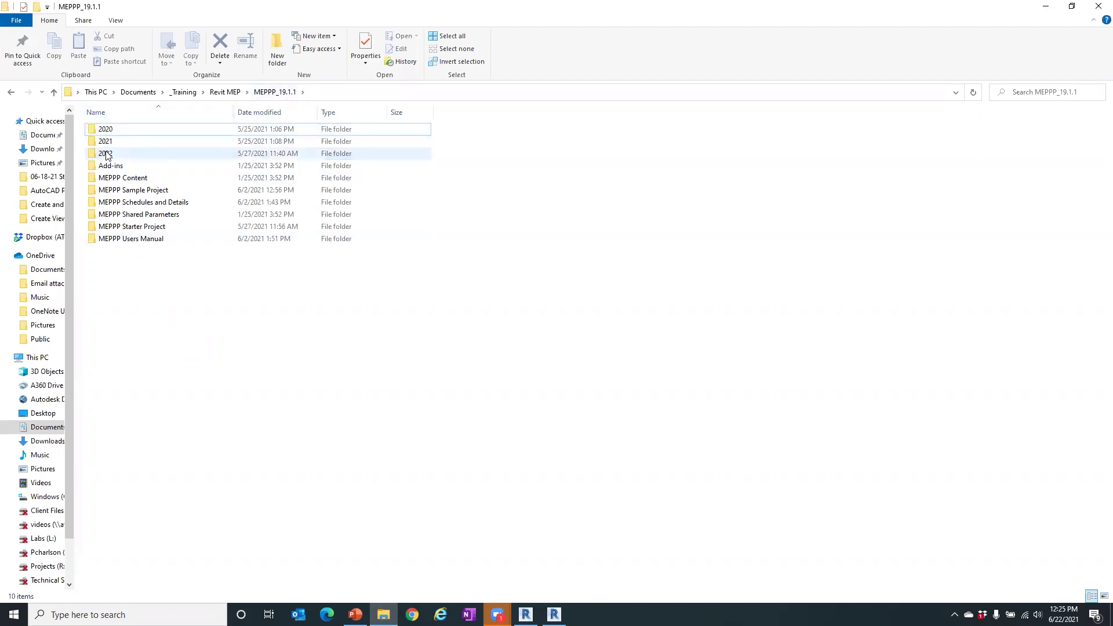
- Look through the Dynamo and Family Processor Settings subfolders of the Add-ins folder, and return to the MEPPP_19.1.1 folder
mouse_move(108, 157)
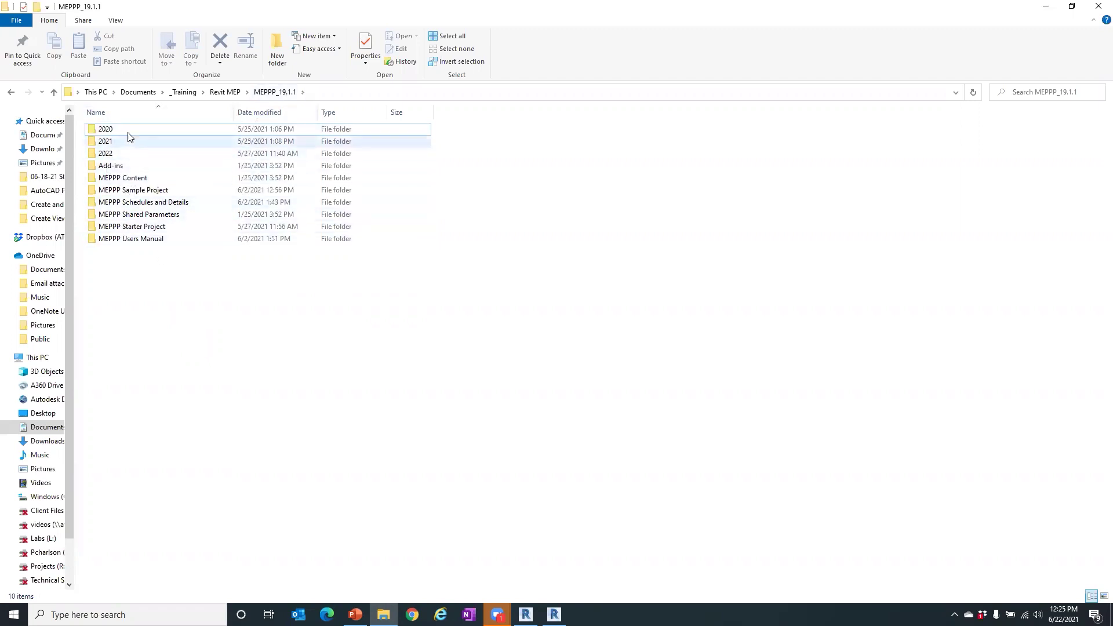
double_click(111, 166)
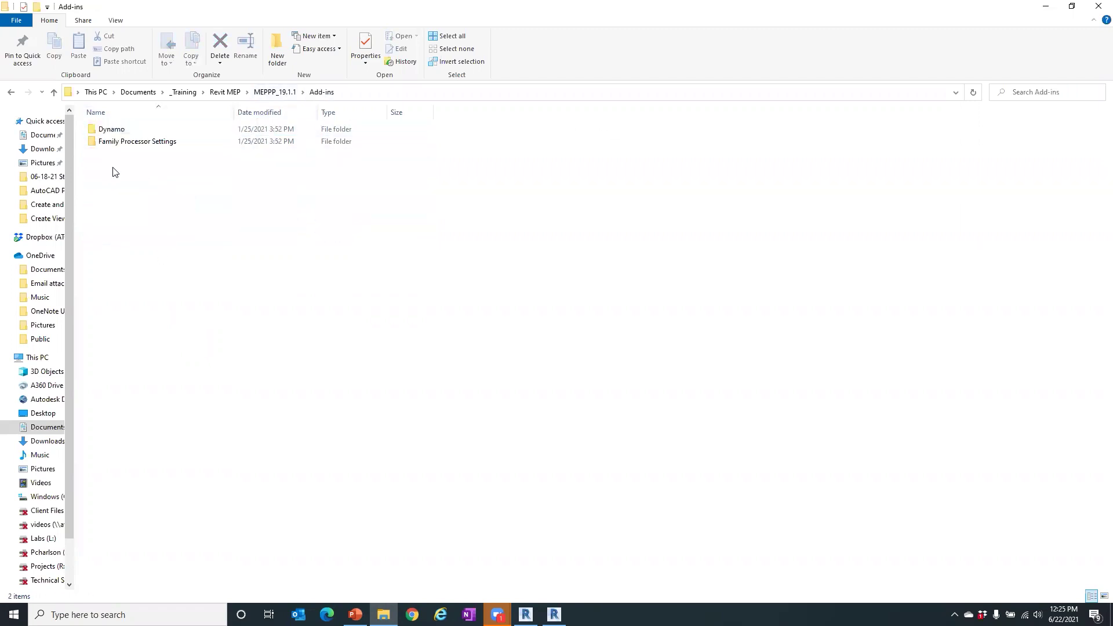
double_click(129, 131)
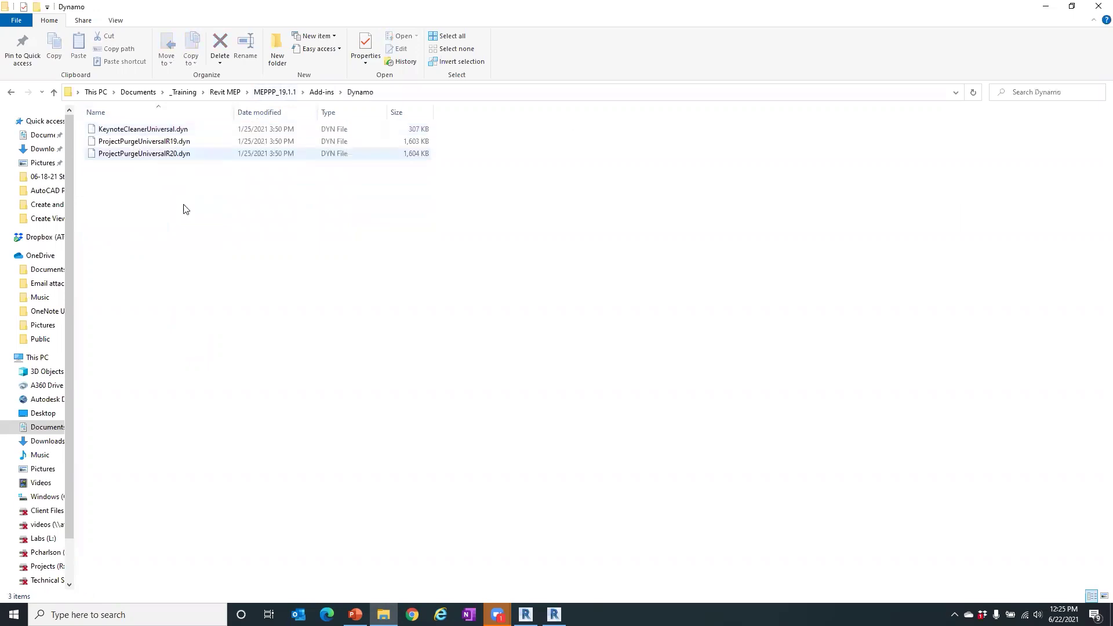
left_click(322, 91)
double_click(145, 142)
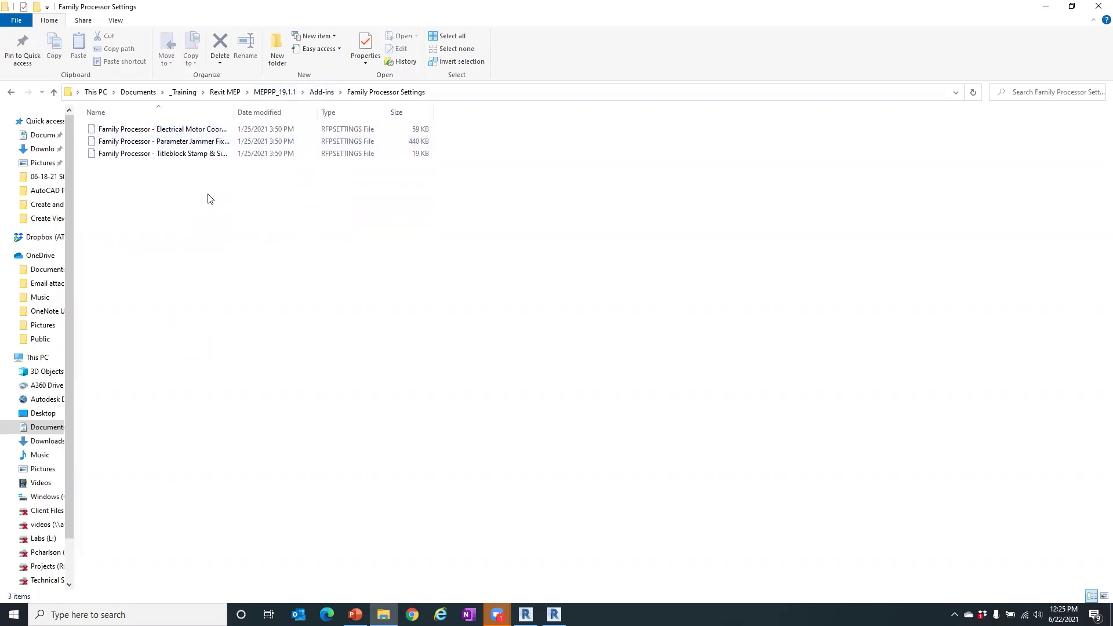
left_click(328, 96)
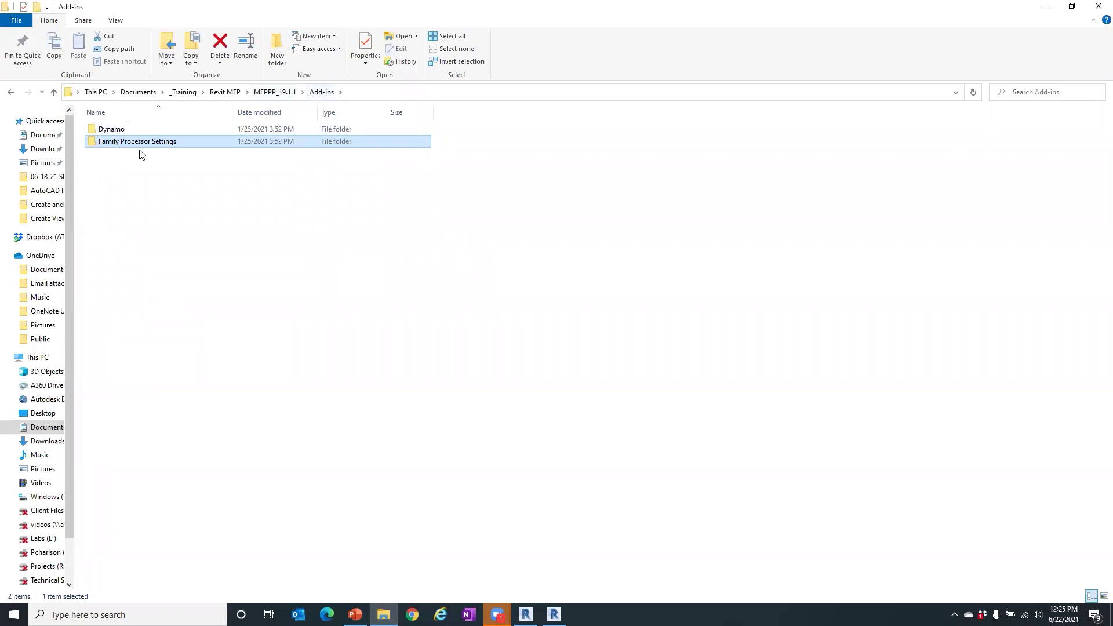
left_click(274, 95)
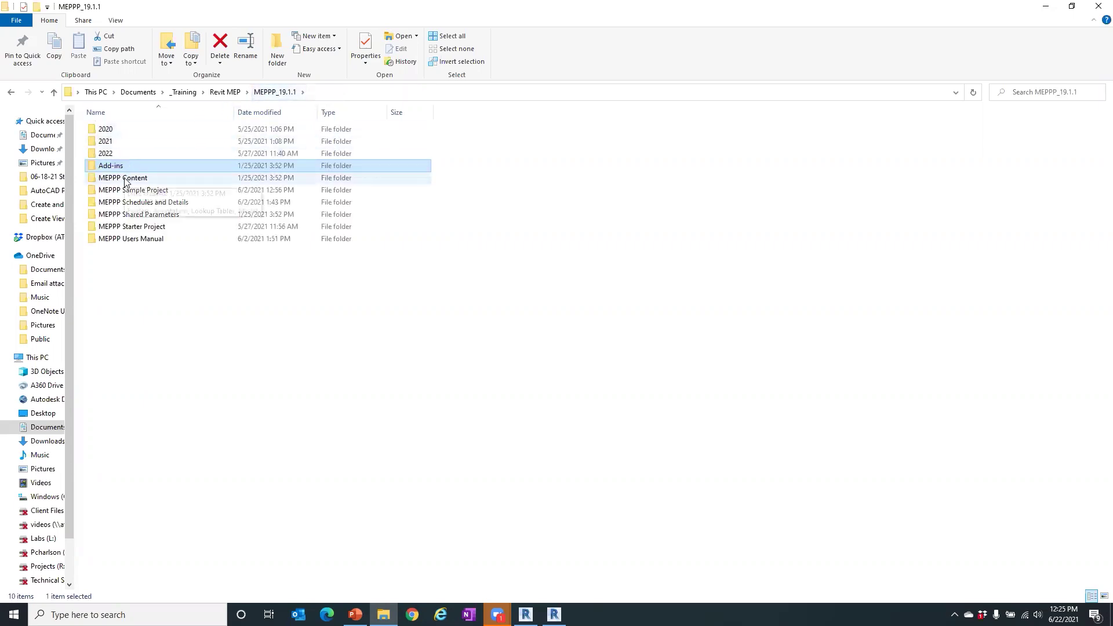
- Open the MEPPP Content folder and review the tag and symbol categories in its Annotation subfolder
double_click(124, 179)
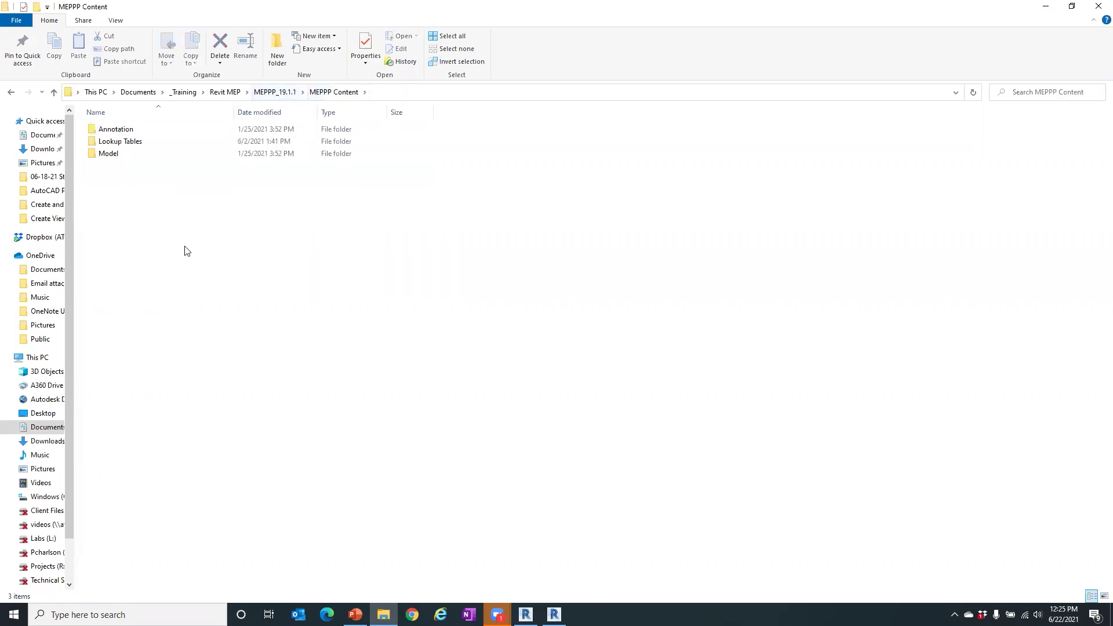
double_click(128, 135)
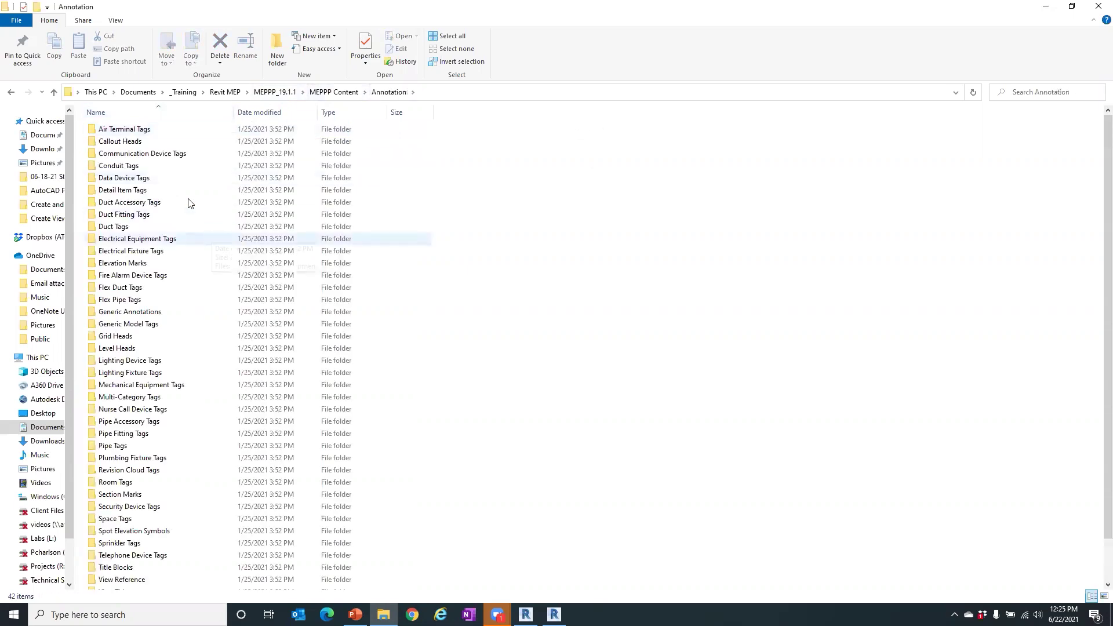
scroll(184, 358, "down", 1)
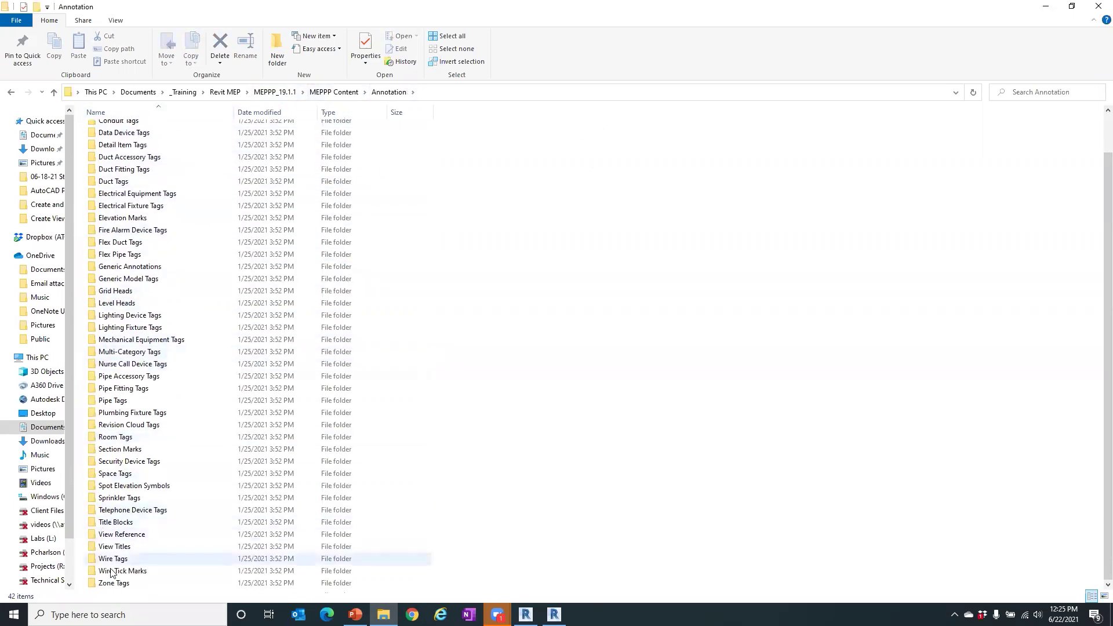
scroll(155, 253, "up", 1)
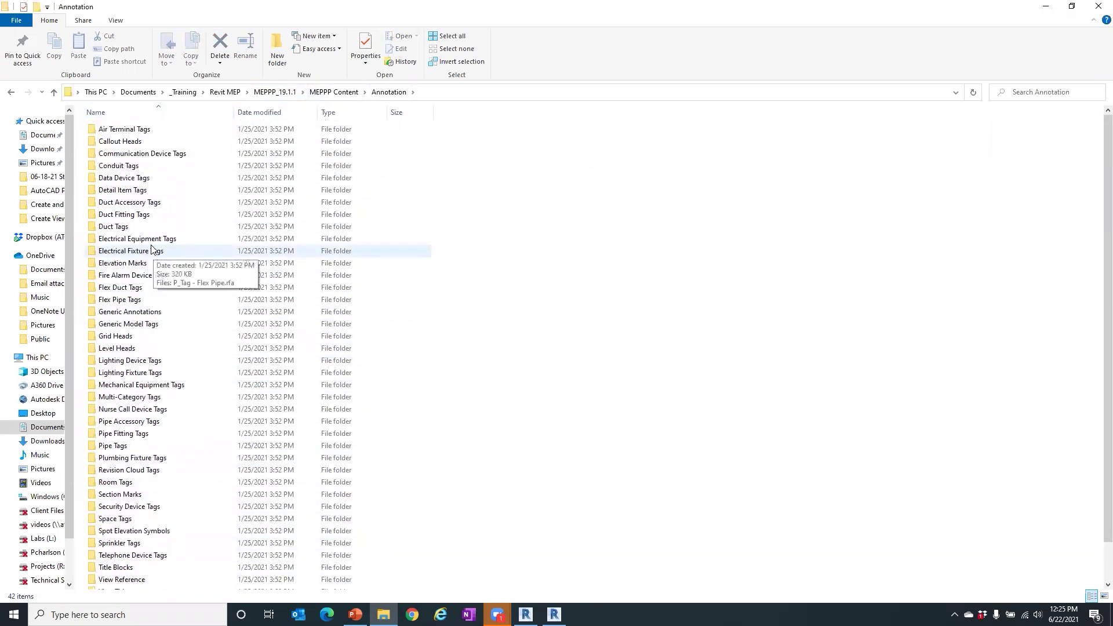
left_click(328, 93)
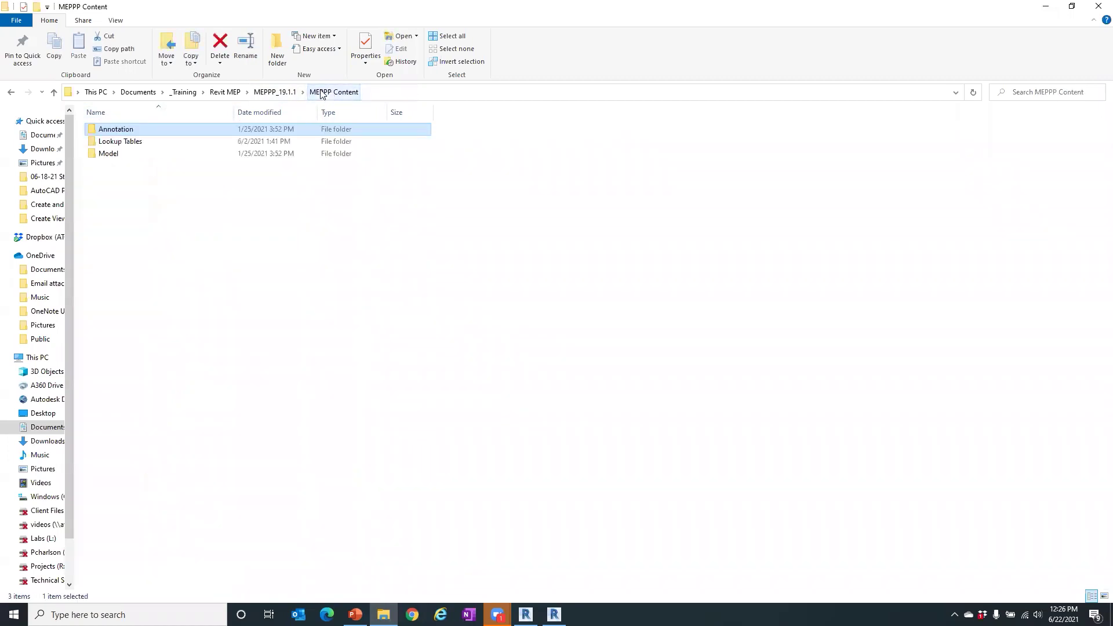
- Review the Lookup Tables and Model subfolders of MEPPP Content, and return to the MEPPP_19.1.1 folder
left_click(127, 143)
double_click(127, 142)
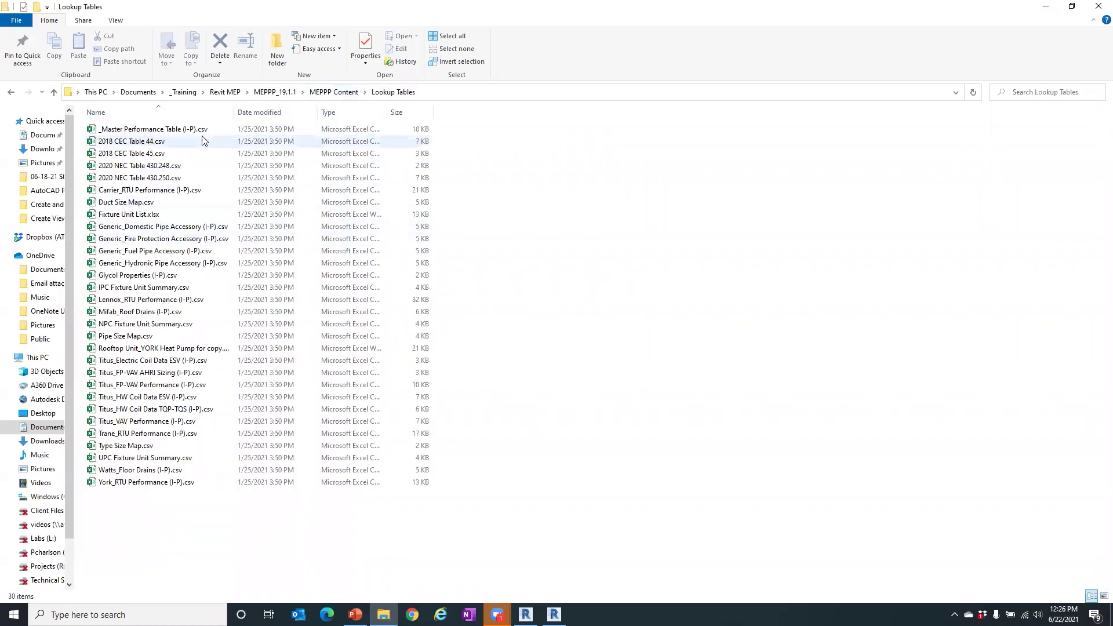
left_click(334, 92)
double_click(109, 154)
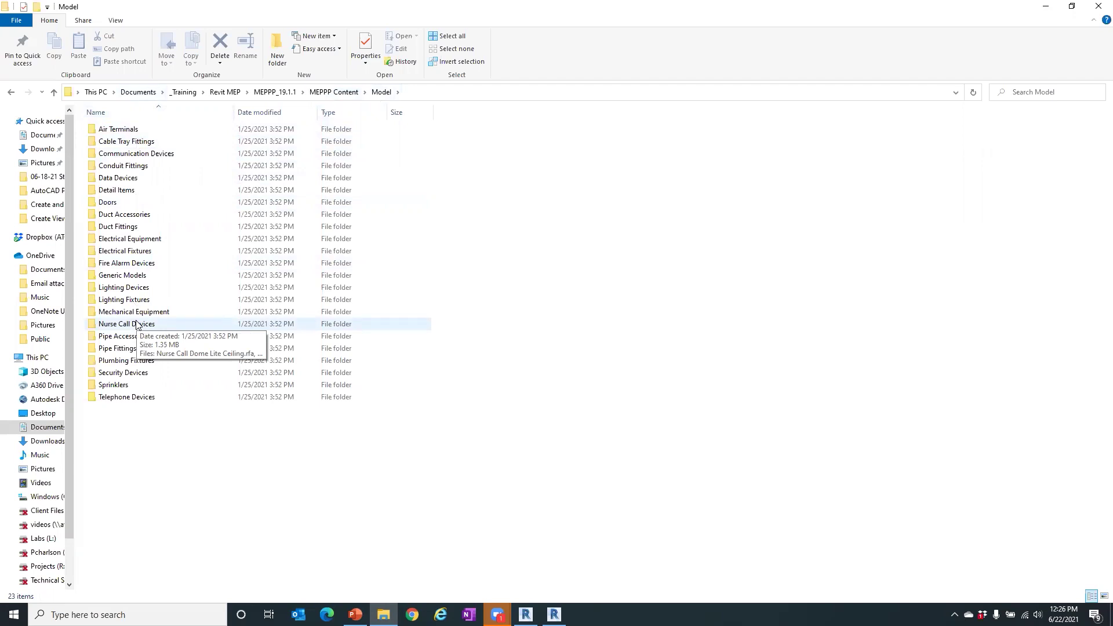
left_click(334, 93)
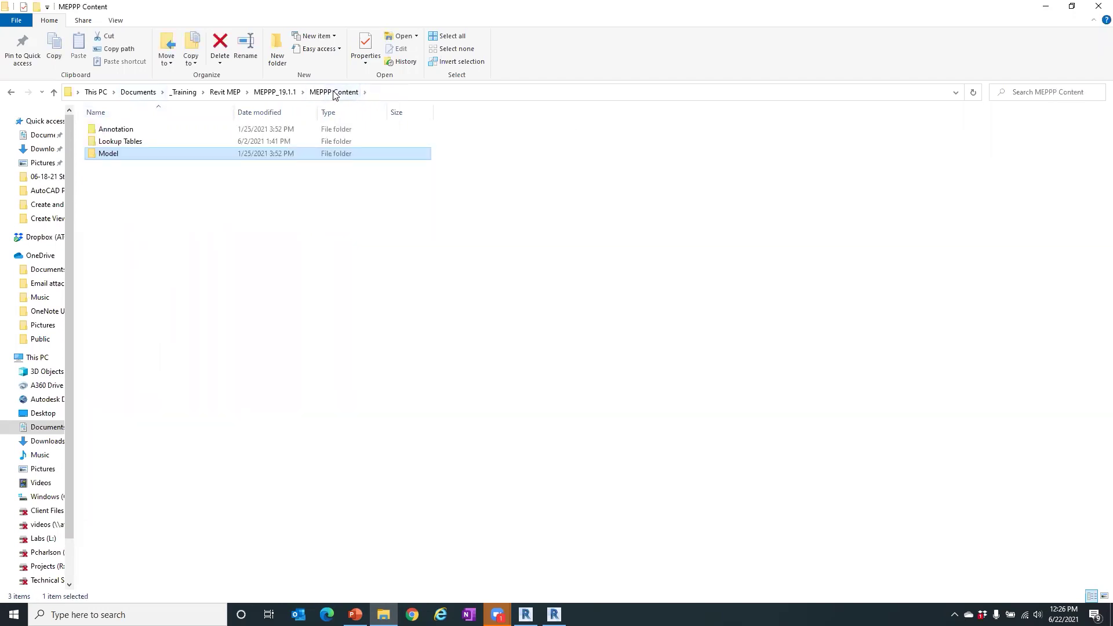
left_click(275, 92)
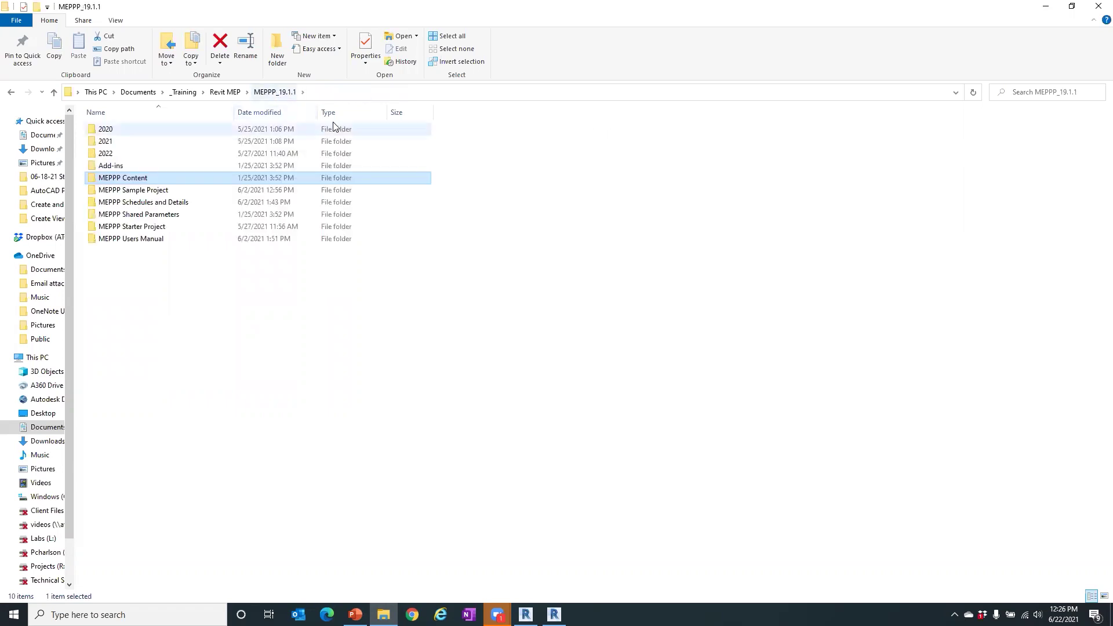
- Review the MEPPP Sample Project folder, highlight MEP19_MEPPP Sample Project.rvt, and return to the MEPPP_19.1.1 folder
double_click(139, 190)
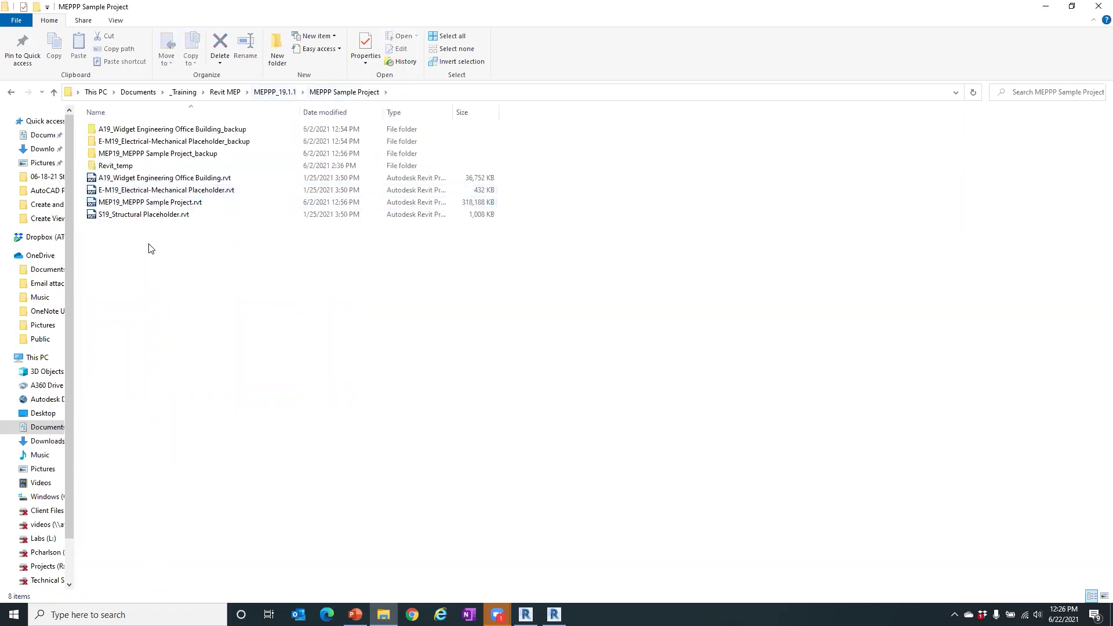
left_click(130, 205)
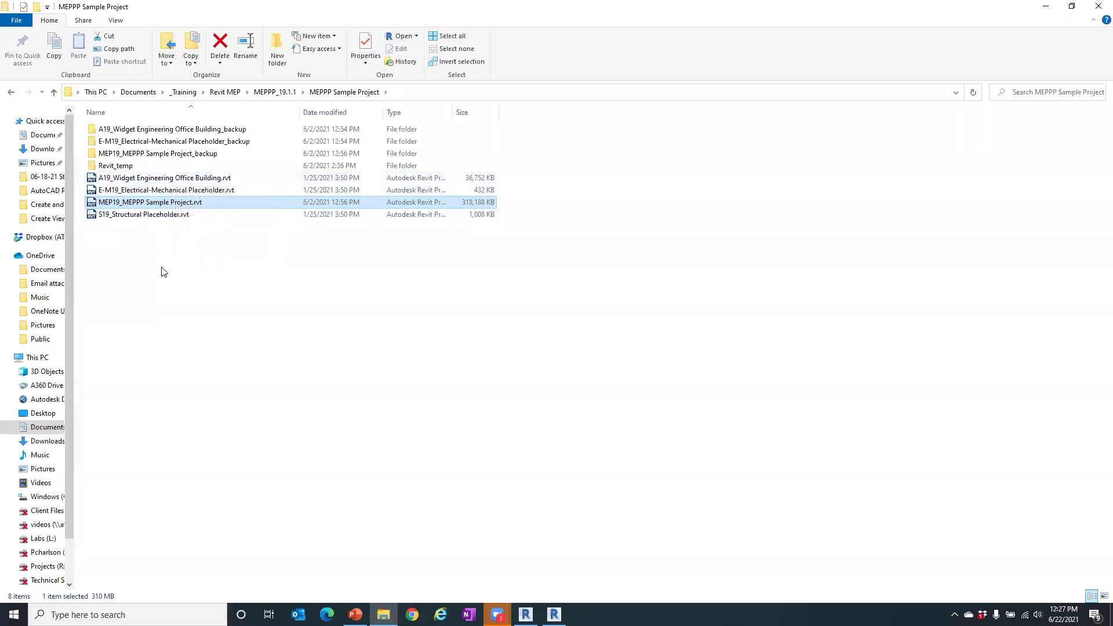
left_click(260, 93)
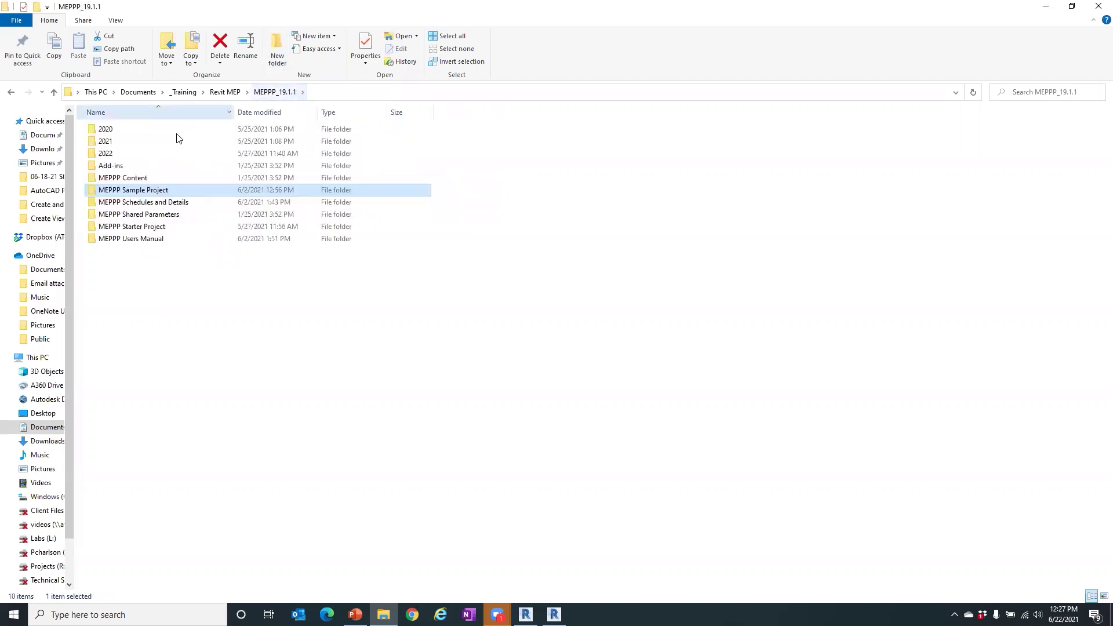
- Review the MEPPP Schedules and Details folder, highlight its Revit project file, and go back to MEPPP_19.1.1
double_click(126, 202)
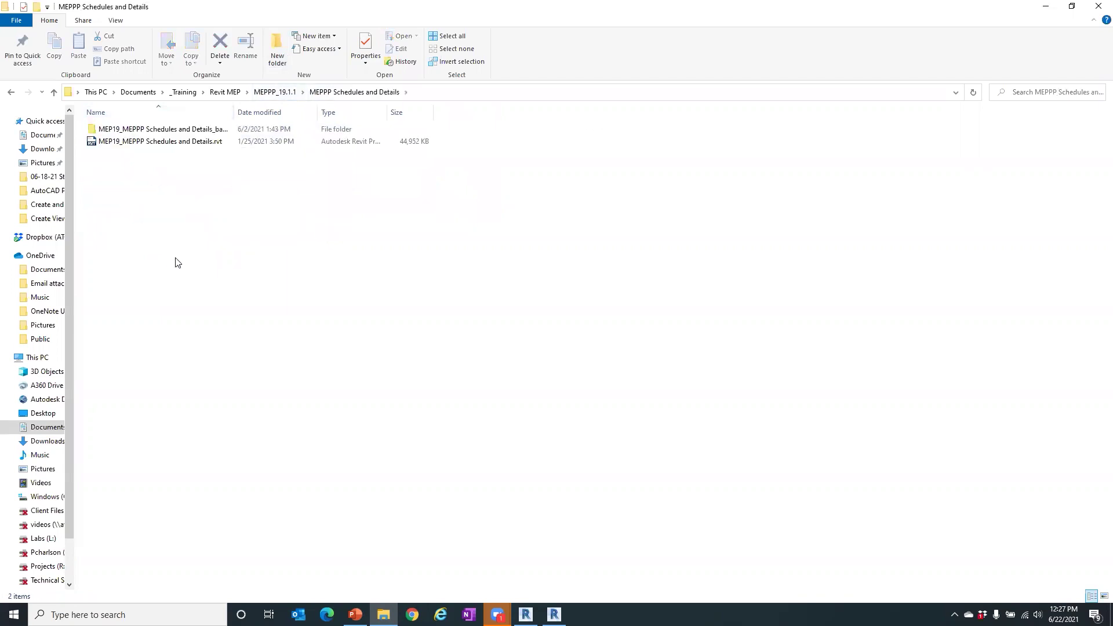
left_click(181, 145)
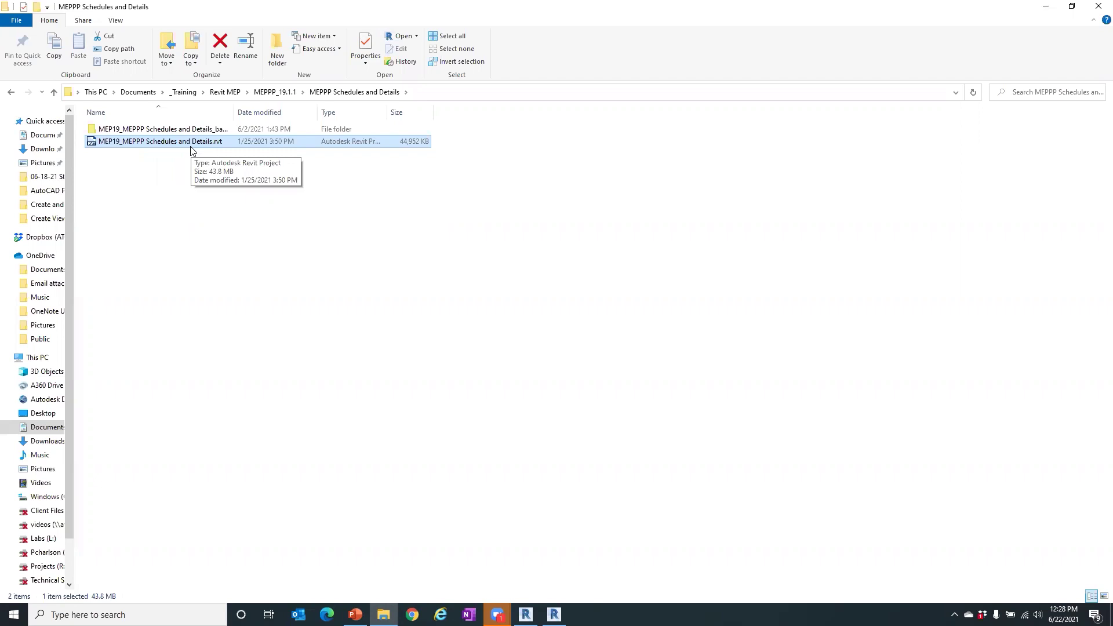
left_click(271, 93)
- Open the MEPPP Shared Parameters folder, highlight Master Shared Parameters.txt, and return to the MEPPP_19.1.1 folder
left_click(155, 216)
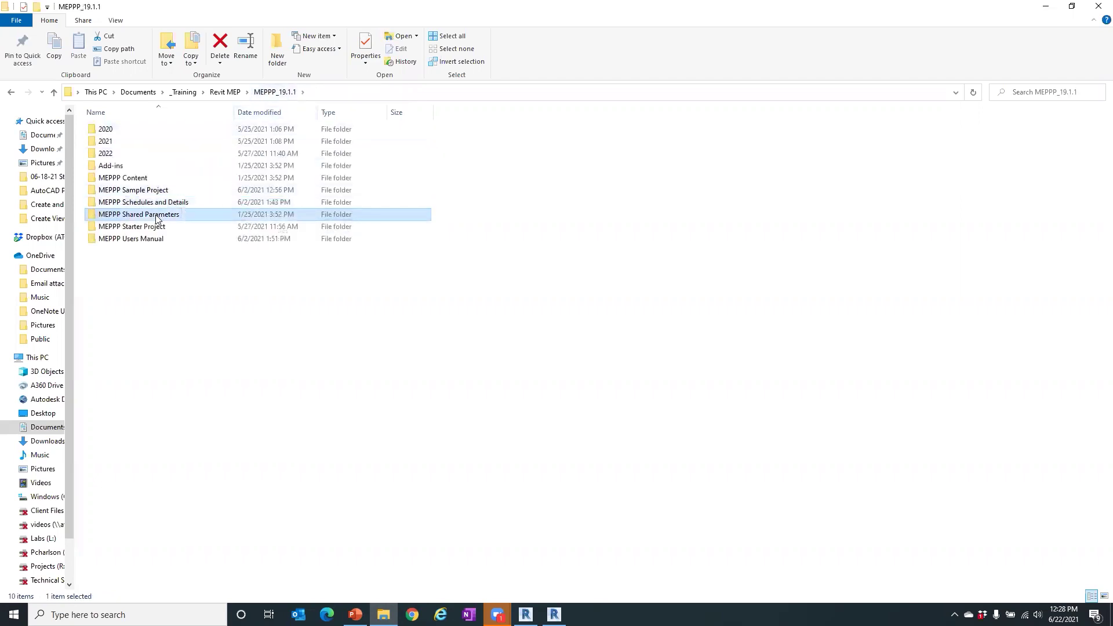
double_click(155, 218)
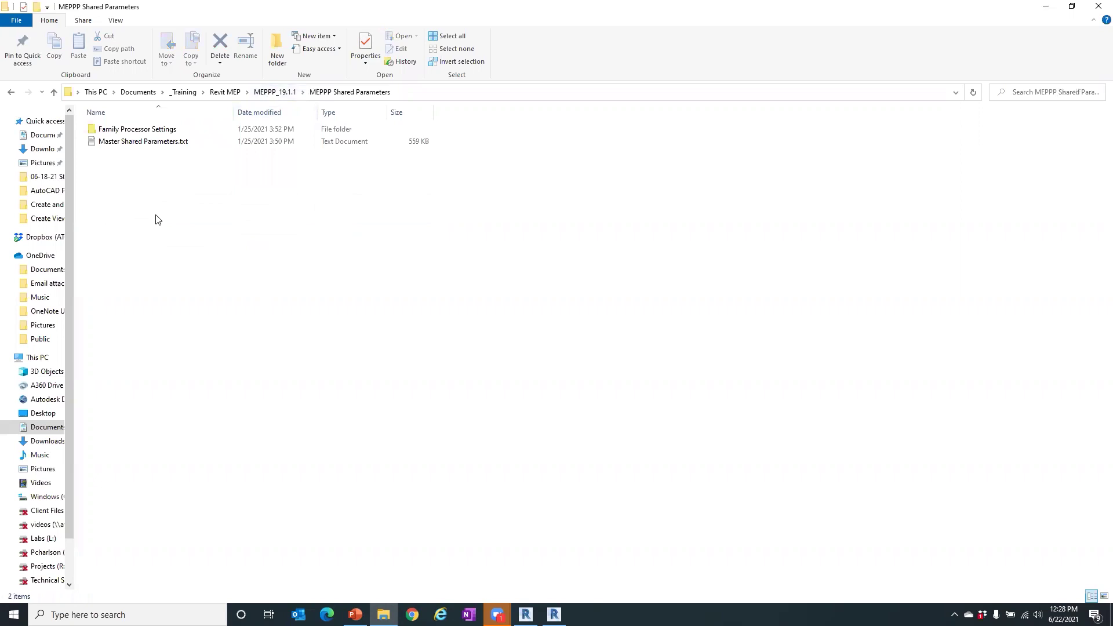
left_click(149, 143)
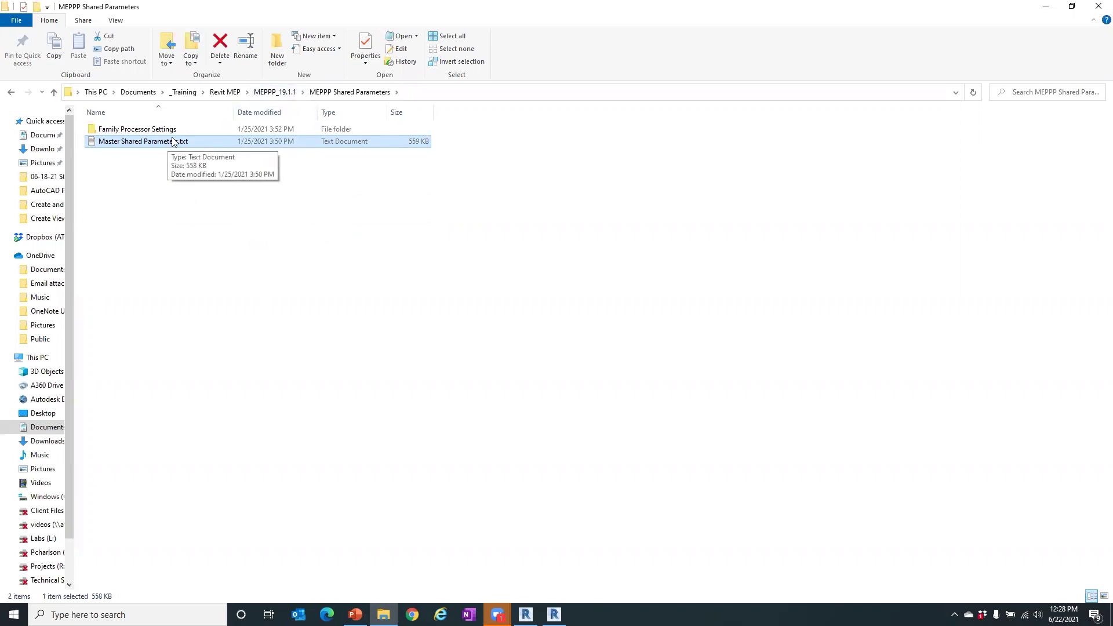
left_click(279, 92)
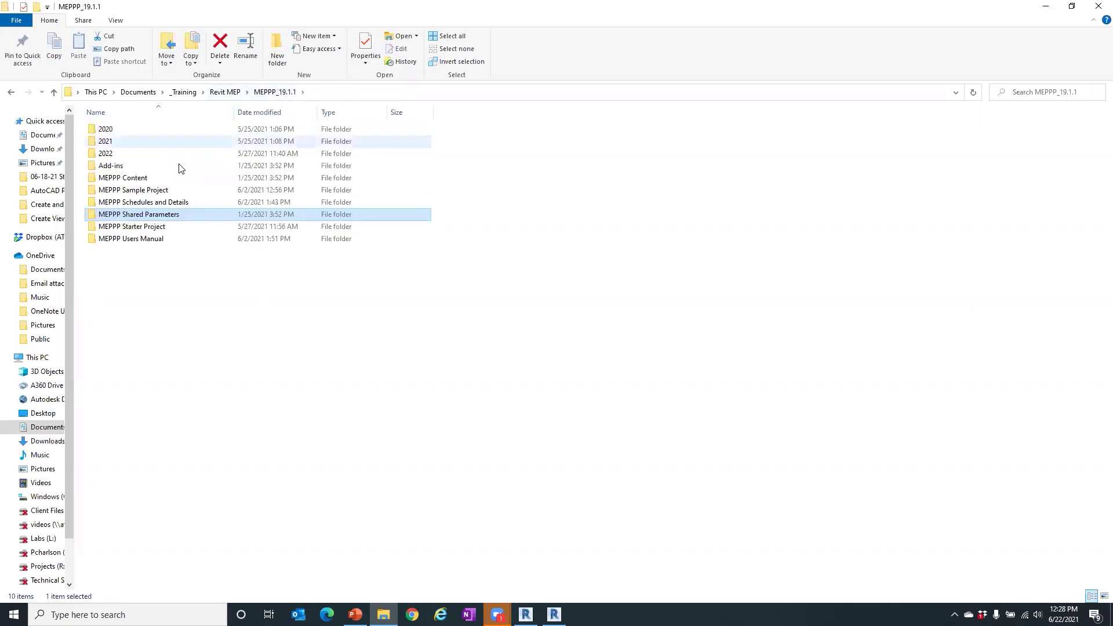
- In the MEPPP Starter Project folder, highlight the standard and metric starter projects and the placeholder files, and return to MEPPP_19.1.1
double_click(131, 227)
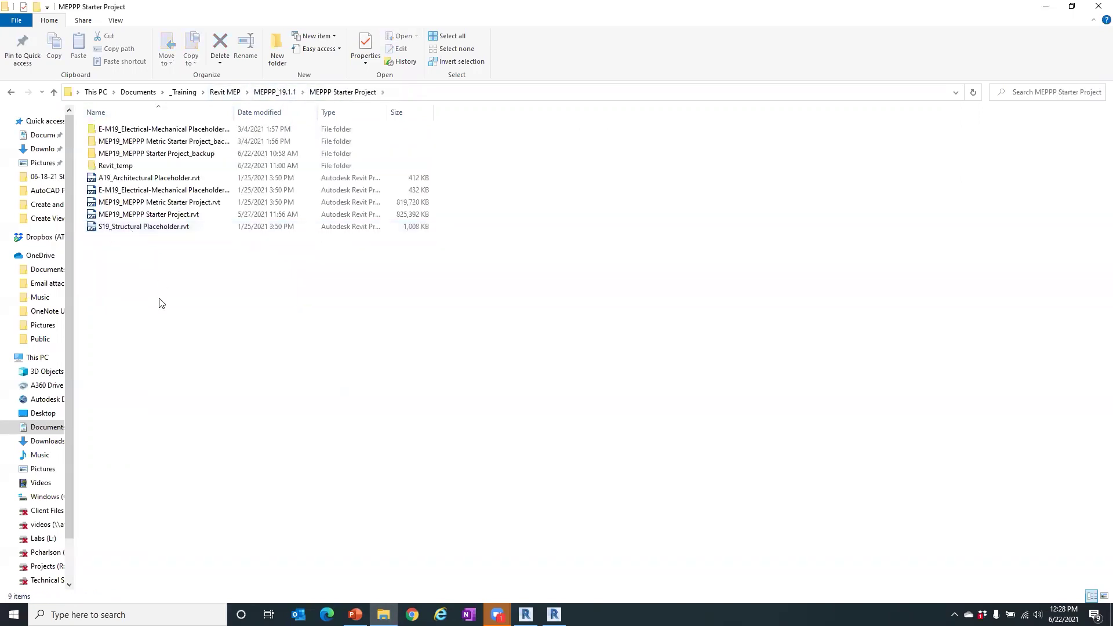
left_click(158, 216)
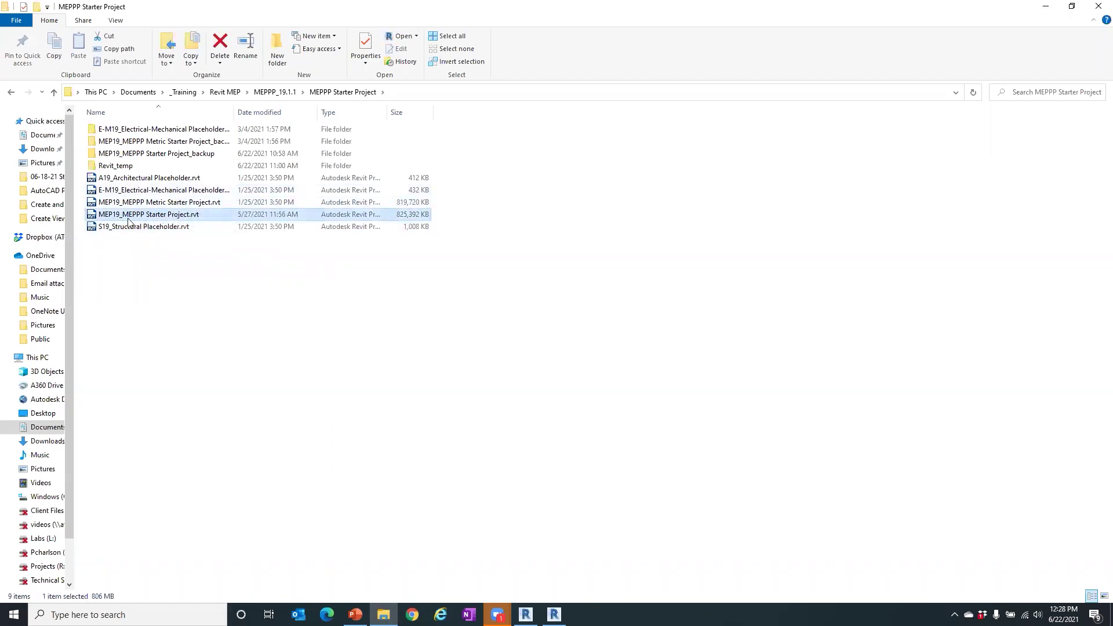
left_click(180, 204)
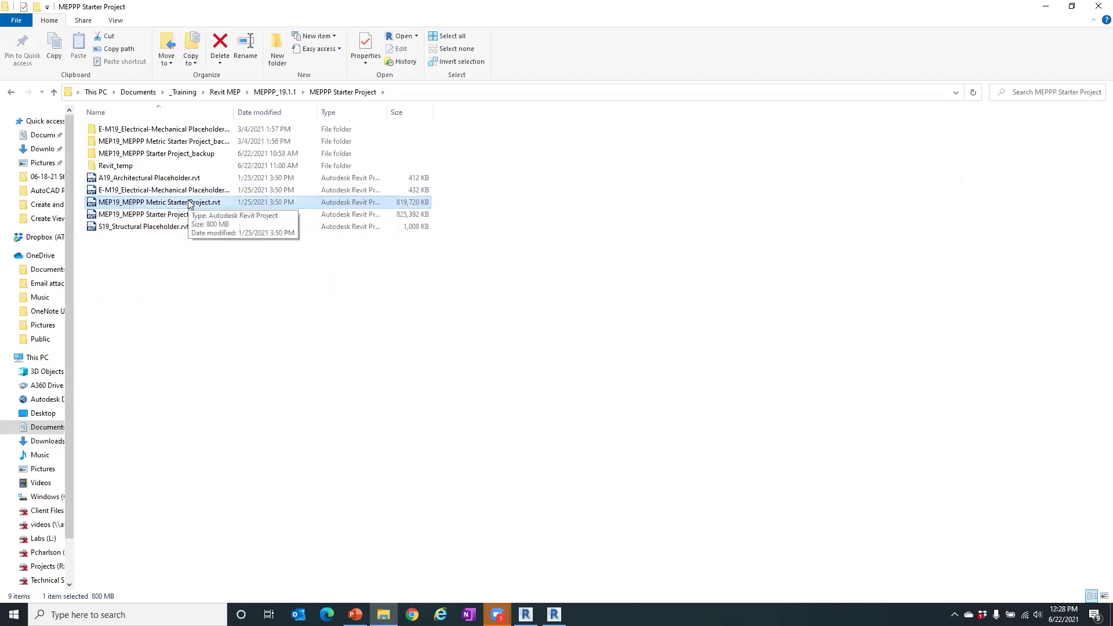
left_click(177, 184)
left_click(185, 227)
left_click(186, 179)
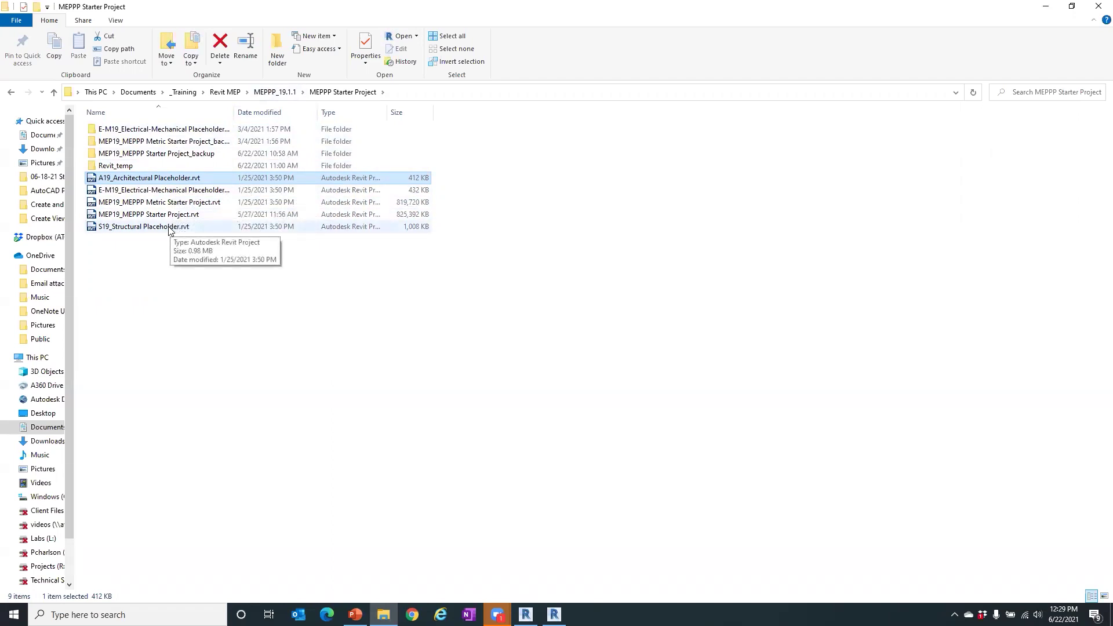
left_click(274, 93)
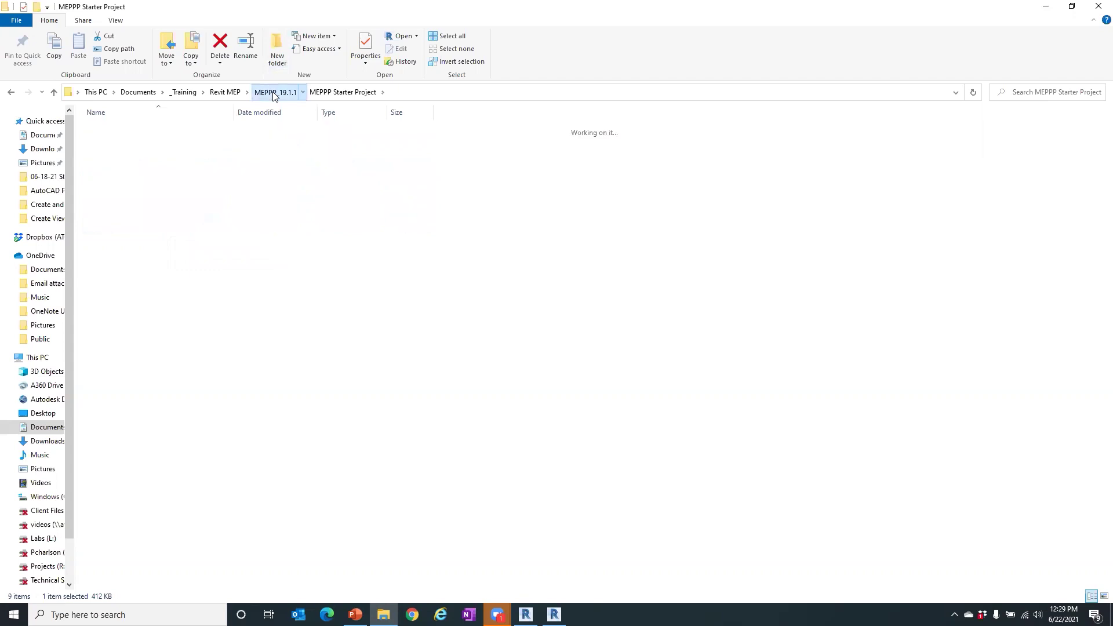
- In the MEPPP Users Manual folder, highlight the user guide PDF, the setup instructions workbook and both release notes, and clear the selection
double_click(141, 239)
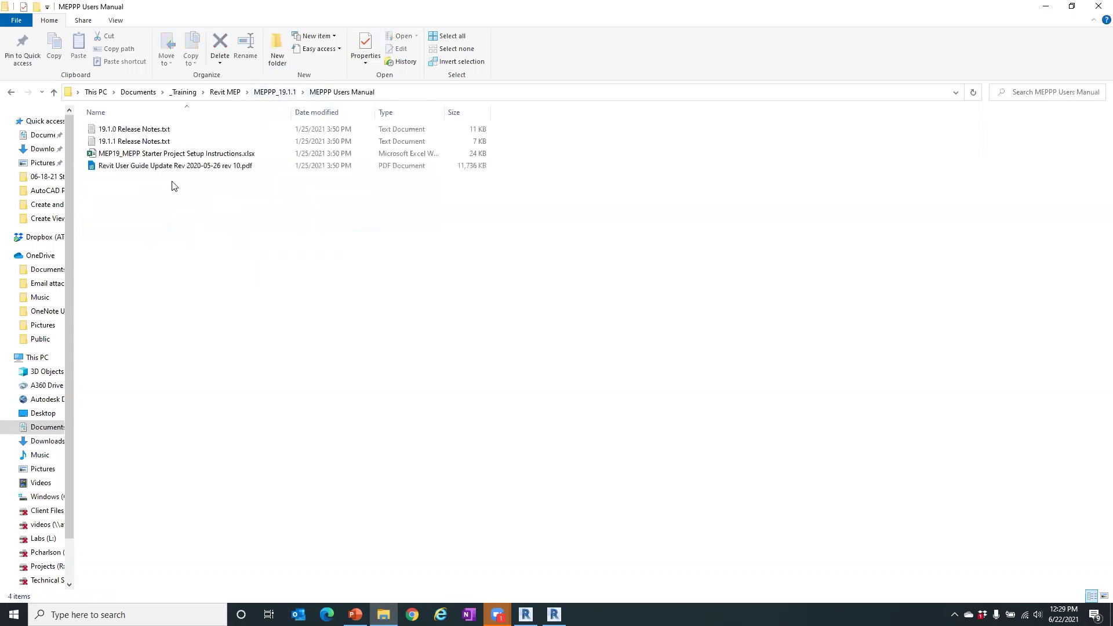
left_click(212, 170)
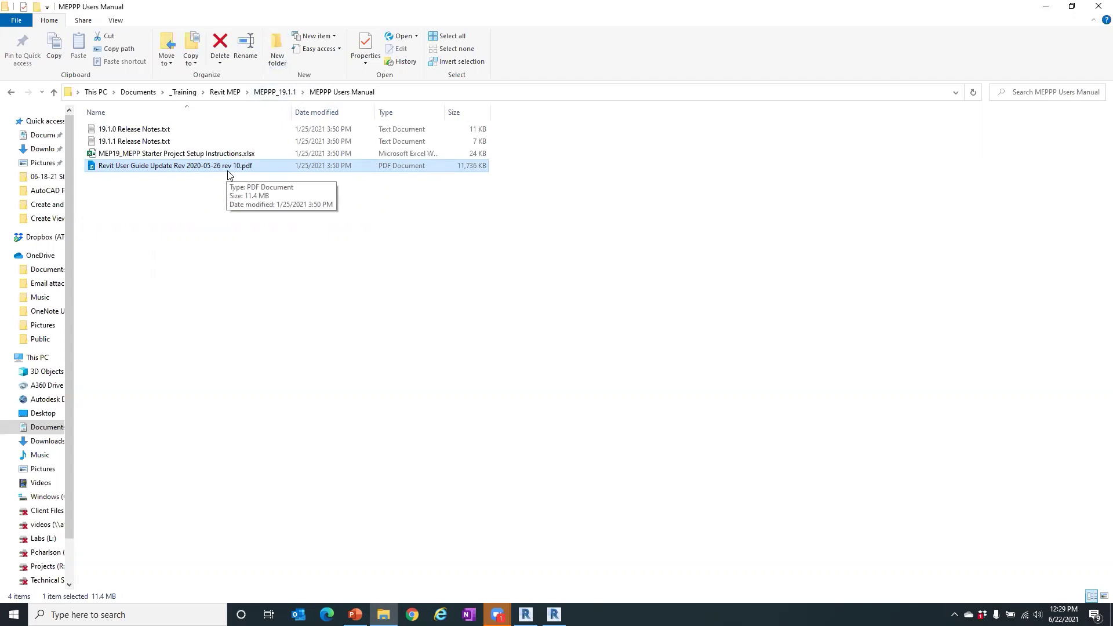
left_click(219, 152)
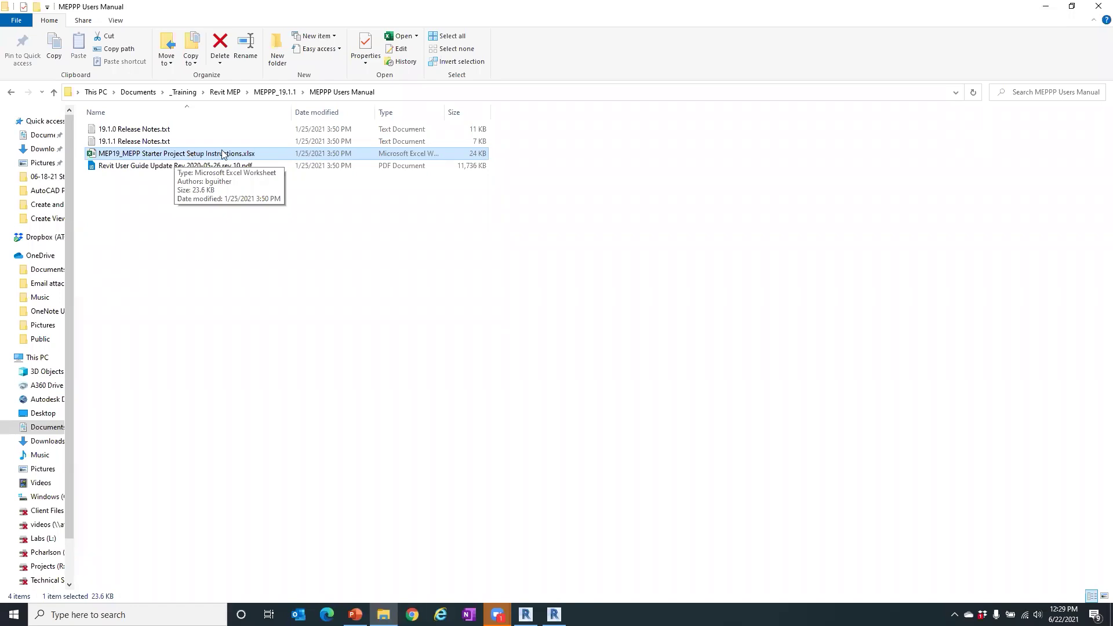
left_click(161, 143)
left_click(160, 132)
left_click(148, 142)
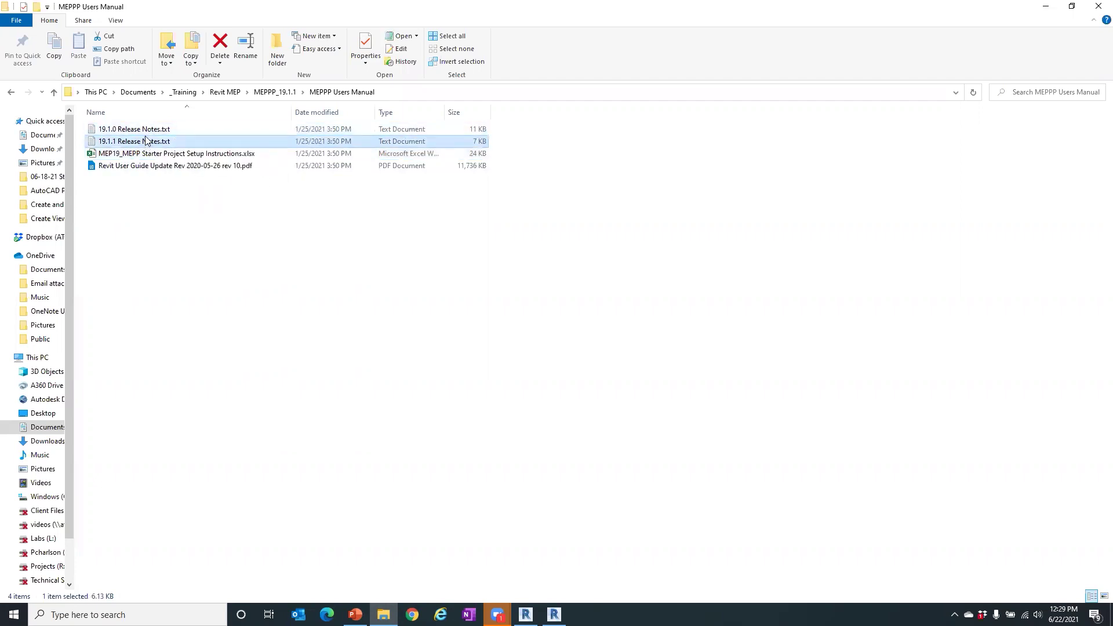
left_click(148, 131)
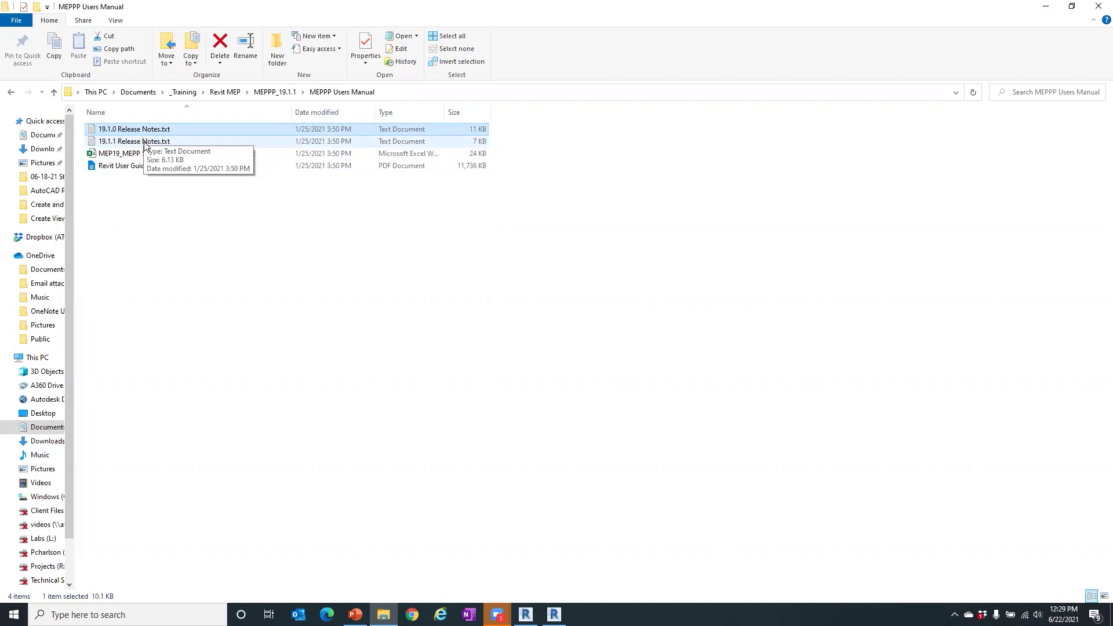
left_click(167, 240)
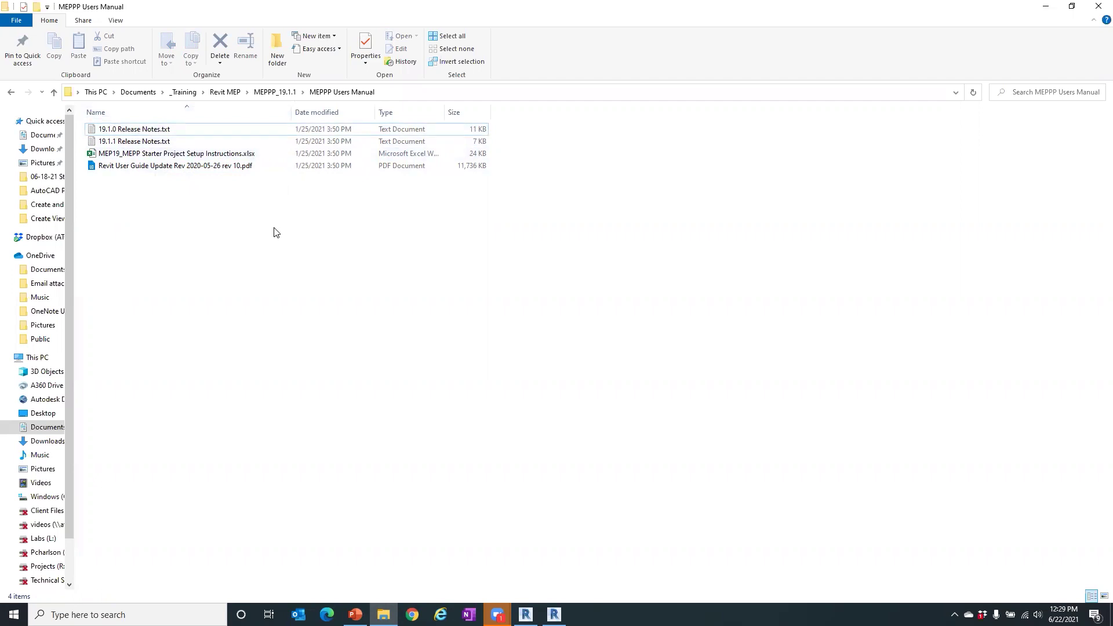
- Switch to Revit and view the Starting View sheets of the MEP19 Starter Project and MEP21 Sample Project, finishing in the sample project
left_click(1047, 7)
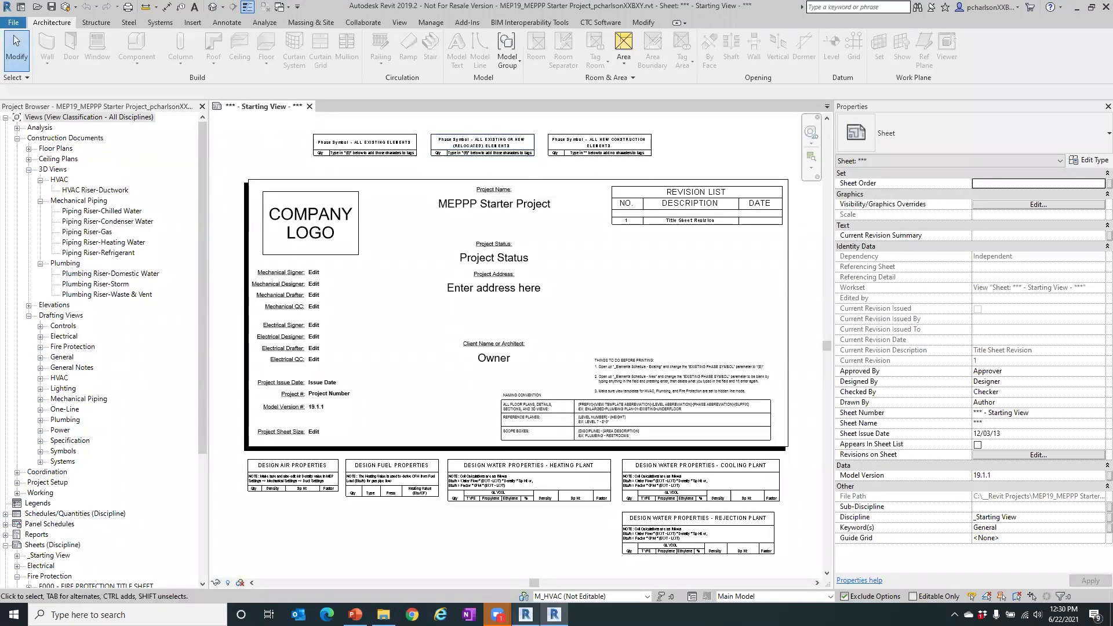
mouse_move(526, 615)
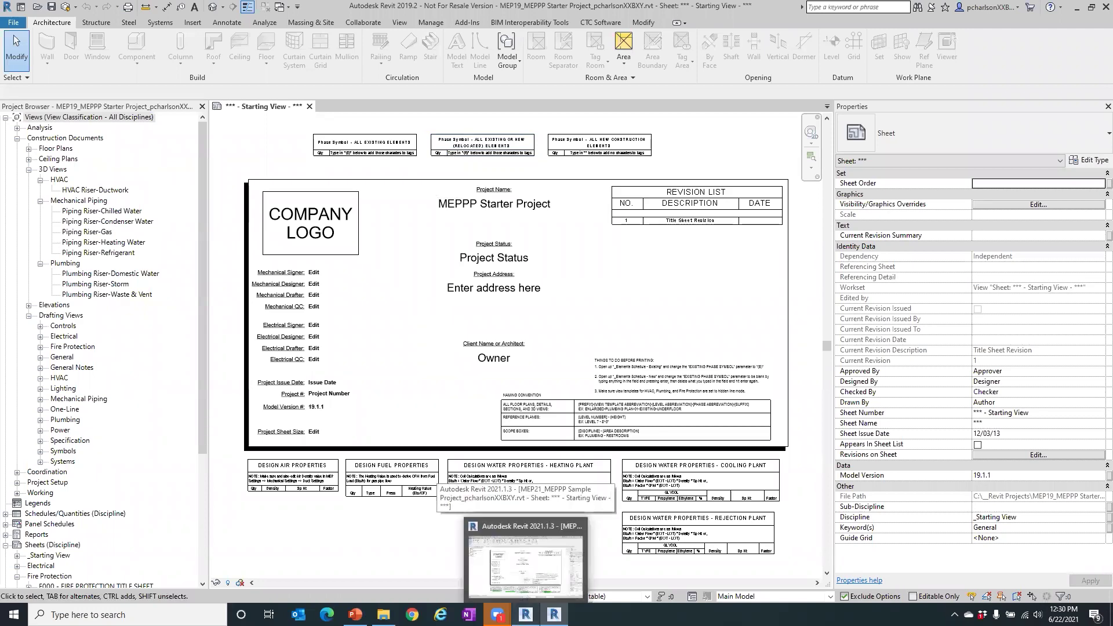
left_click(523, 561)
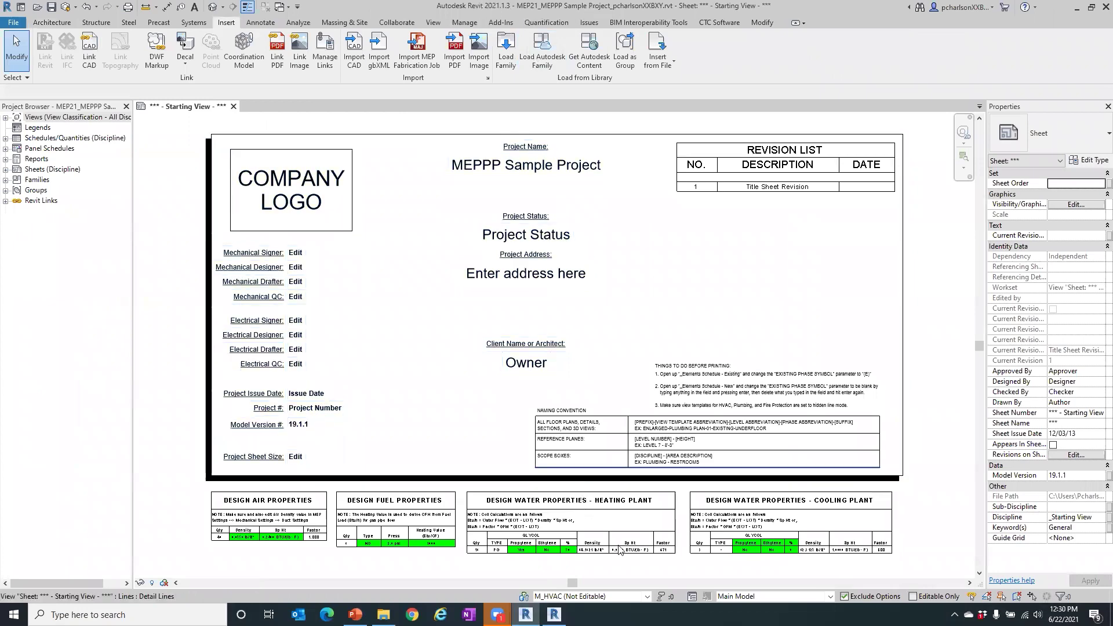
key("alt+Tab")
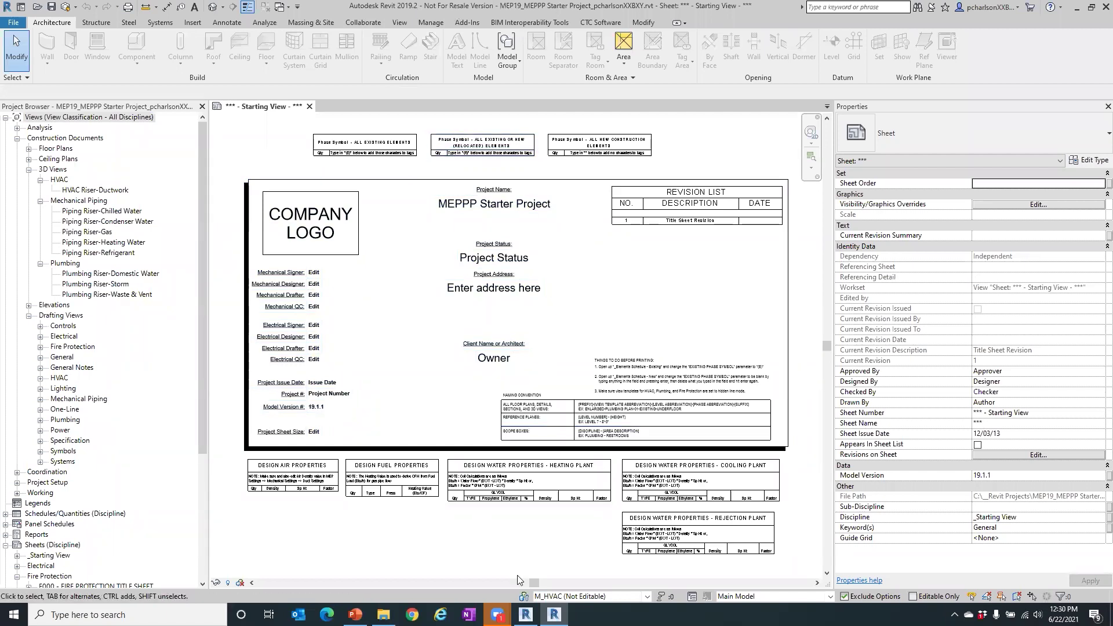
left_click(527, 616)
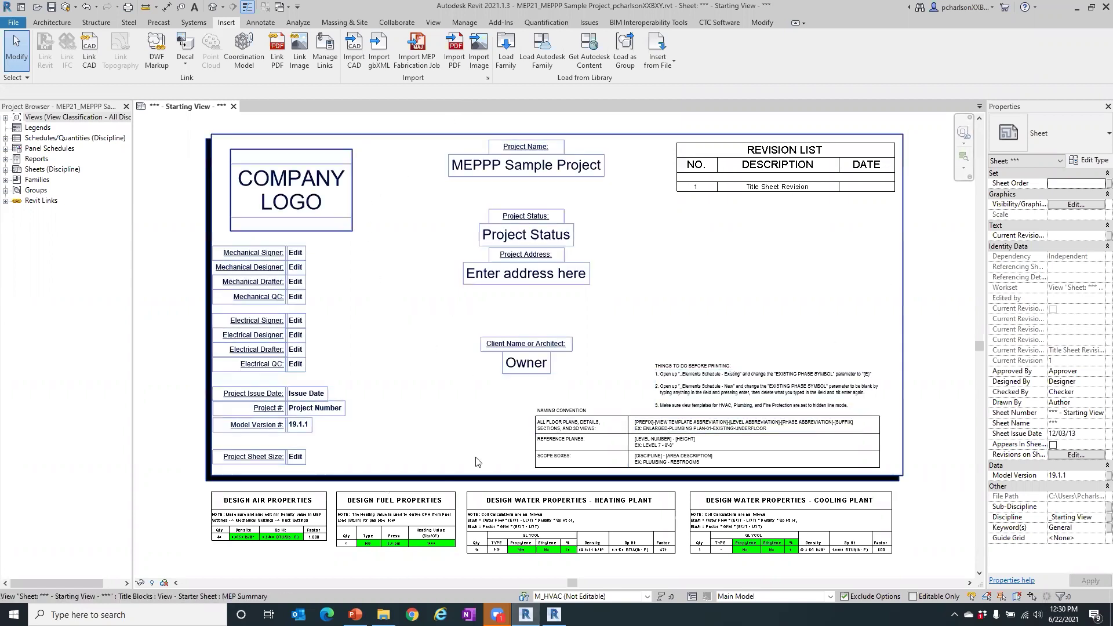
left_click(384, 615)
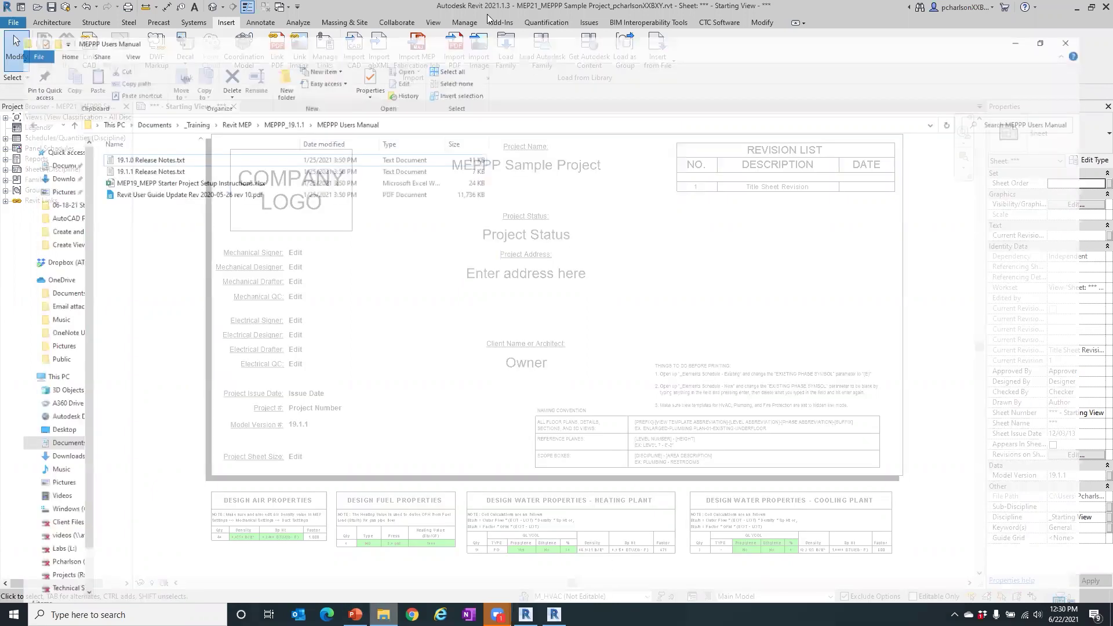
left_click_drag(317, 8, 0, 116)
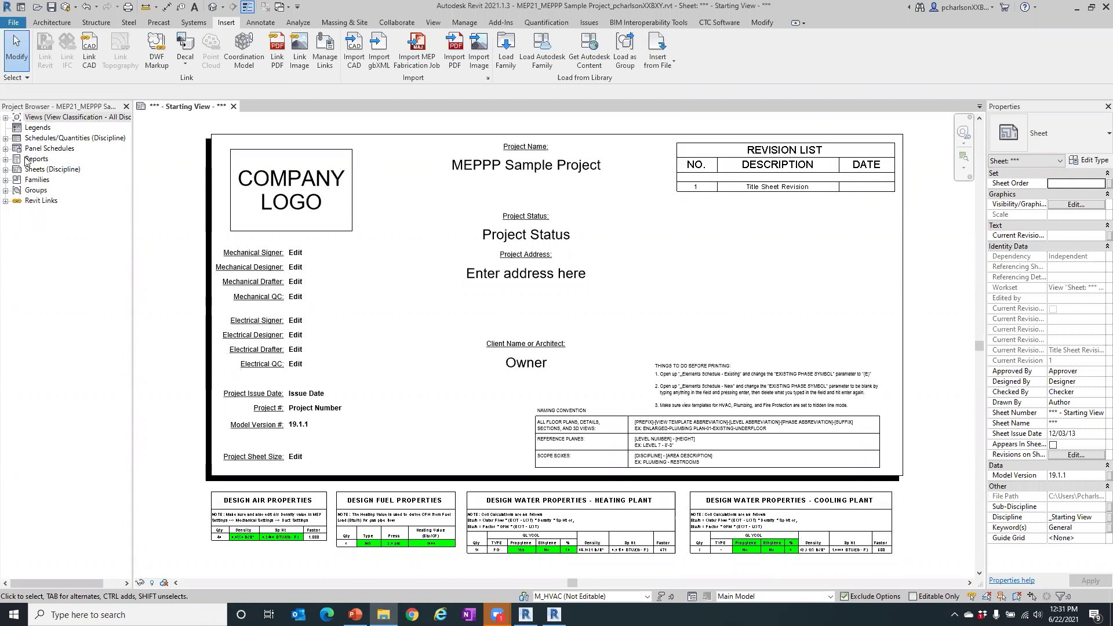
- Widen the Project Browser and expand Views to show the Analysis, Construction Documents, Coordination, Project Setup and Working subgroups
left_click_drag(134, 150, 212, 157)
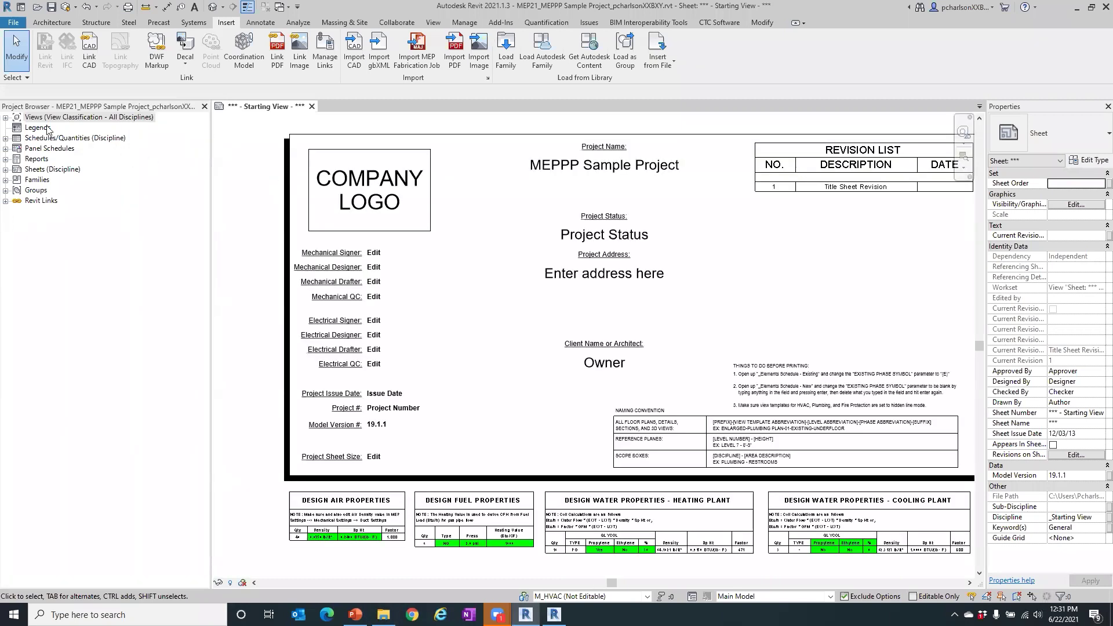
left_click(6, 118)
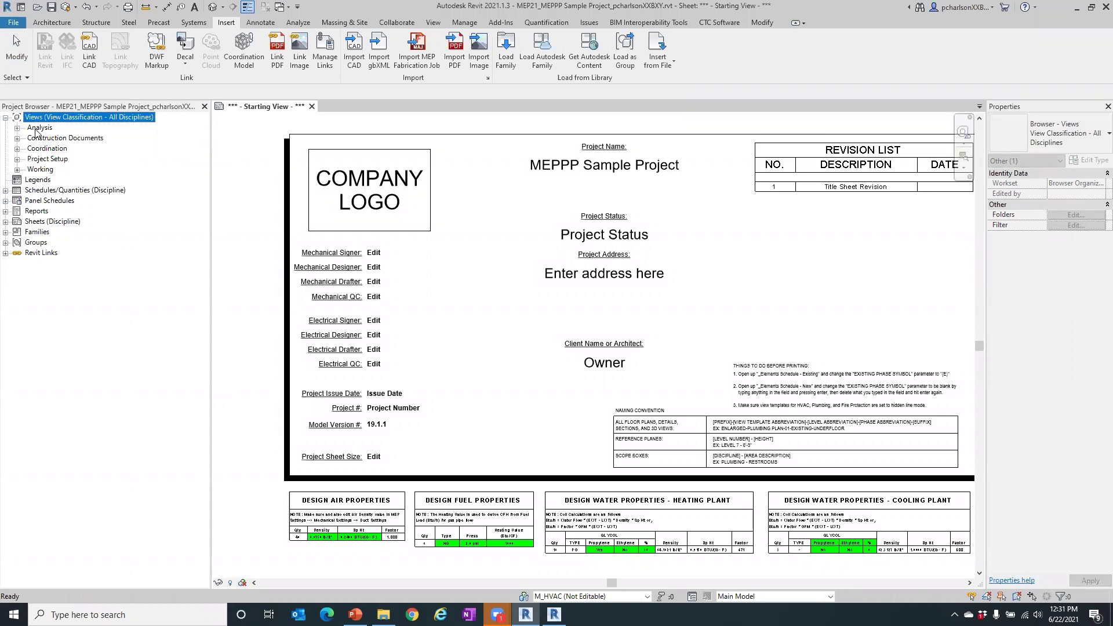
left_click(17, 128)
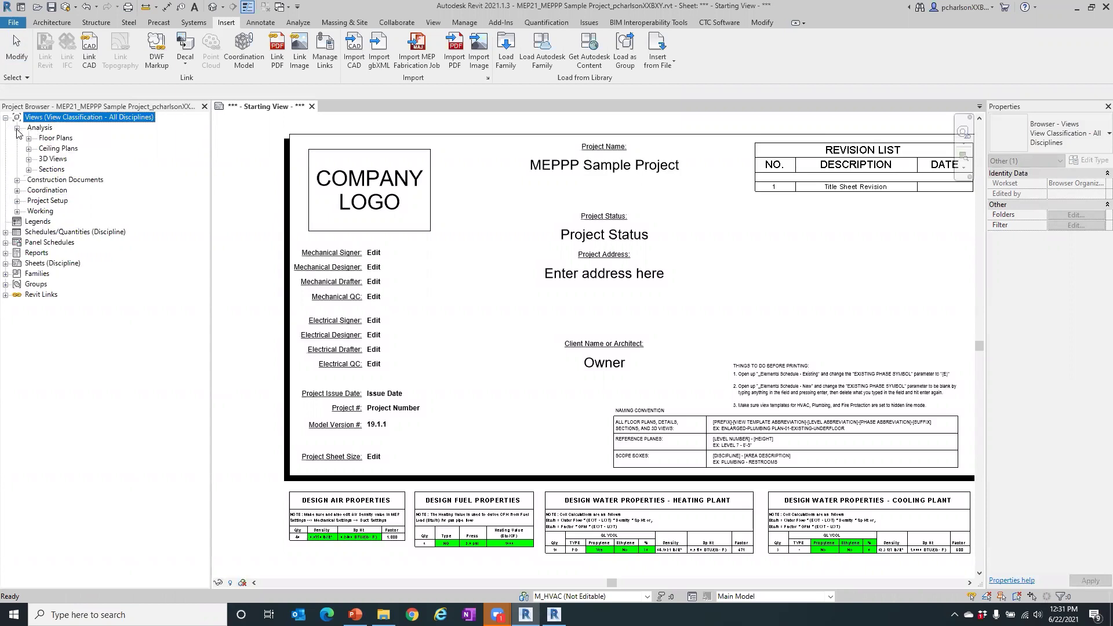
left_click(17, 180)
left_click(17, 243)
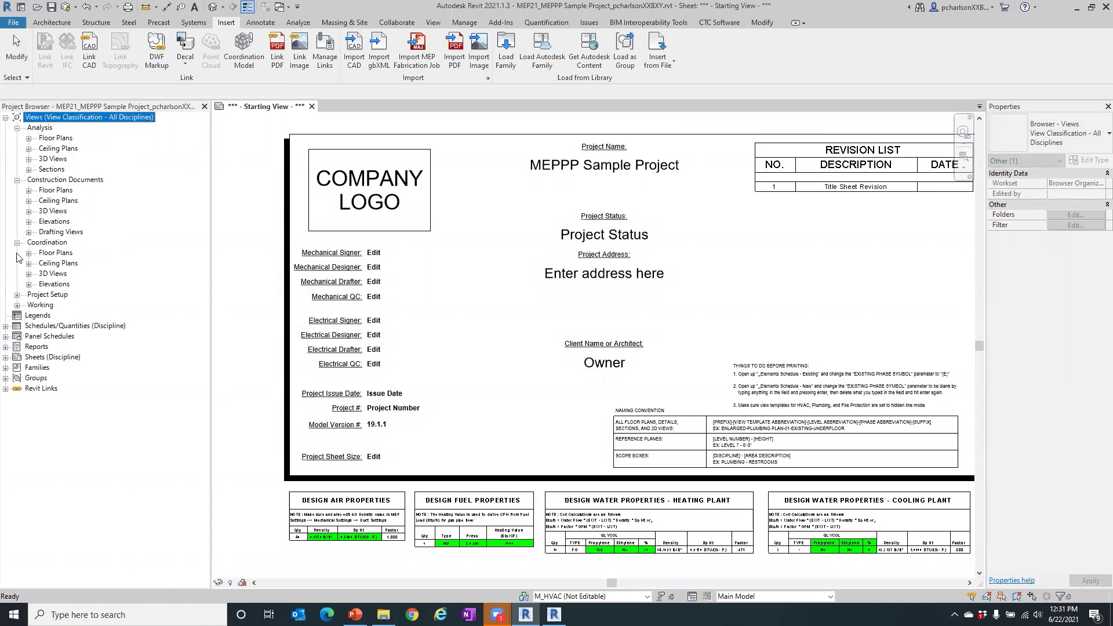
left_click(17, 294)
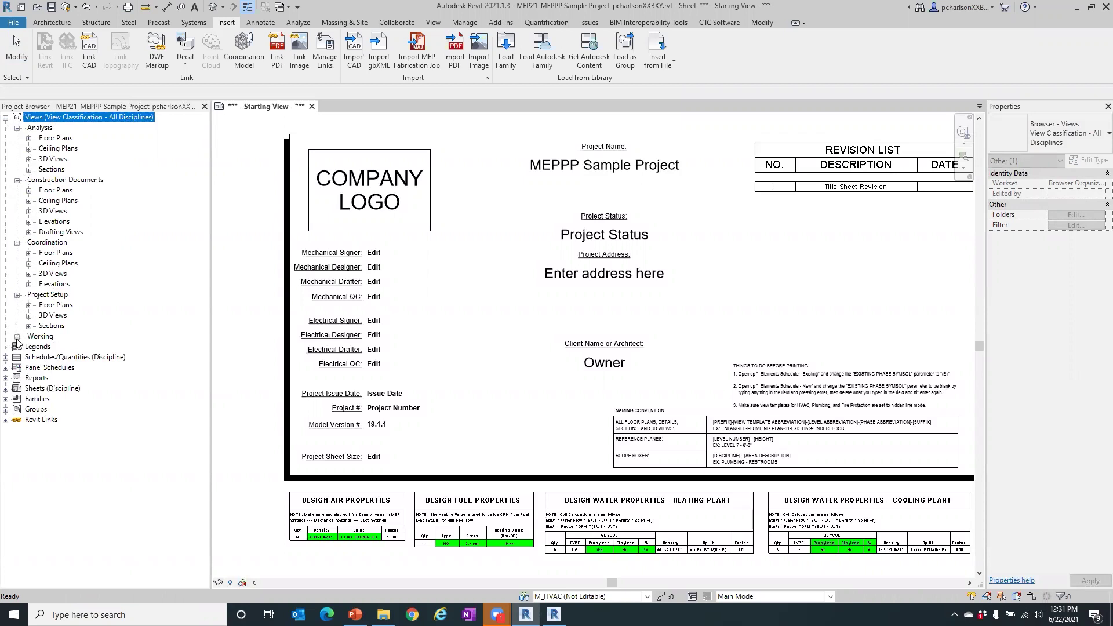
left_click(16, 336)
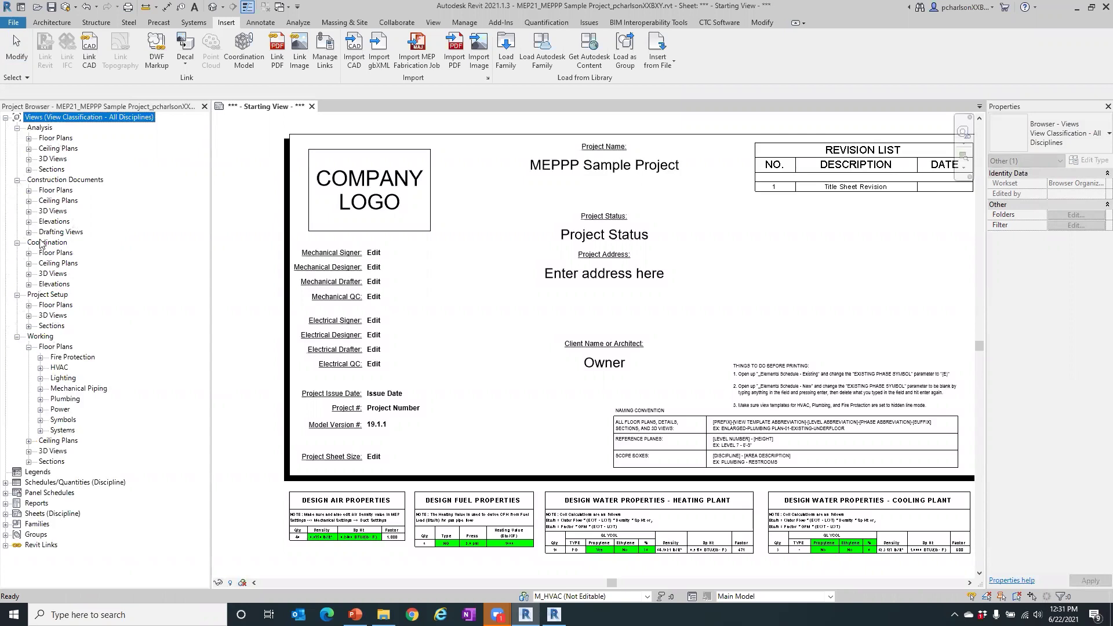
- Expand the Analysis floor plans and review the Mechanical Piping, Plumbing, Energy and Lighting views
left_click(29, 138)
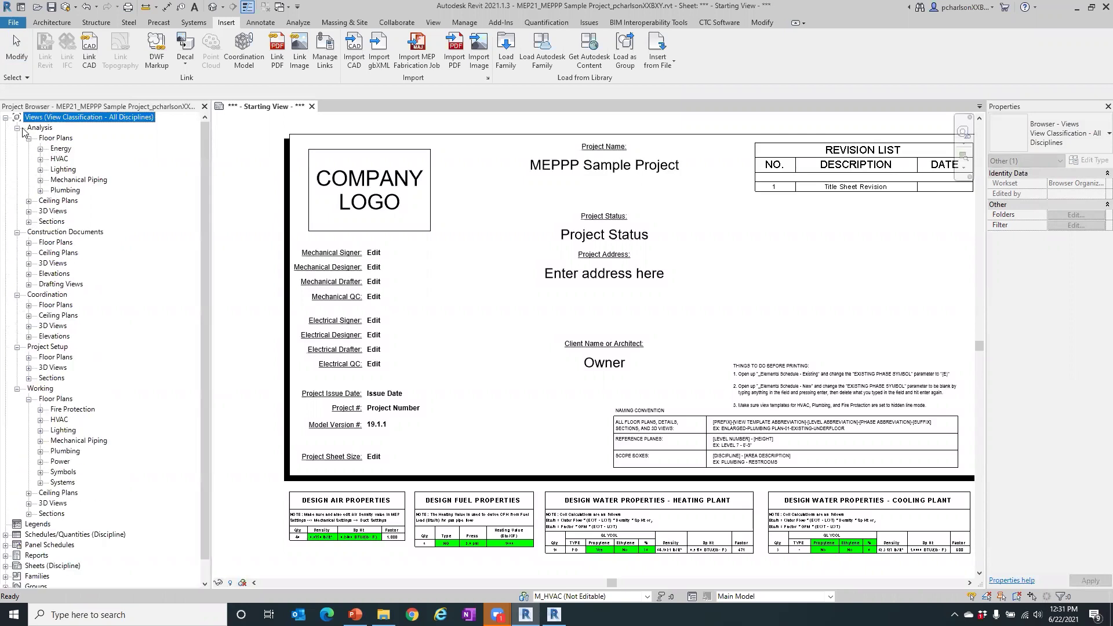
left_click(52, 138)
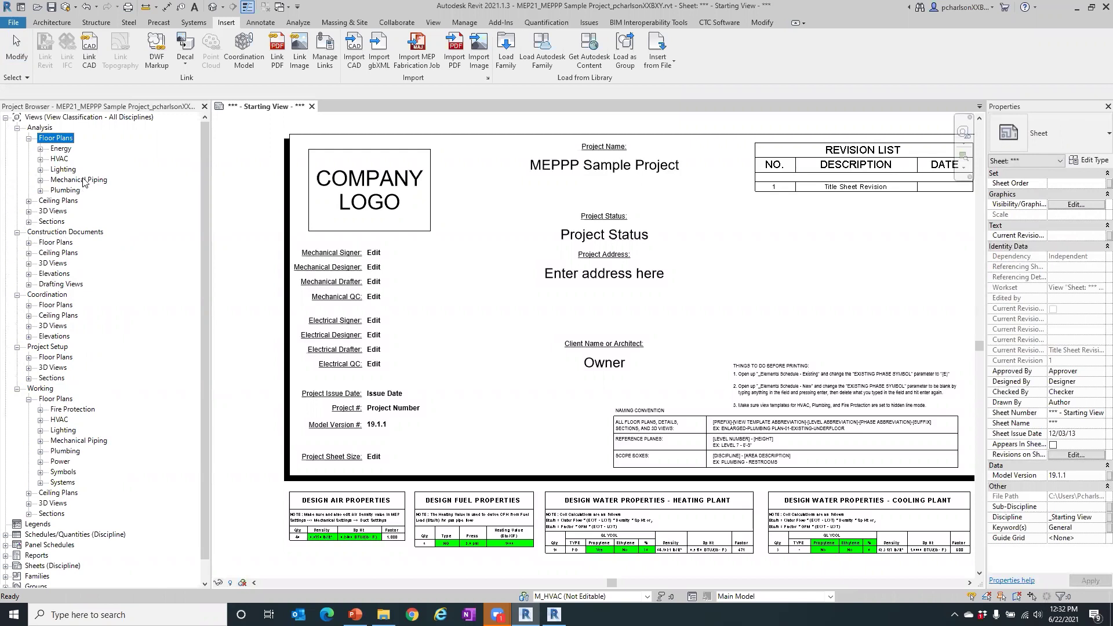
left_click(41, 180)
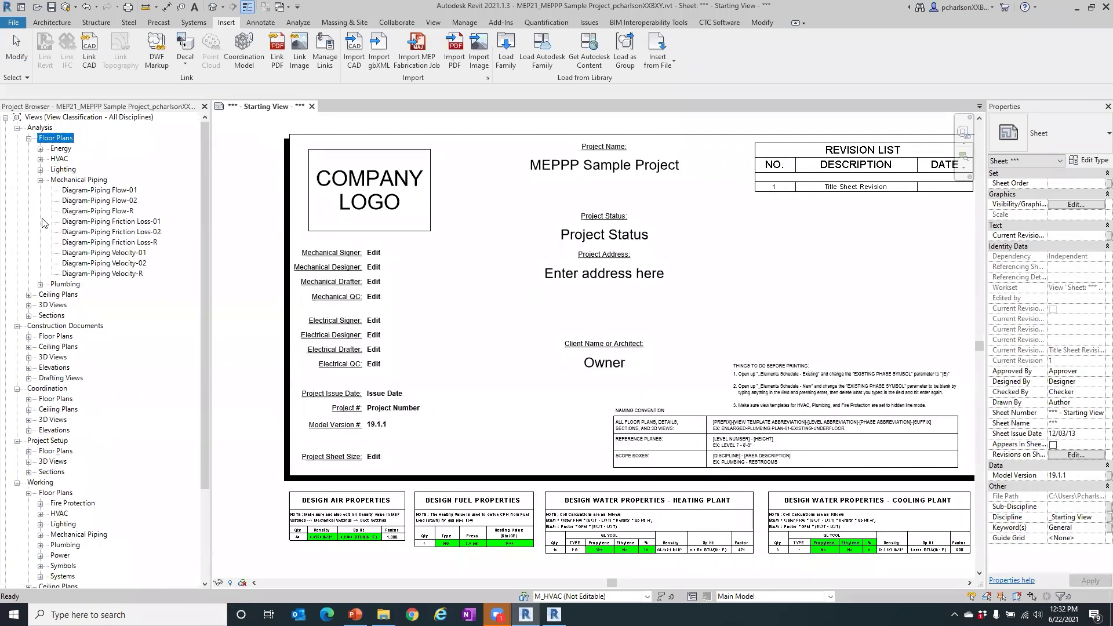
left_click(41, 284)
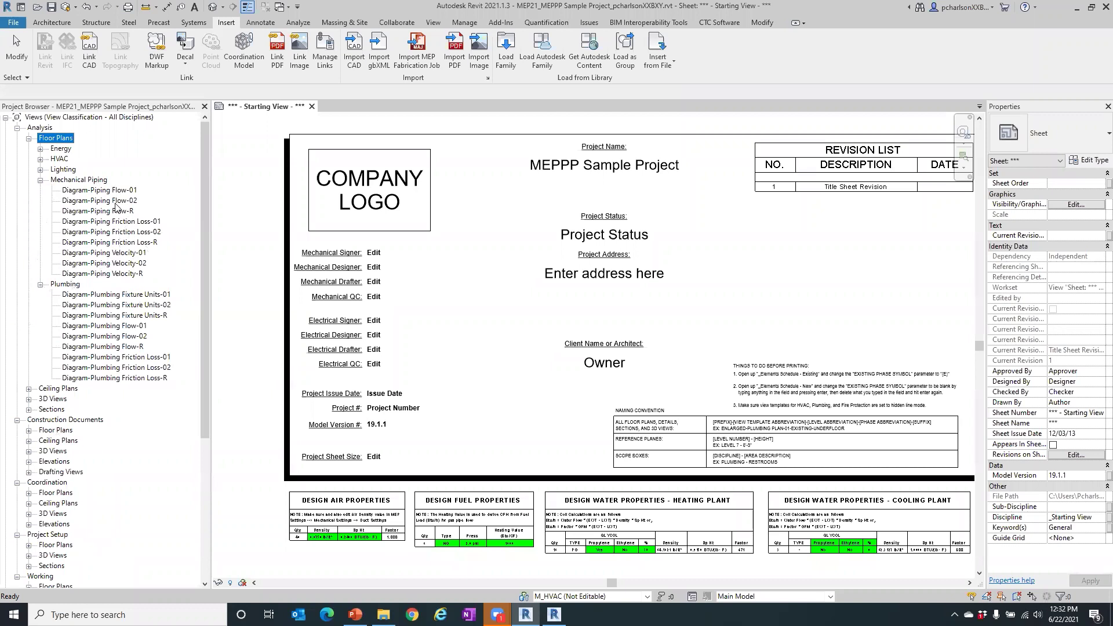
left_click(40, 149)
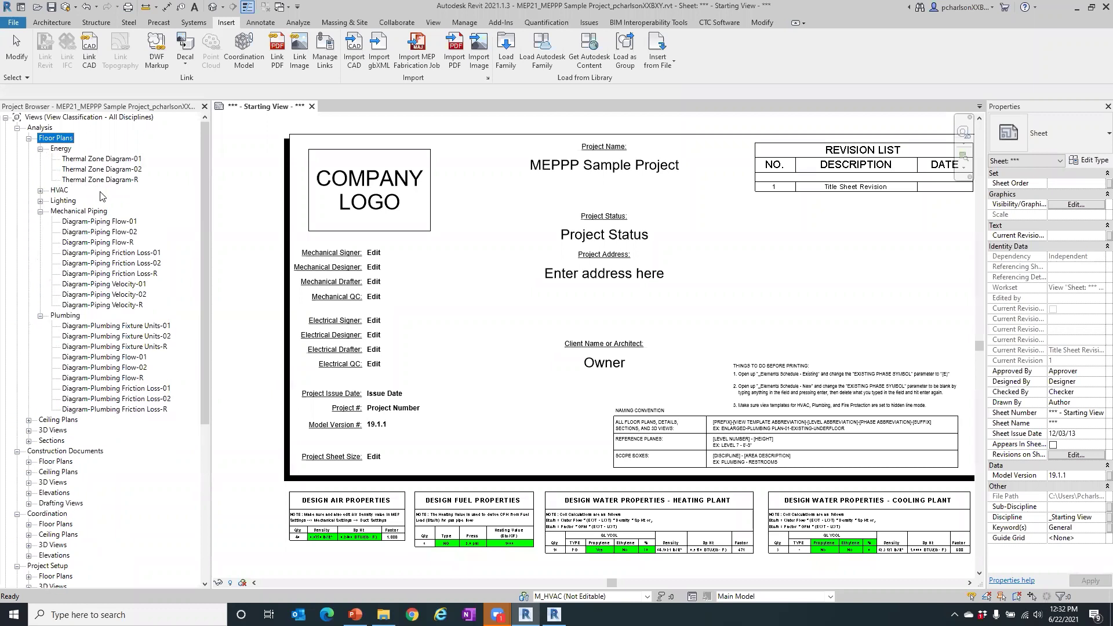
left_click(40, 201)
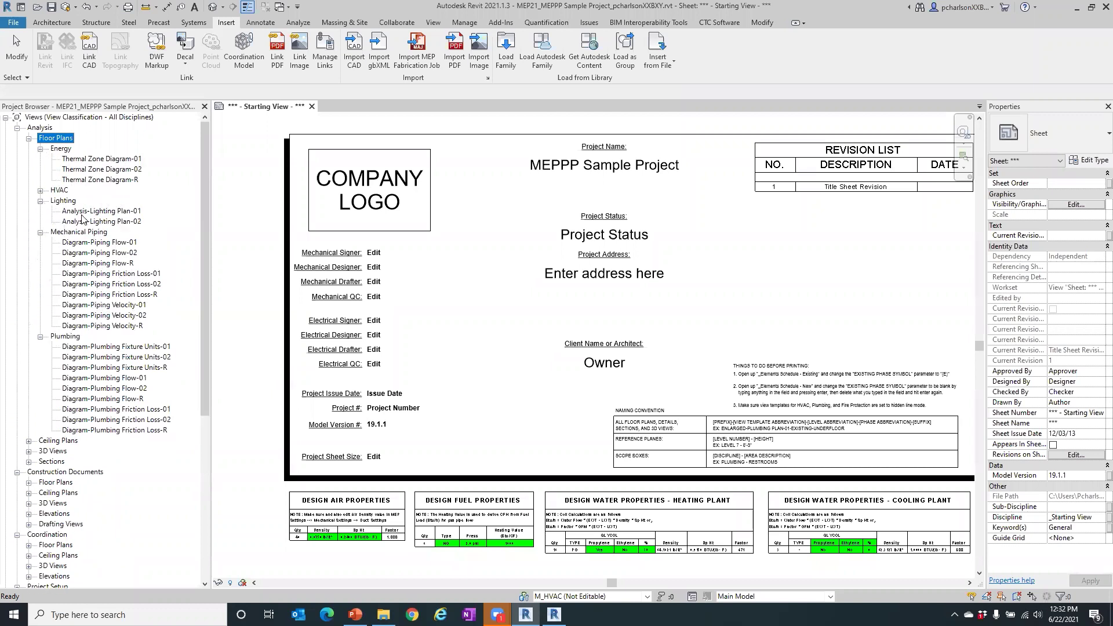
- Expand the Construction Documents floor plans and review the Fire Protection, HVAC, Symbols and Systems views
scroll(70, 327, "down", 7)
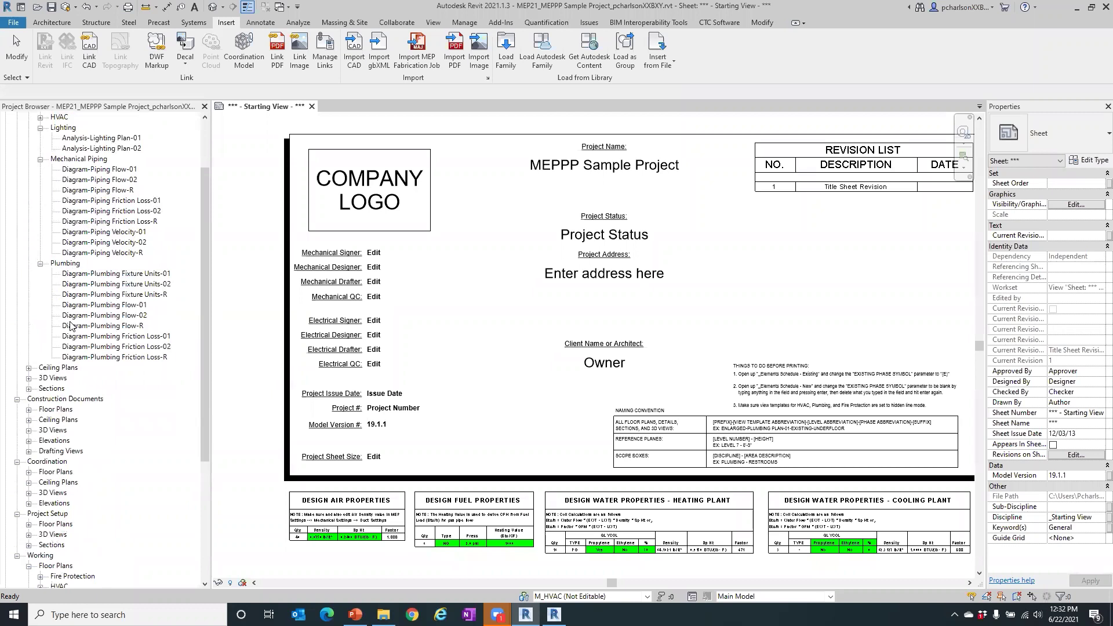
scroll(71, 327, "down", 2)
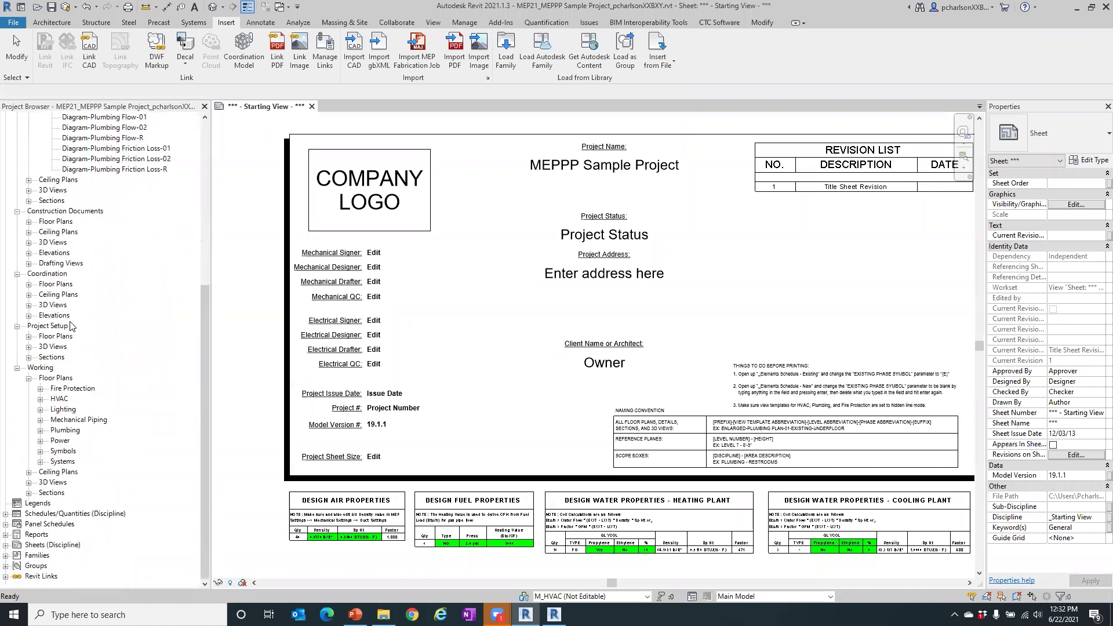
left_click(28, 221)
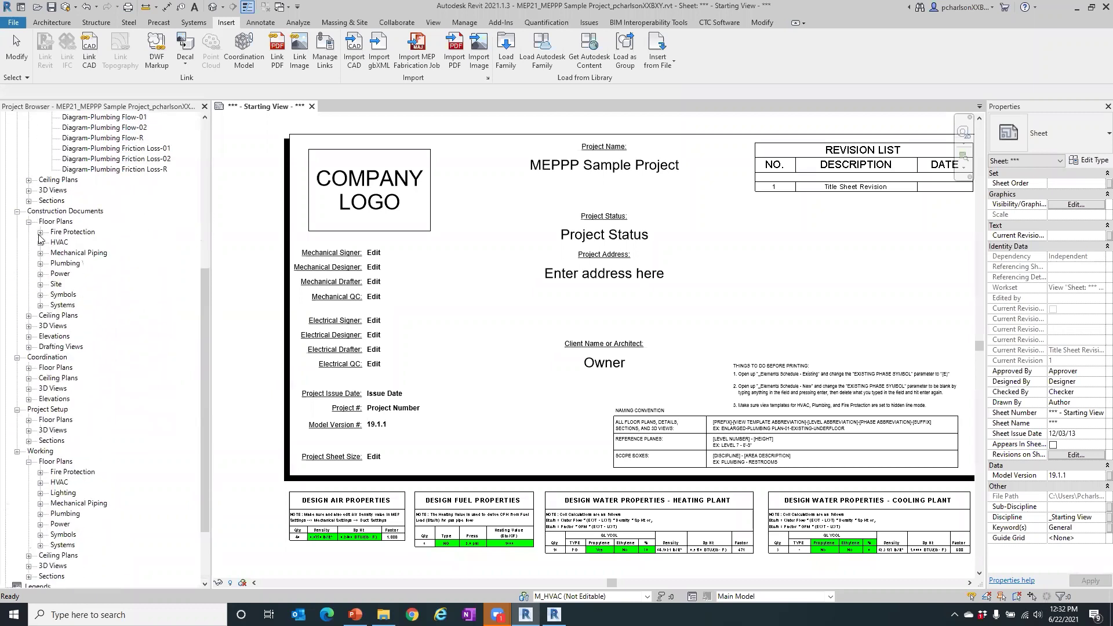
left_click(40, 232)
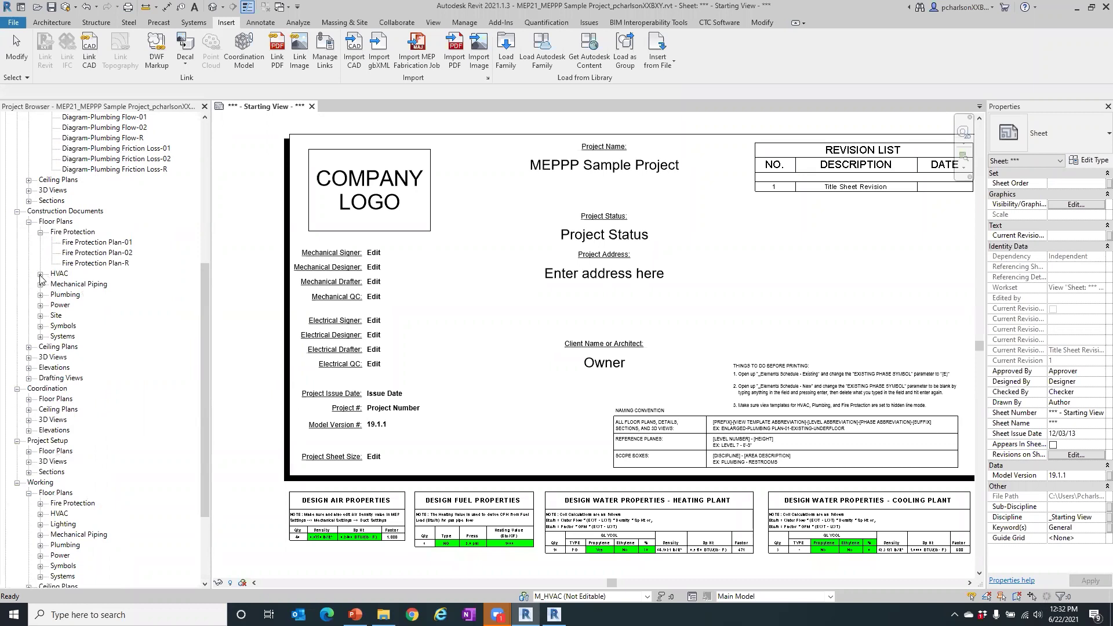
left_click(40, 274)
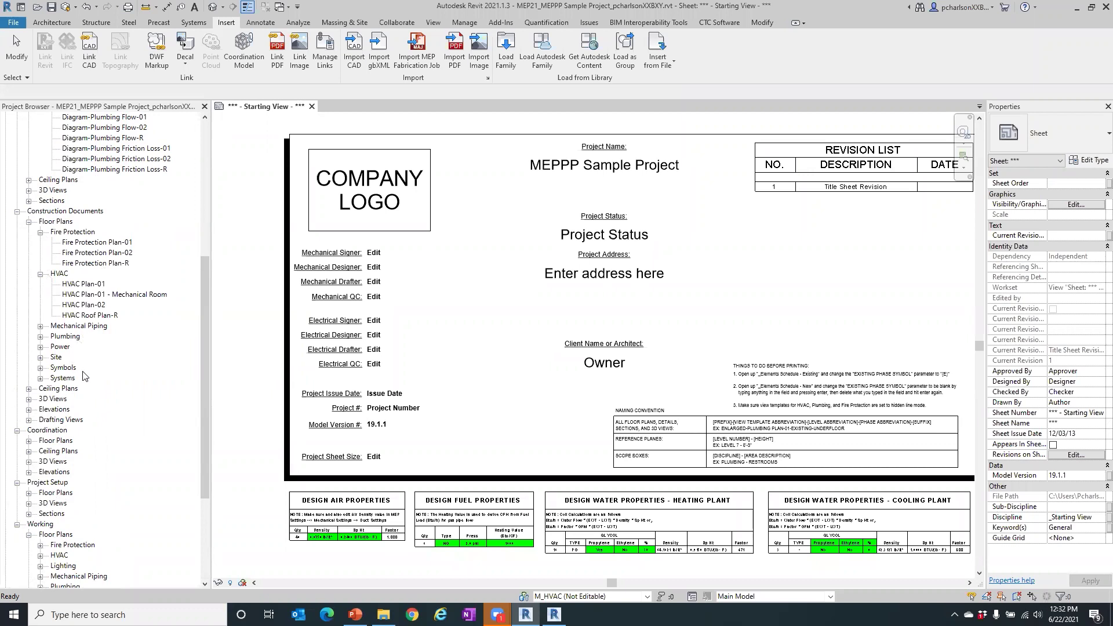
left_click(41, 368)
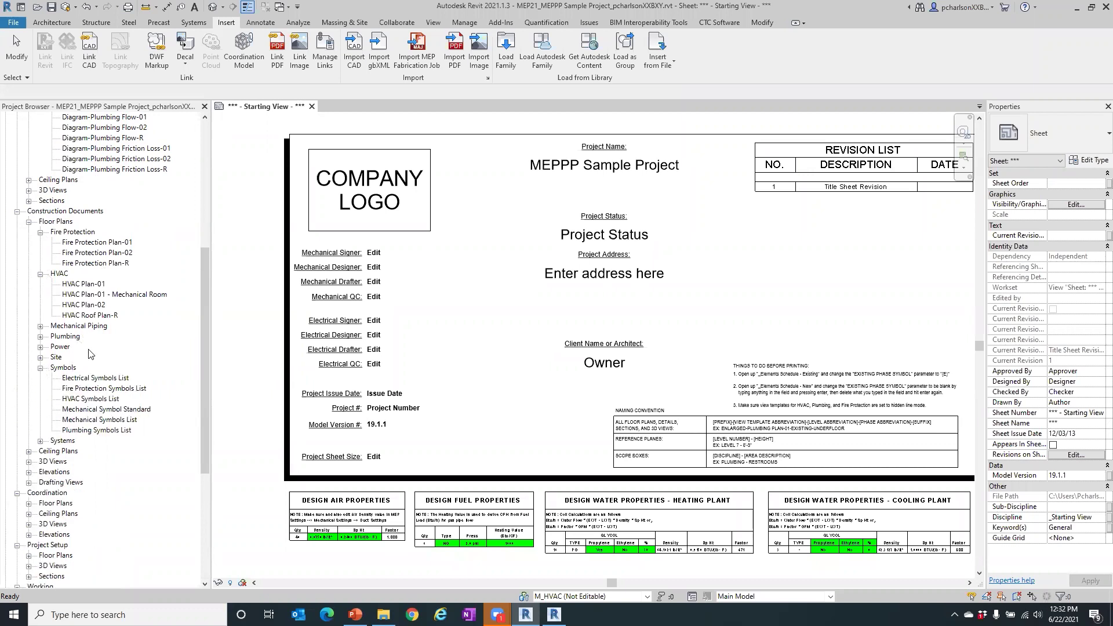
left_click(41, 441)
scroll(79, 301, "down", 1)
scroll(79, 302, "down", 2)
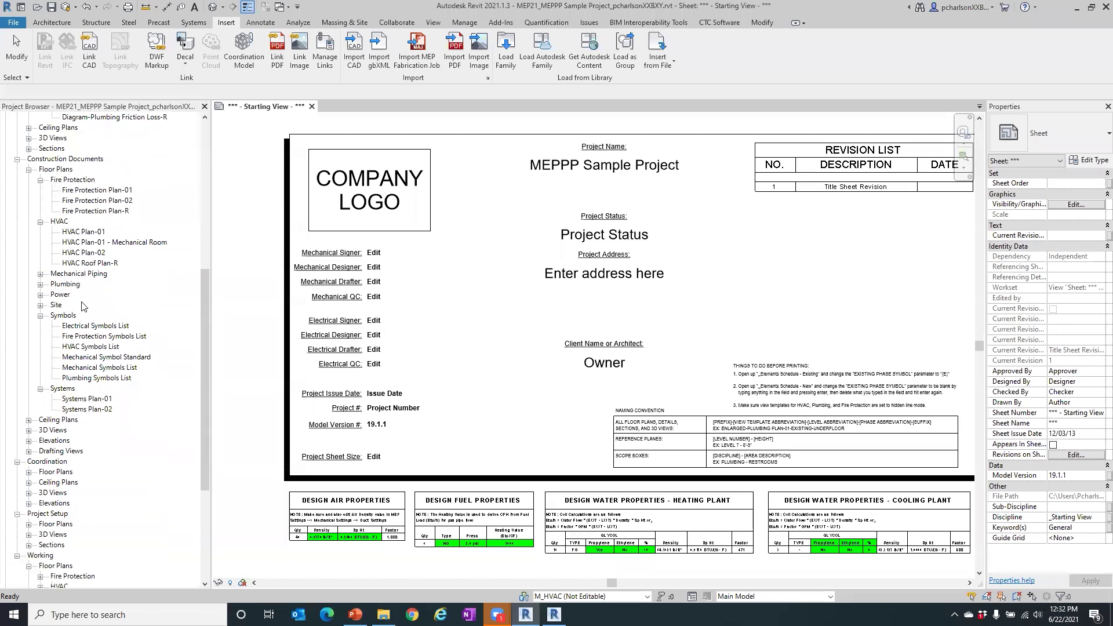
- Open the Electrical Symbols List and HVAC Symbols List views from the Construction Documents symbols group
double_click(105, 330)
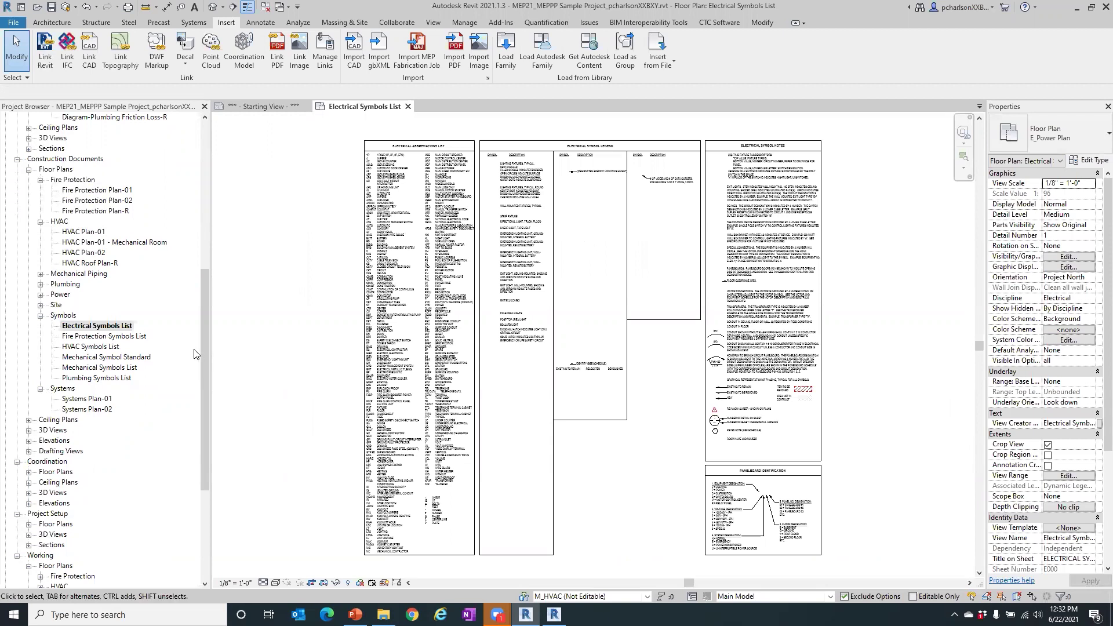
left_click(114, 337)
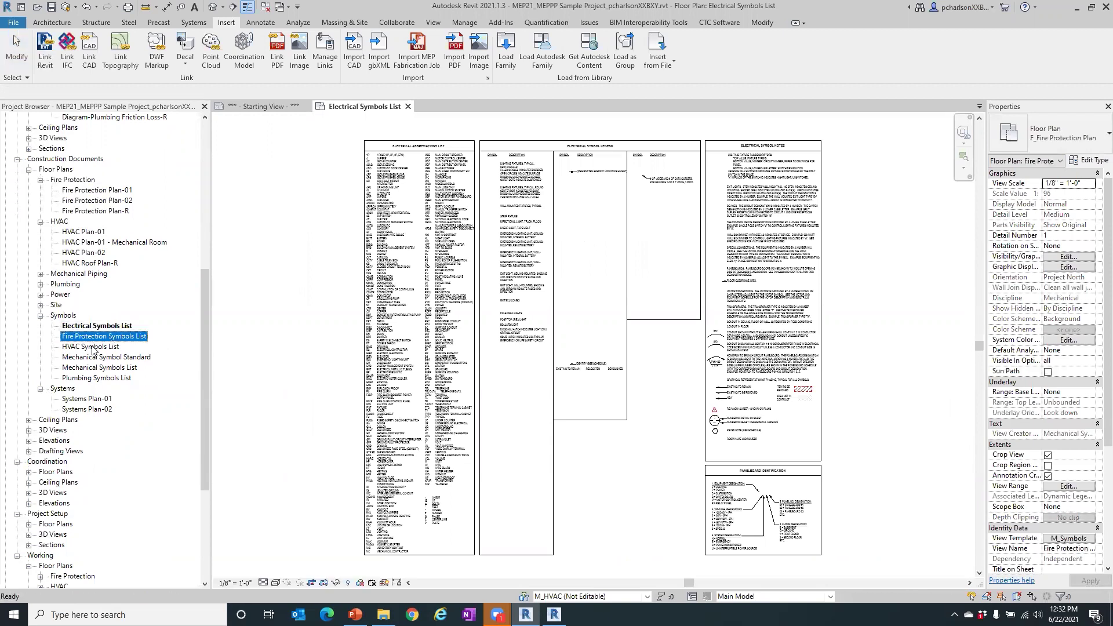
double_click(91, 347)
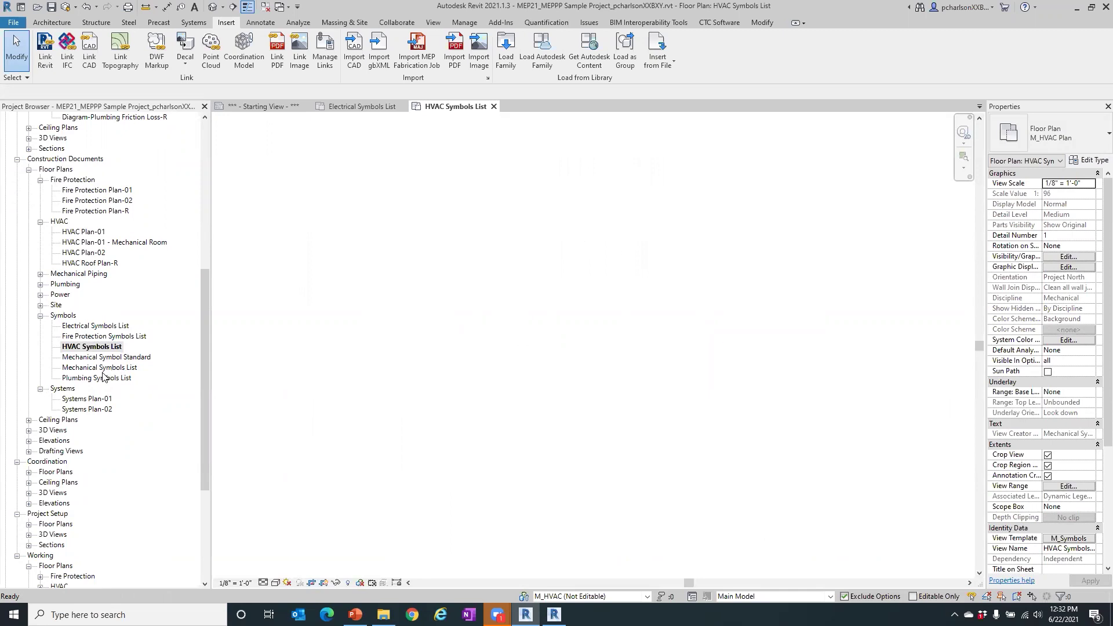
- Review the Mechanical Piping and Plumbing views under the Coordination floor plans and highlight Coordination-Roof Drainage Zones
scroll(62, 459, "down", 3)
scroll(62, 460, "down", 2)
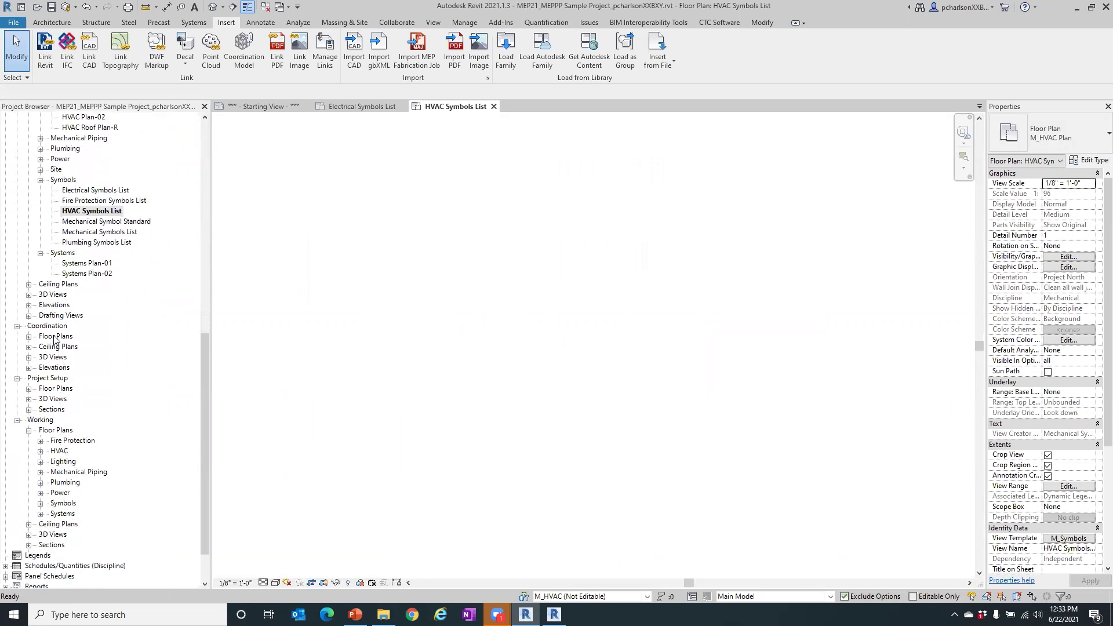
double_click(54, 337)
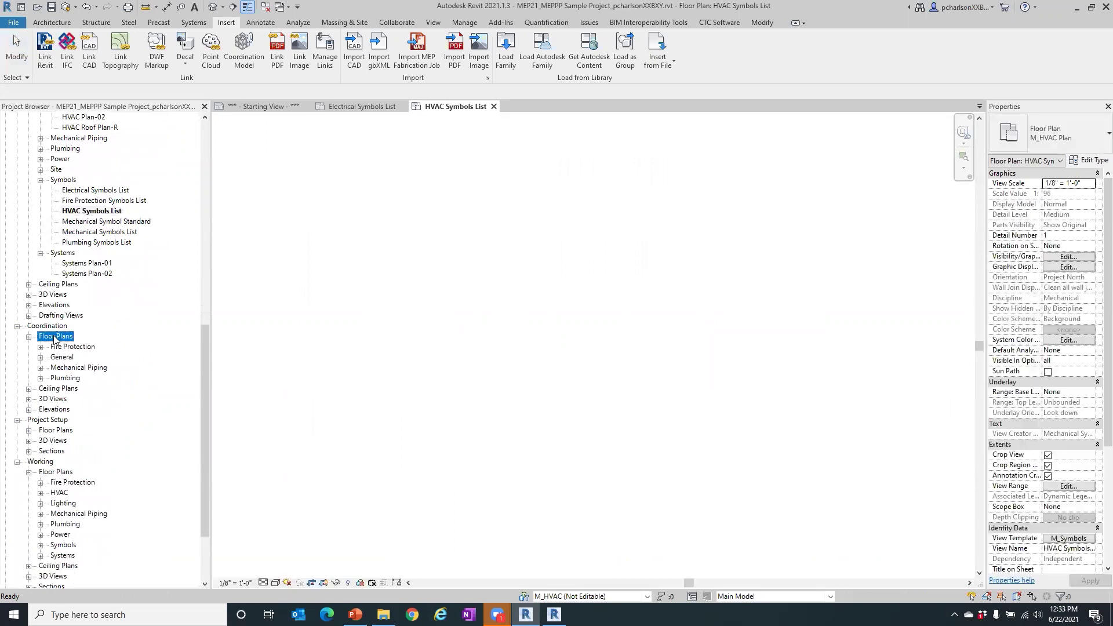
left_click(40, 367)
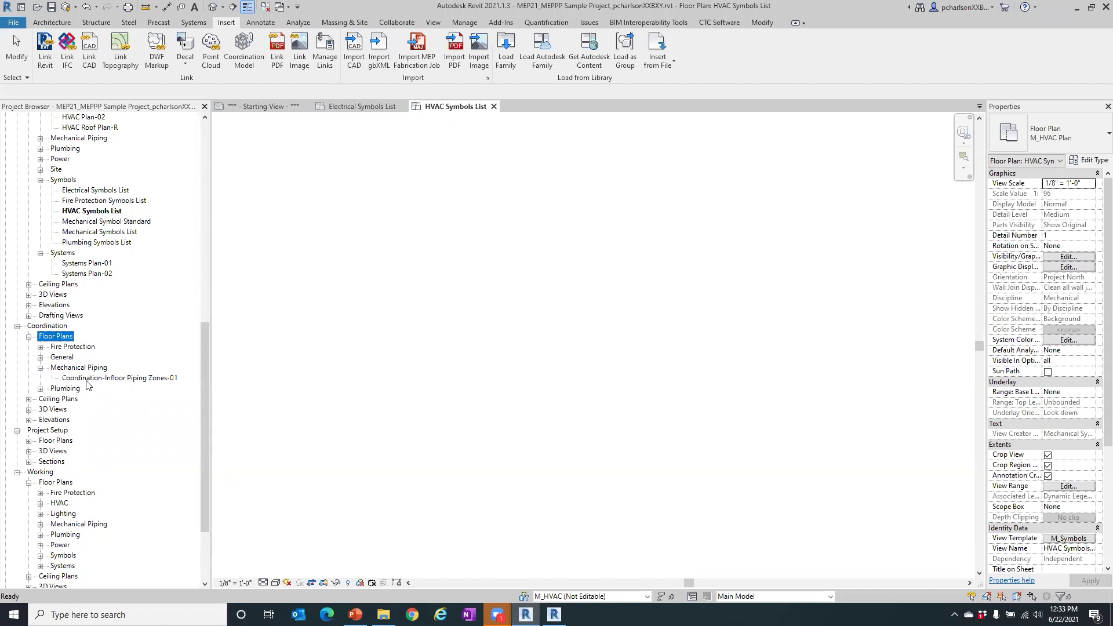
left_click(40, 389)
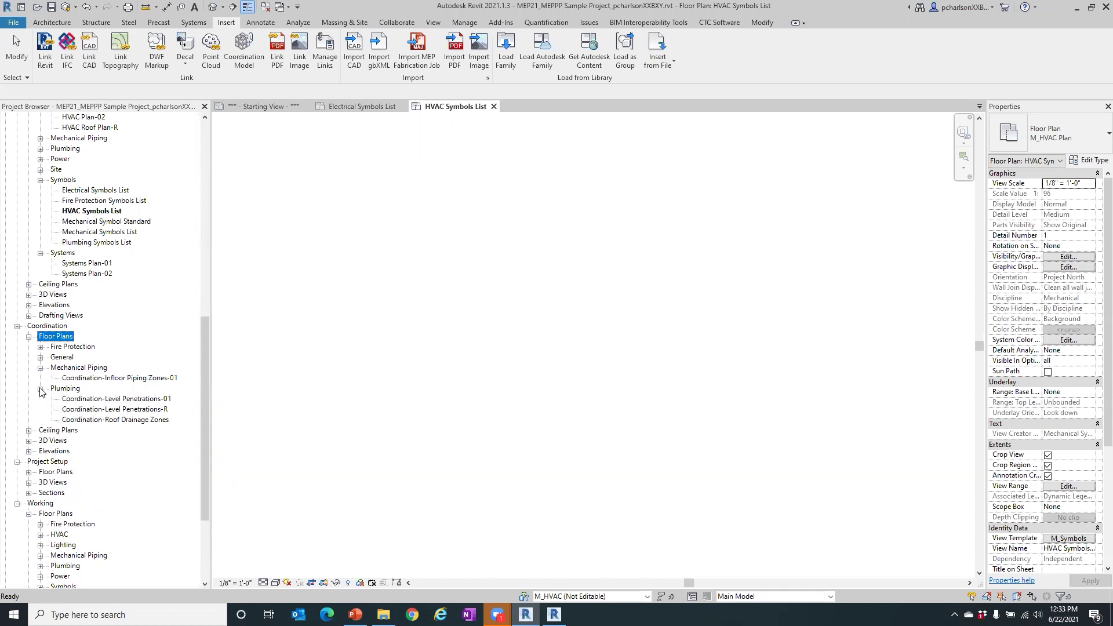
left_click(138, 424)
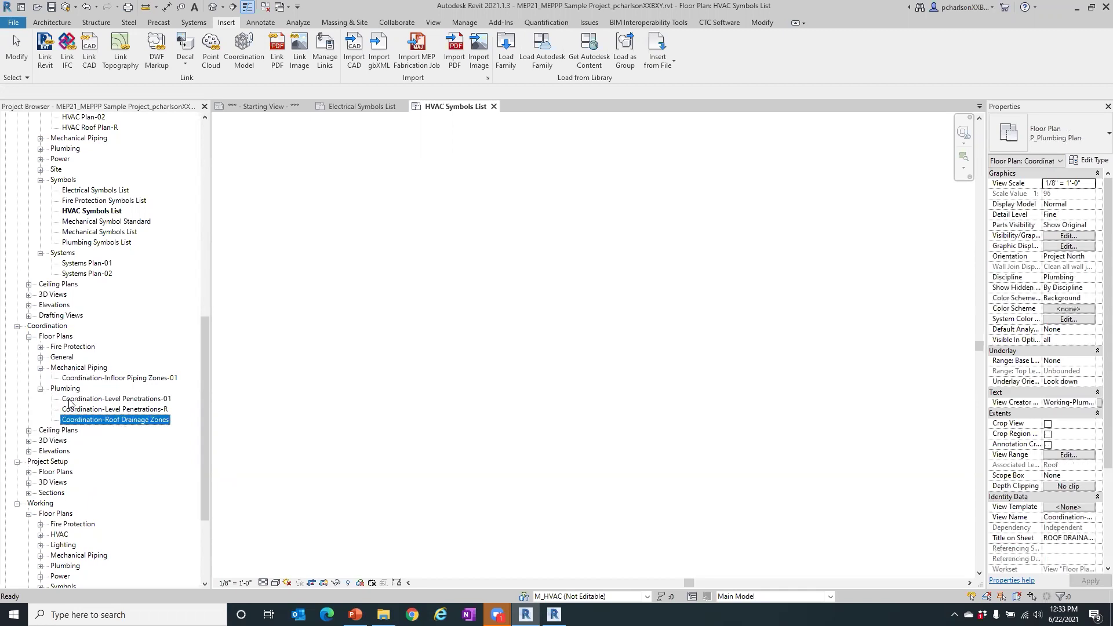
scroll(69, 403, "down", 4)
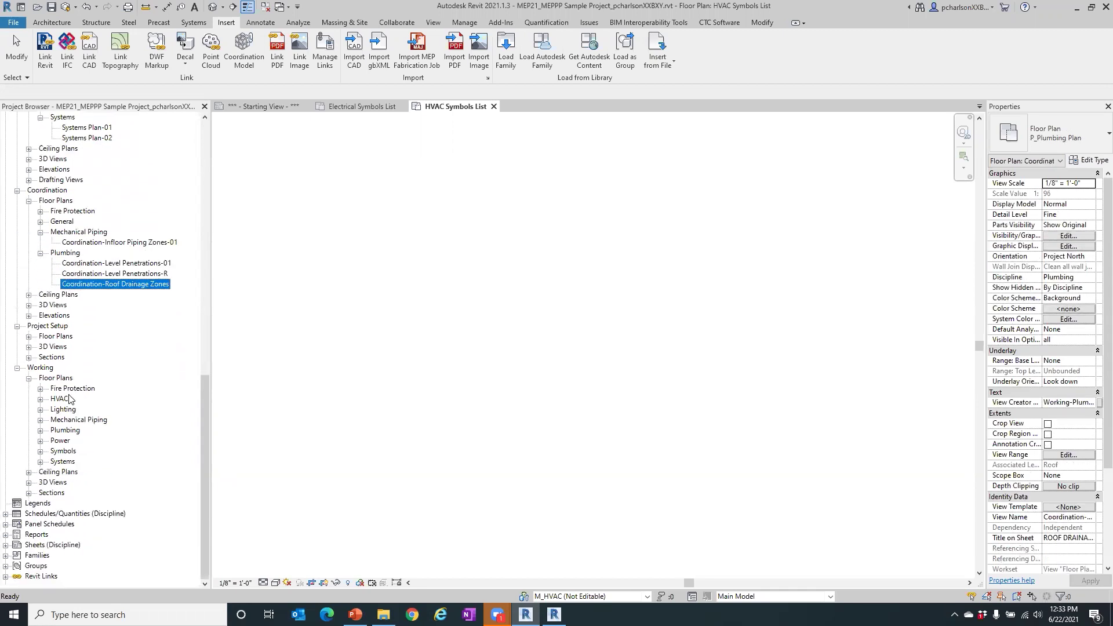
- Expand the Project Setup group and review its General floor plans, 3D views and sections
left_click(38, 326)
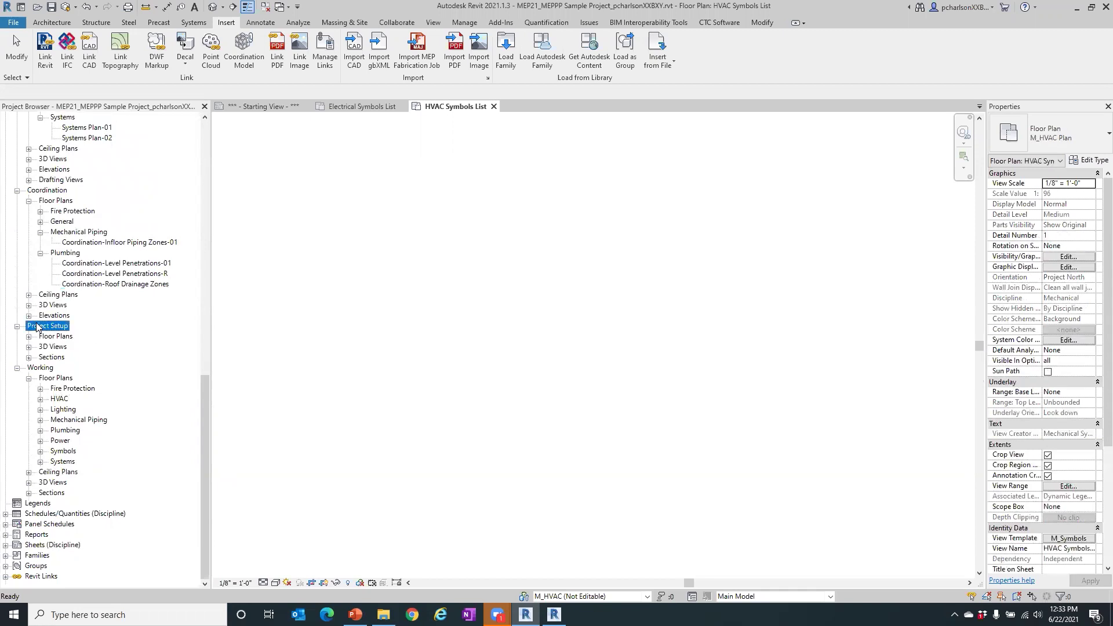
left_click(29, 337)
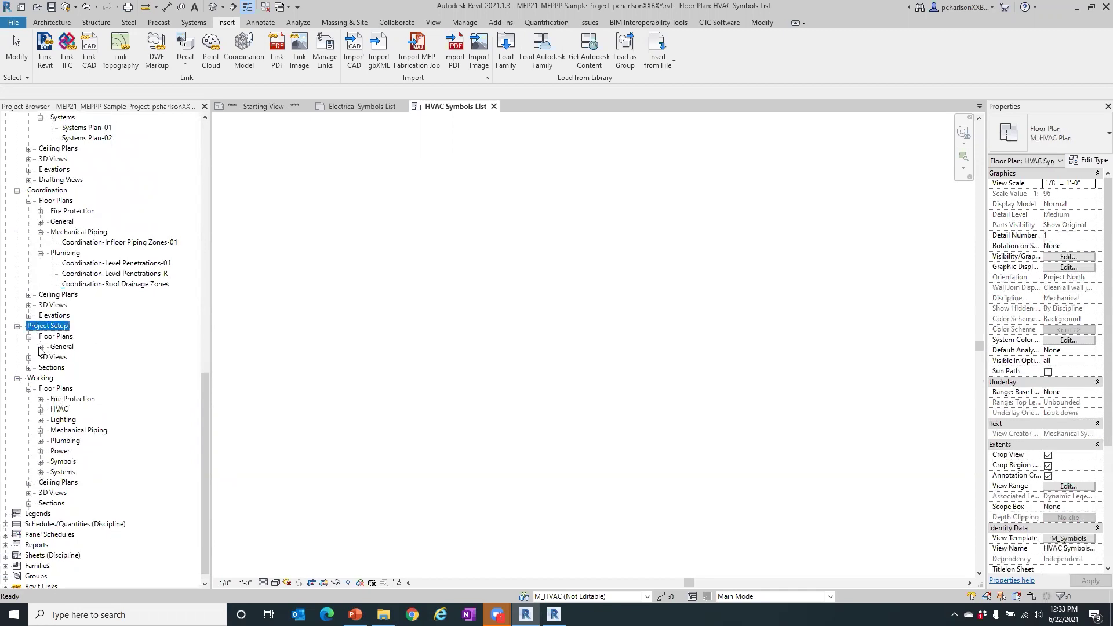
left_click(40, 348)
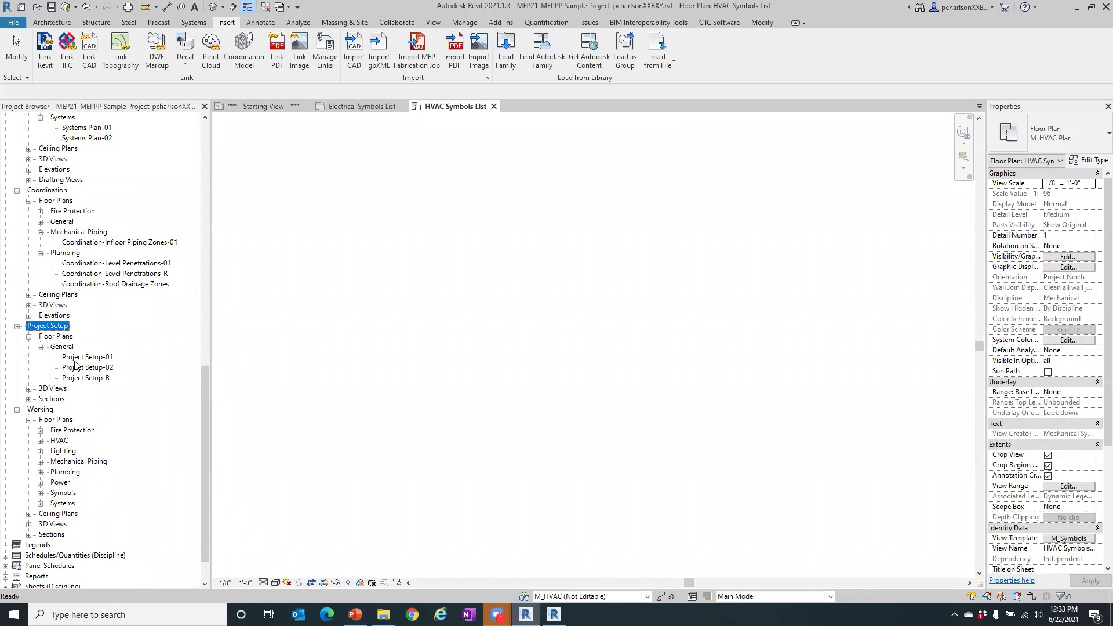
left_click(28, 389)
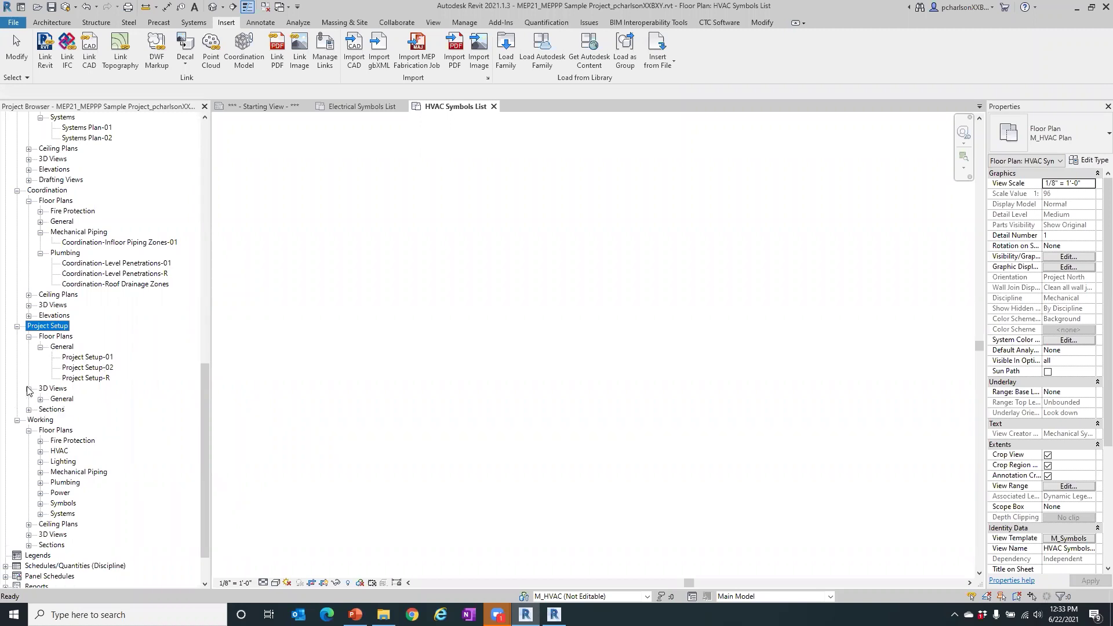
left_click(40, 400)
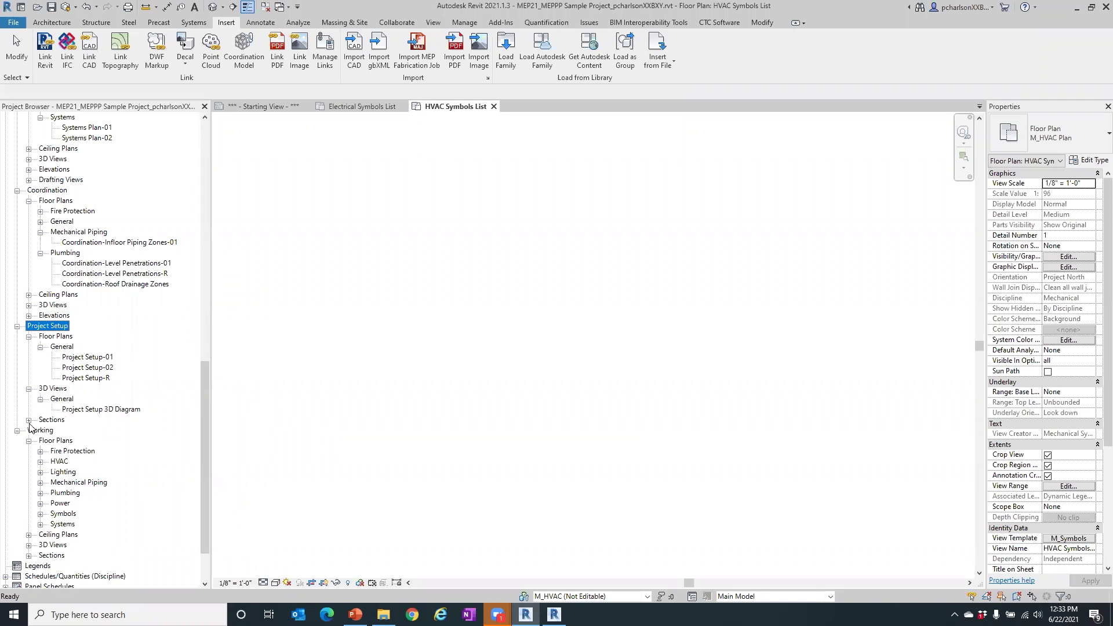
left_click(28, 420)
left_click(40, 430)
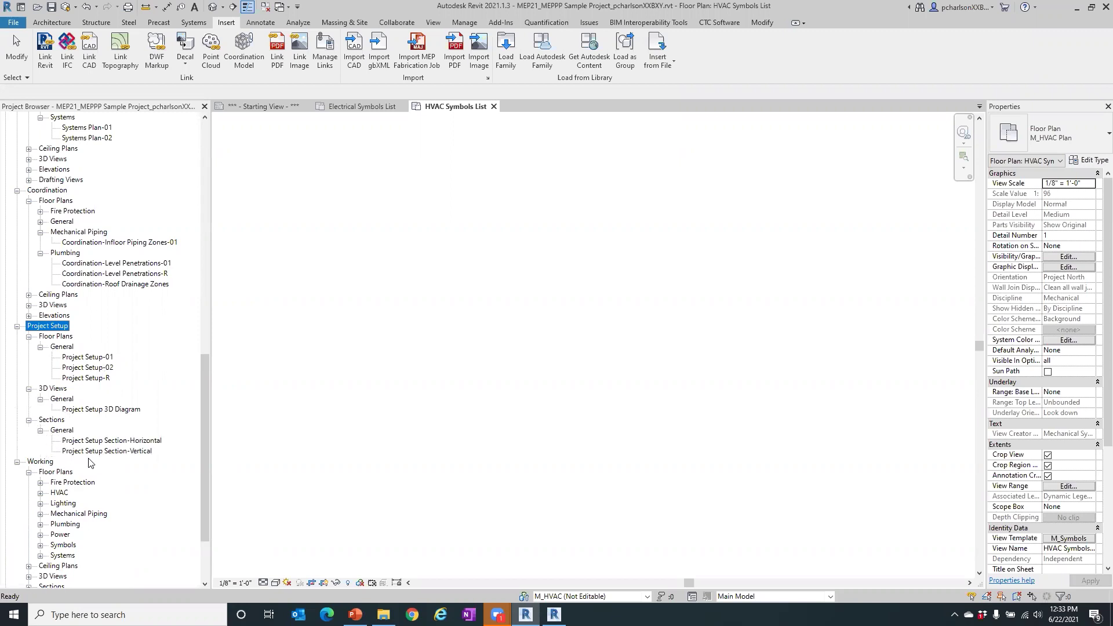
- Open Working-HVAC Plan-01 from the Working HVAC floor plans and examine its ductwork layout
scroll(206, 453, "down", 3)
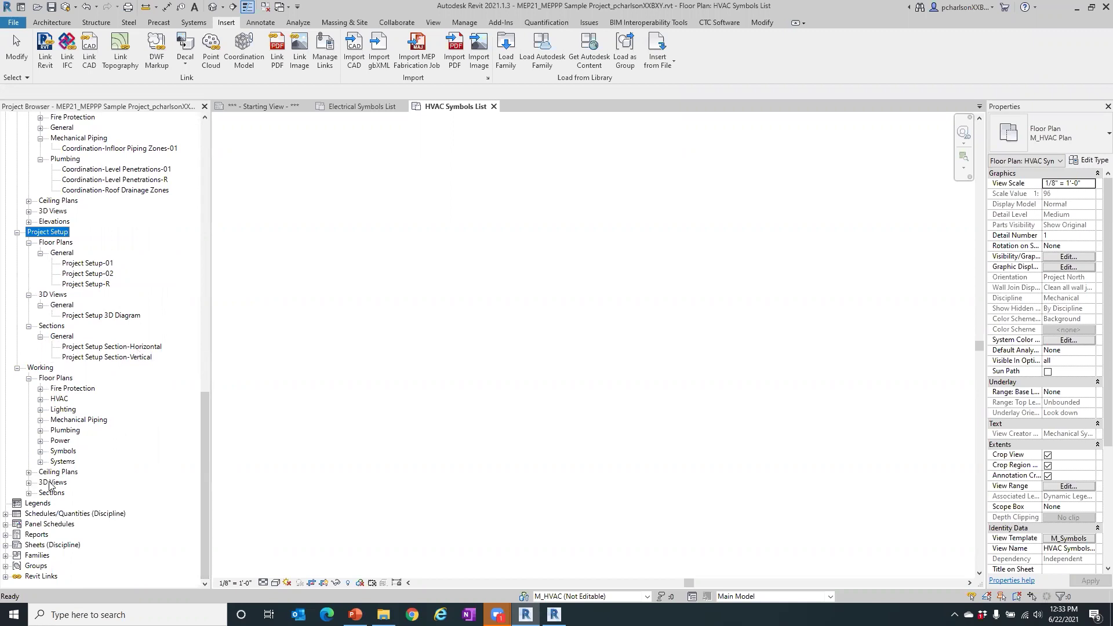
left_click(40, 400)
double_click(76, 410)
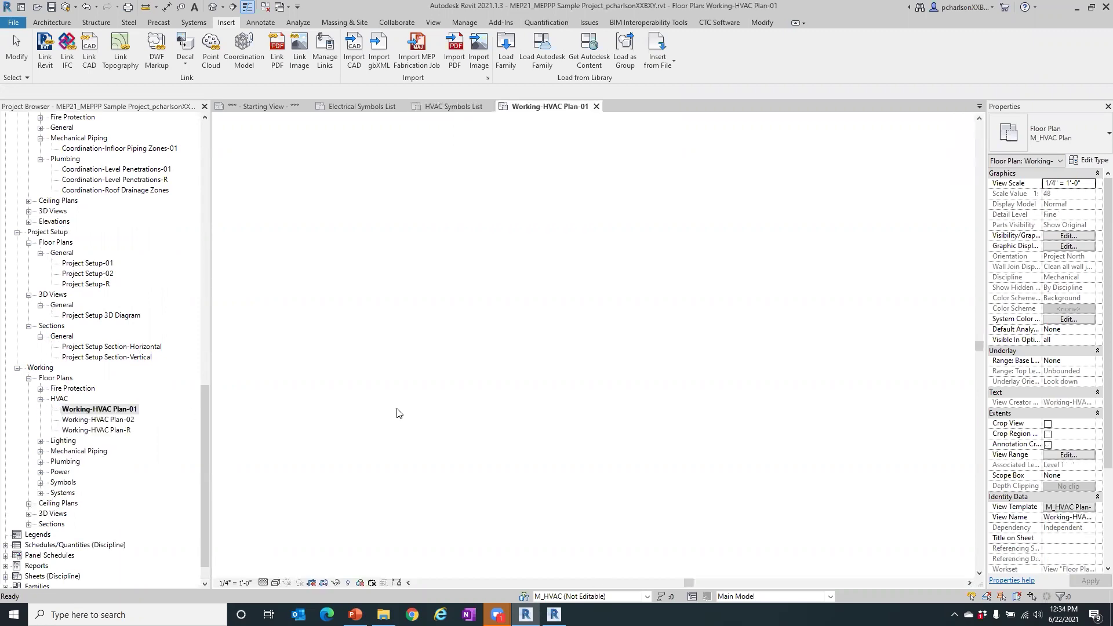
scroll(440, 156, "up", 4)
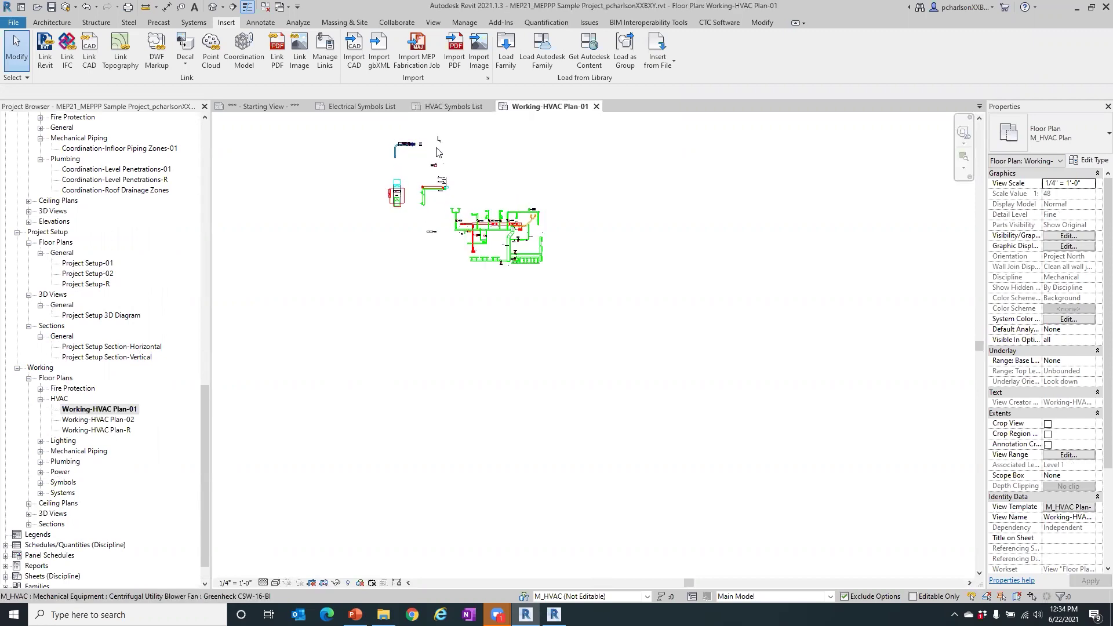
scroll(458, 165, "up", 2)
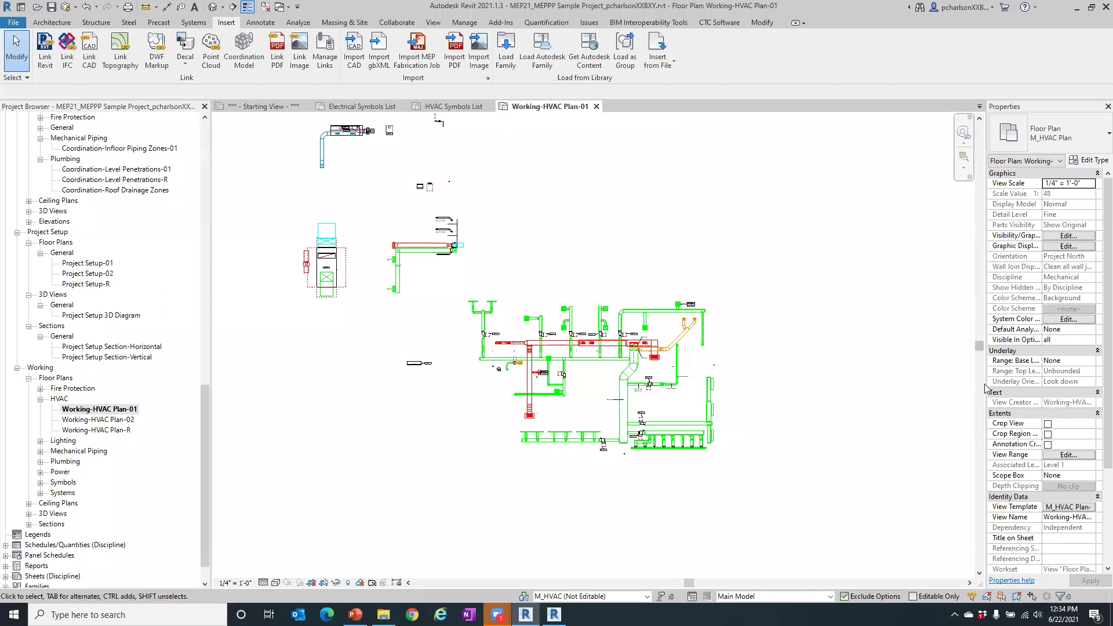
- Open the view template assignment for Working-HVAC Plan-01 and review the list of available floor plan templates
left_click_drag(987, 387, 800, 380)
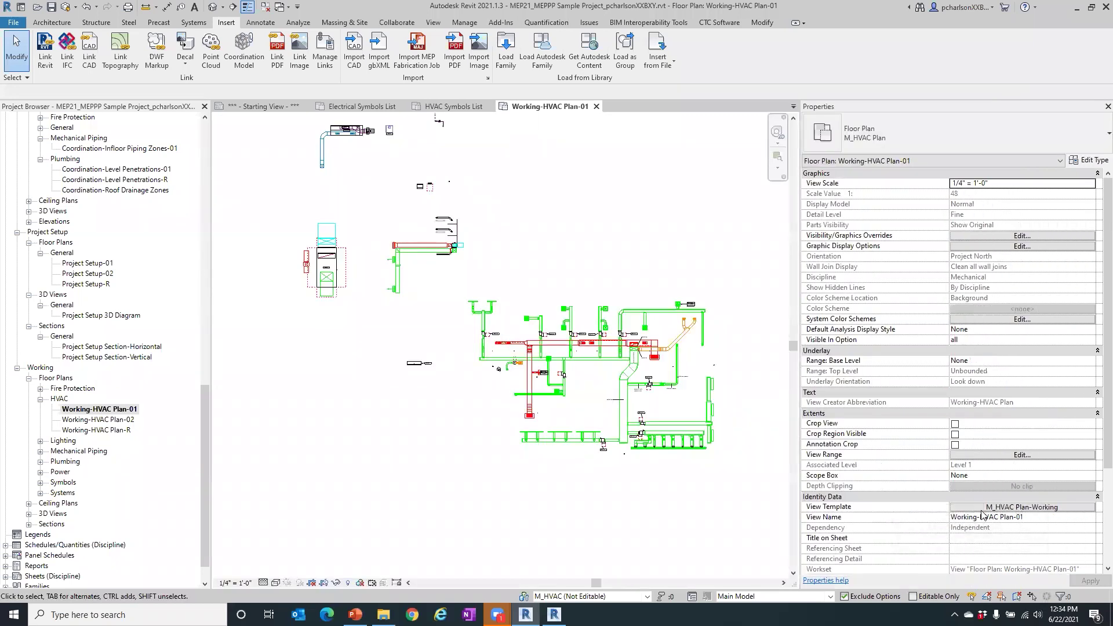
left_click(1015, 509)
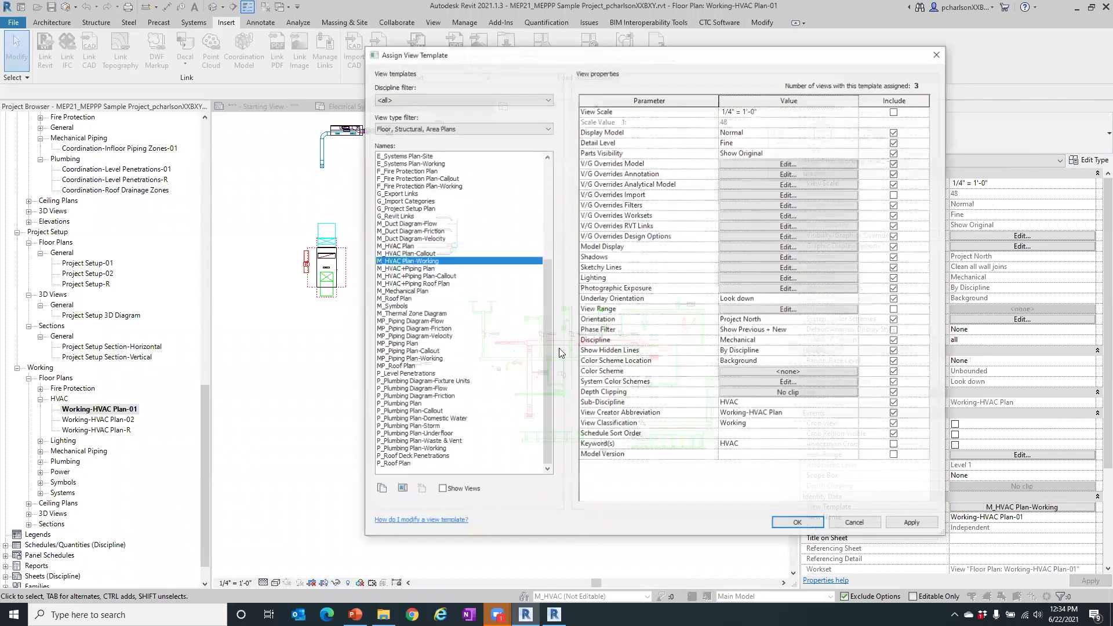
scroll(464, 245, "up", 7)
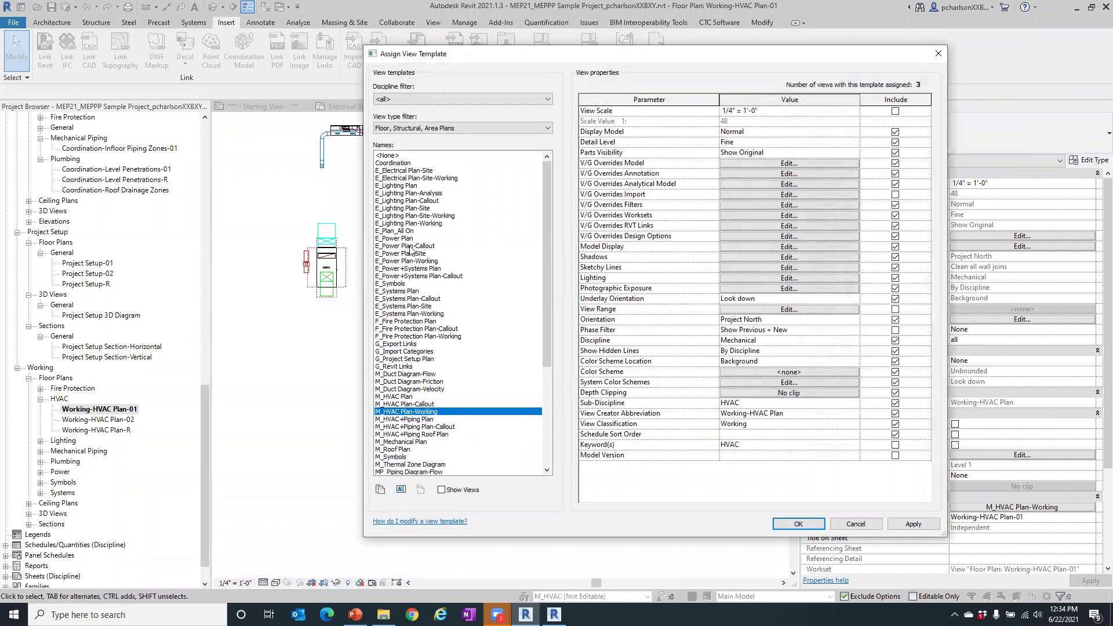
scroll(431, 342, "down", 1)
scroll(432, 339, "down", 4)
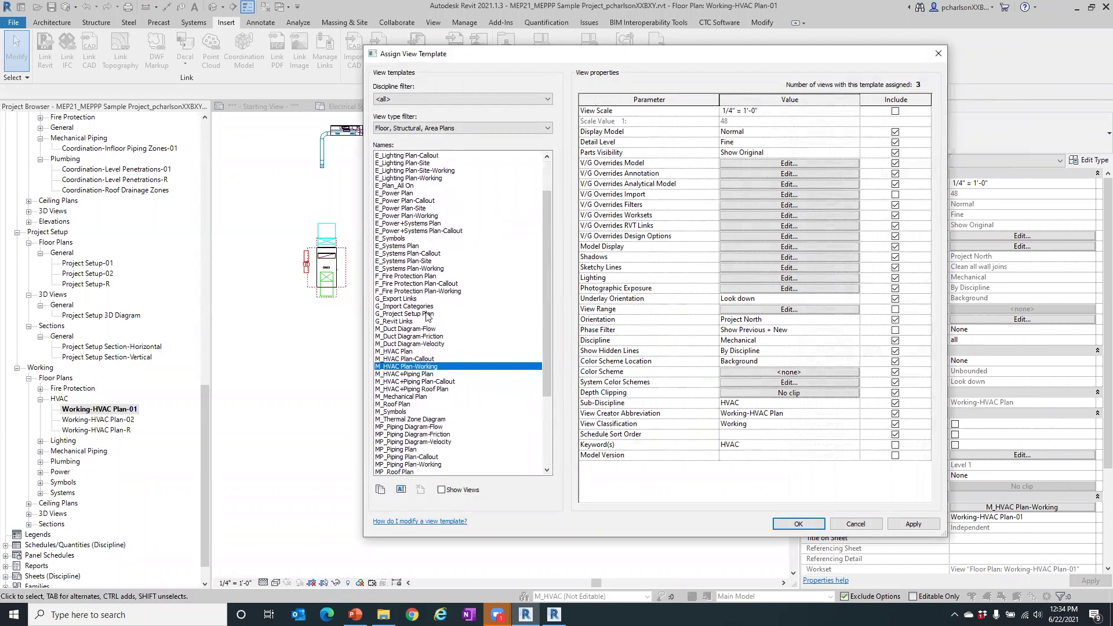
scroll(436, 324, "down", 2)
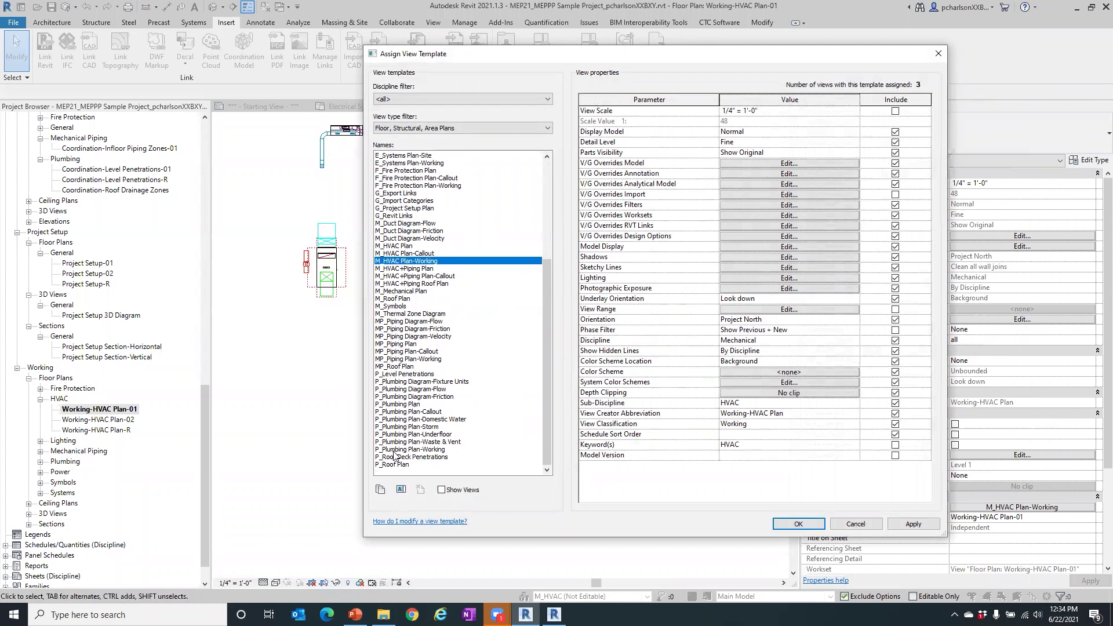
- Filter the view templates to the Mechanical discipline and inspect the M_Duct Diagram-Flow, Friction and Velocity templates
left_click(438, 100)
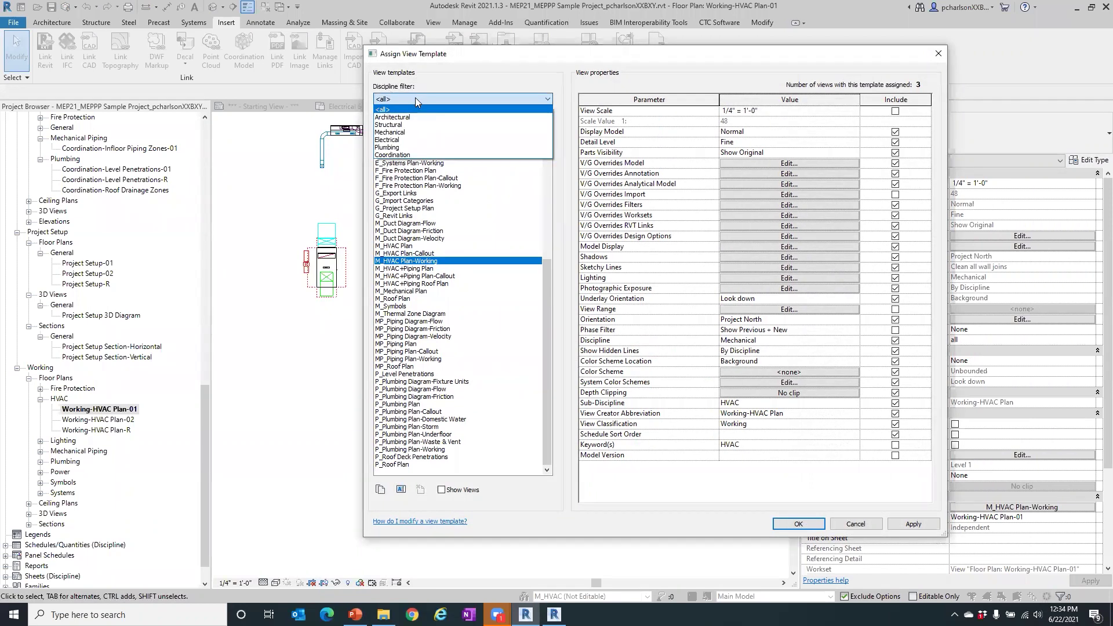
left_click(412, 132)
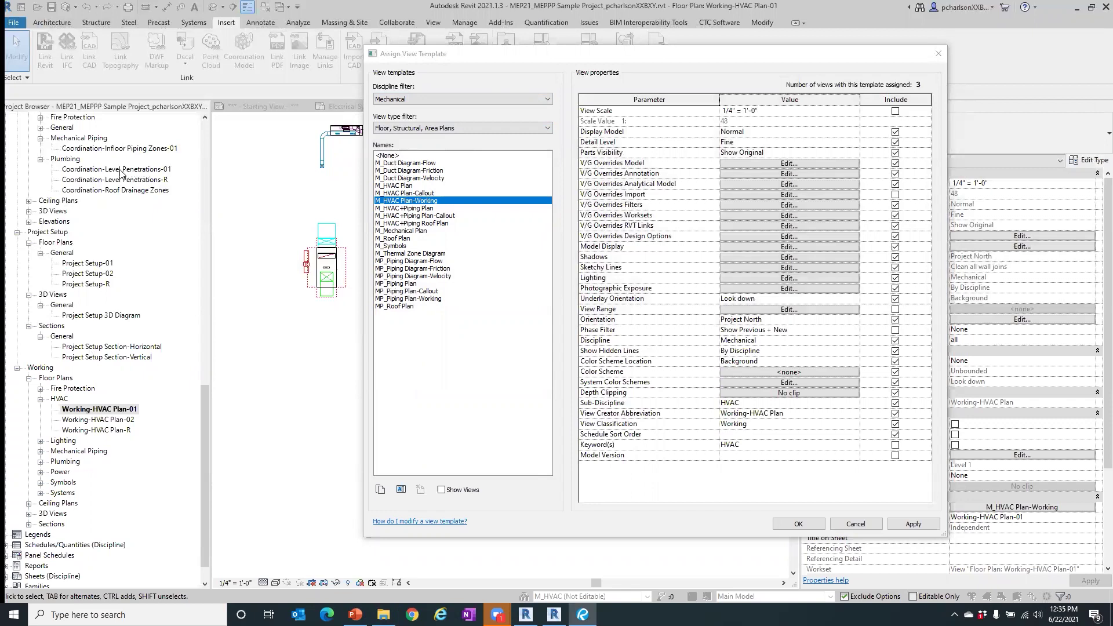
left_click(389, 165)
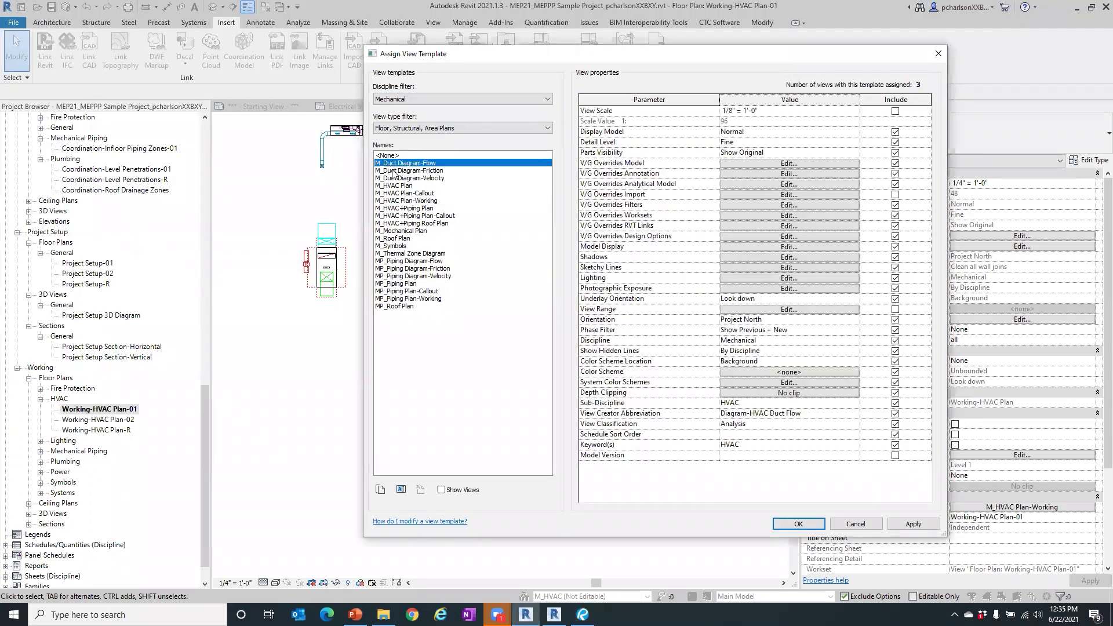
left_click(393, 171)
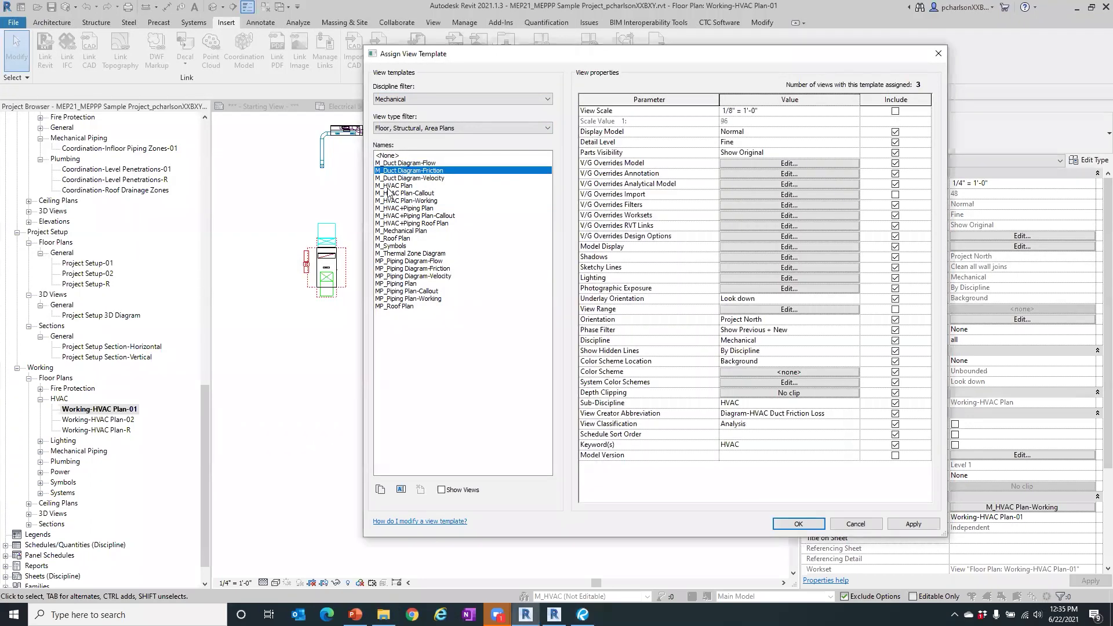
left_click(391, 178)
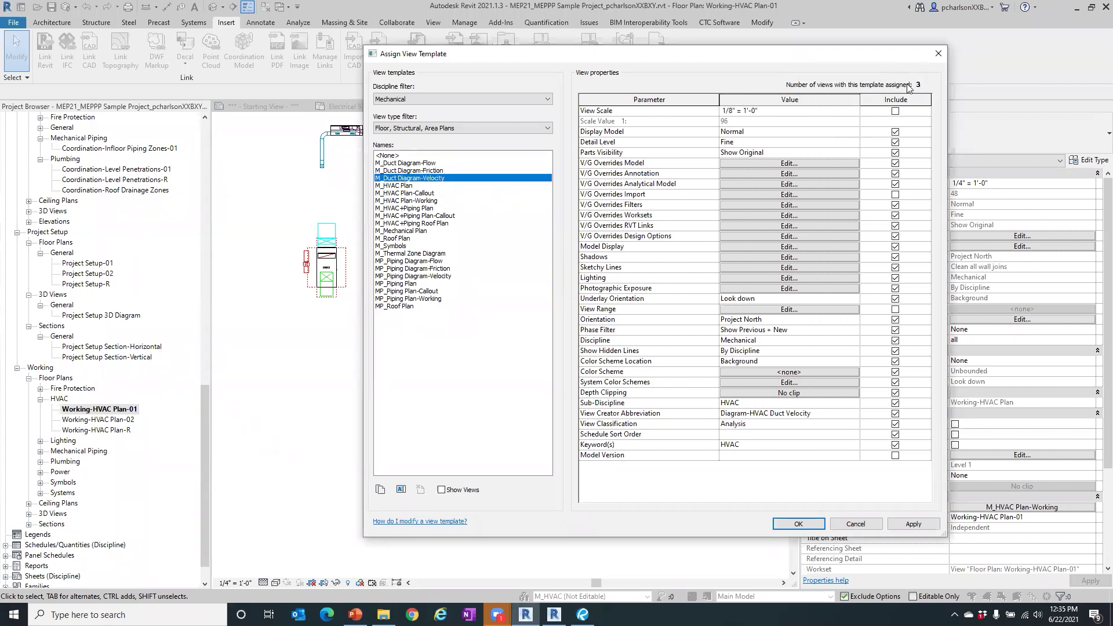
- Go through the remaining Mechanical view templates from M_HVAC Plan to MP_Roof Plan and examine their view properties
left_click(398, 186)
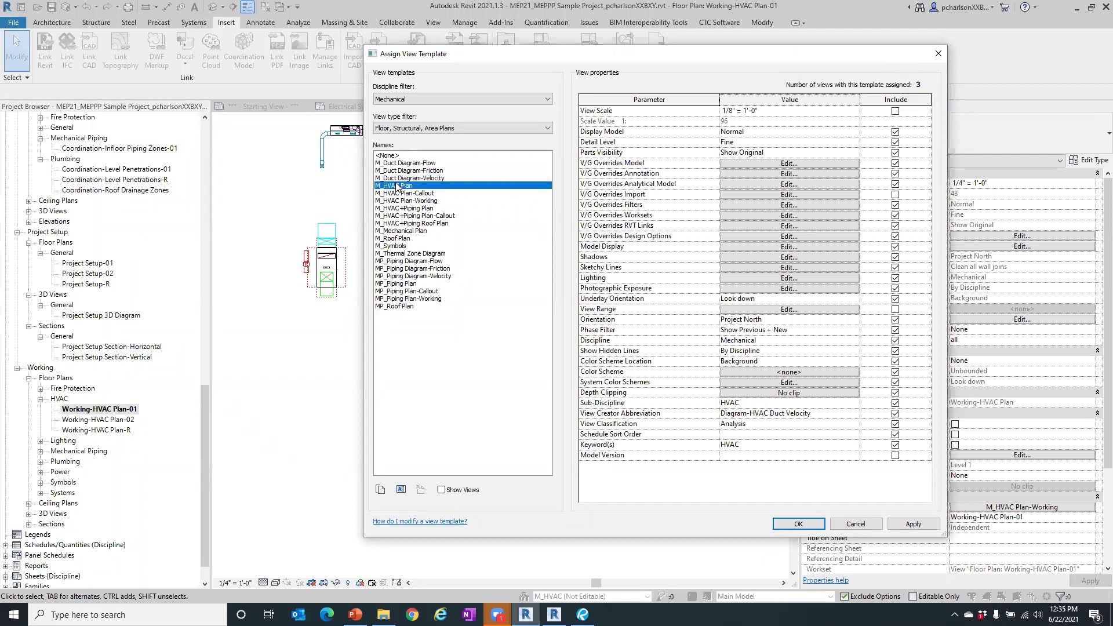
key("Down")
key("Down")
key("Down")
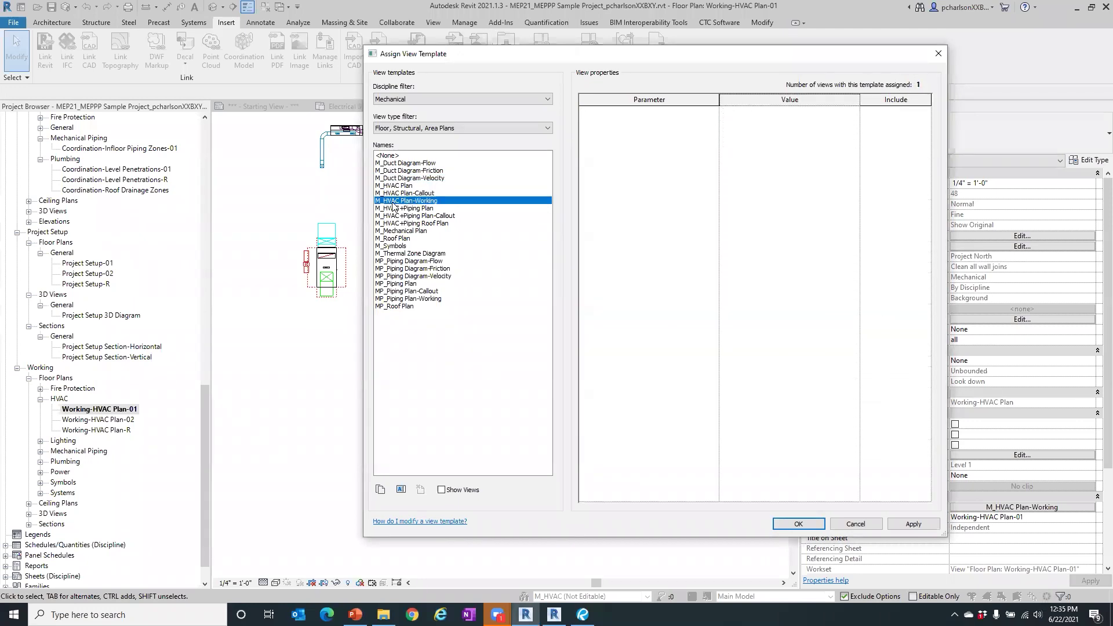
key("Down")
key("Down")
key("Down")
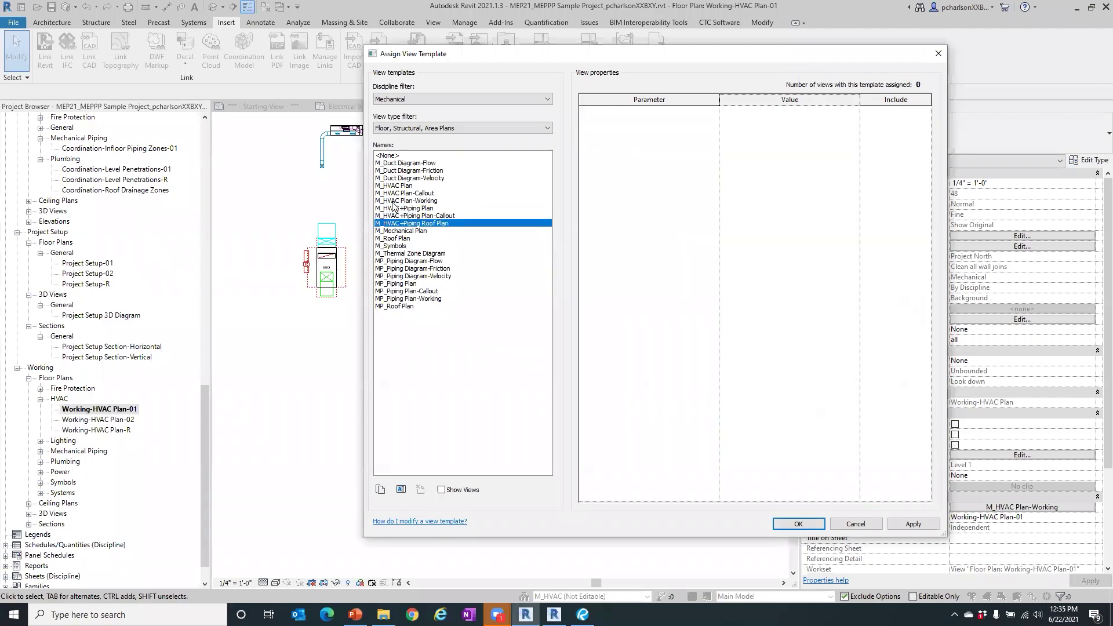
key("Down")
key("Down")
key("Down")
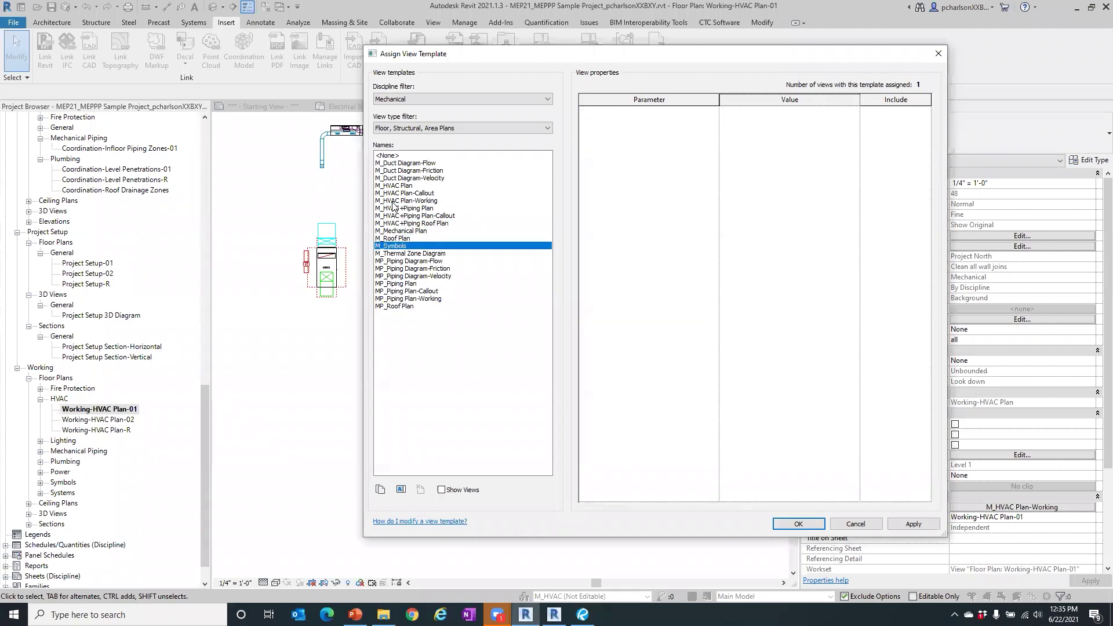
key("Down")
key("Down")
key("Down")
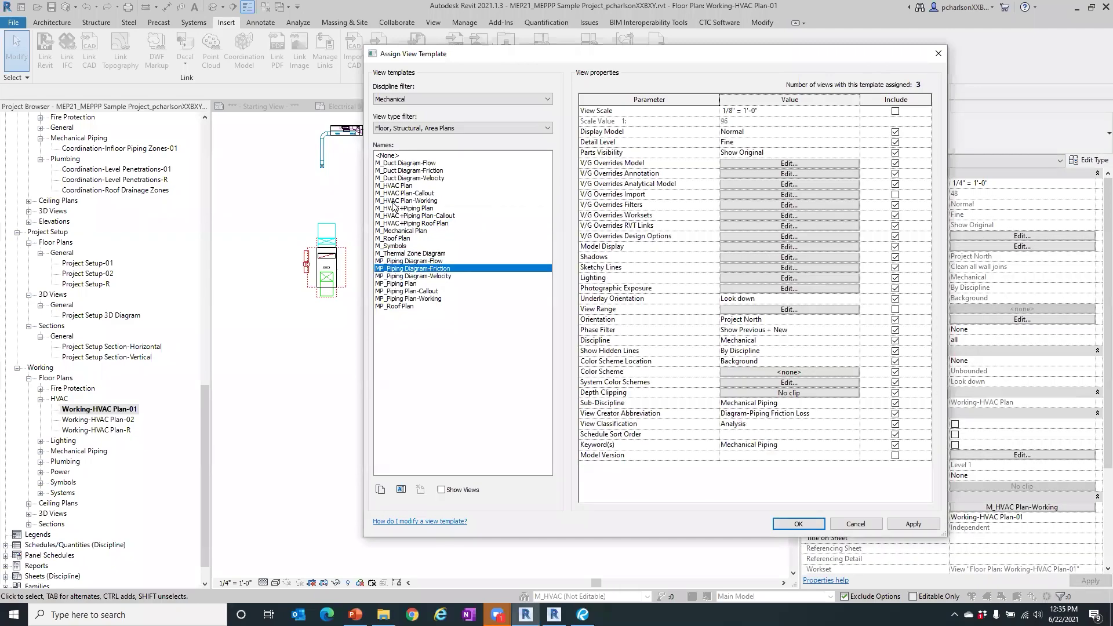
key("Down")
key("Down")
key("Down")
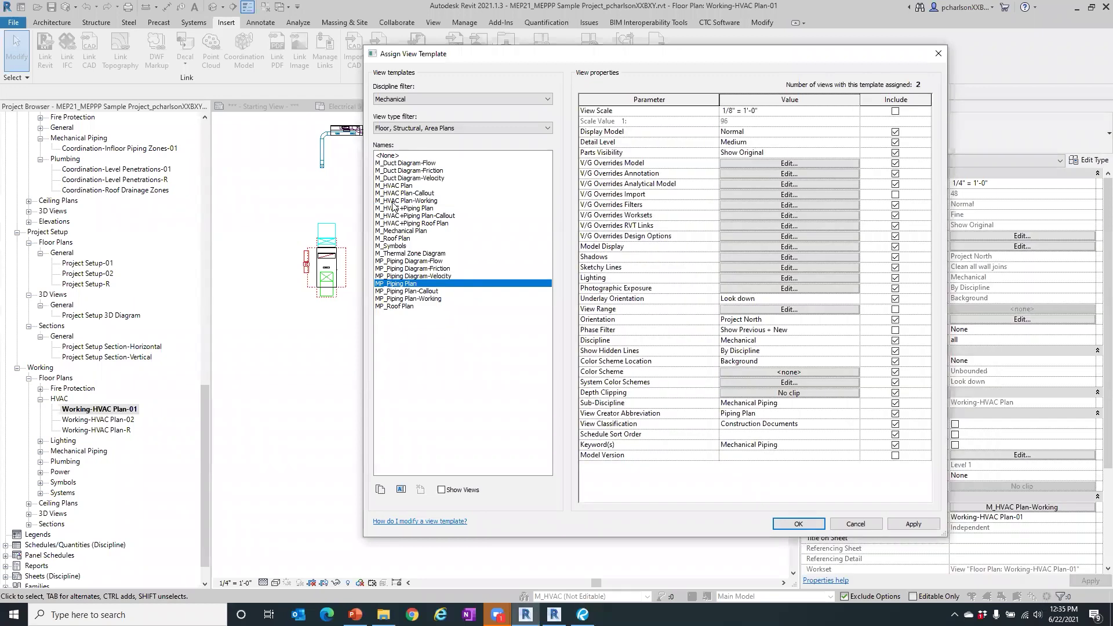
key("Down")
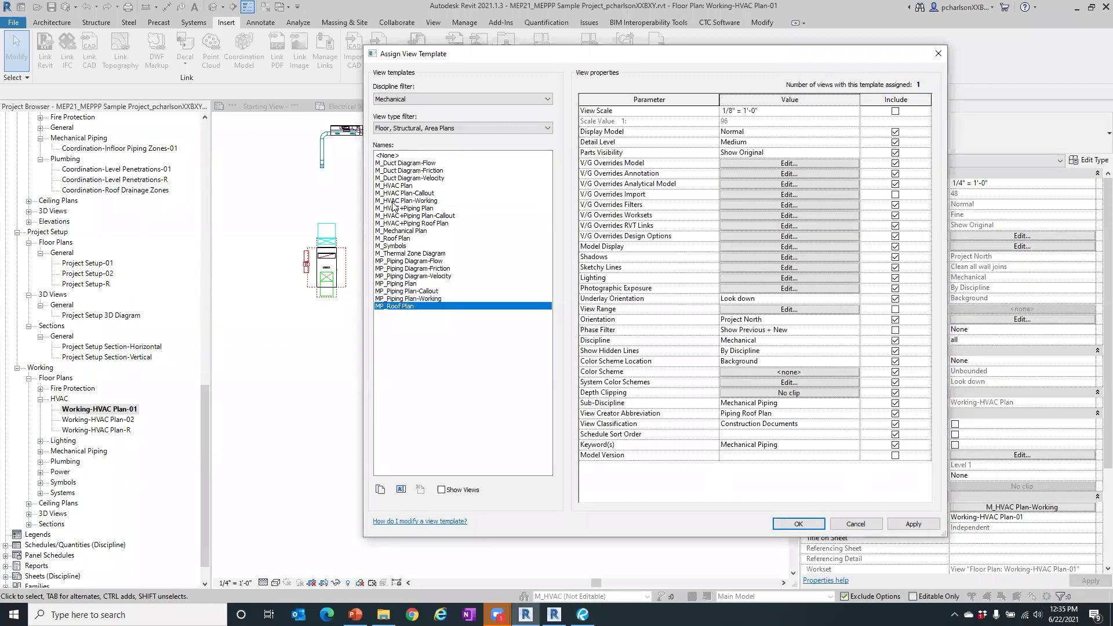
- Reset the discipline filter to <all> and assign the MP_Roof Plan template to Working-HVAC Plan-01
left_click(429, 99)
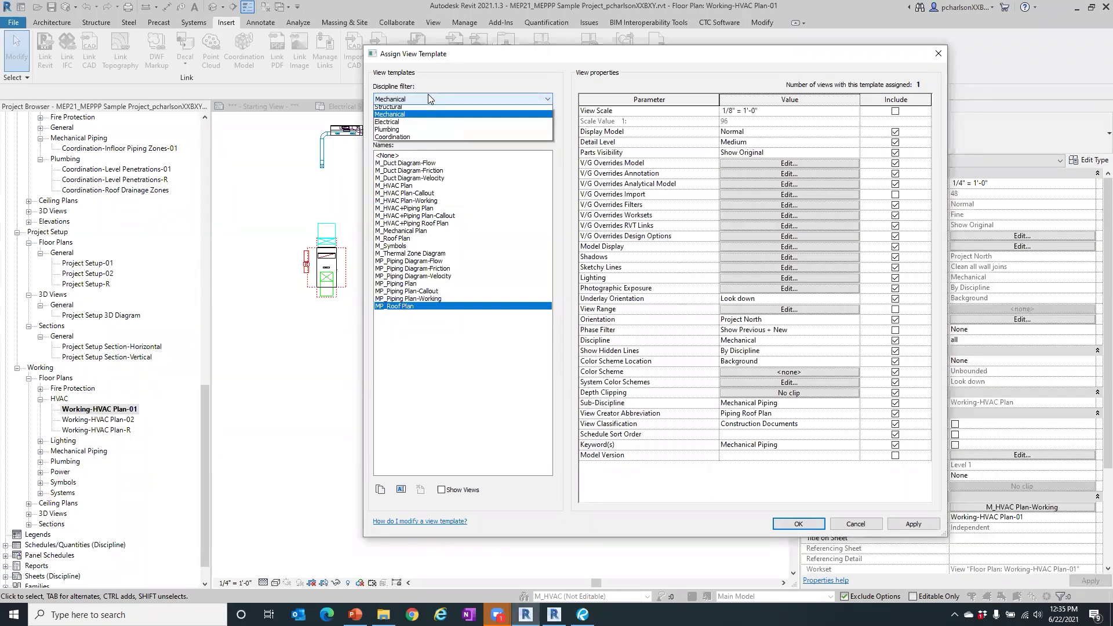
left_click(410, 110)
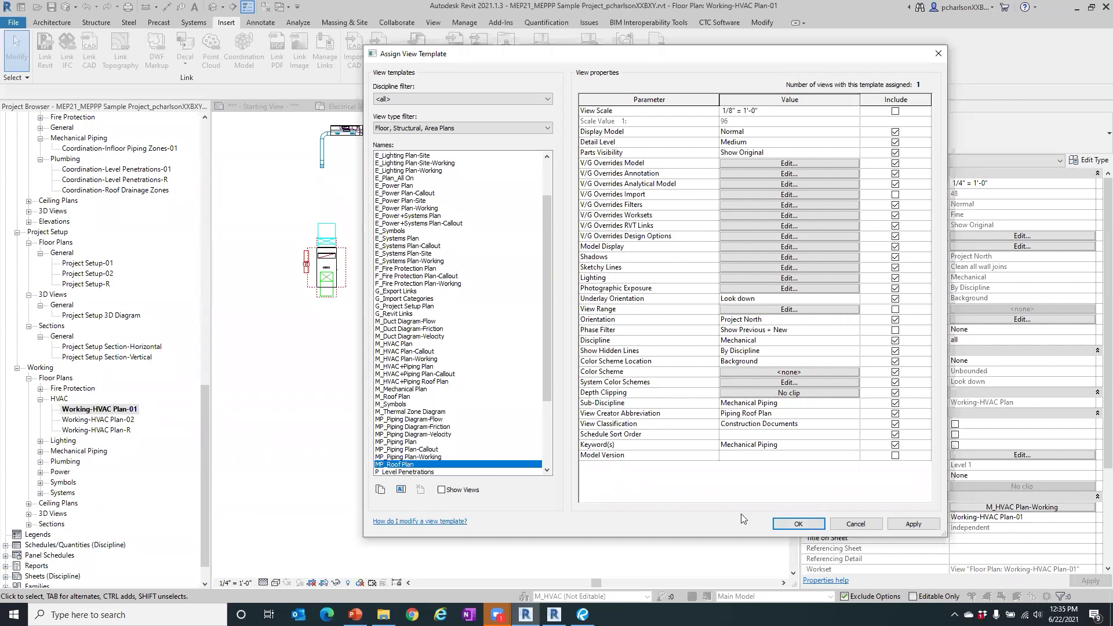
left_click(798, 523)
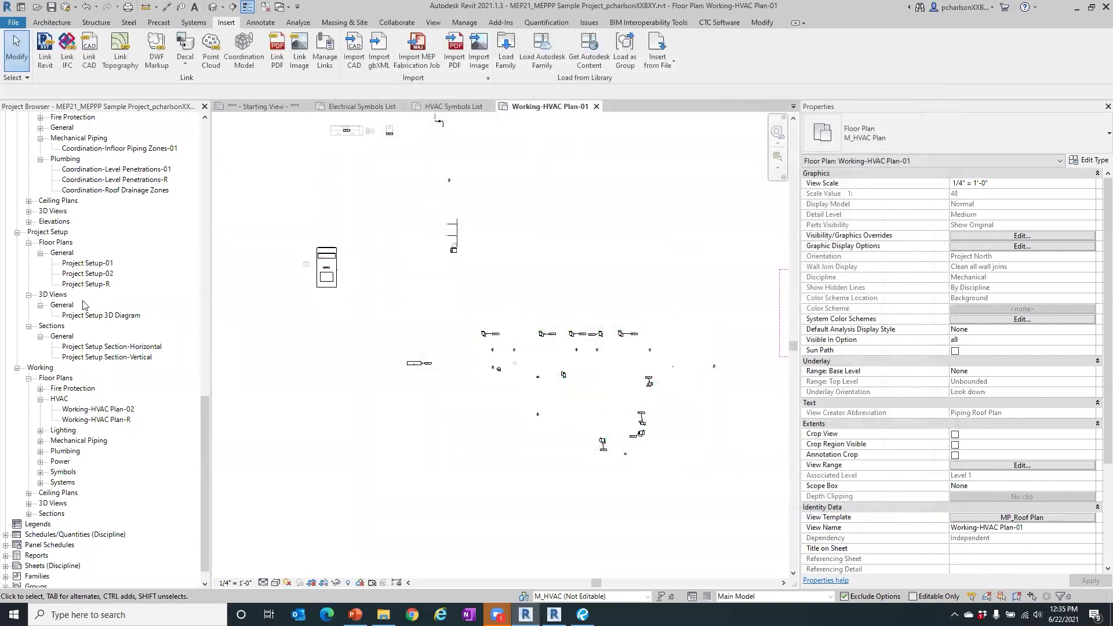
- Expand Schedules/Quantities (Discipline) and review the schedule groups under _MEP General and Electrical
scroll(115, 320, "down", 1)
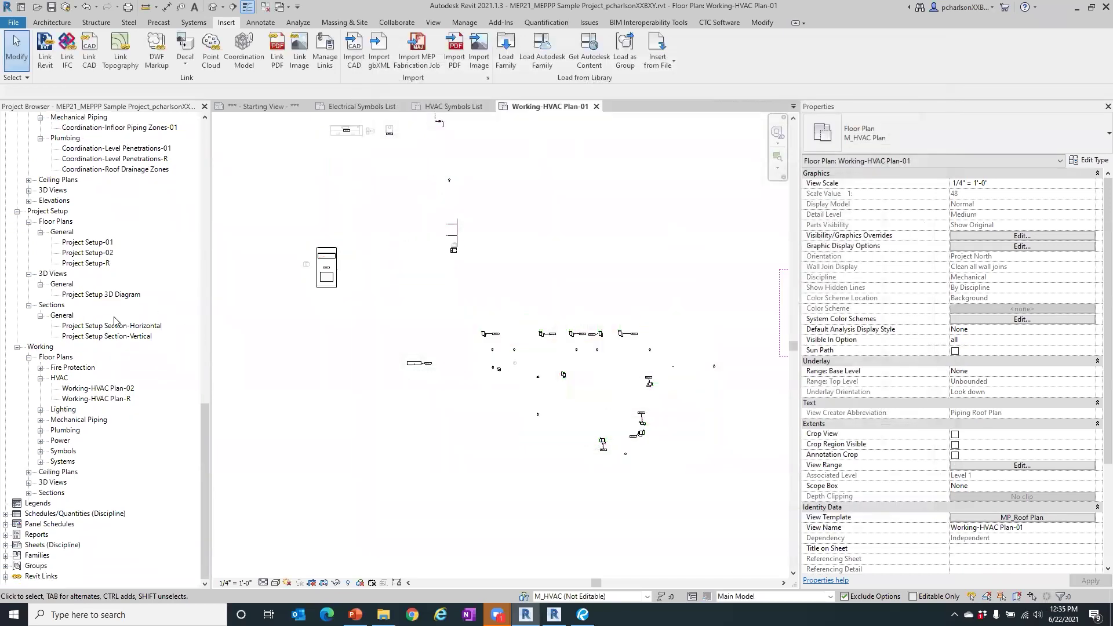
left_click(6, 513)
scroll(69, 413, "down", 2)
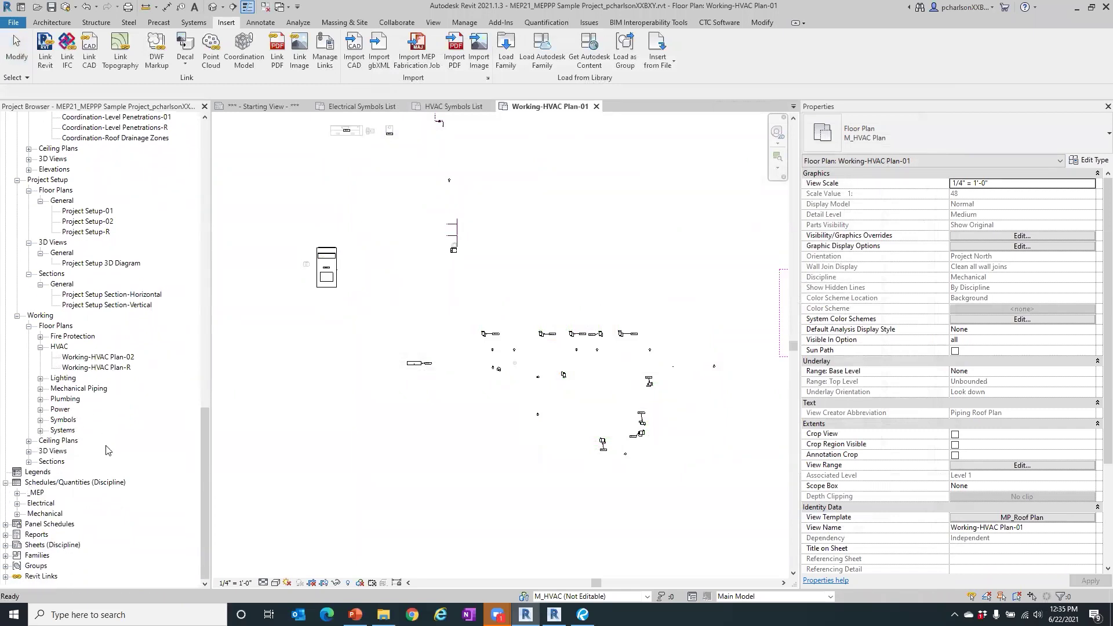
left_click(17, 493)
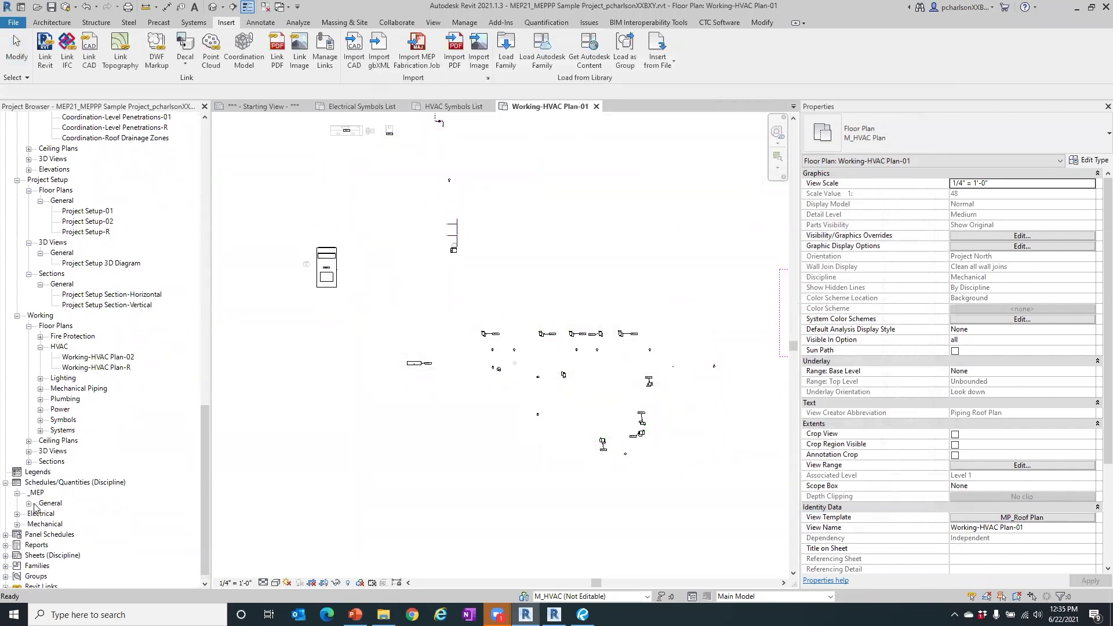
left_click(29, 503)
scroll(23, 508, "down", 3)
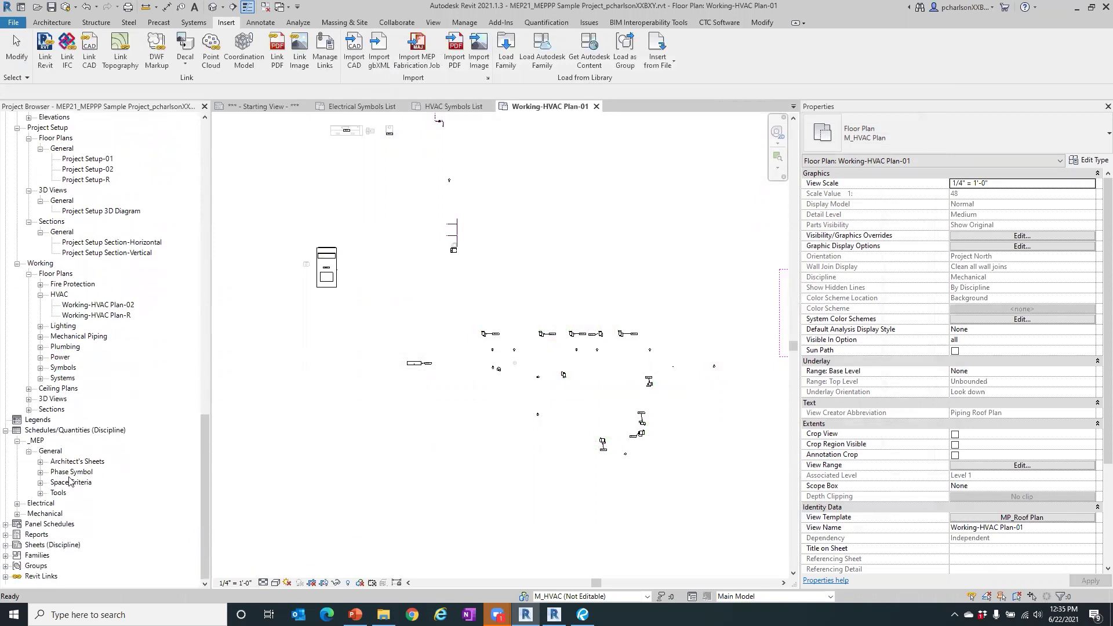
left_click(17, 503)
scroll(64, 373, "down", 3)
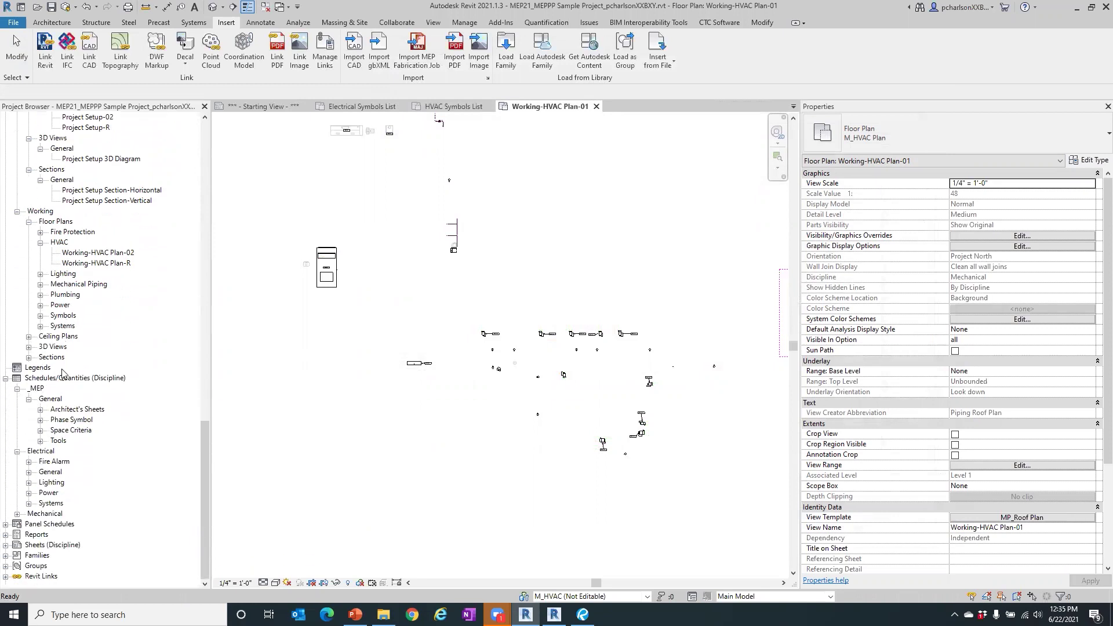
- Expand the Mechanical schedules down to HVAC and its ASHRAE Calculations group to review the available schedules
left_click(17, 513)
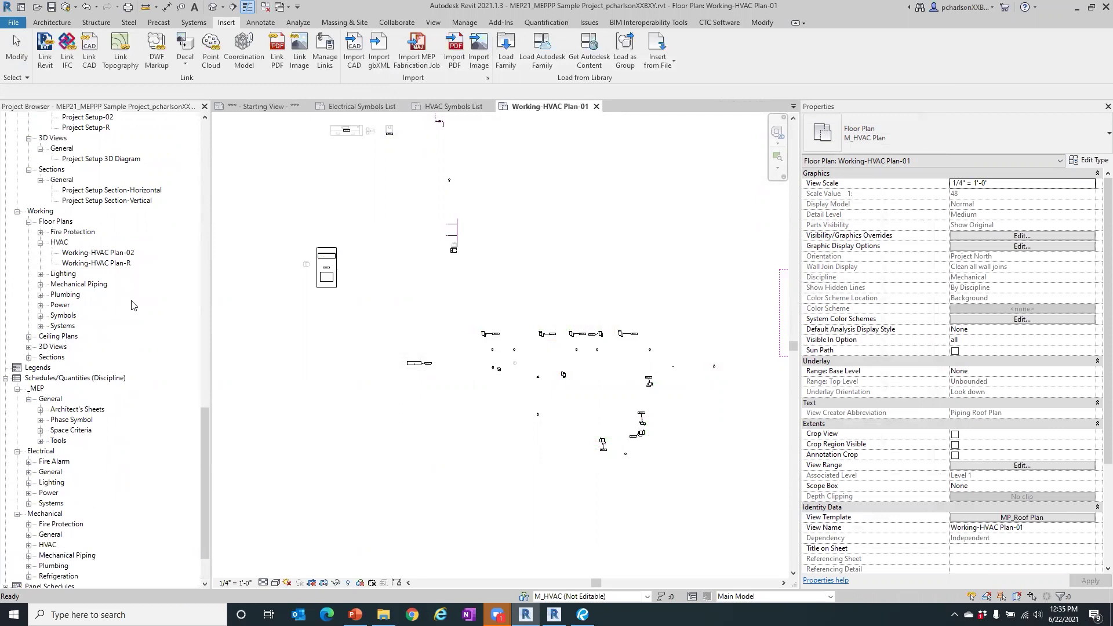
scroll(132, 308, "down", 3)
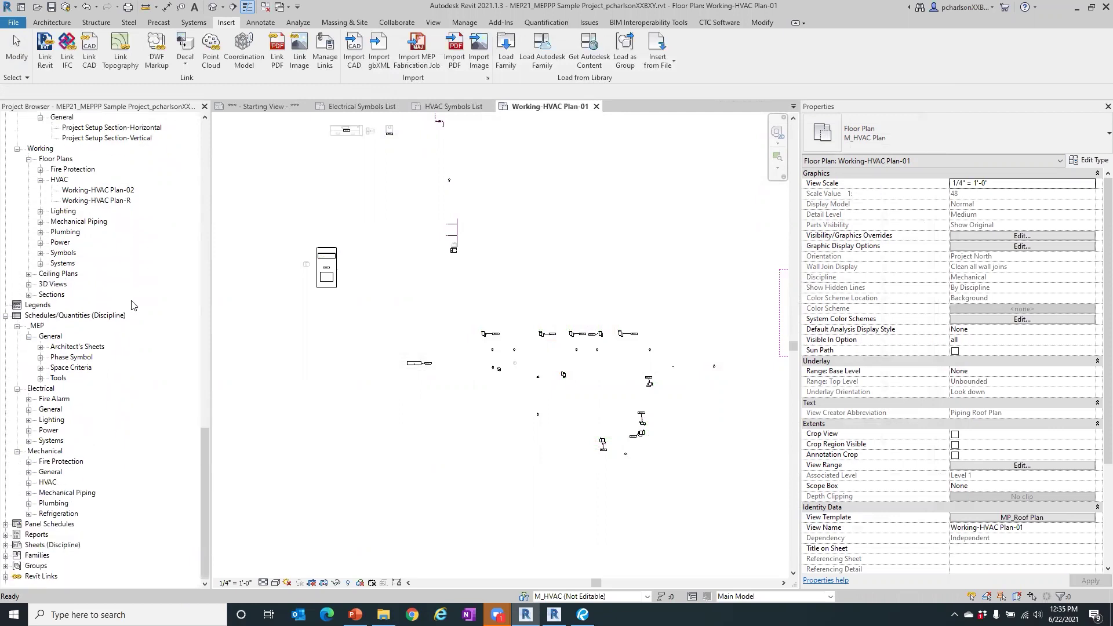
left_click(28, 487)
scroll(70, 299, "down", 5)
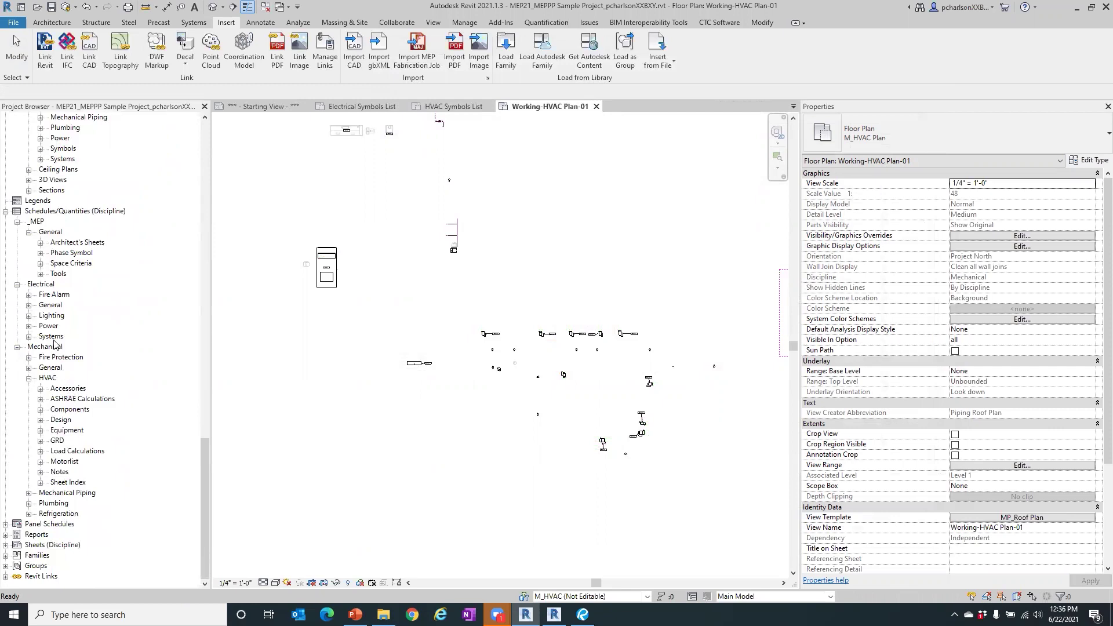
left_click(40, 399)
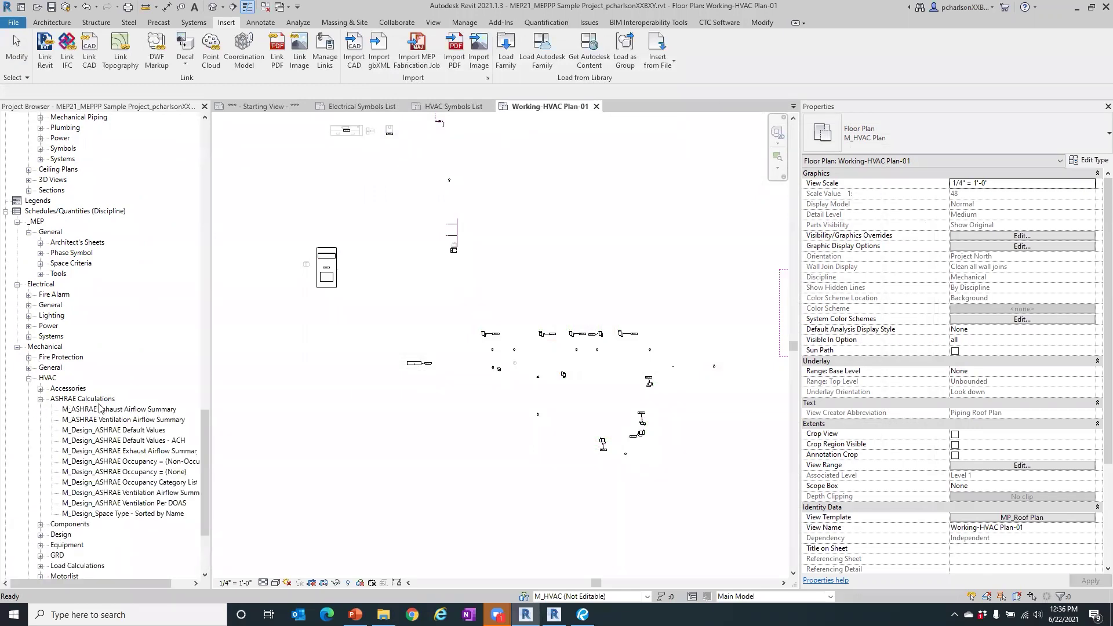
- Open the M_ASHRAE Exhaust Airflow Summary and M_ASHRAE Ventilation Airflow Summary schedules and look through the ventilation rows
left_click(136, 409)
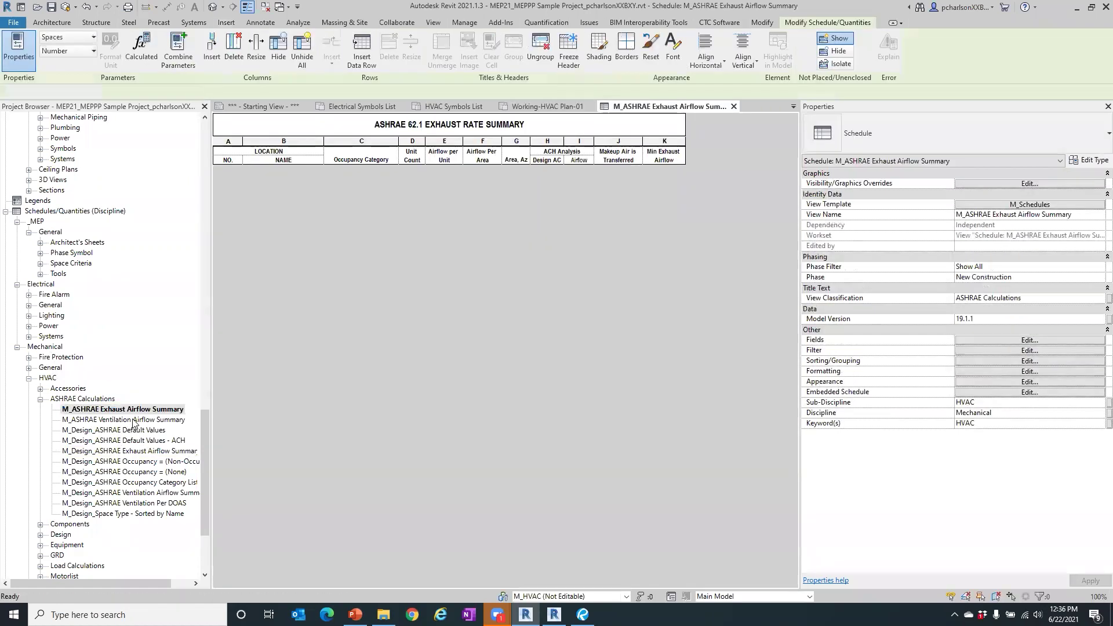
left_click(134, 420)
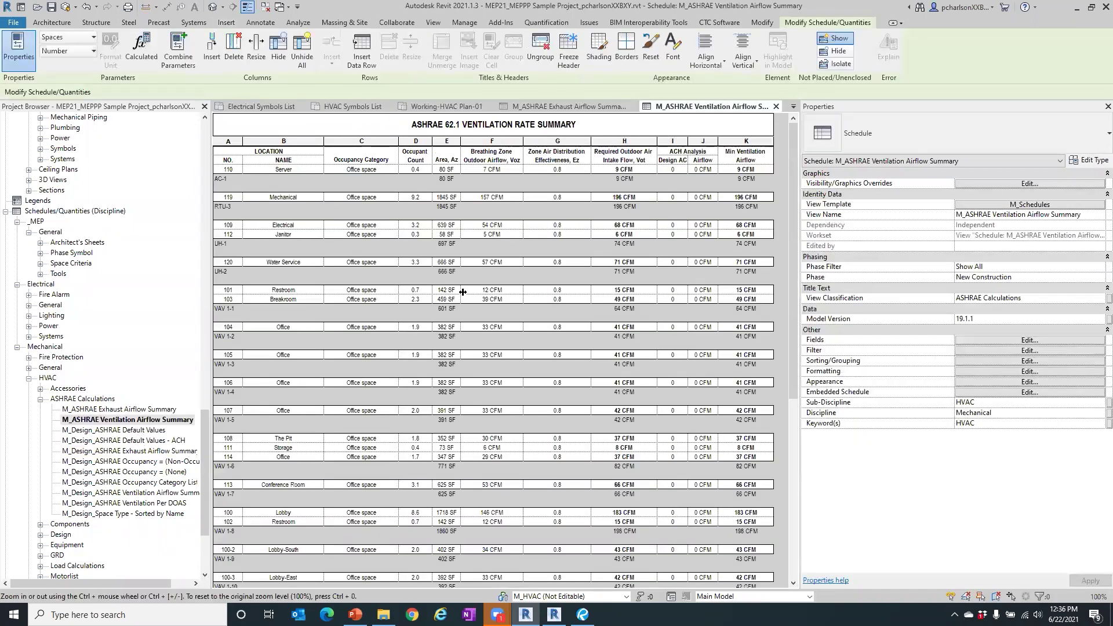
scroll(463, 293, "down", 11)
scroll(463, 293, "up", 11)
- Expand the HVAC Design and Equipment schedule groups and look through the schedules they contain
left_click_drag(202, 434, 204, 494)
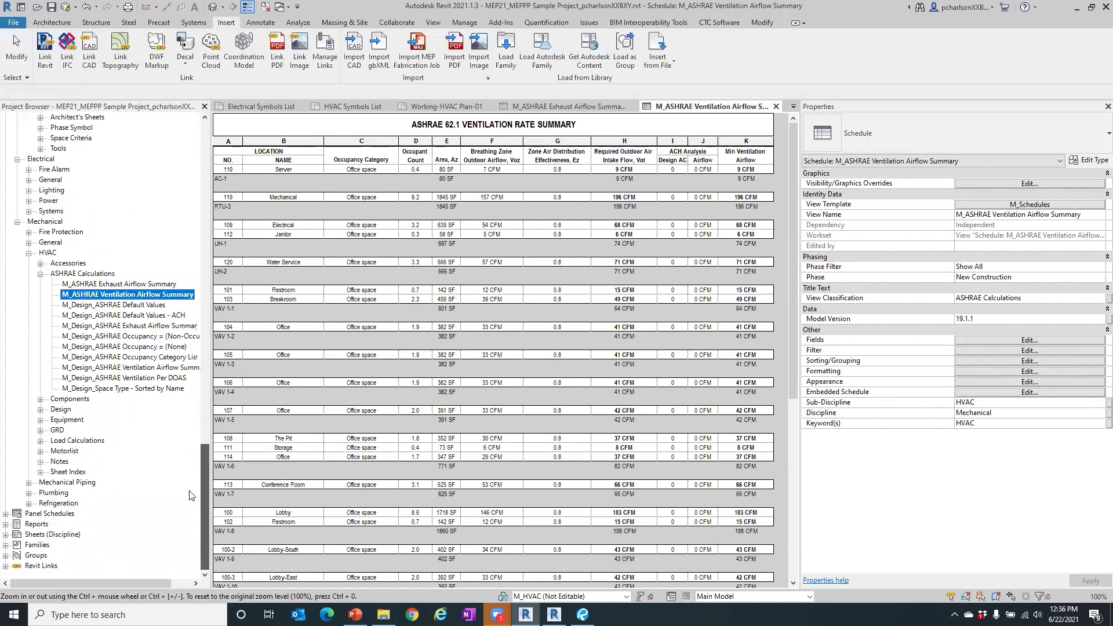
left_click(40, 411)
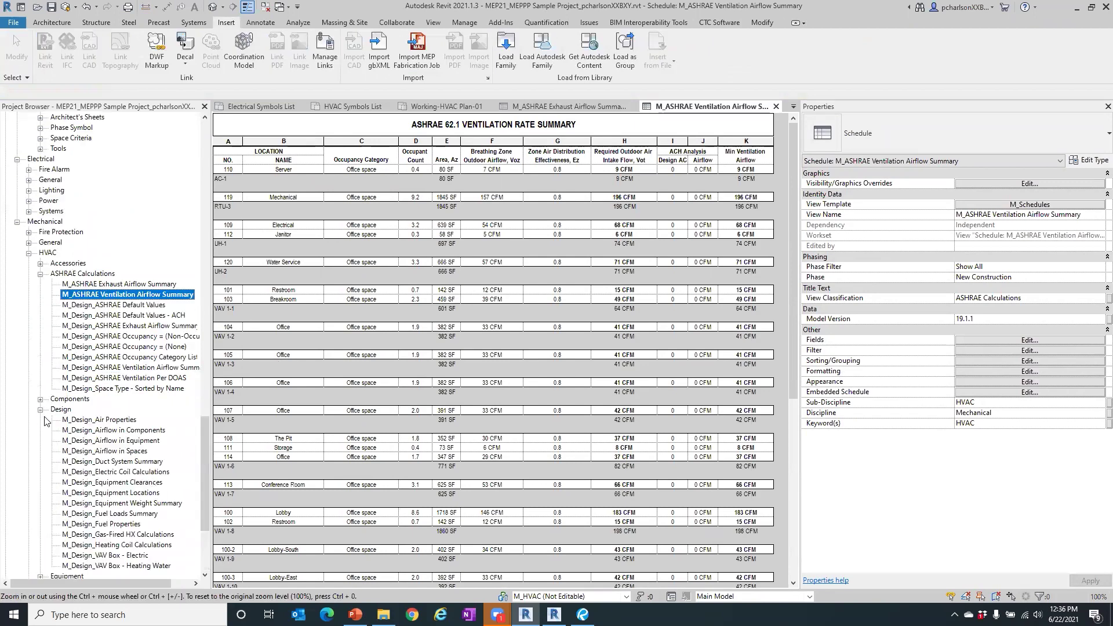
scroll(44, 421, "down", 3)
scroll(43, 420, "down", 2)
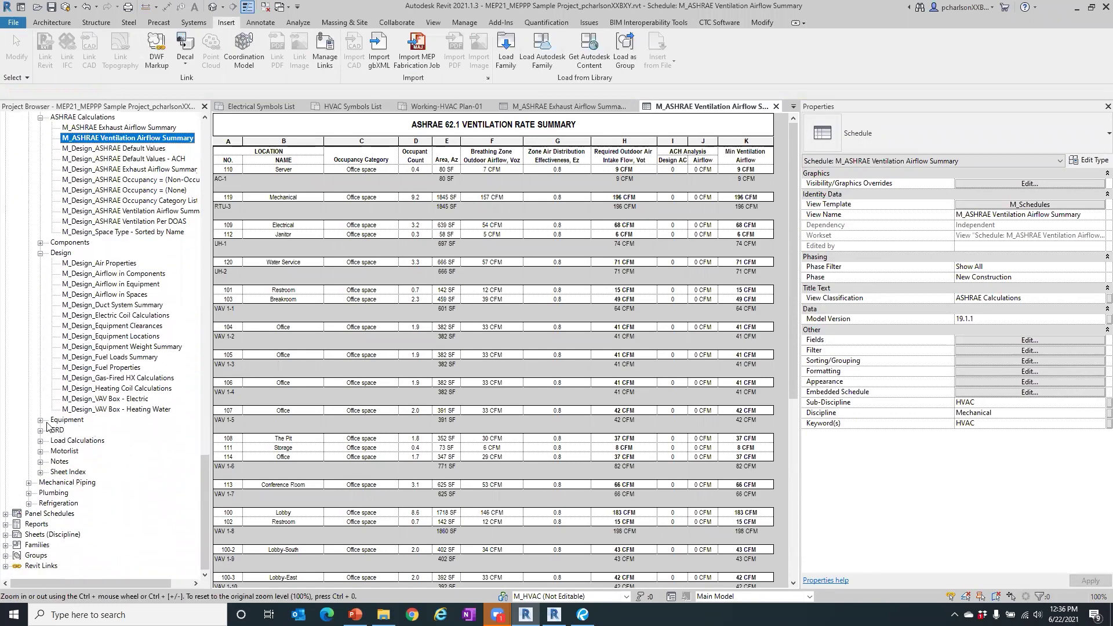
left_click(41, 419)
scroll(102, 371, "down", 10)
scroll(103, 376, "down", 4)
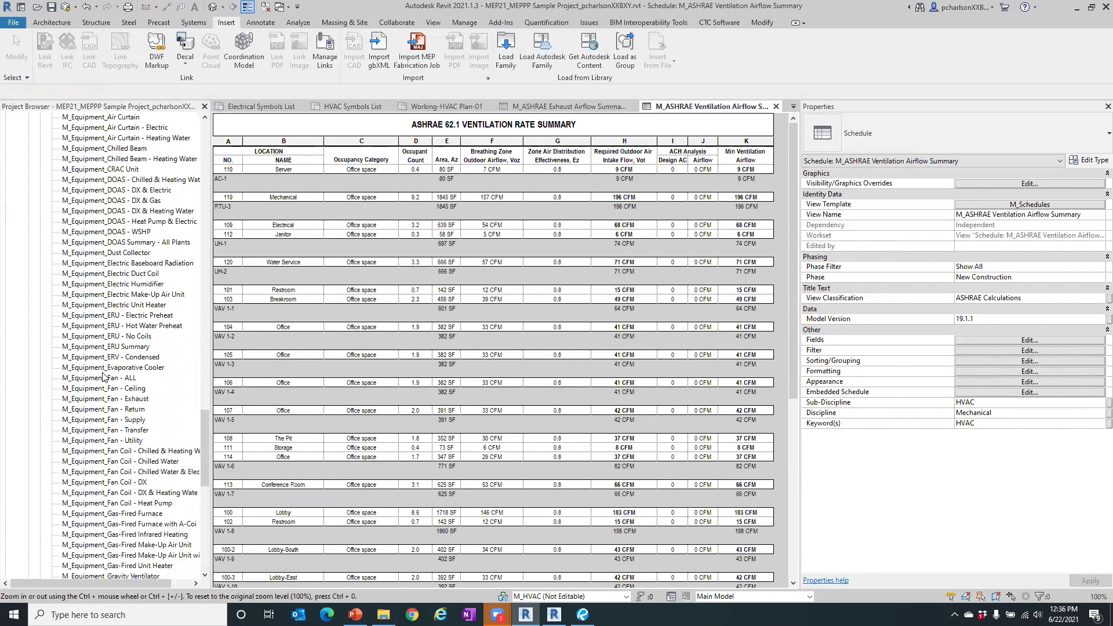
scroll(103, 376, "up", 8)
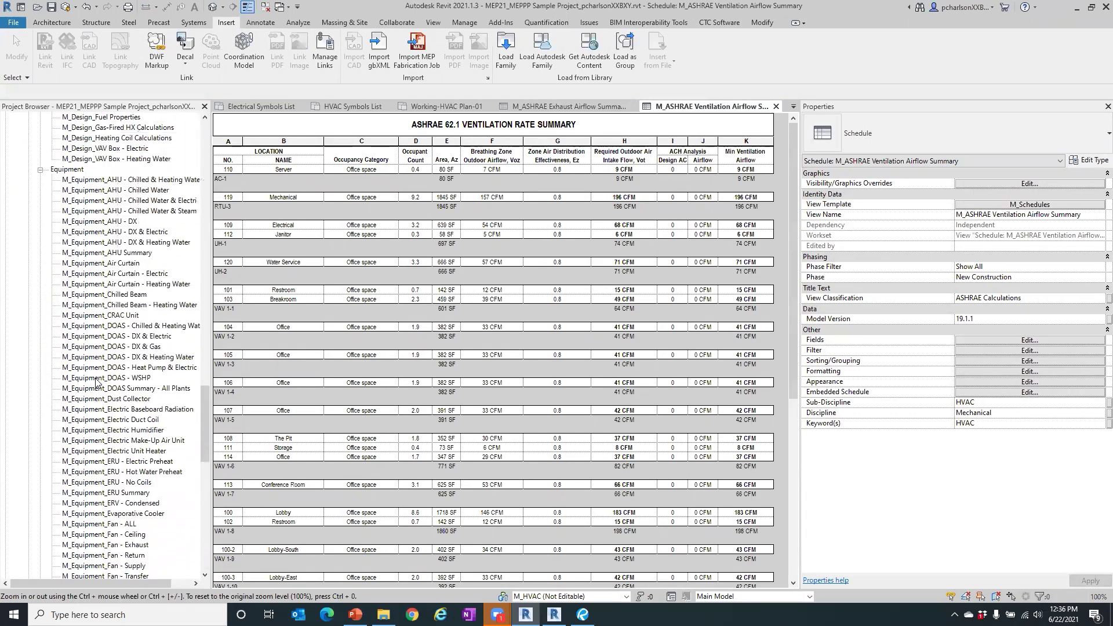
- Open the M_Equipment_AHU schedules for DX, DX & Electric, and DX & Heating Water
left_click(125, 223)
double_click(124, 221)
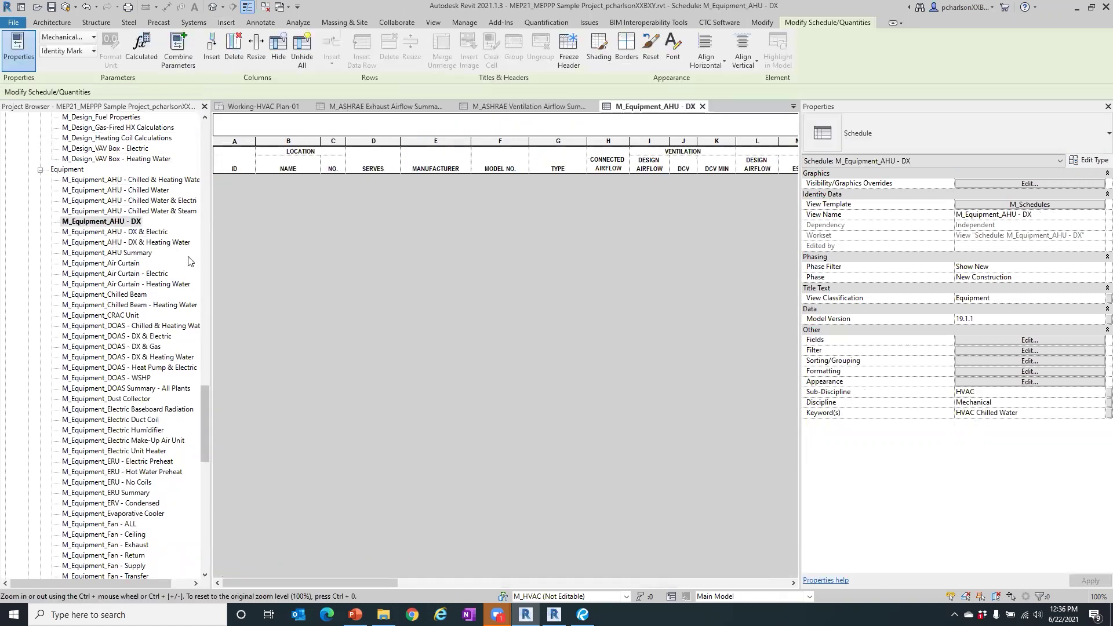
double_click(122, 232)
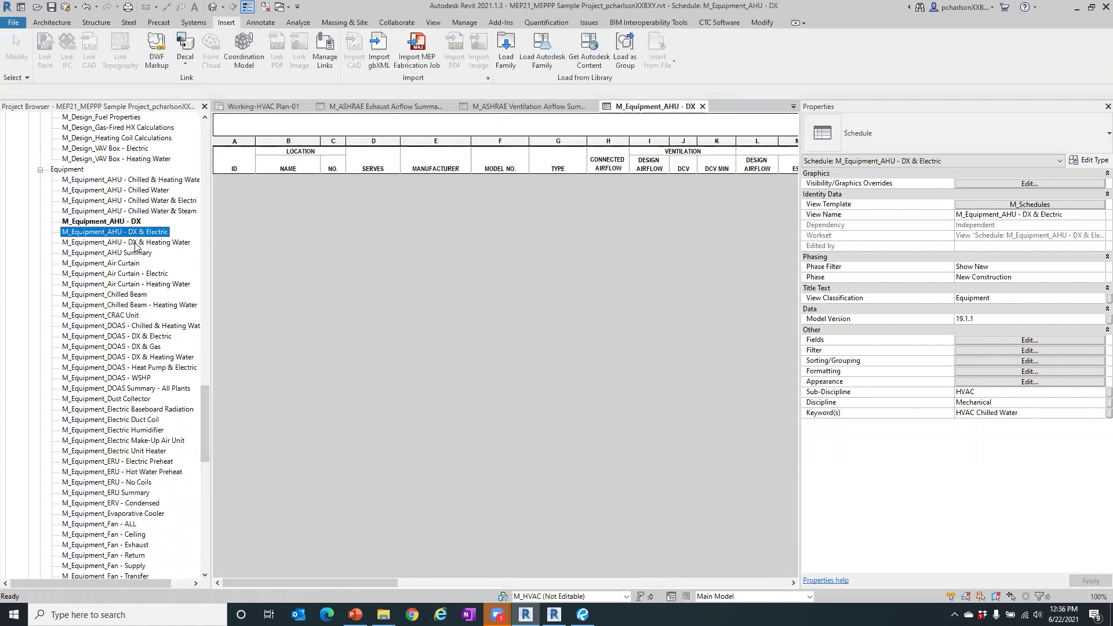
left_click(136, 243)
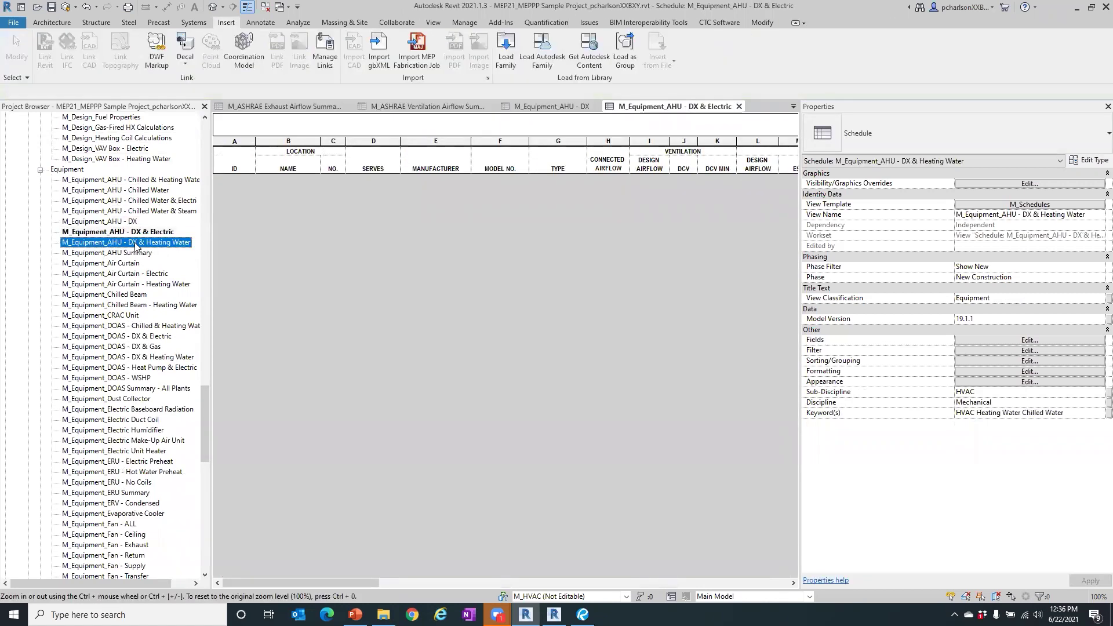
- Open the AHU schedules for Chilled & Heating Water, Chilled Water, and Chilled Water & Electric, and examine the last one's columns
double_click(129, 182)
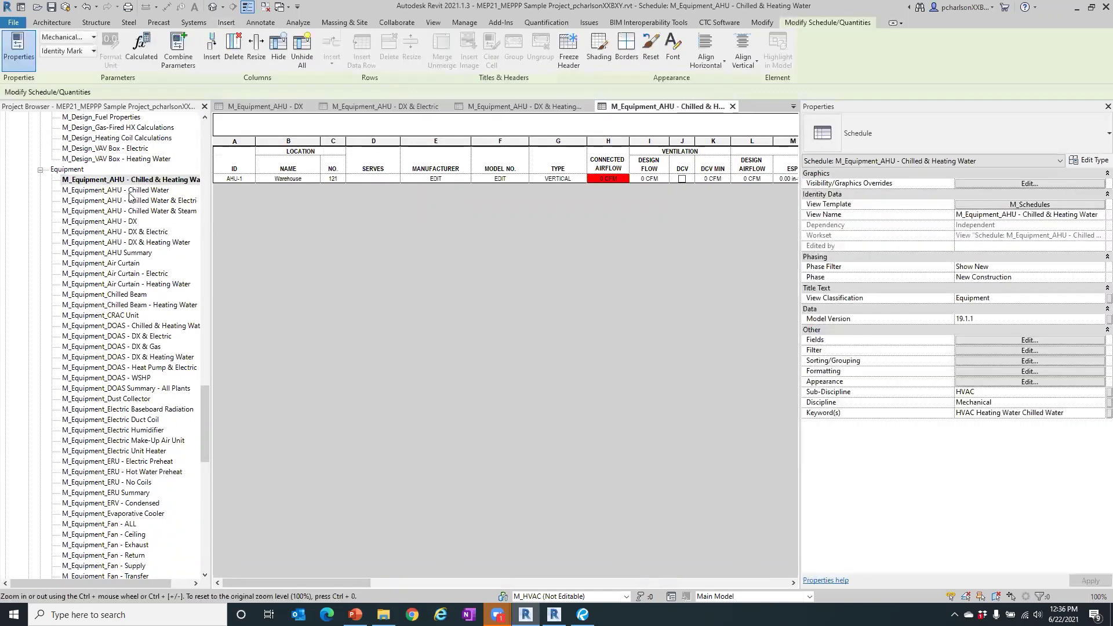
left_click(130, 192)
double_click(130, 193)
left_click(123, 201)
double_click(124, 201)
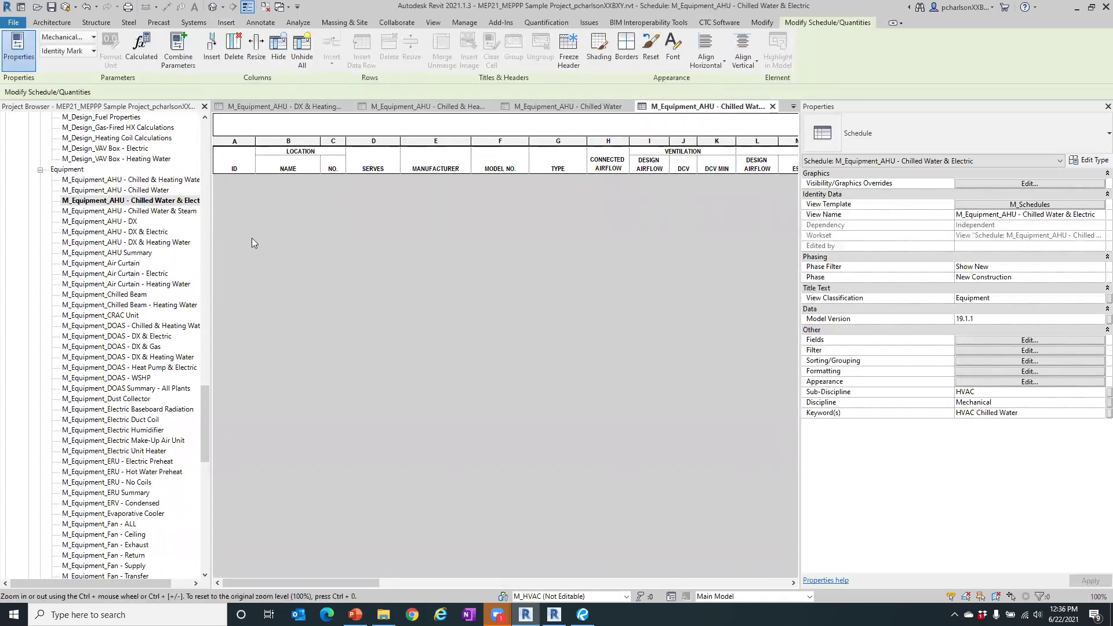
scroll(90, 279, "down", 1)
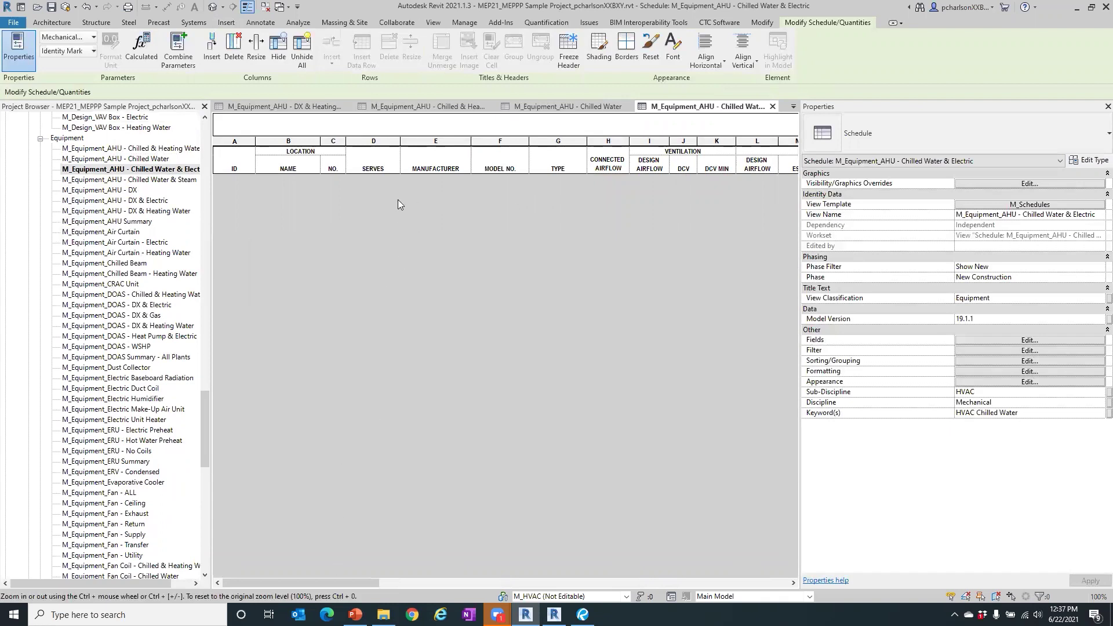
mouse_move(312, 582)
left_mouse_down()
mouse_move(640, 582)
mouse_move(740, 570)
mouse_move(621, 582)
mouse_move(319, 583)
left_mouse_up()
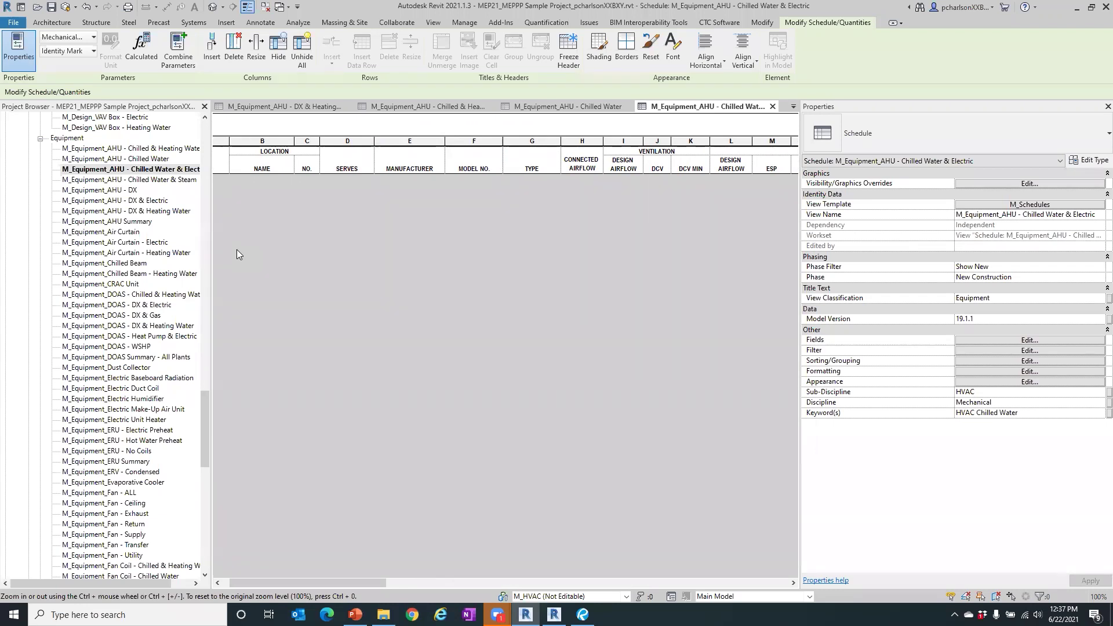
- Open the field settings of the M_Equipment_AHU - Chilled Water & Electric schedule and look through its scheduled fields
left_click(127, 170)
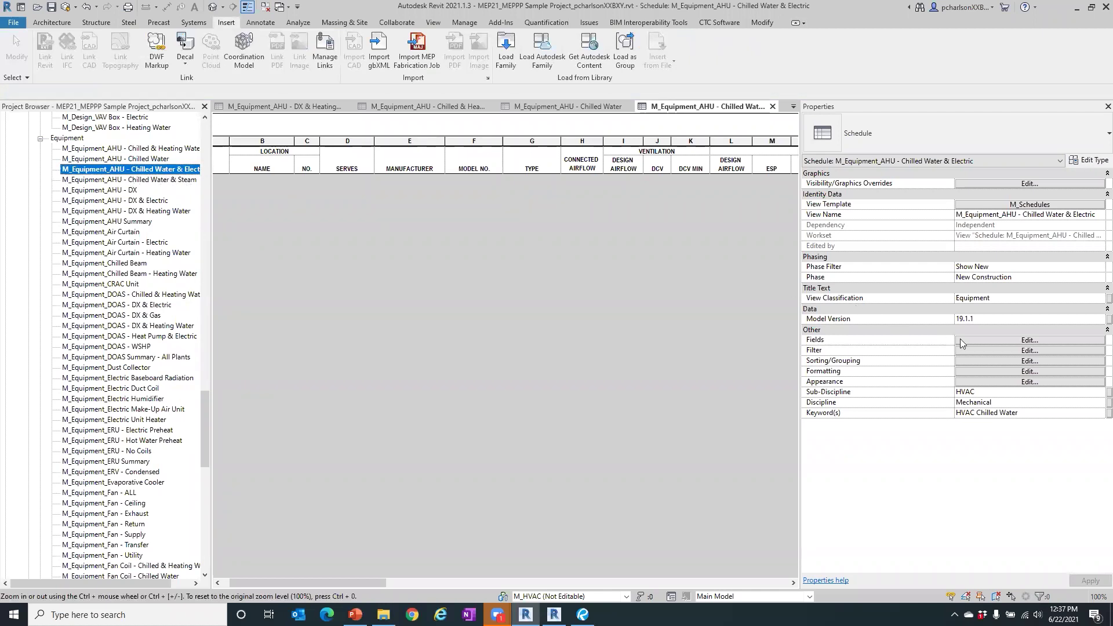
left_click(1022, 342)
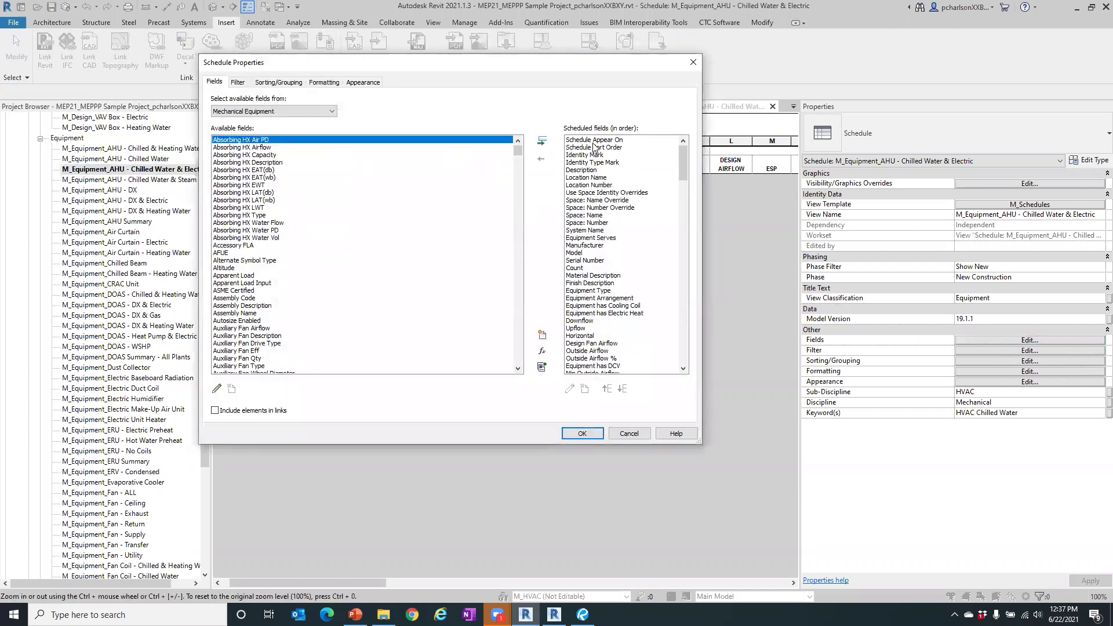
scroll(610, 180, "down", 9)
scroll(610, 180, "down", 20)
scroll(607, 199, "down", 10)
left_click_drag(583, 68, 583, 242)
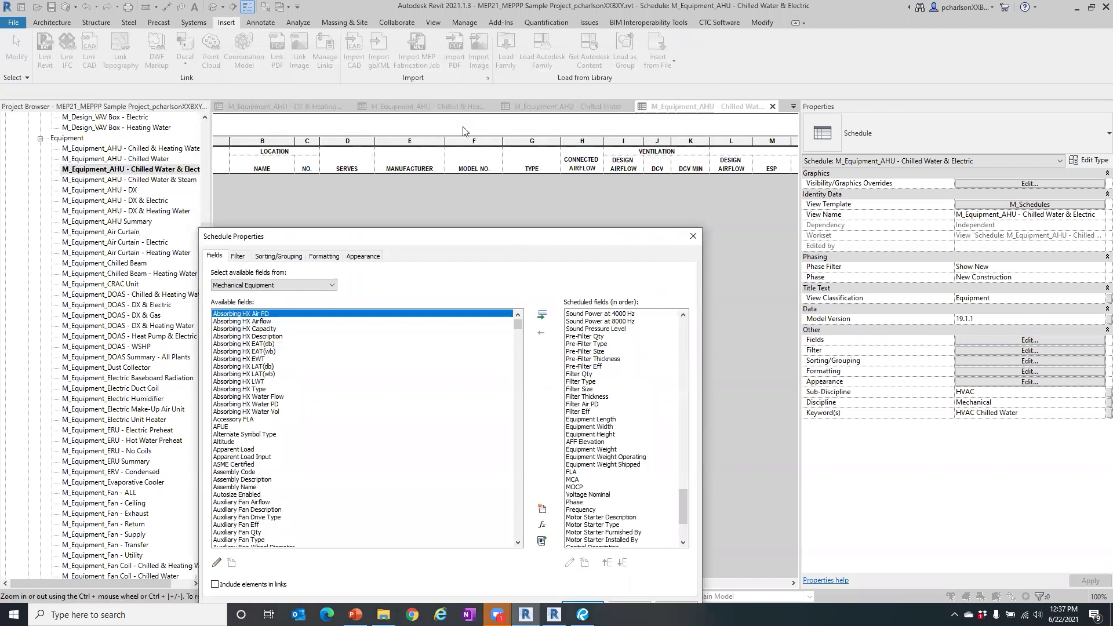
- Examine the formatting of Schedule Sort Order, Identity Mark, Identity Type Mark and Description, comparing hidden fields with the schedule's columns
left_click(356, 111)
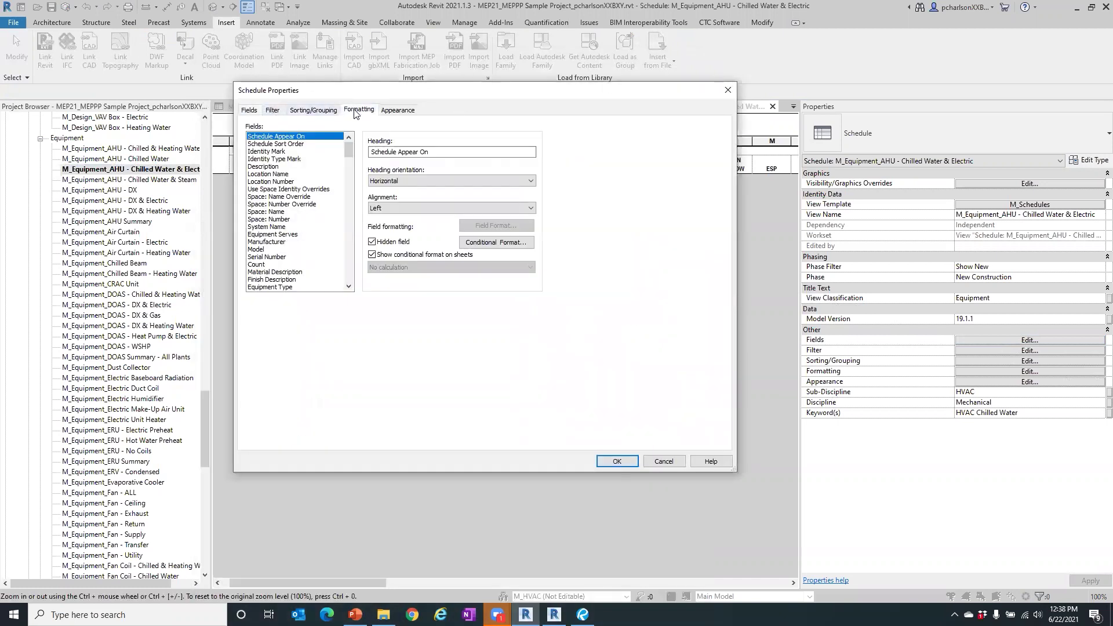
left_click(260, 144)
left_click(261, 151)
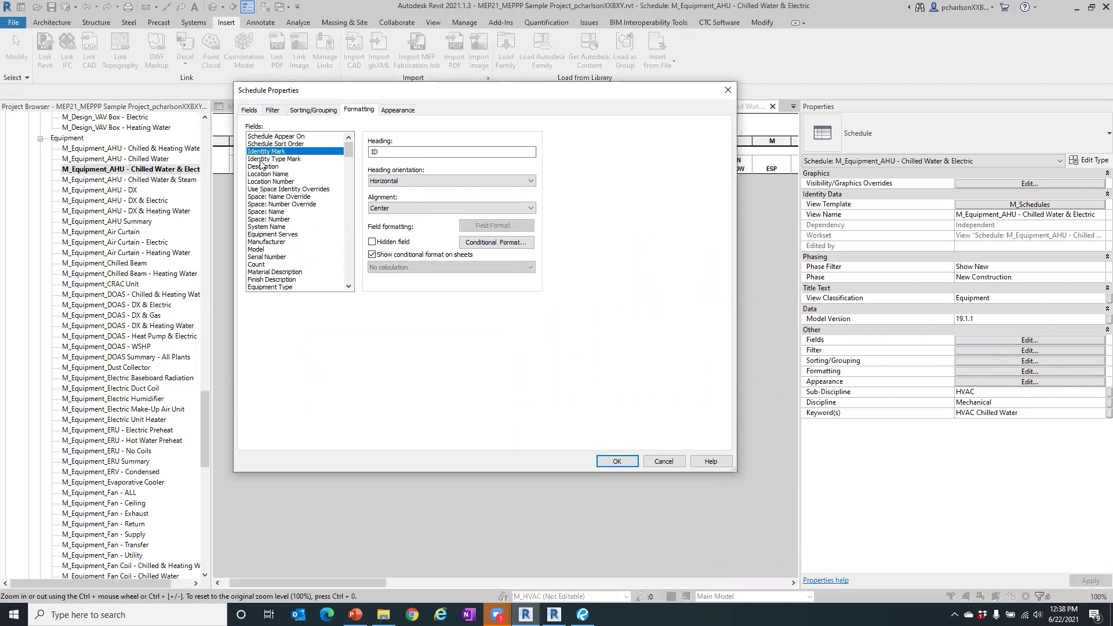
left_click(262, 159)
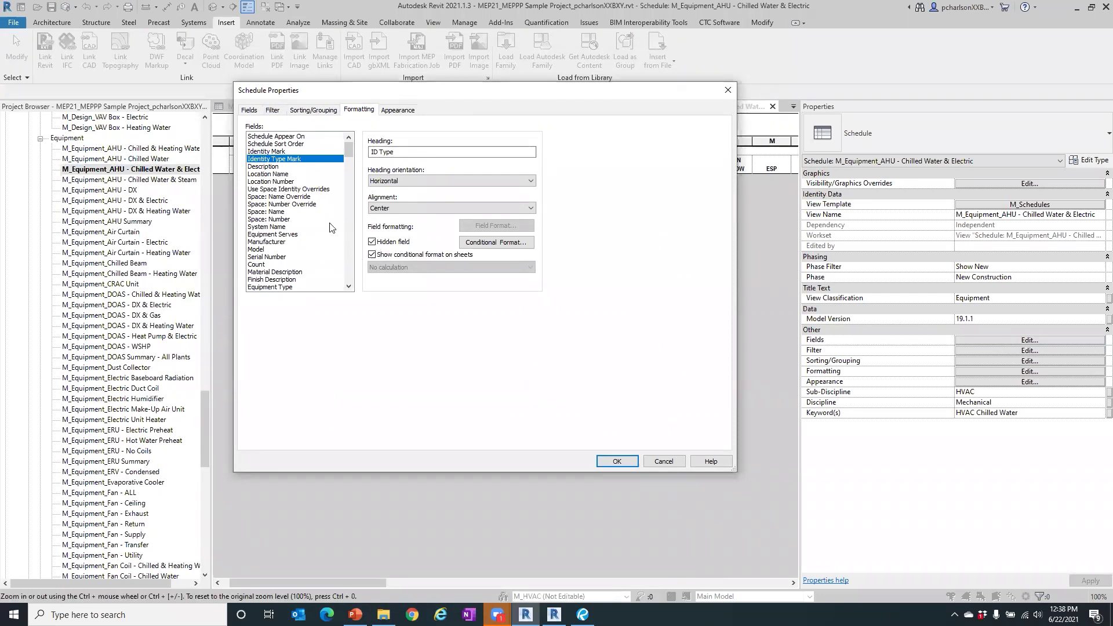
left_click(268, 167)
left_click_drag(370, 93, 339, 209)
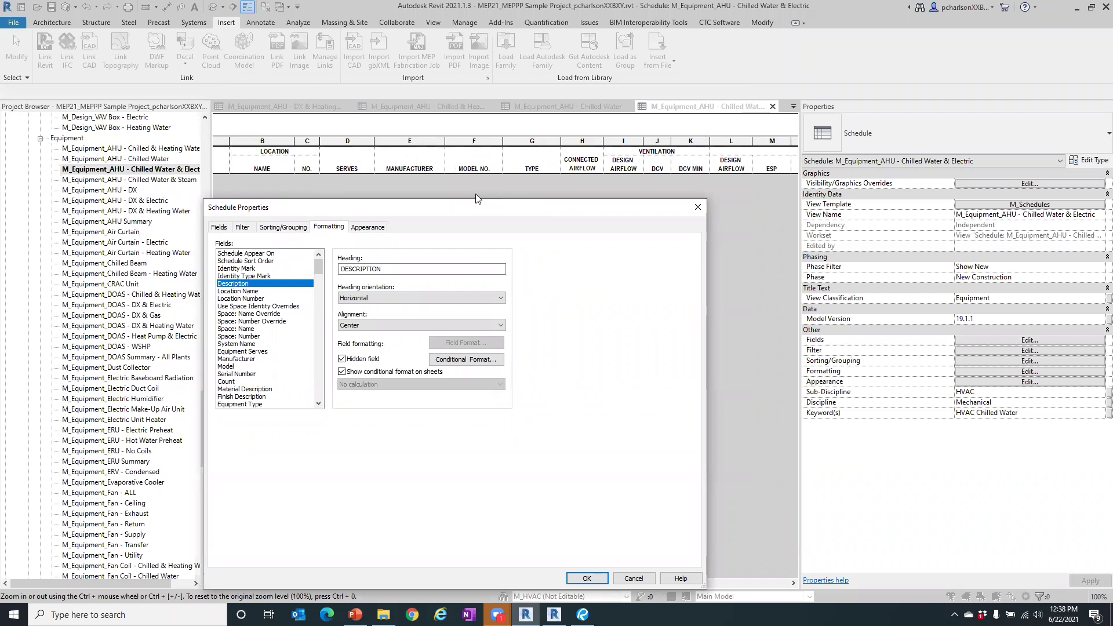
left_click_drag(468, 207, 506, 77)
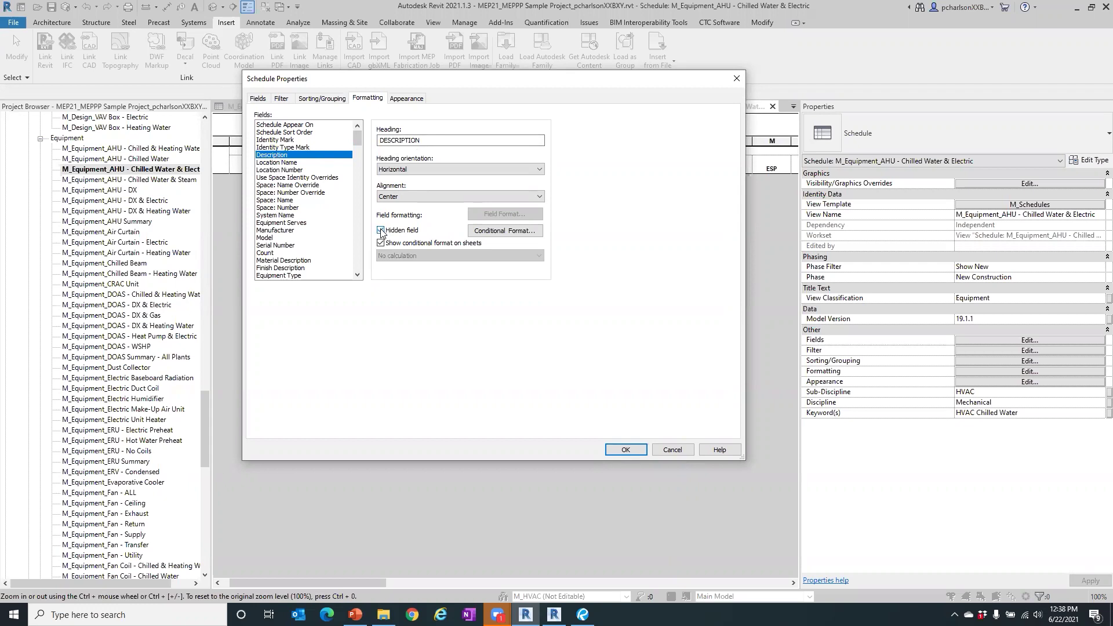
left_click_drag(403, 81, 443, 242)
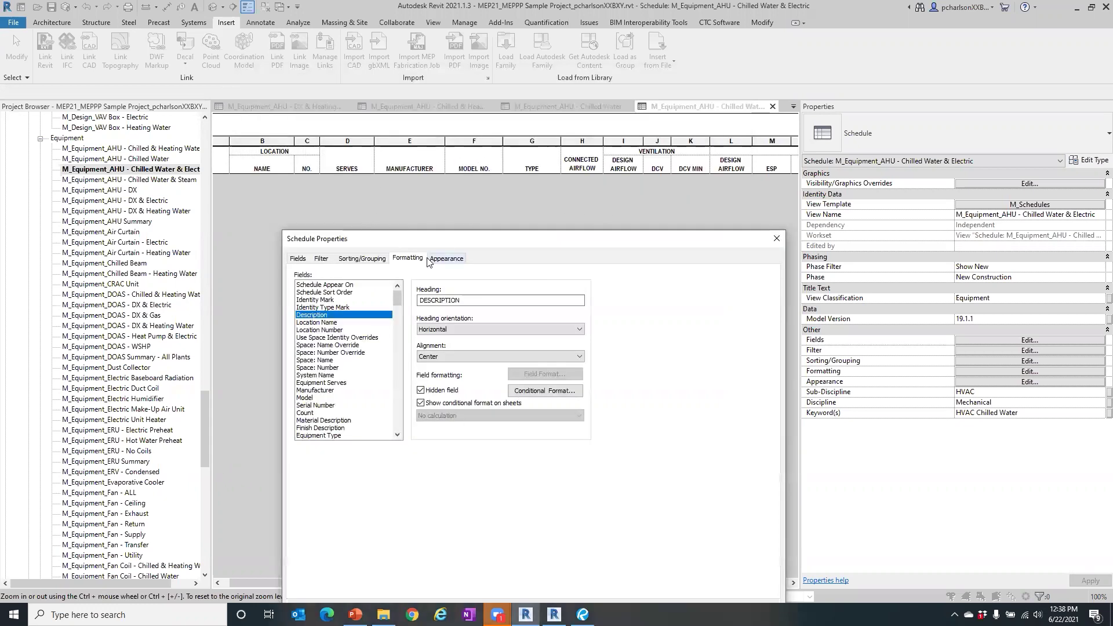
left_click_drag(443, 241, 394, 83)
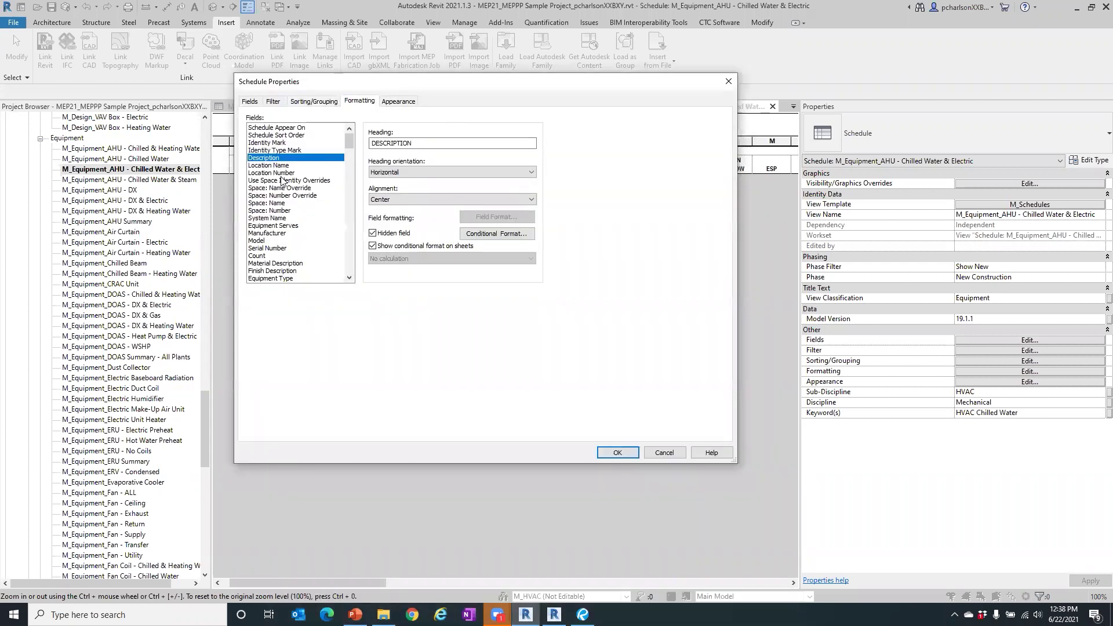
- Check the formatting of the Use Space Identity Overrides, Space: Name Override and Space: Number Override fields, and look through the remaining fields
scroll(272, 201, "down", 1)
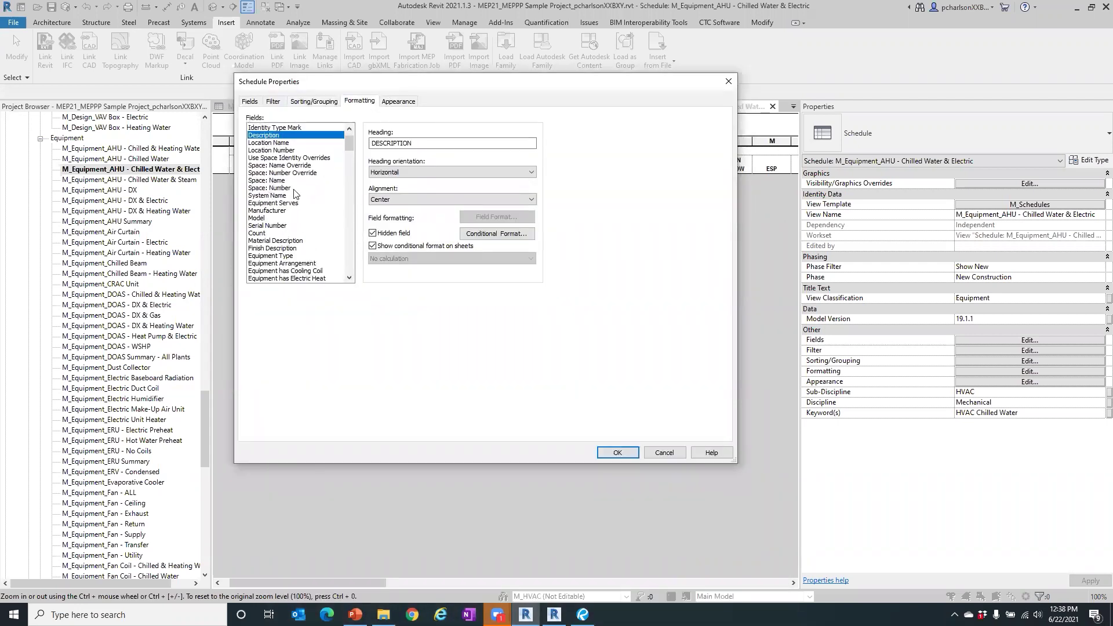
left_click(293, 159)
left_click(295, 167)
left_click(295, 173)
scroll(276, 222, "down", 8)
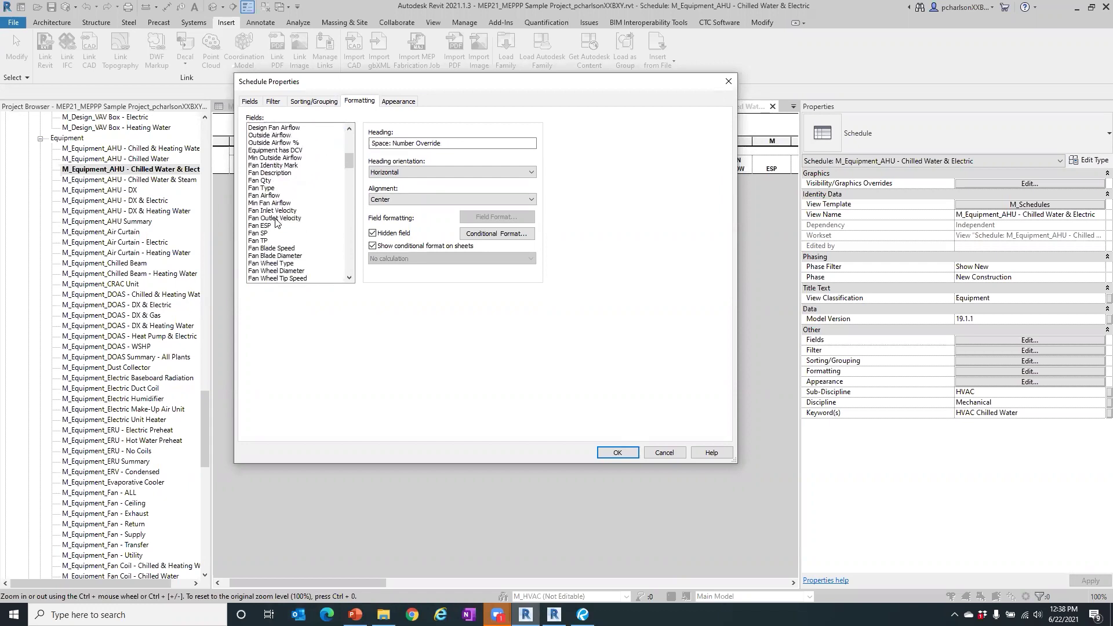
scroll(276, 223, "up", 9)
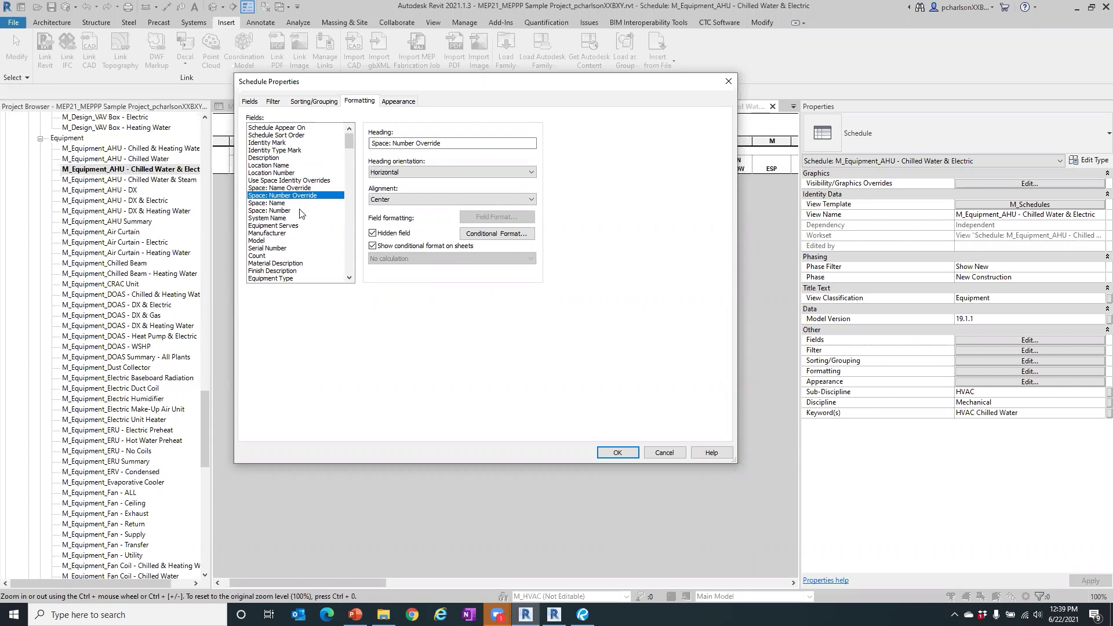
- Compare the formatting of the Space: Name, Space: Number and System Name fields with that of the space override fields
left_click(284, 204)
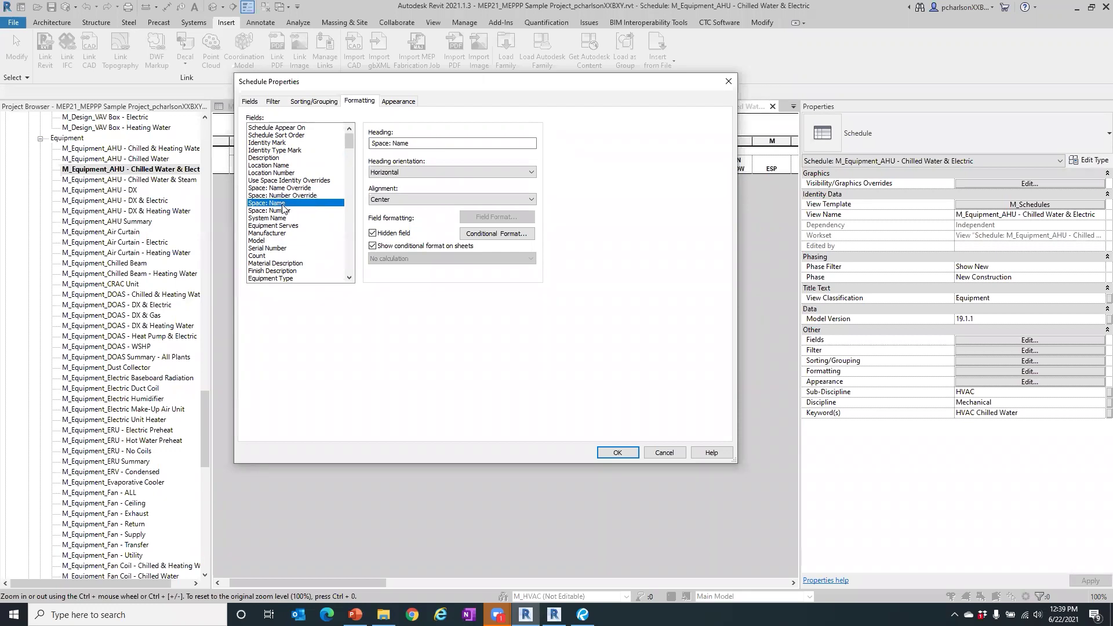
left_click(283, 189)
left_click(279, 196)
left_click(271, 203)
left_click(271, 219)
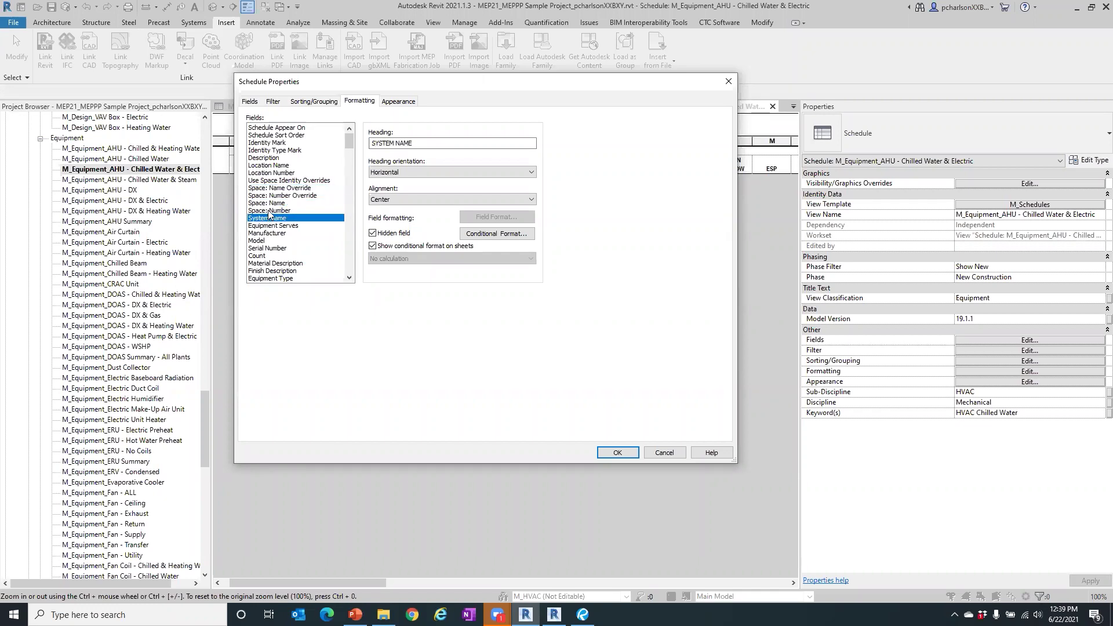
left_click(270, 212)
left_click(276, 204)
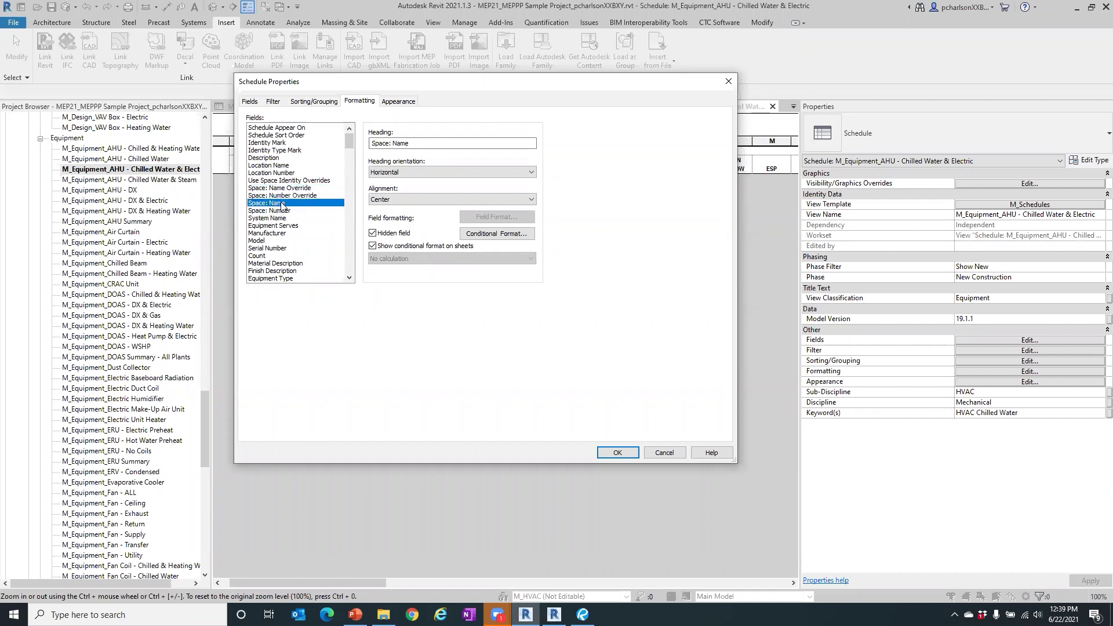
left_click(294, 188)
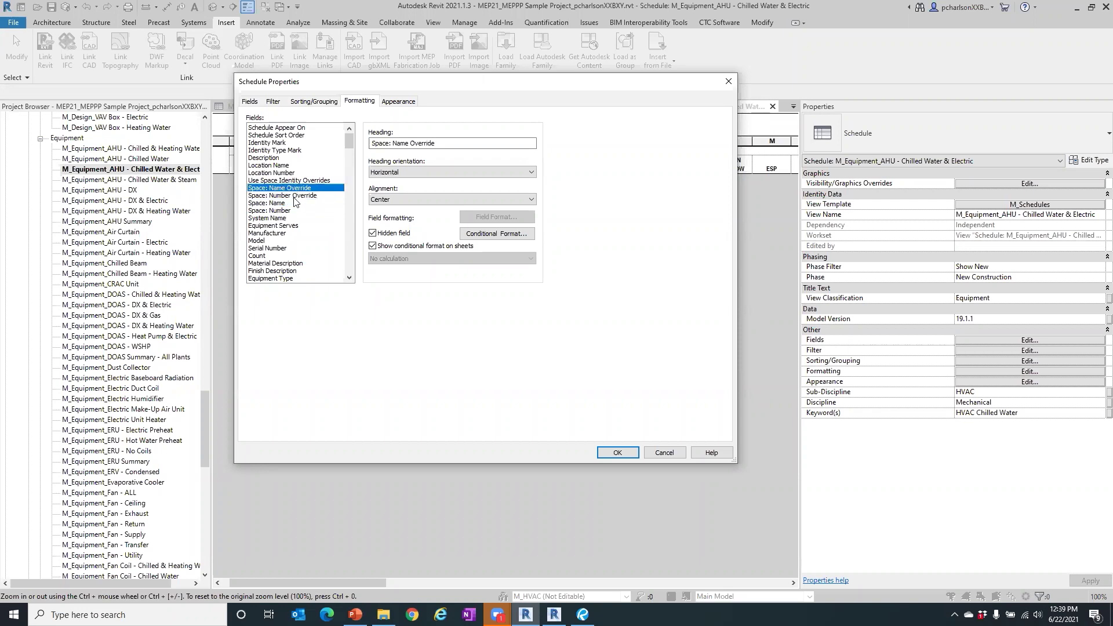
- Recheck the formatting of the Space: Number Override and Space: Name Override fields and leave the schedule properties without saving
left_click(294, 195)
left_click(297, 188)
left_click(660, 454)
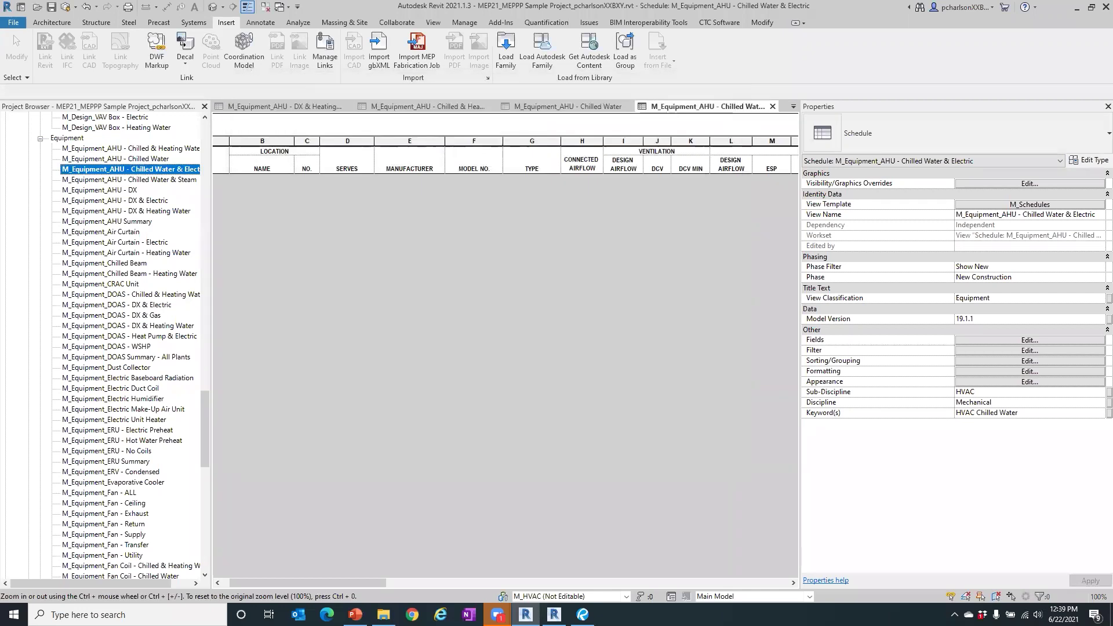
- Collapse the whole Project Browser tree to its main categories
left_click_drag(205, 413, 266, 123)
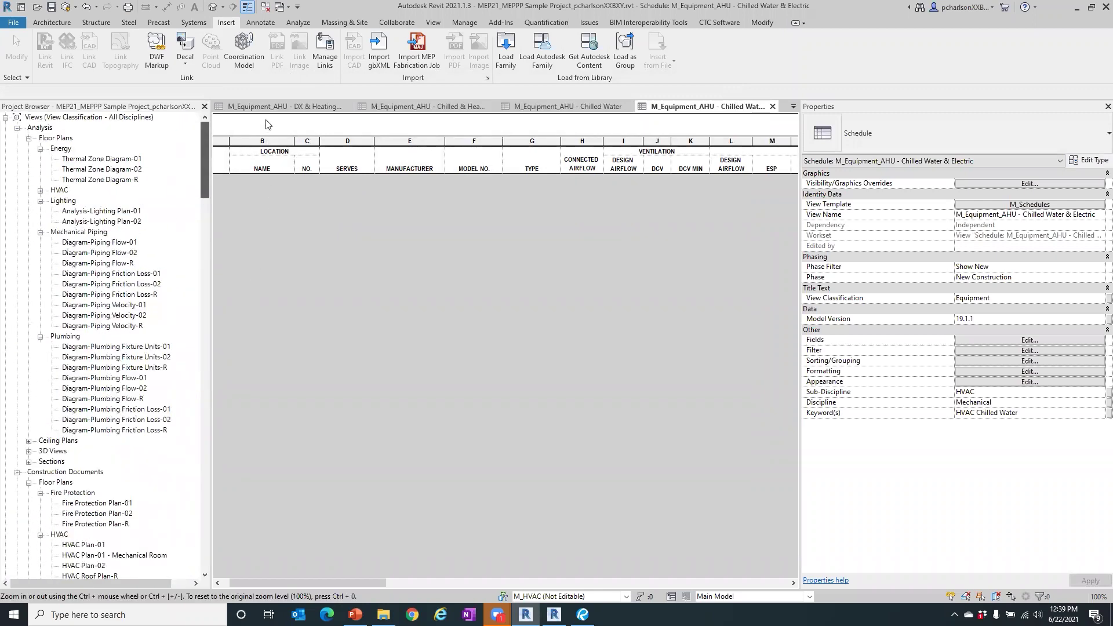
right_click(116, 118)
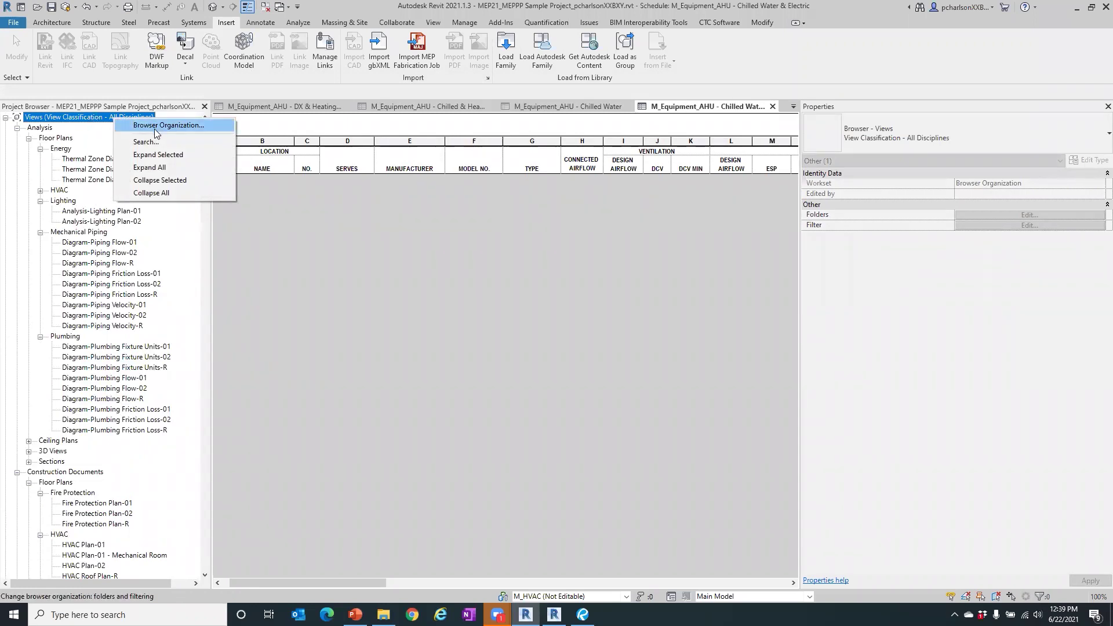
left_click(167, 193)
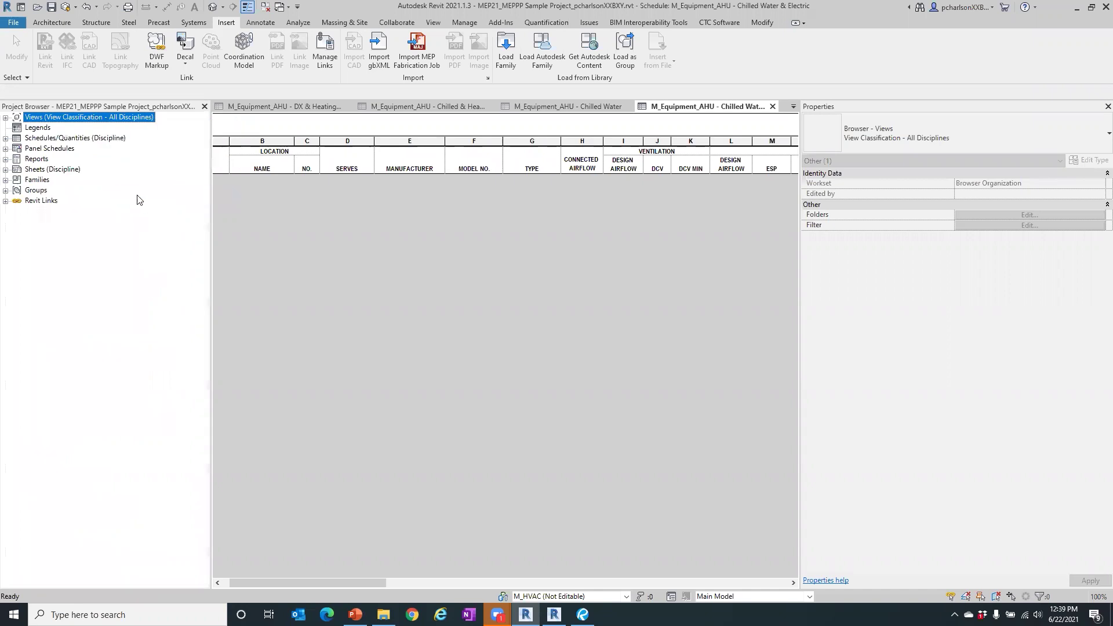
- Look through the Panel Schedules and Reports categories in the Project Browser, collapsing each one again
left_click(5, 148)
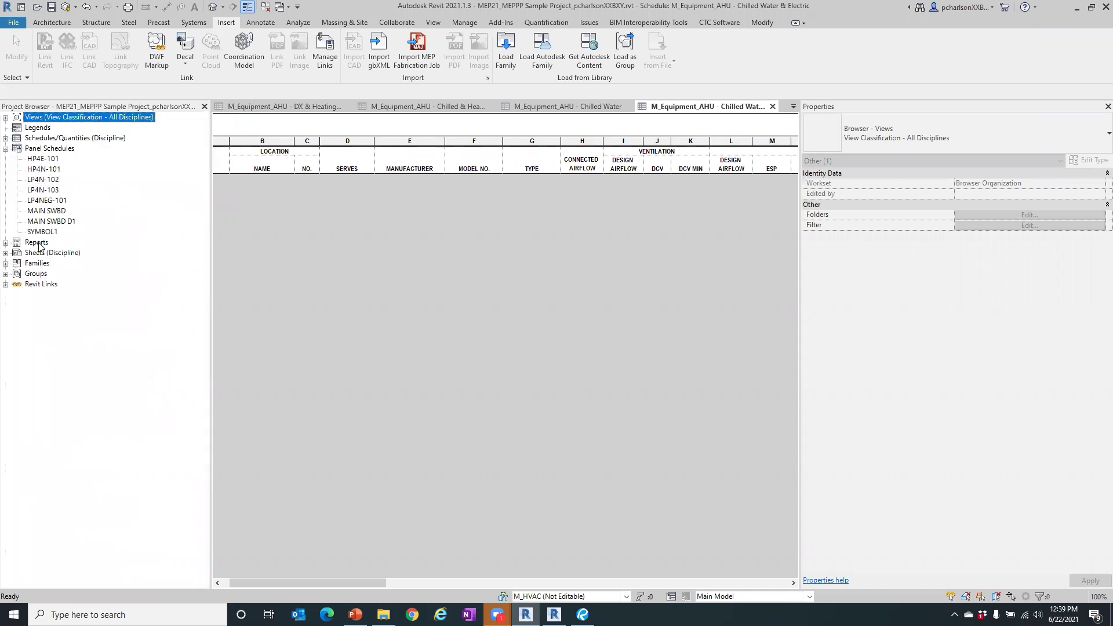
left_click(5, 150)
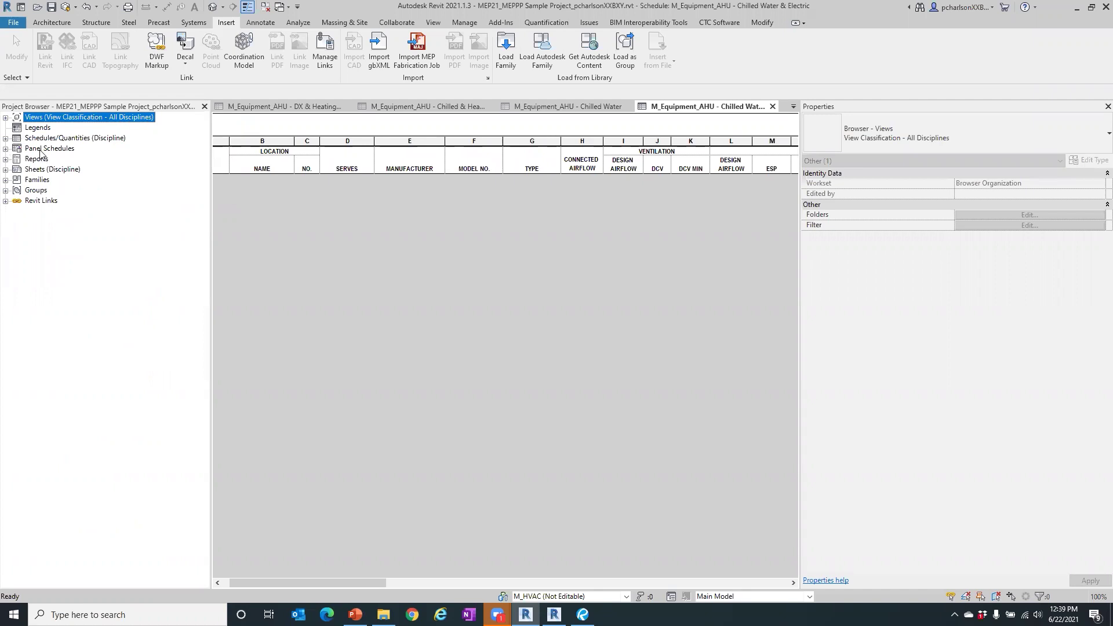
left_click(6, 160)
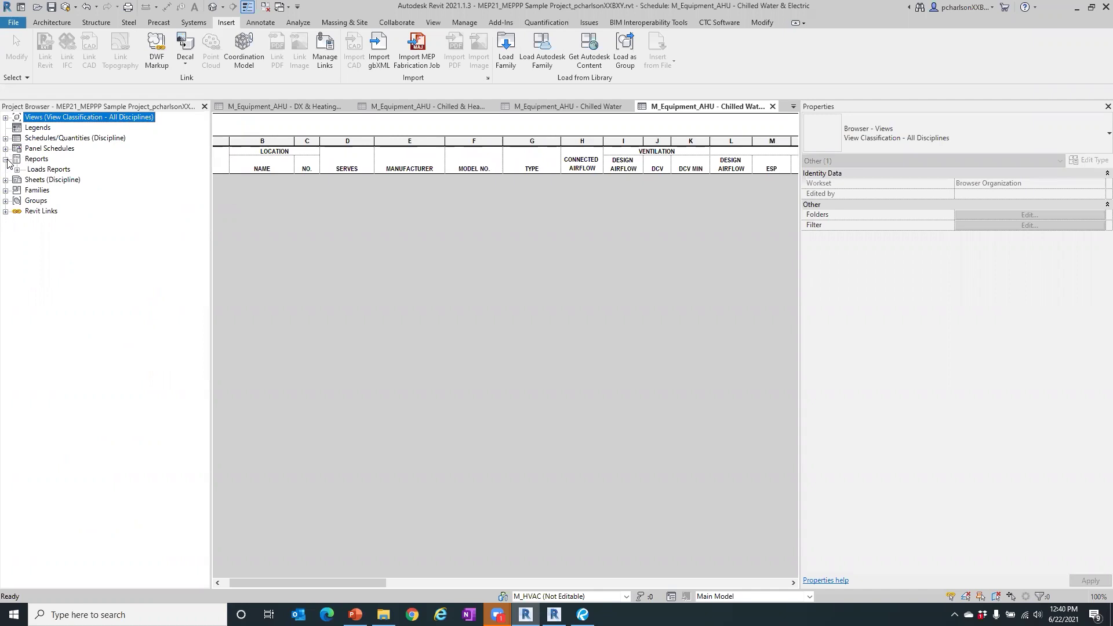
left_click(6, 160)
- Expand the Sheets category and review the _Starting View, Electrical, Fire Protection and General sheet groups
left_click(6, 169)
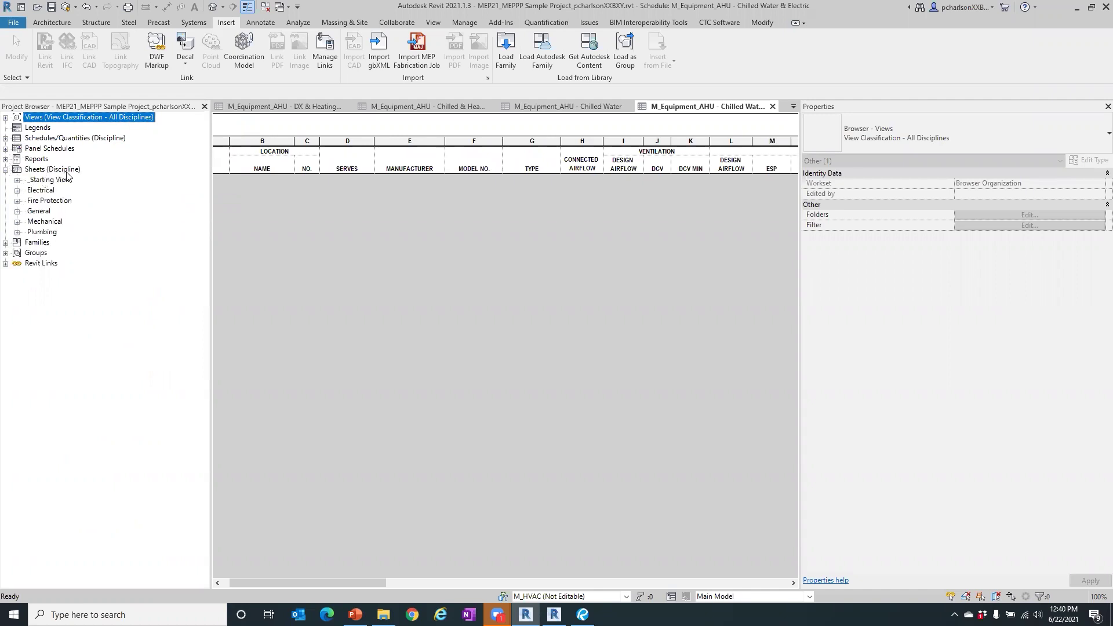
left_click(18, 181)
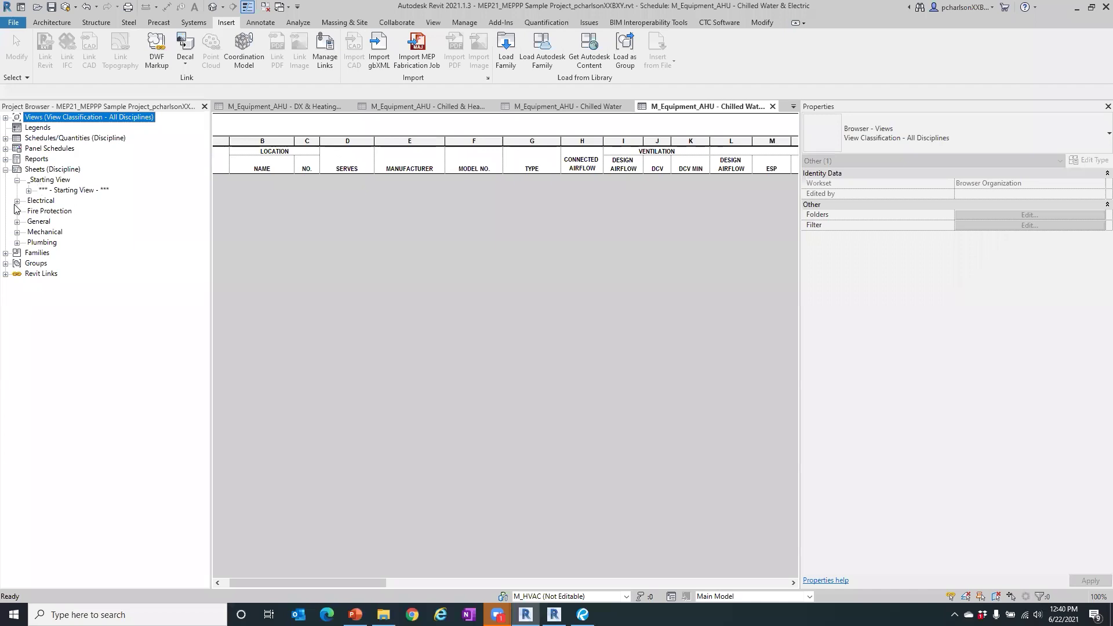
left_click(18, 201)
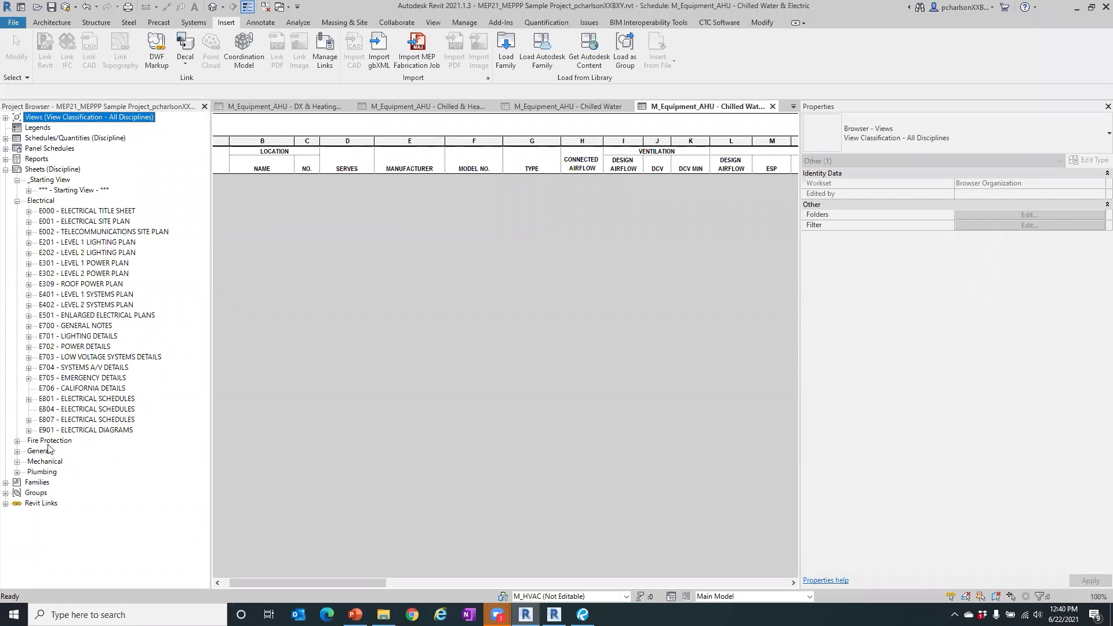
left_click(18, 441)
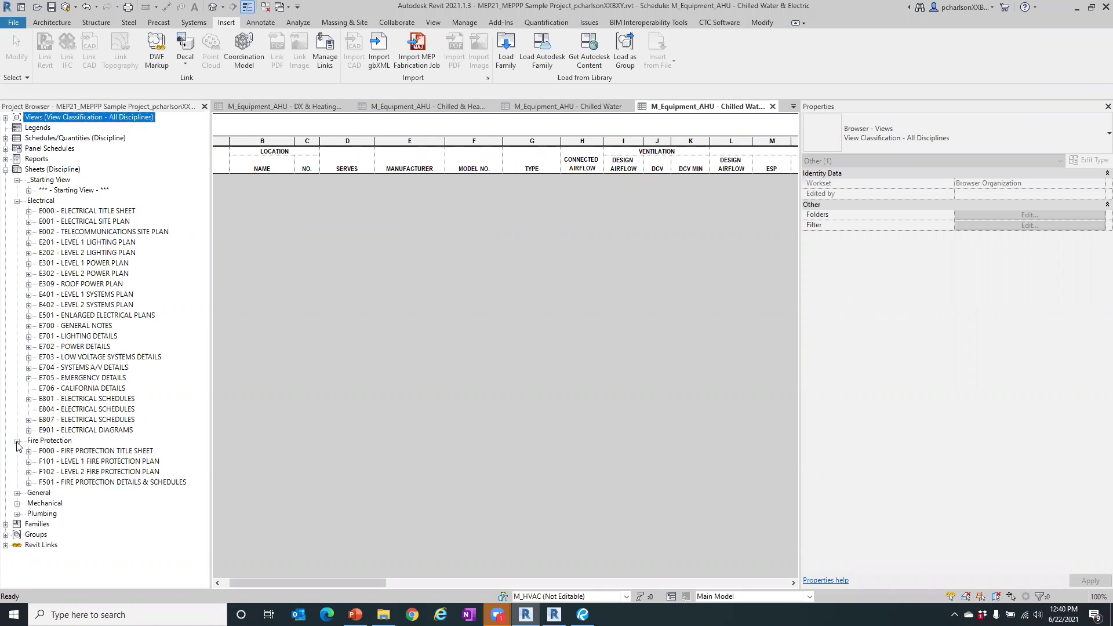
left_click(17, 493)
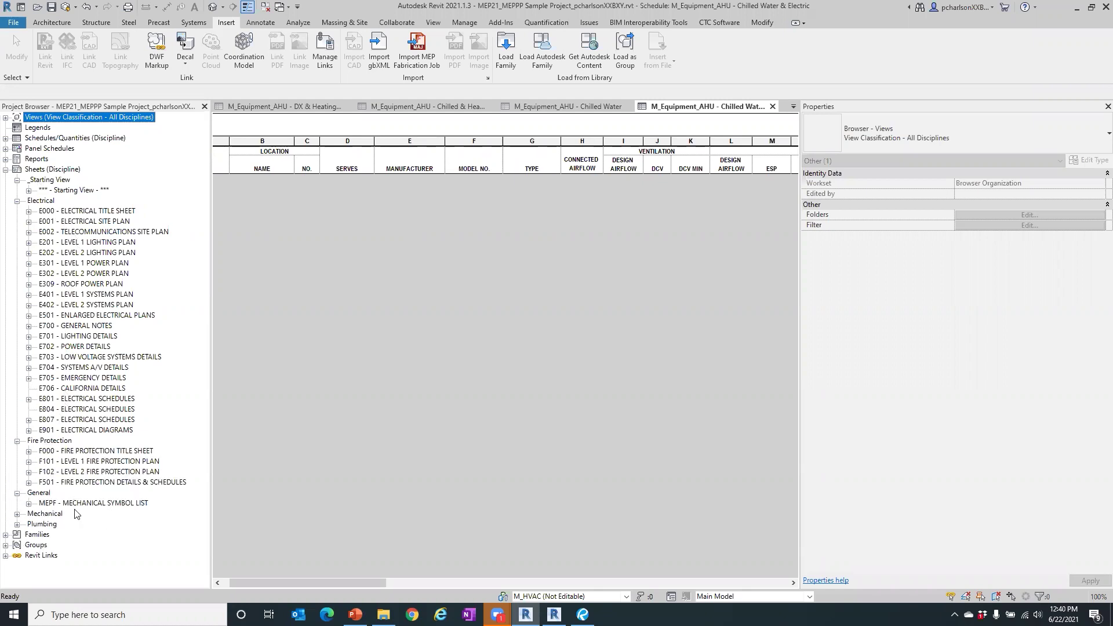
- Expand the Mechanical and Plumbing sheet groups and look through their sheet lists
left_click(17, 514)
scroll(45, 309, "down", 1)
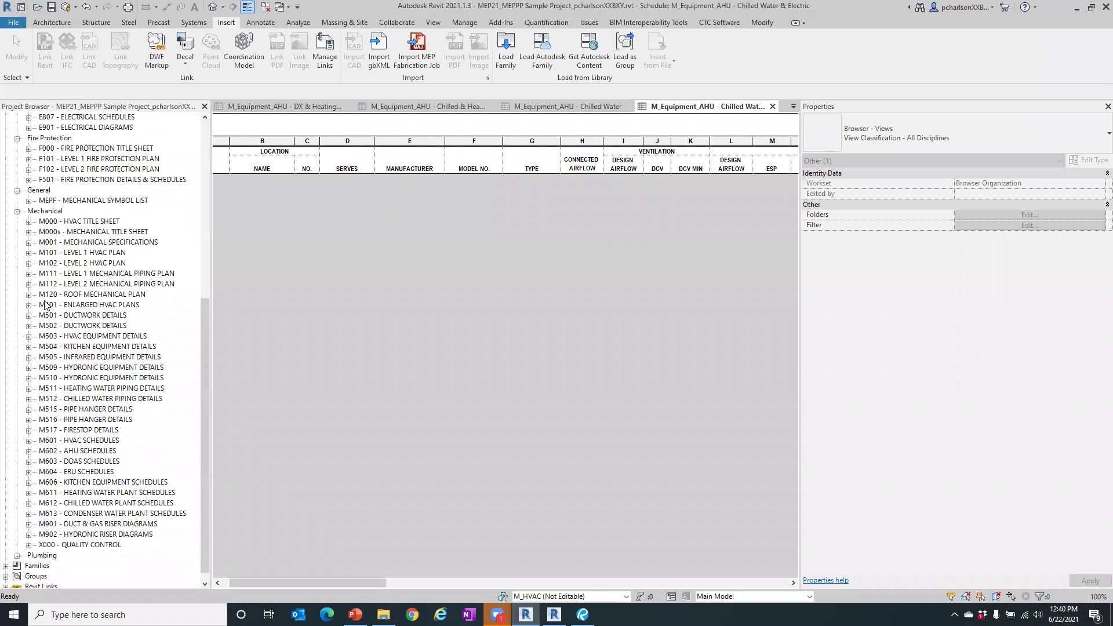
scroll(80, 536, "down", 1)
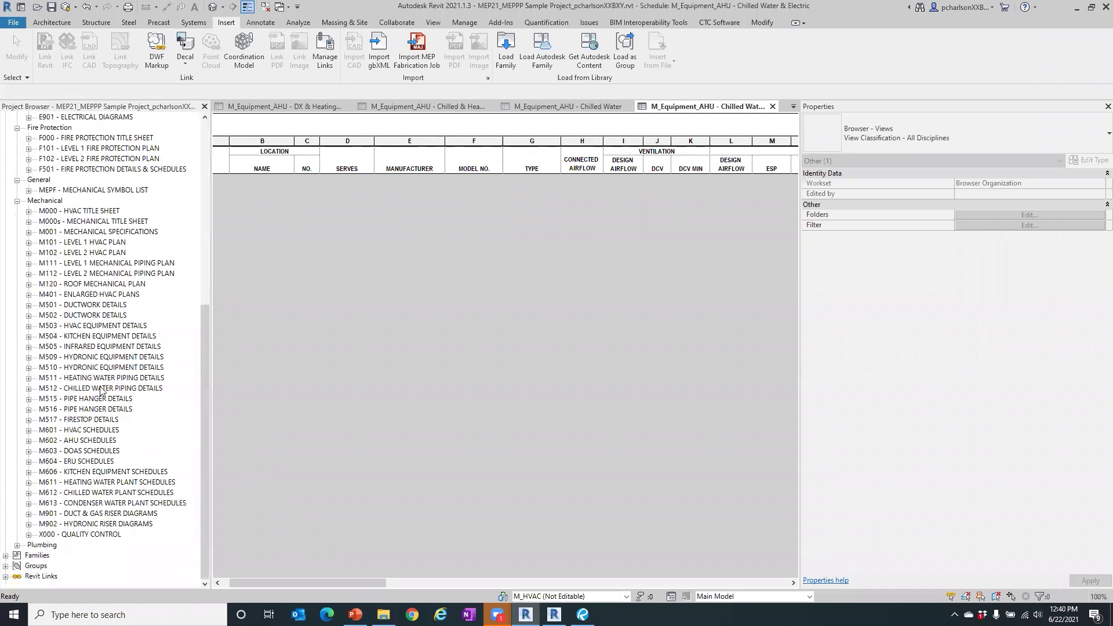
left_click(17, 547)
scroll(64, 383, "down", 1)
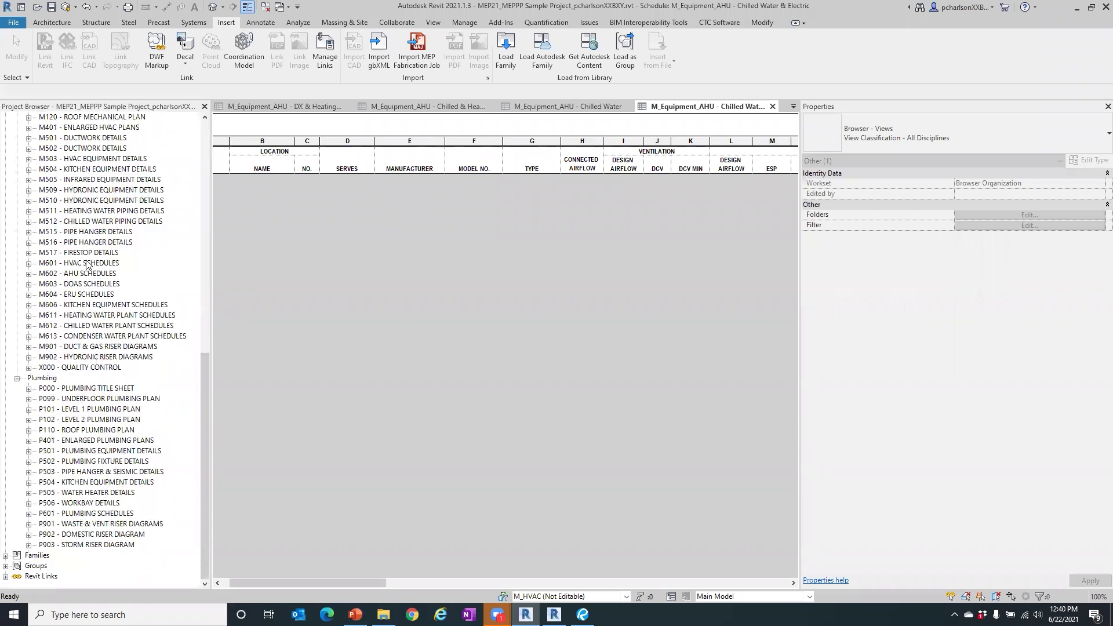
scroll(88, 265, "up", 4)
scroll(88, 265, "up", 1)
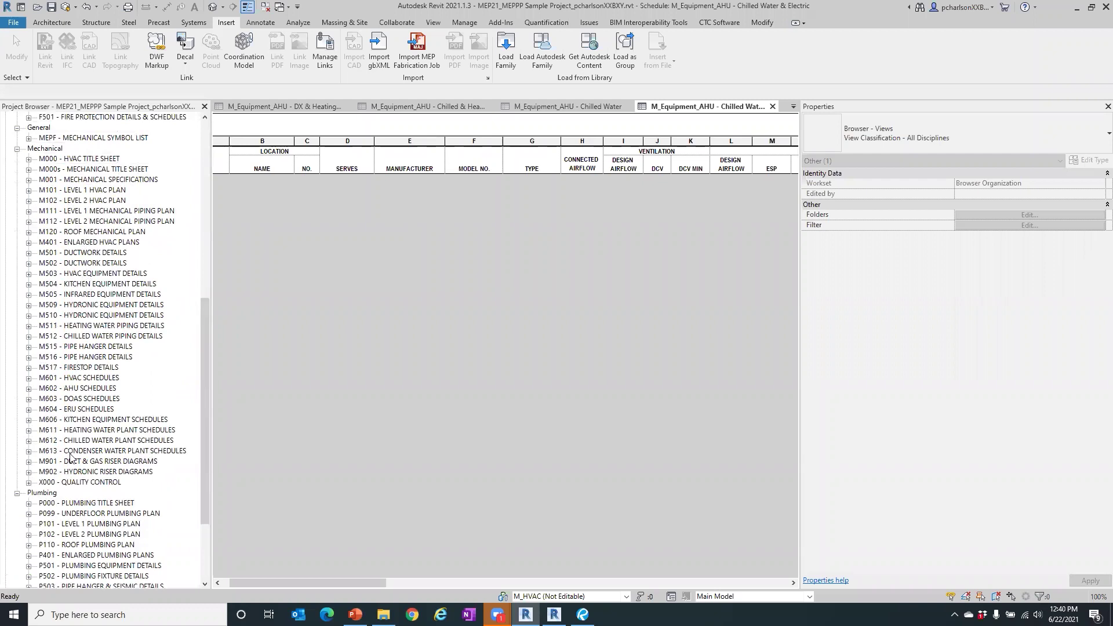
- List the views and schedules placed on sheets M101 and M102, and open the M101 - LEVEL 1 HVAC PLAN sheet
left_click(29, 191)
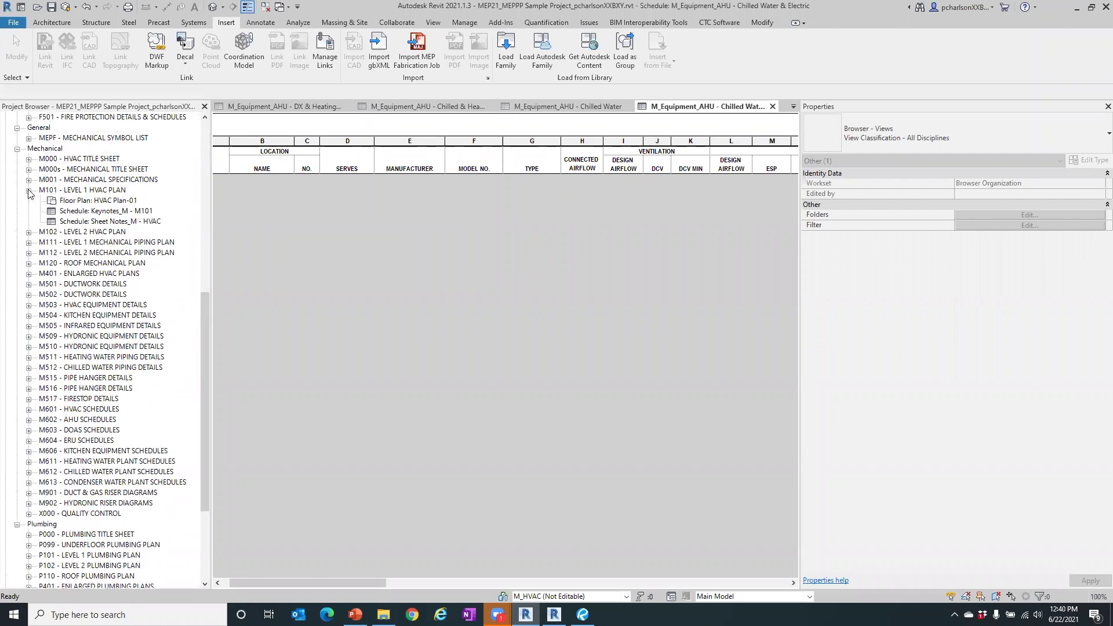
left_click(28, 233)
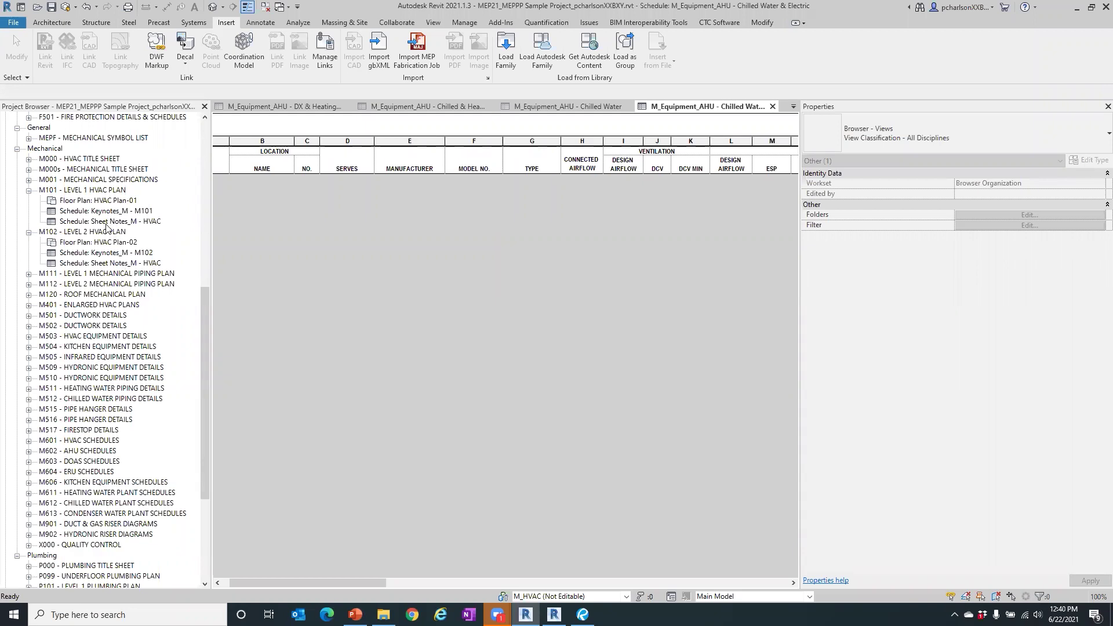
left_click(89, 181)
left_click(94, 191)
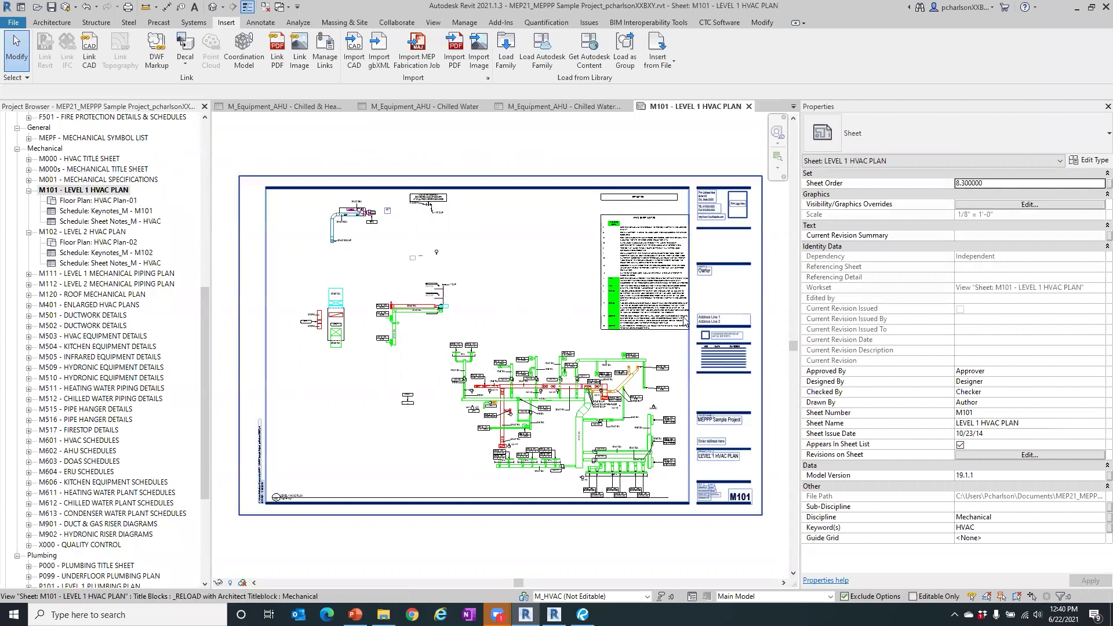
- Select the HVAC plan viewport on sheet M101, inspect the keynotes and sheet notes beside it, and clear the selection
left_click(609, 428)
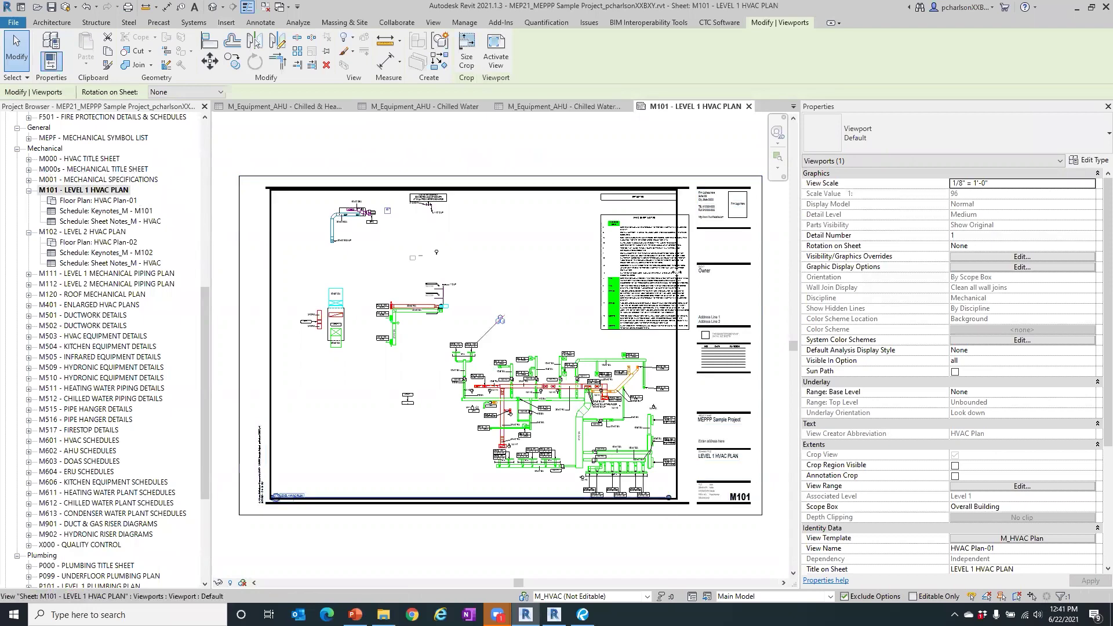
scroll(655, 250, "up", 5)
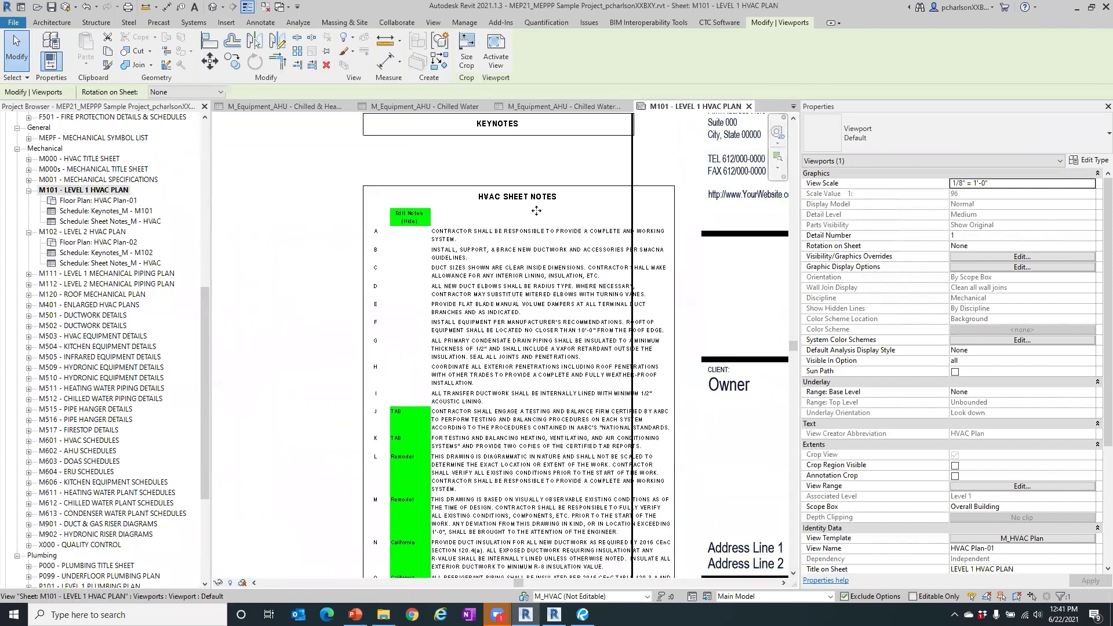
scroll(516, 493, "down", 1)
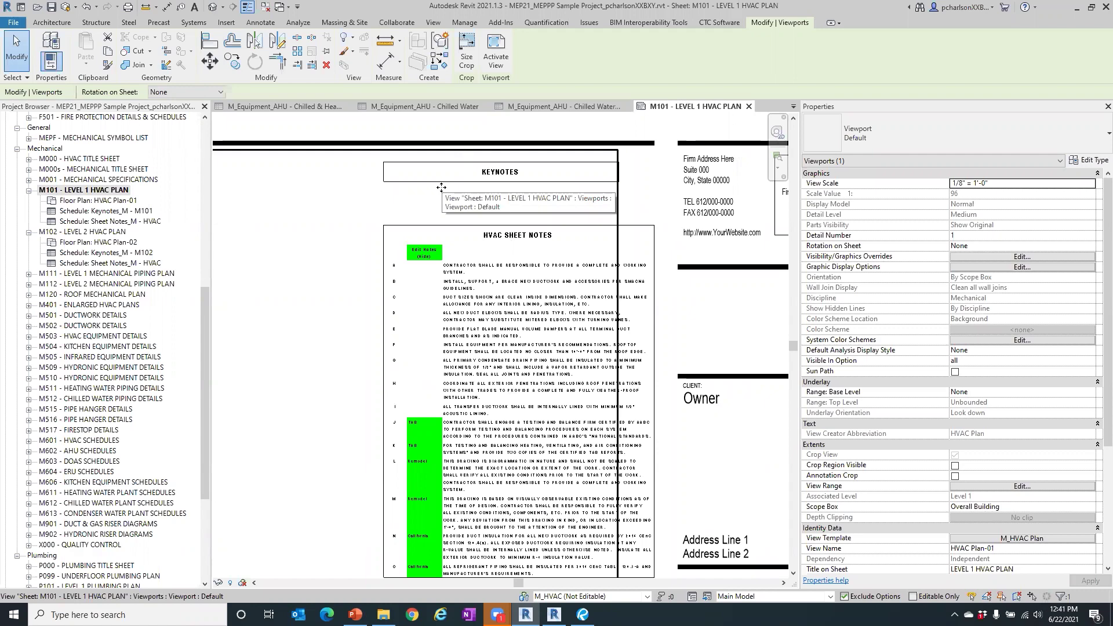
scroll(464, 185, "down", 2)
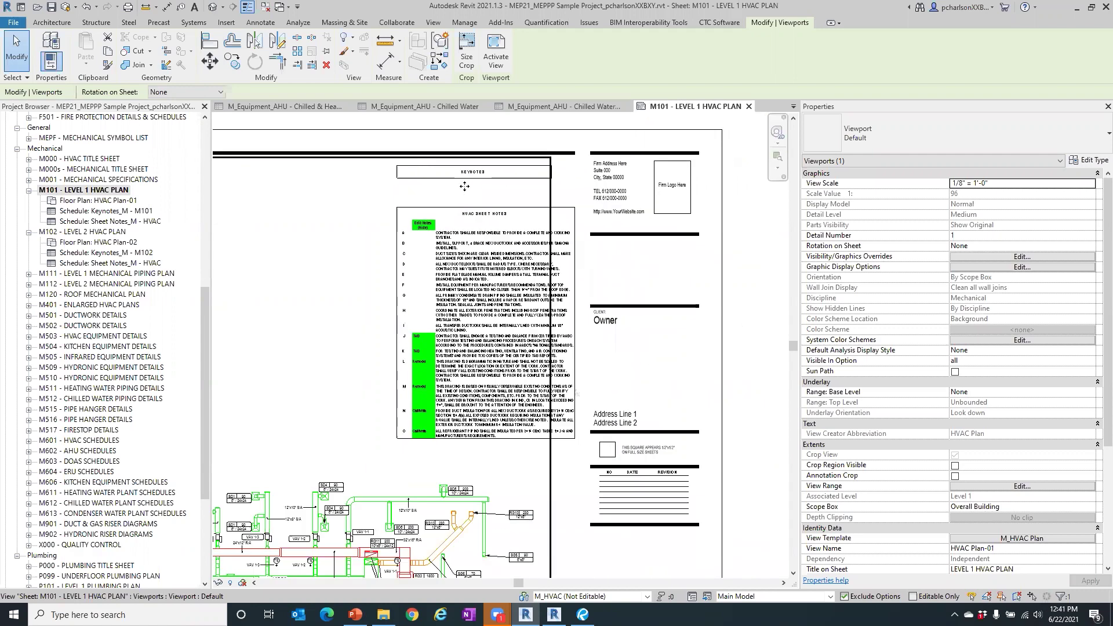
scroll(553, 215, "down", 1)
key("Escape")
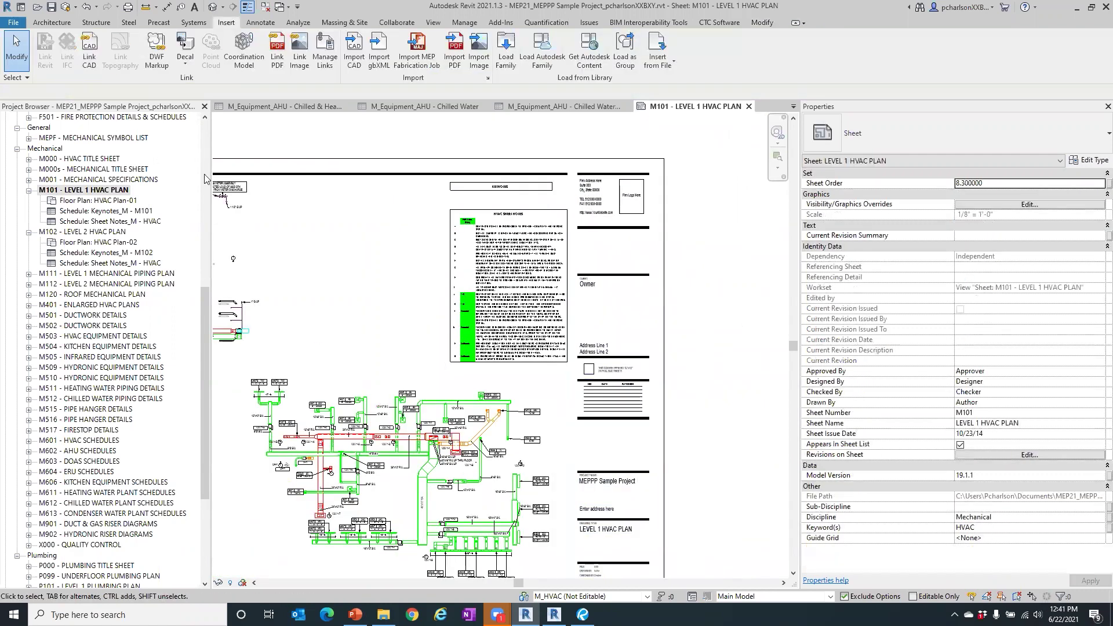
- Read the HVAC Sheet Notes schedule on sheet M101 up close, including its Edit Notes column
scroll(531, 212, "up", 2)
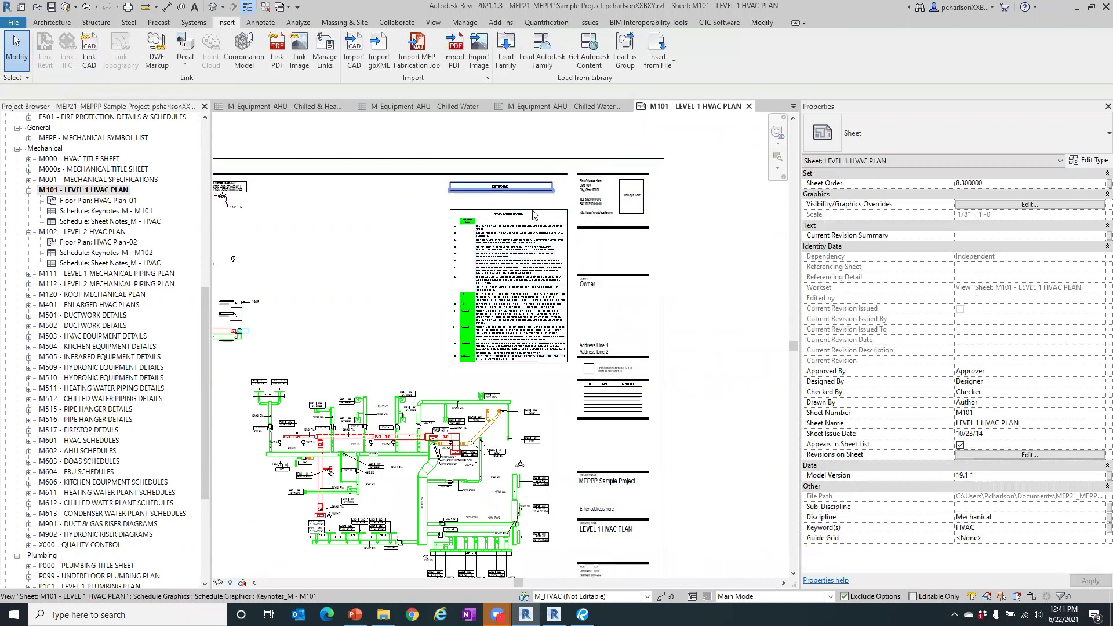
scroll(533, 215, "up", 4)
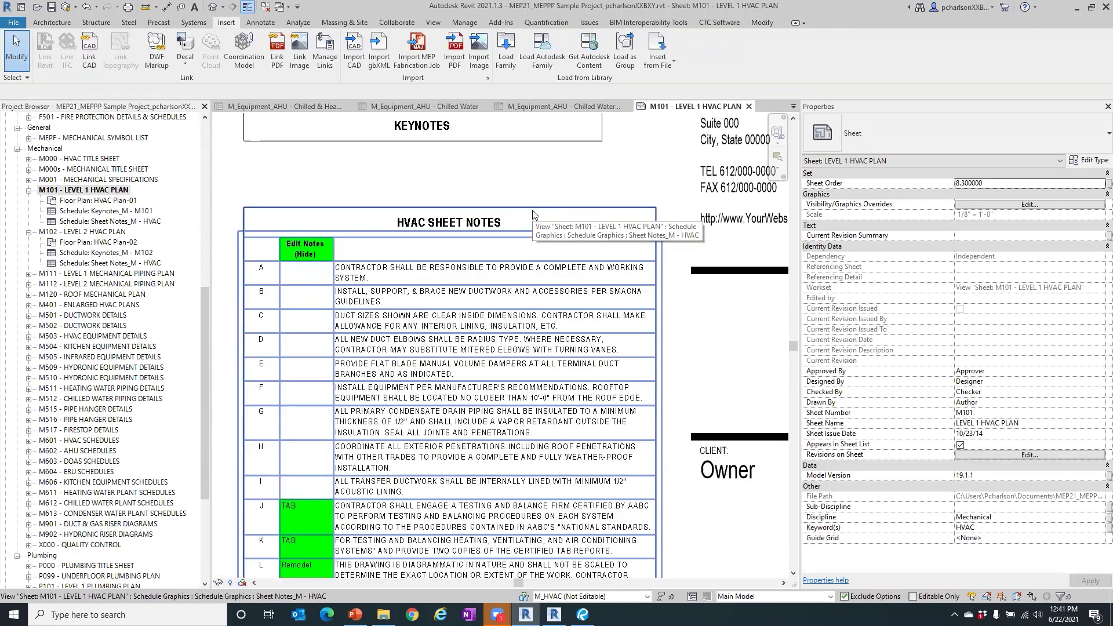
scroll(533, 214, "down", 5)
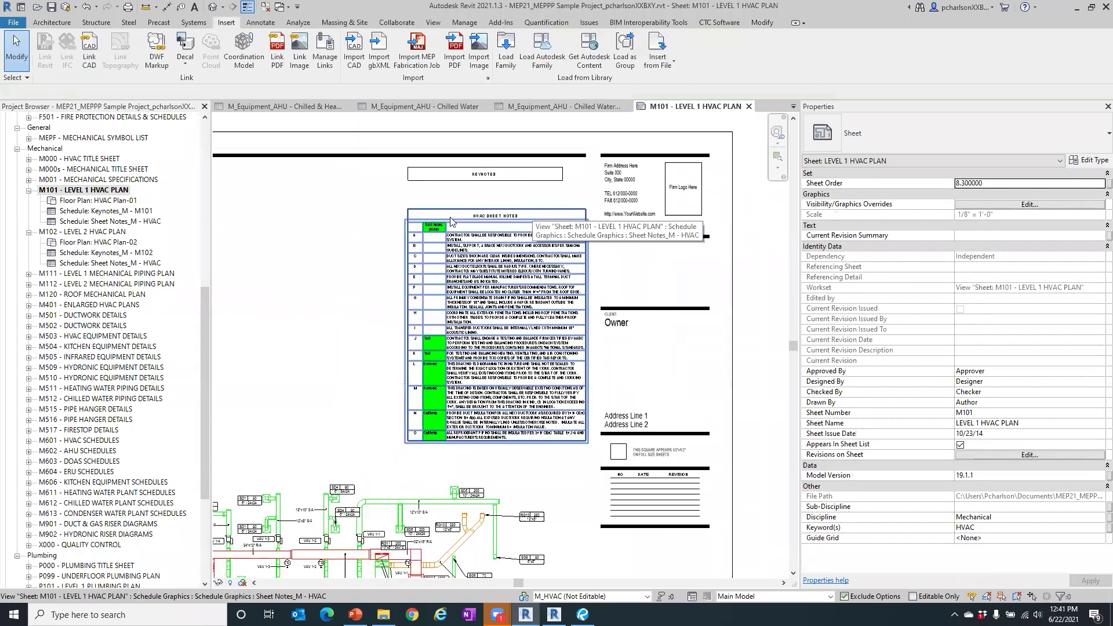
- Expand the Families category down to Duct System and look through the duct system types
scroll(83, 250, "down", 6)
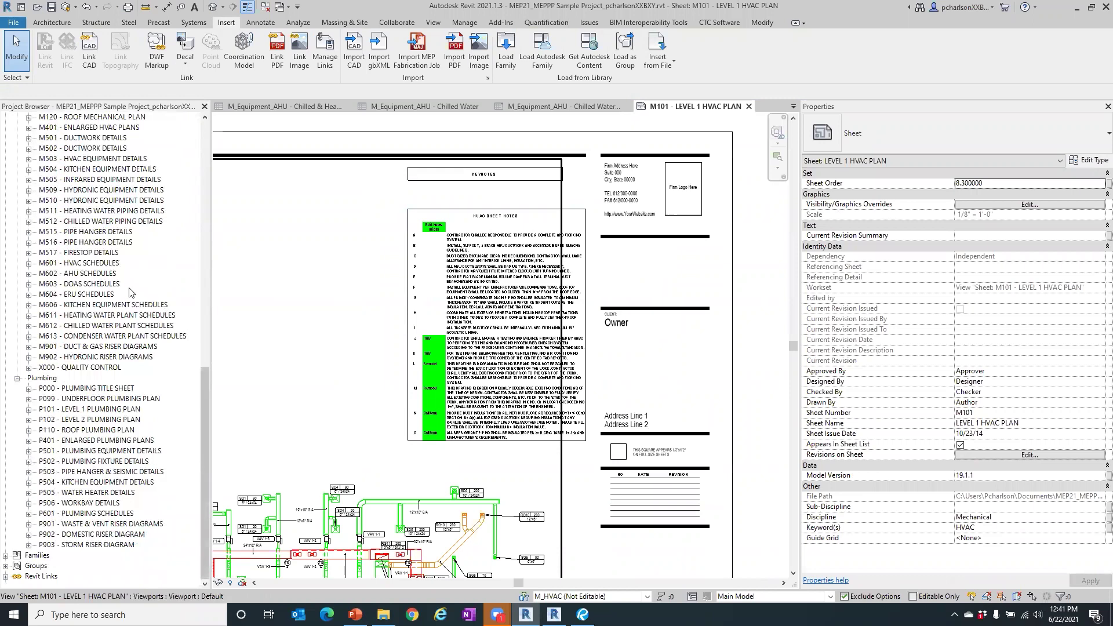
left_click(5, 556)
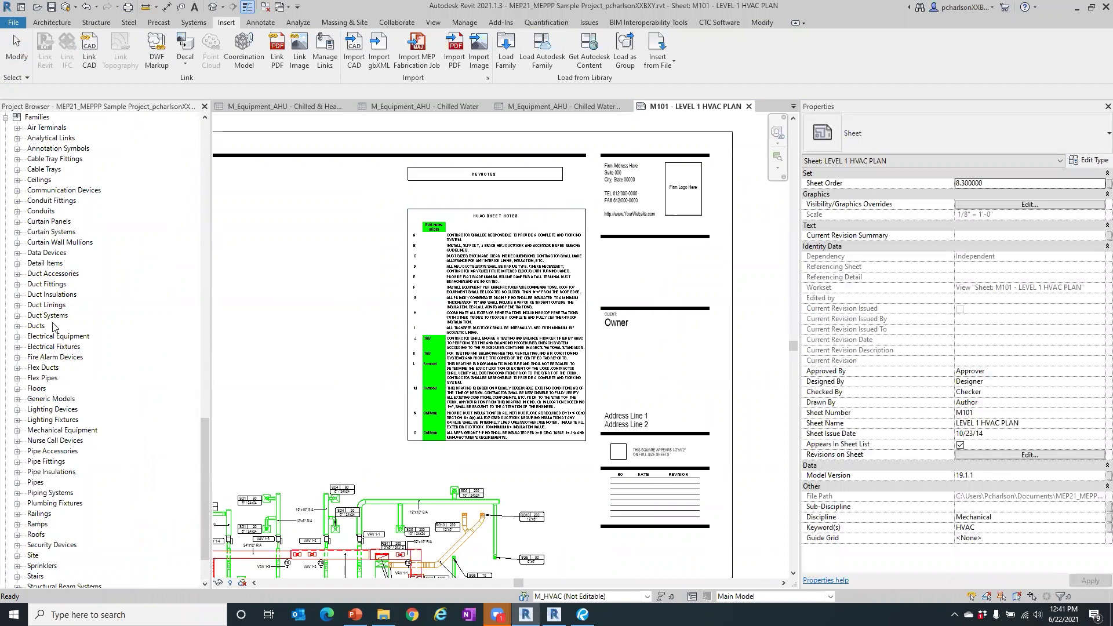
left_click(16, 316)
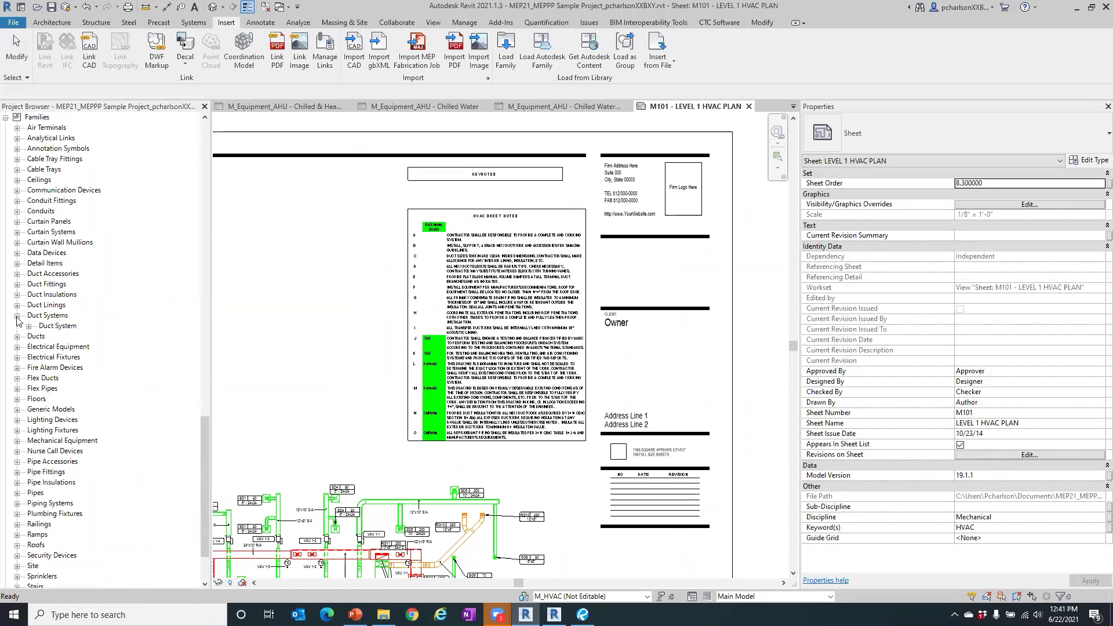
left_click(28, 326)
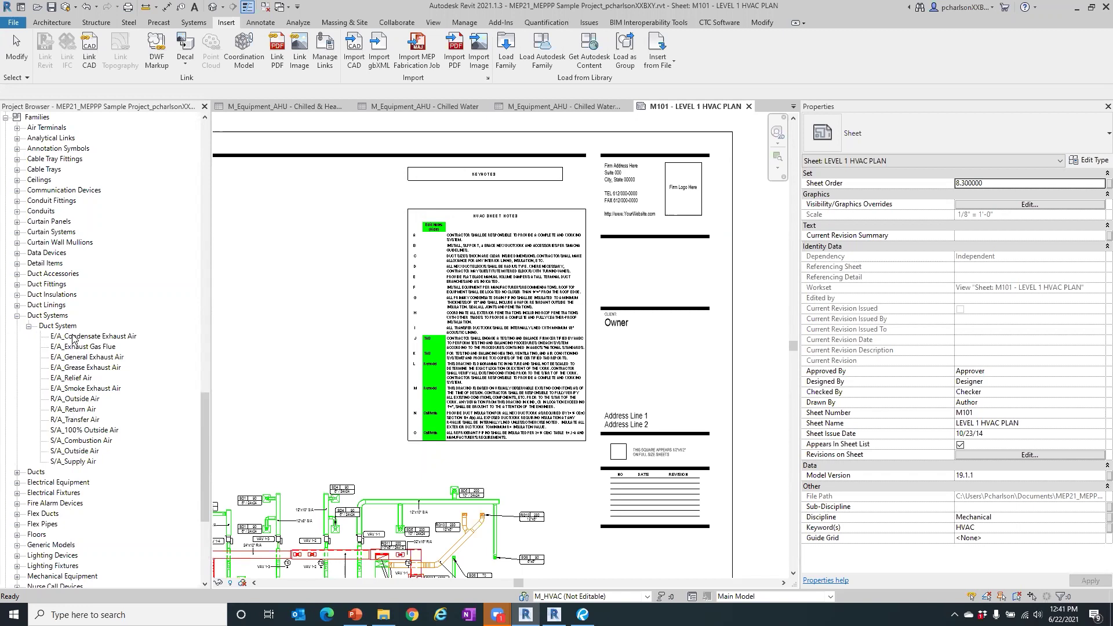
scroll(74, 338, "down", 4)
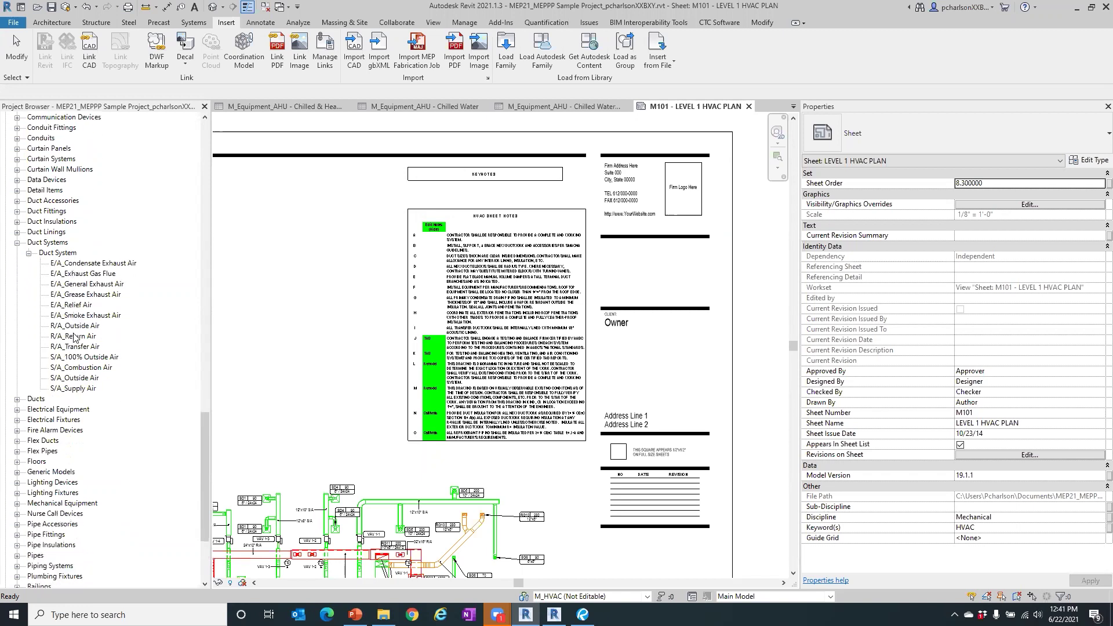
scroll(75, 338, "down", 2)
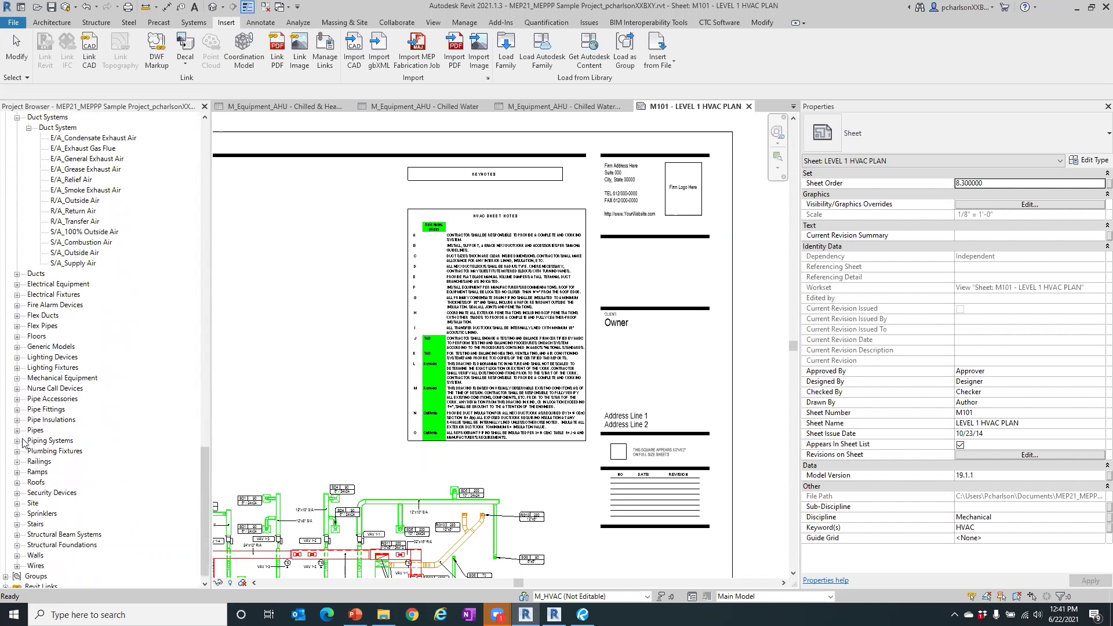
- Expand the Piping Systems family category and look through the piping system types
left_click(17, 444)
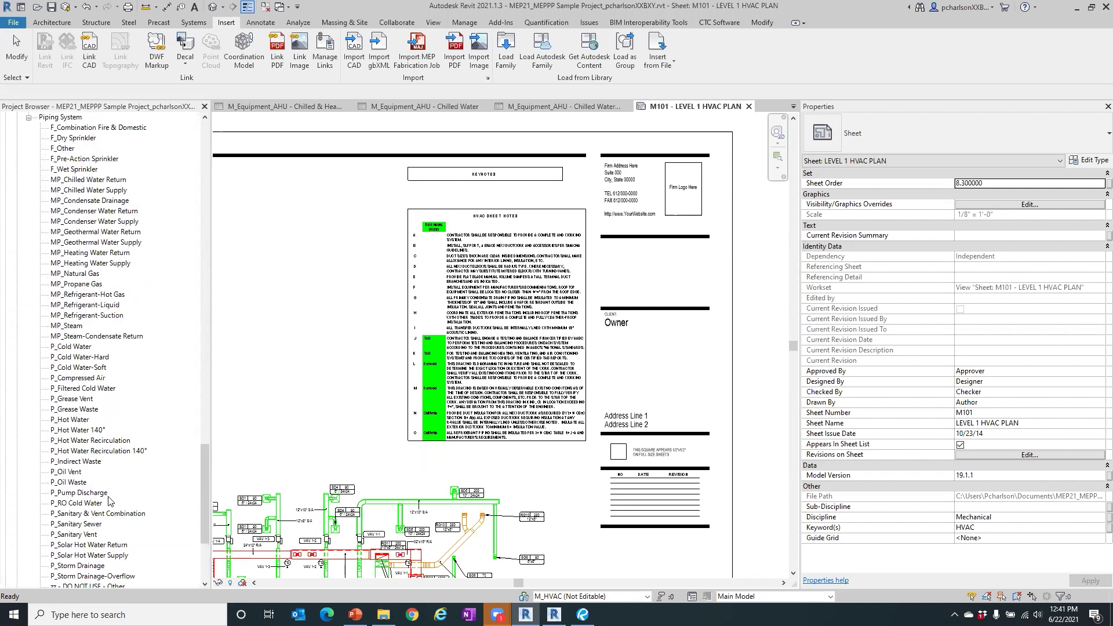
scroll(110, 500, "down", 2)
scroll(110, 496, "down", 1)
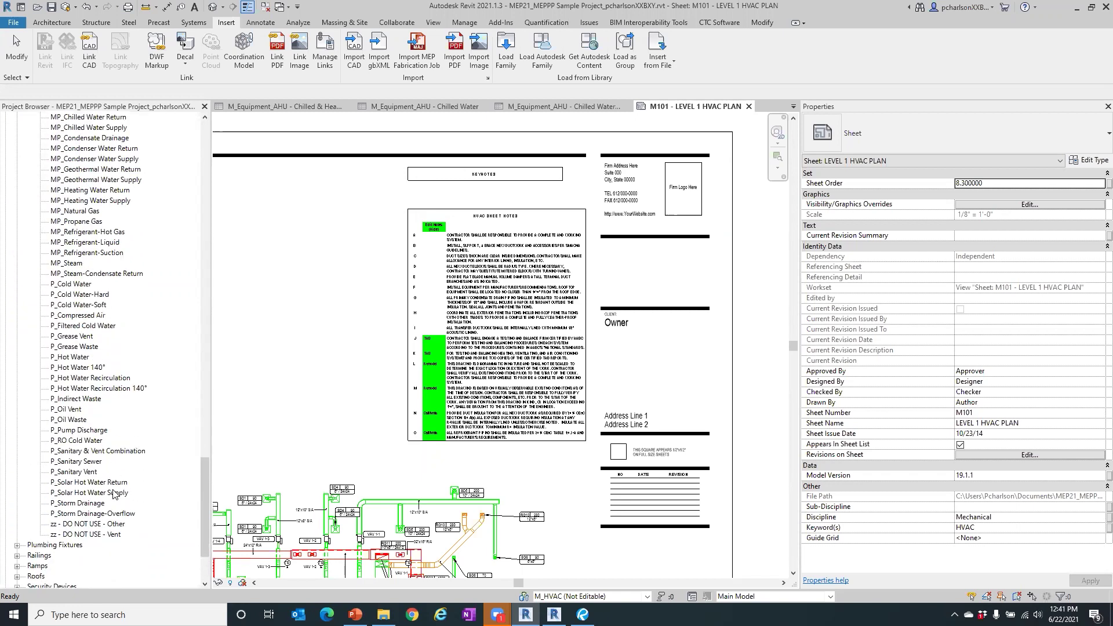
- Examine the properties of several mechanical and plumbing piping system types, from MP_Geothermal Water Supply and MP_Propane Gas to P_Cold Water-Soft and MP_Steam-Condensate Return
scroll(116, 428, "up", 3)
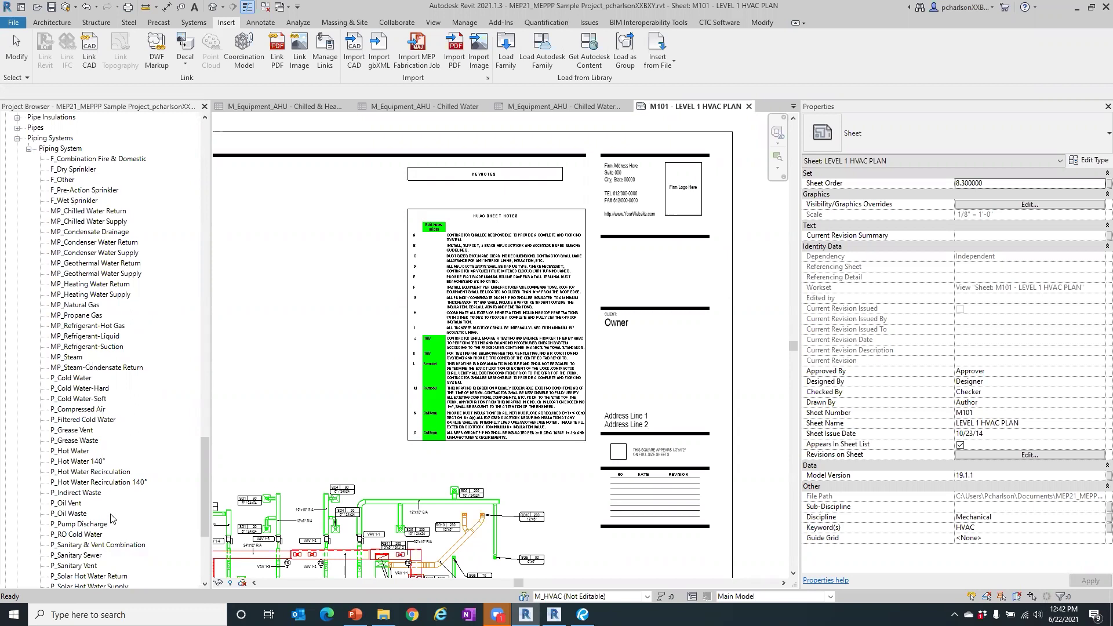
left_click(97, 275)
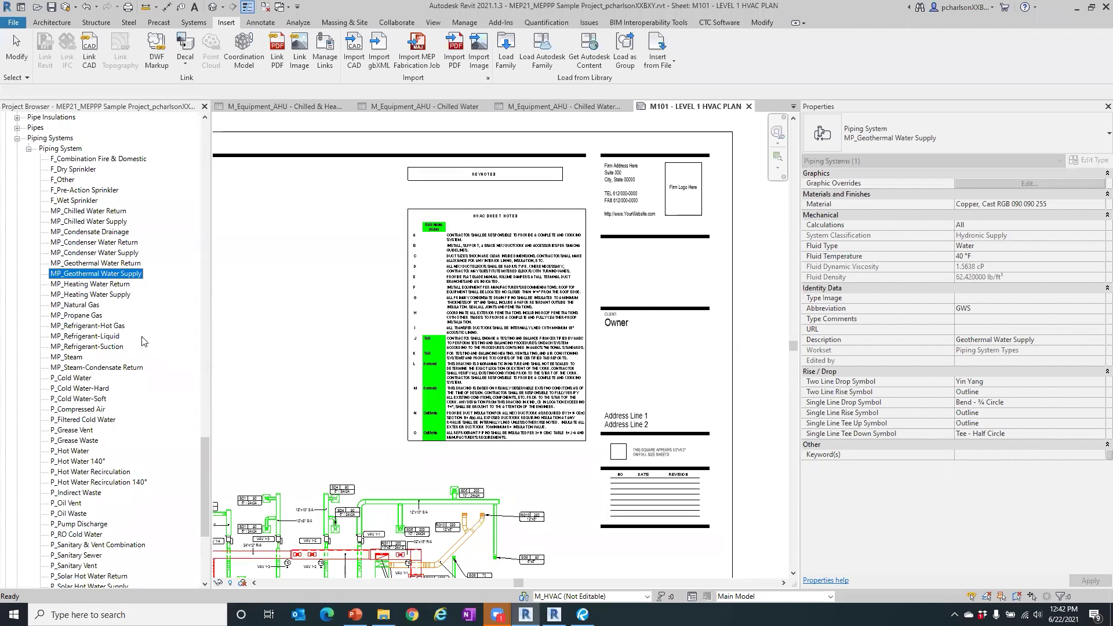
left_click(102, 316)
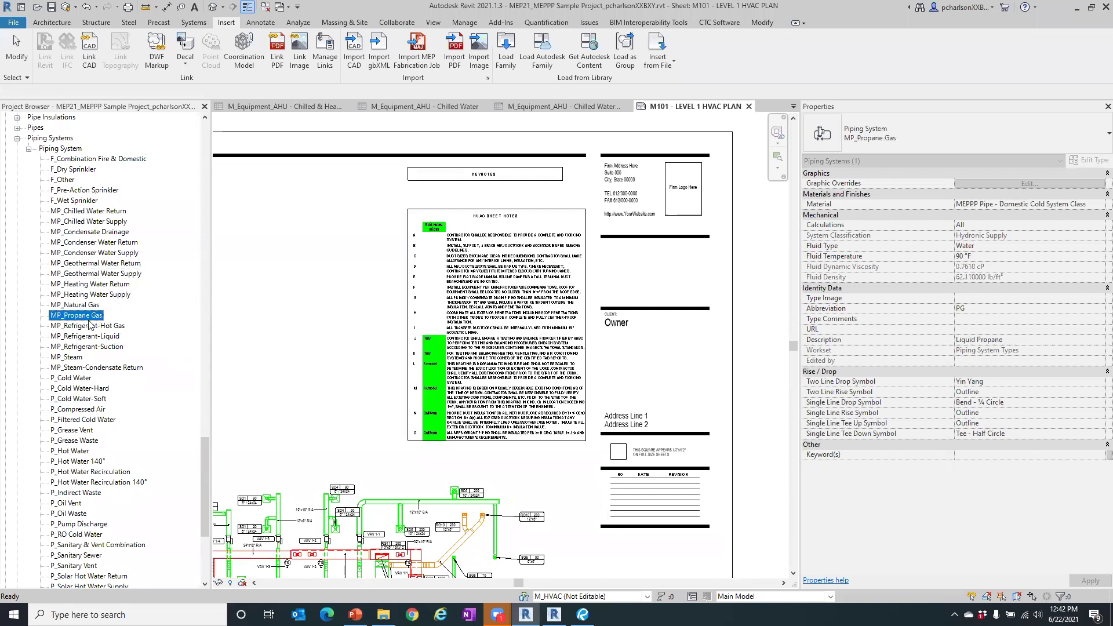
left_click(77, 348)
left_click(81, 400)
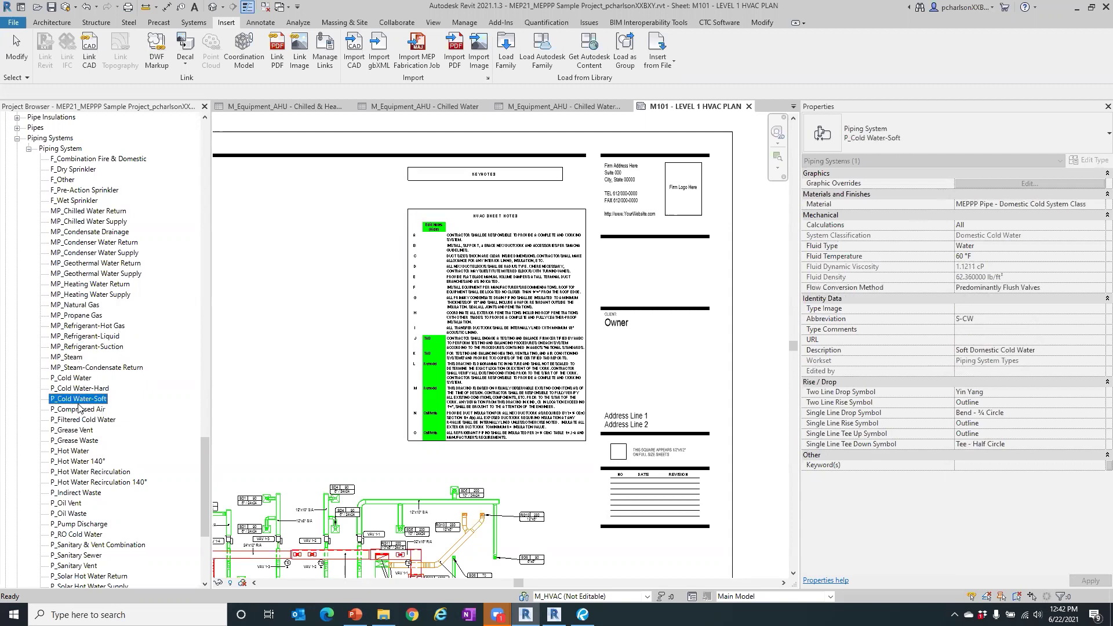
left_click(73, 420)
left_click(86, 461)
left_click(78, 483)
left_click(67, 421)
left_click(95, 366)
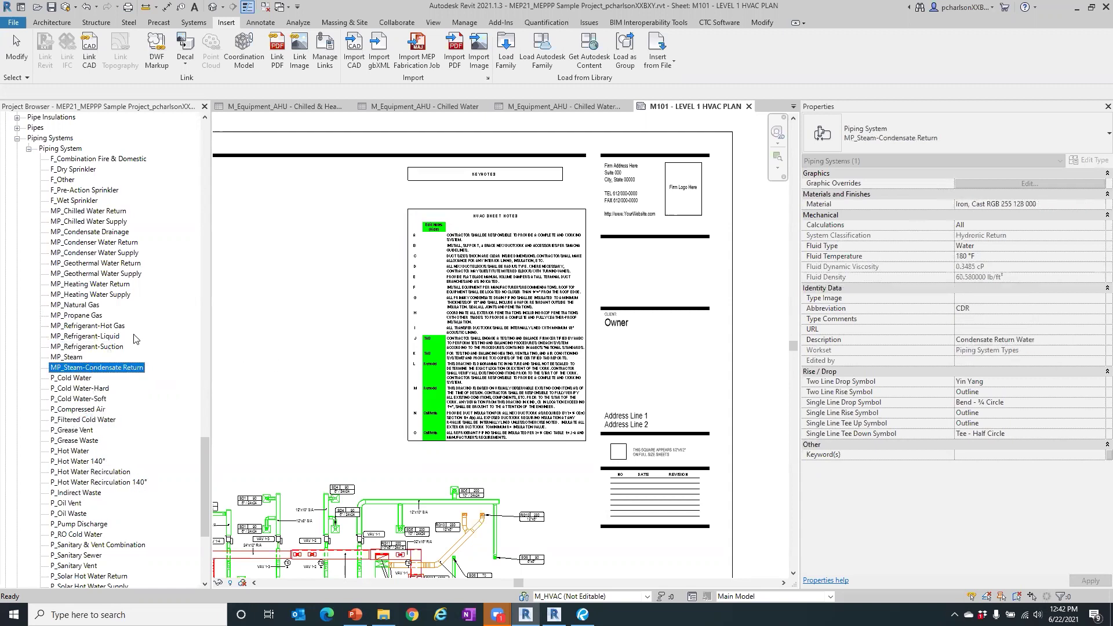
- Expand the Groups category down to Model and look through the chase, drain, fixture, kitchen equipment and restroom assembly groups
scroll(155, 329, "down", 2)
scroll(154, 329, "down", 5)
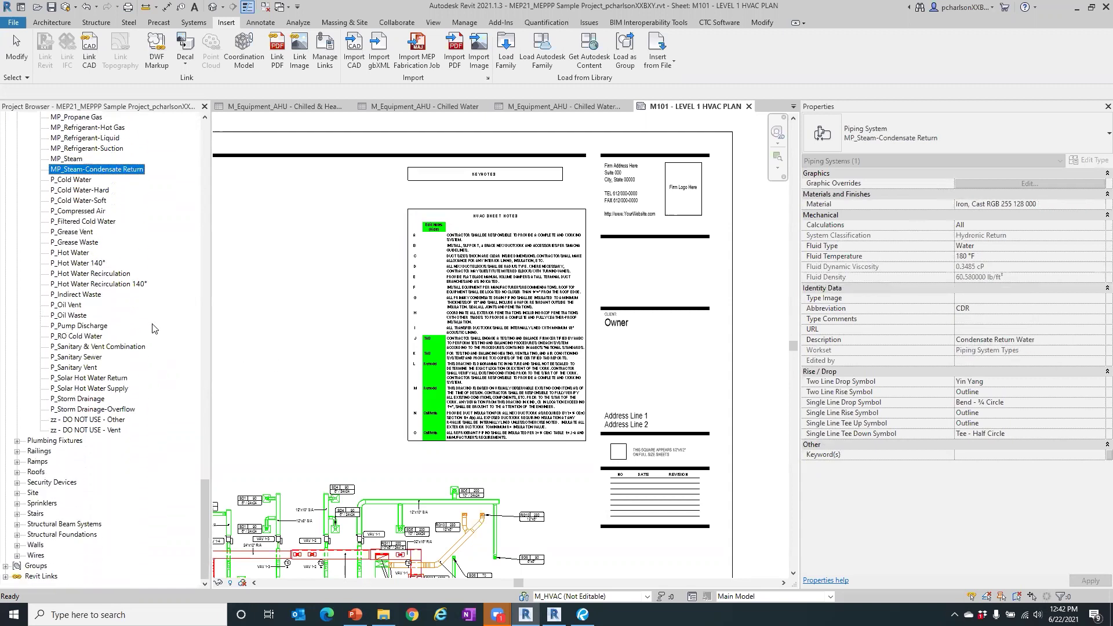
left_click(6, 567)
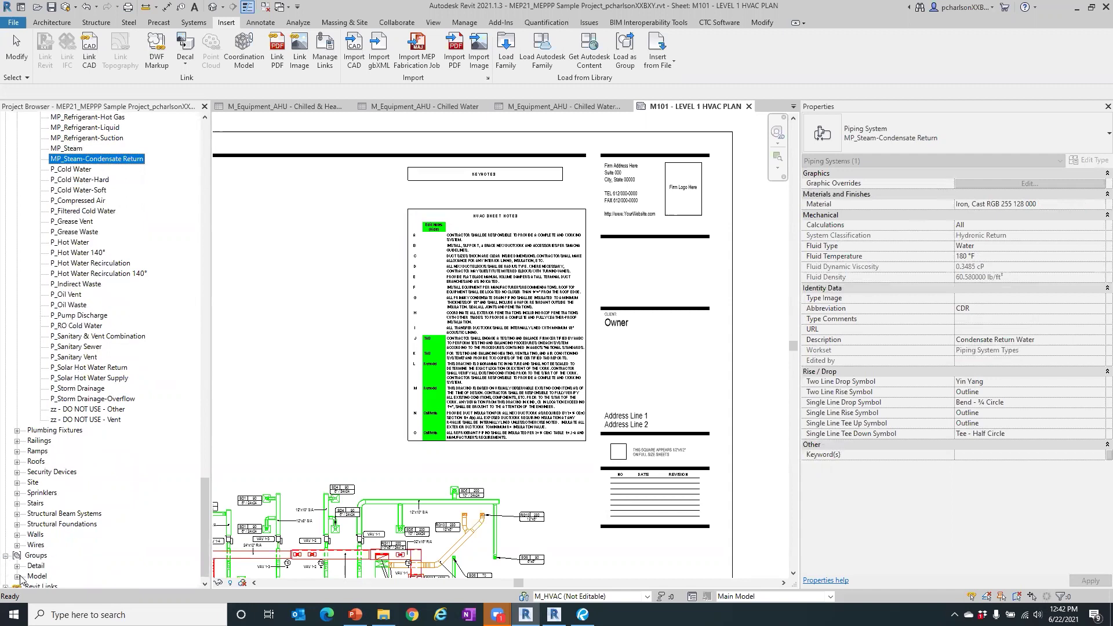
left_click(16, 577)
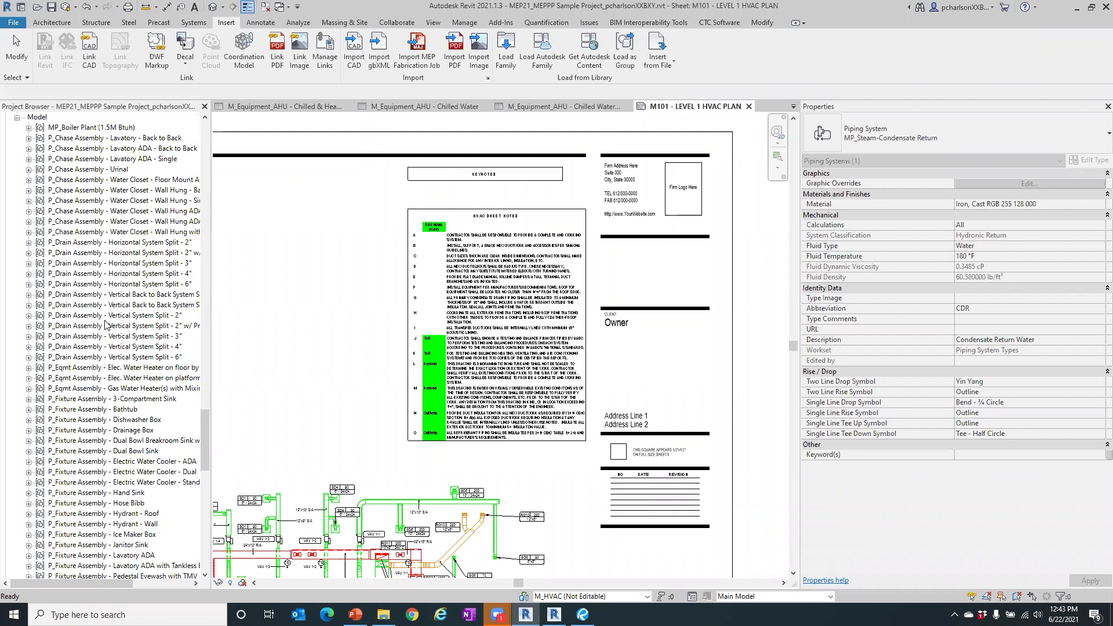
left_click_drag(206, 426, 216, 526)
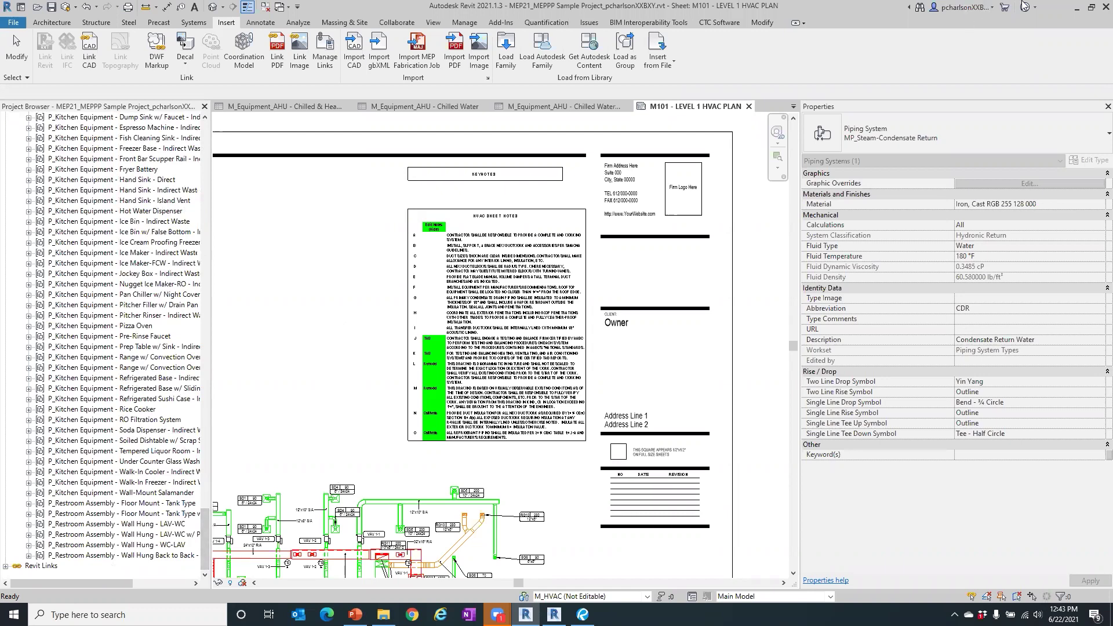
- Switch to the MEPPP Starter Project, look through its browser structure, and open the default 3D view, dismissing the save reminder without saving
left_click(1077, 6)
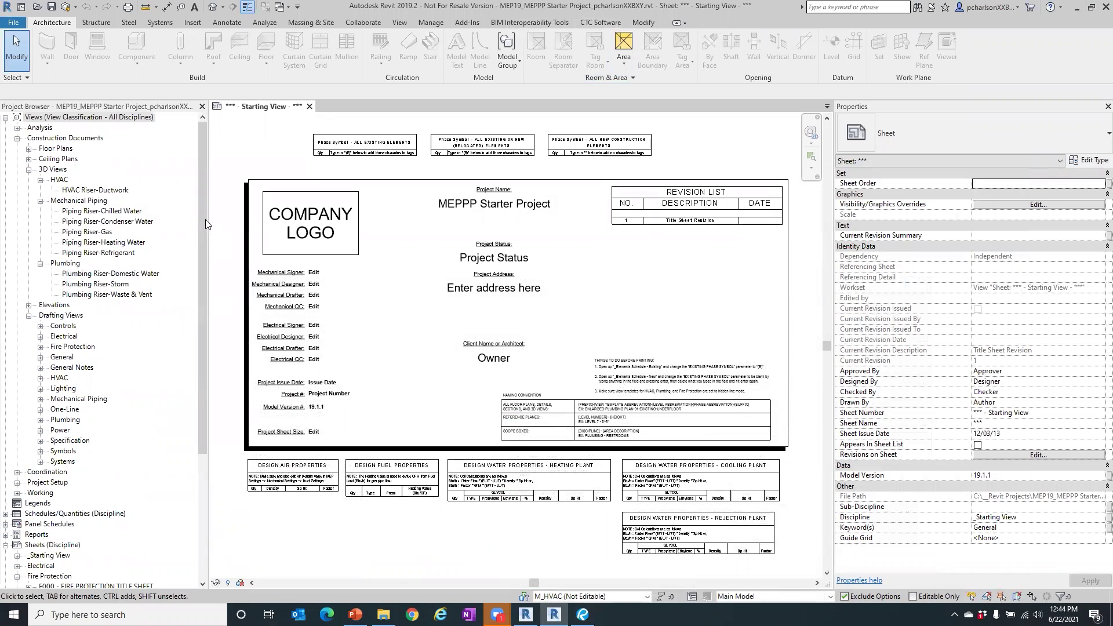
left_click_drag(200, 208, 195, 354)
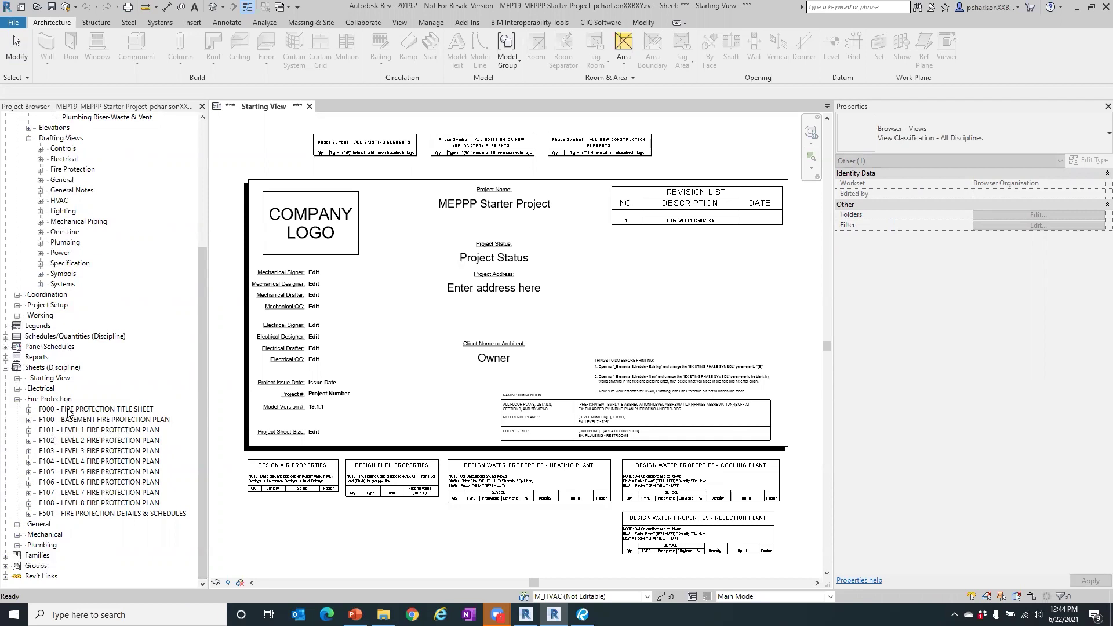
left_click(213, 12)
left_click(212, 8)
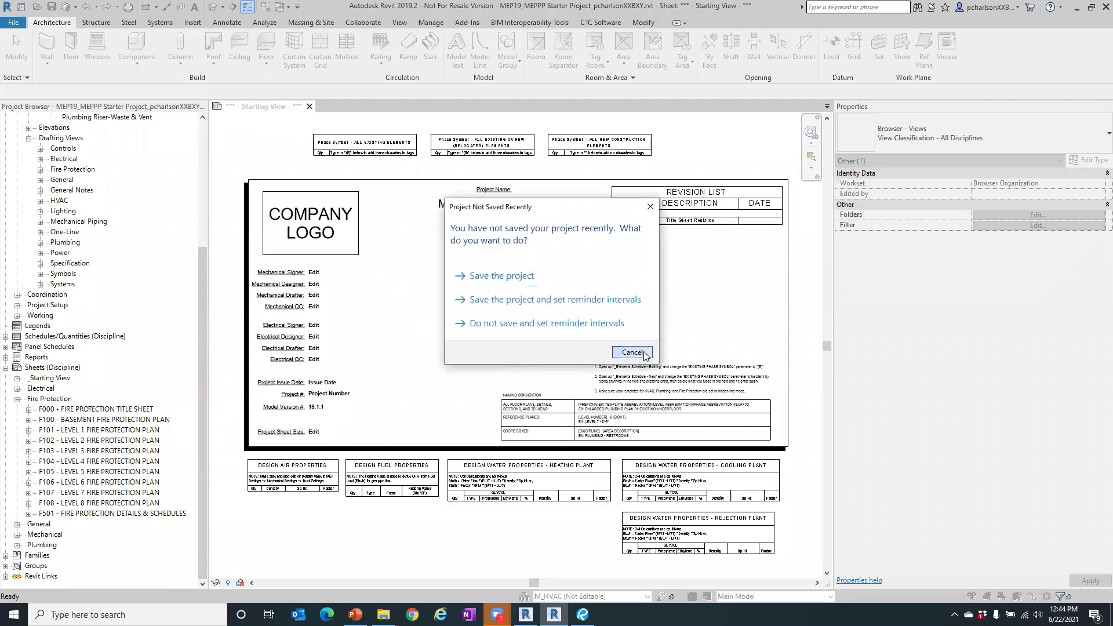
left_click(632, 352)
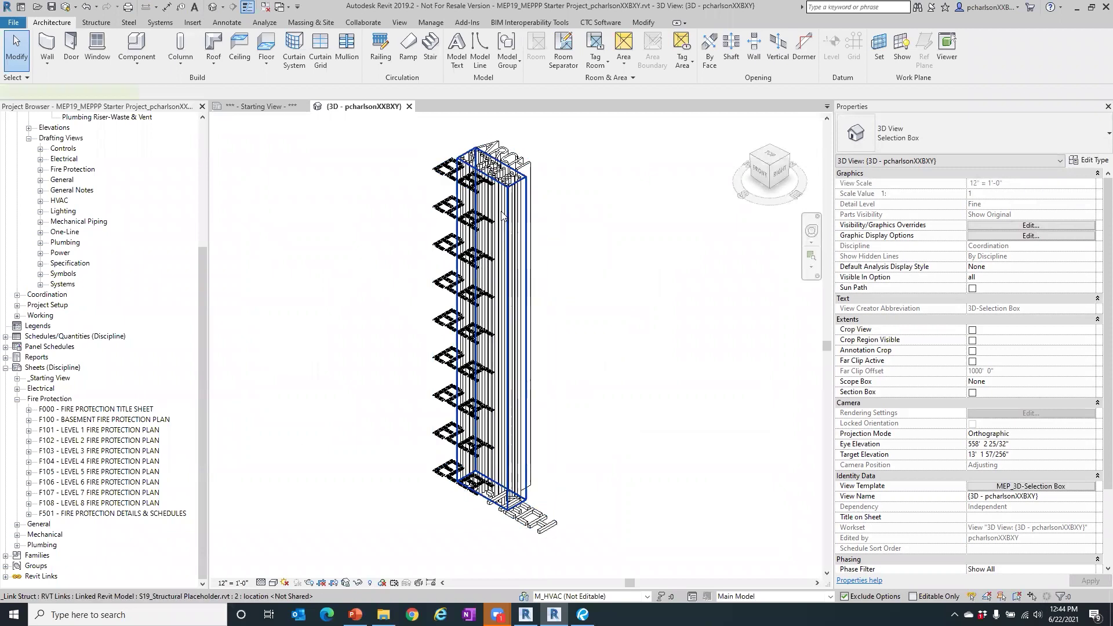
- Select the linked architectural and electrical-mechanical placeholder models in the 3D view to inspect their link names and worksets
left_click(515, 302)
left_click(518, 303)
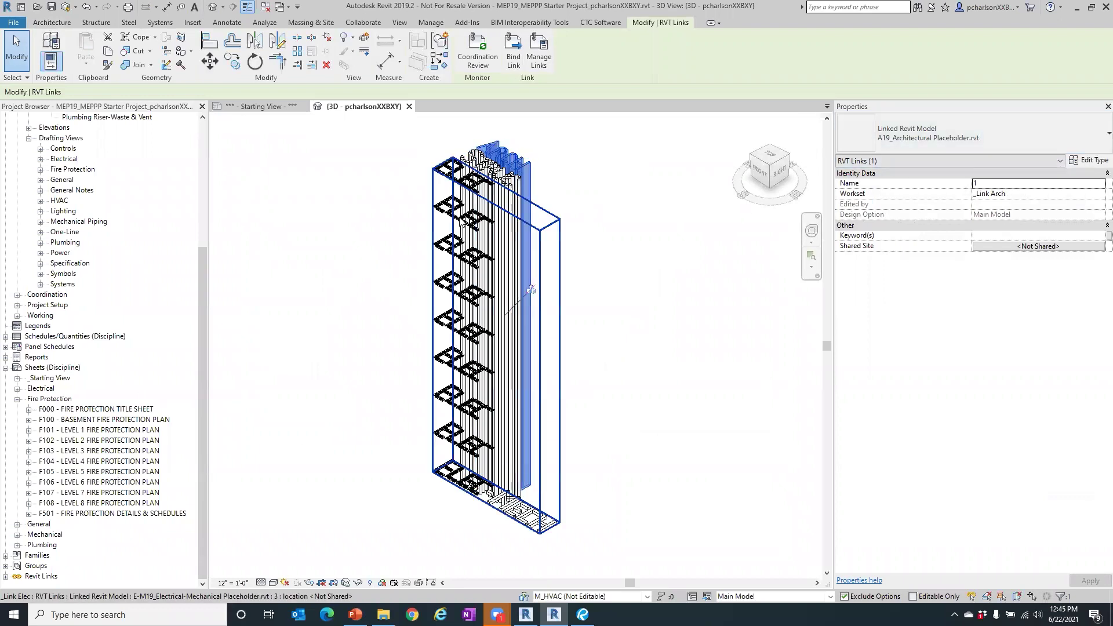
left_click(531, 289)
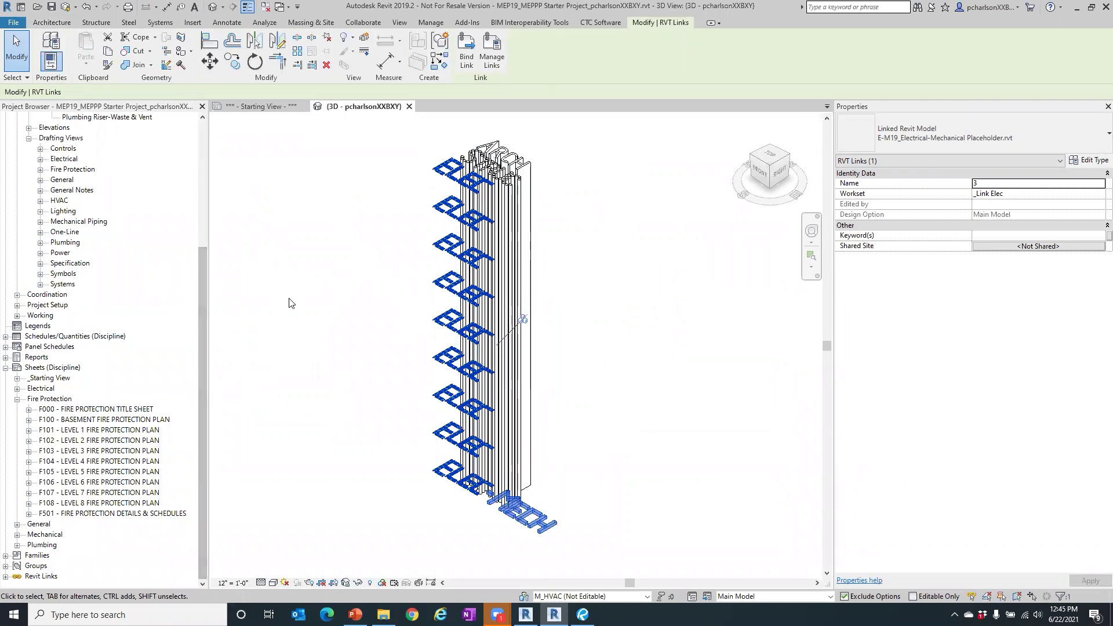
- Open the Project Setup 3D Diagram view from the Project Setup views and clear the link selection
left_click(17, 305)
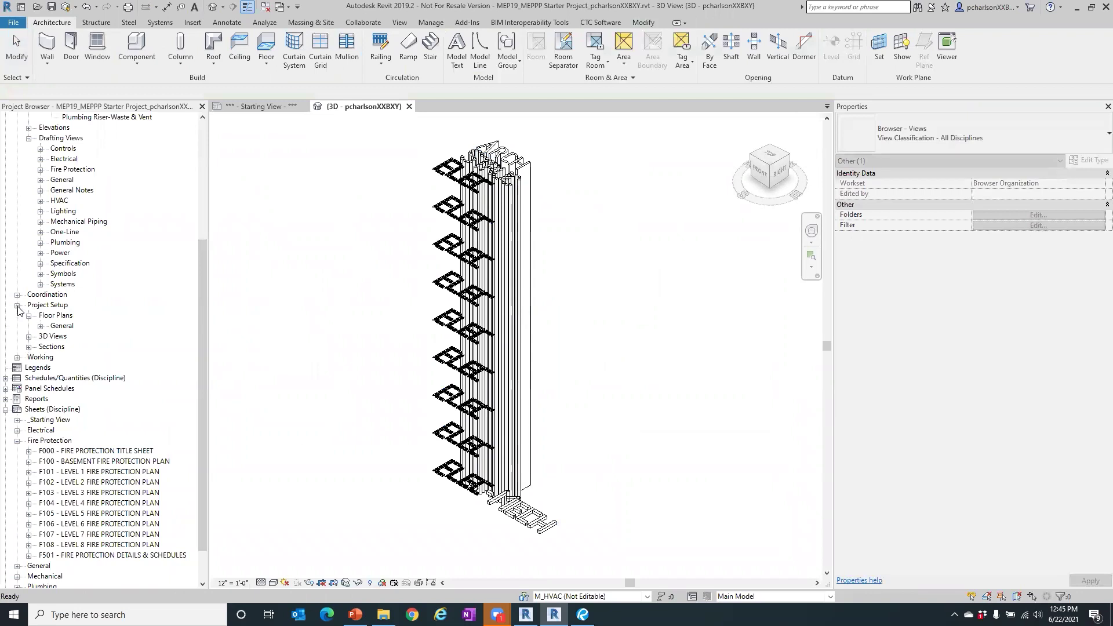
left_click(29, 337)
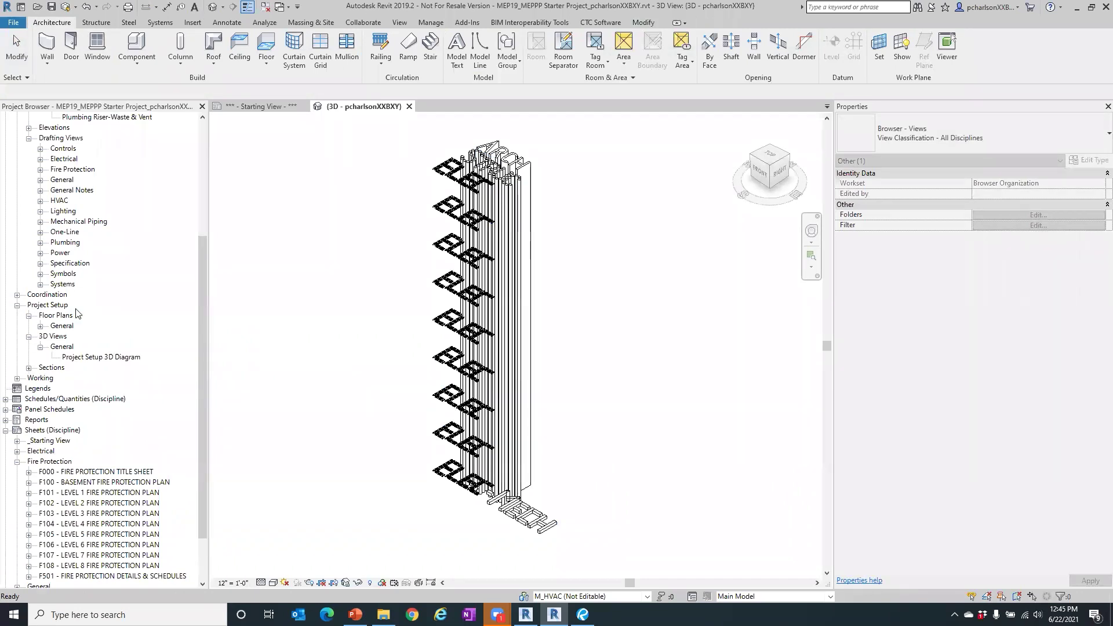
double_click(81, 357)
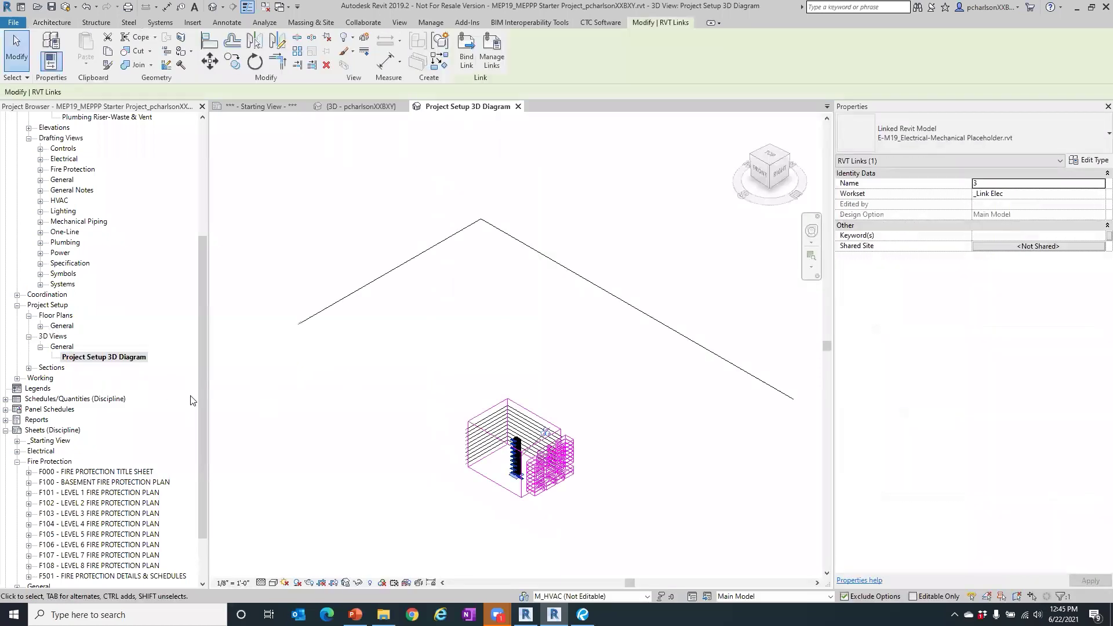
left_click(569, 522)
- Examine the levels from Basement to Roof, the placeholder links and the Overall Building scope box in the Project Setup 3D Diagram
scroll(569, 522, "up", 6)
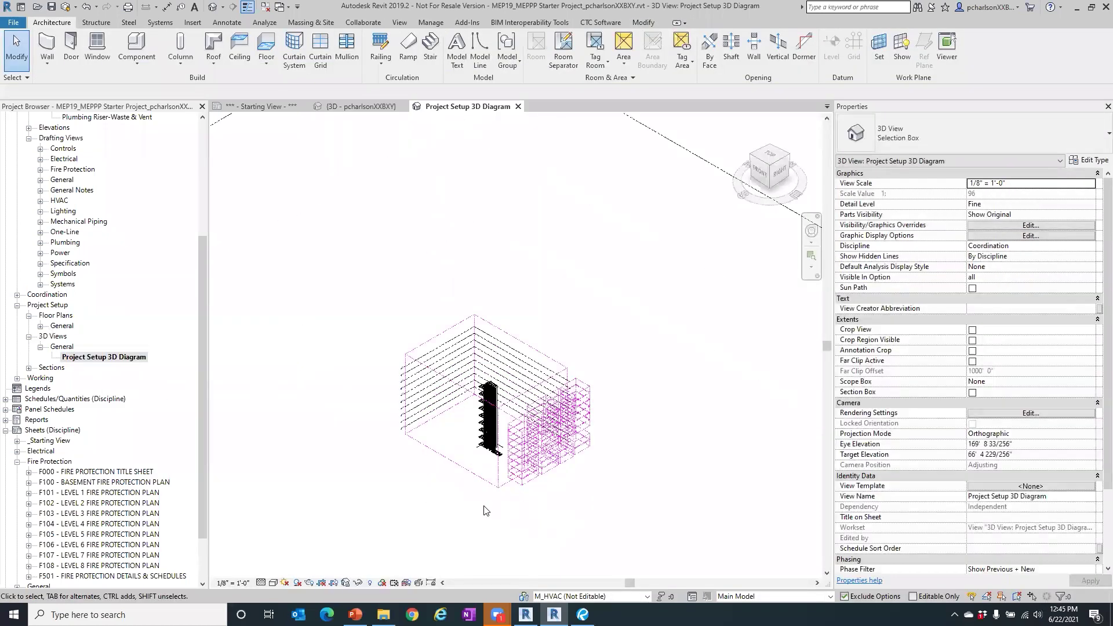
scroll(519, 499, "up", 2)
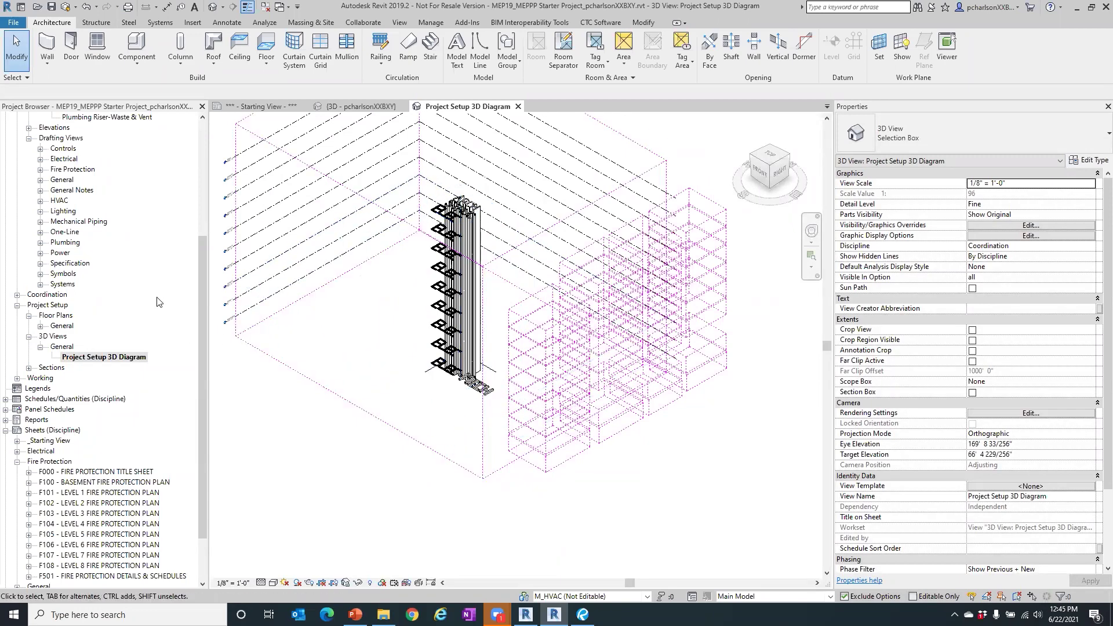
scroll(203, 243, "up", 1)
scroll(219, 179, "up", 3)
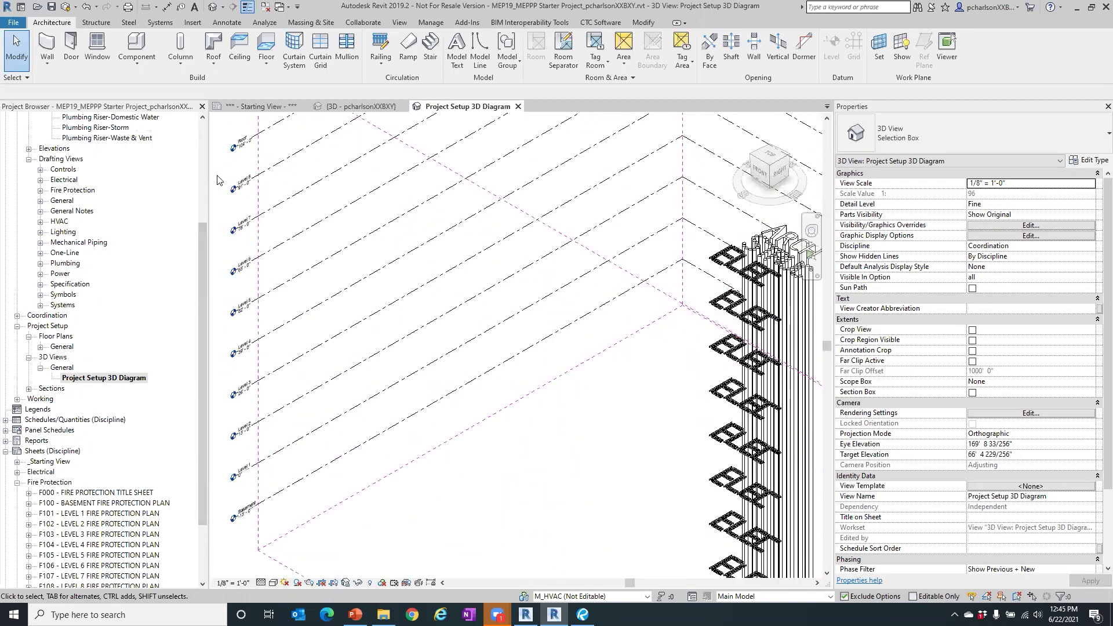
scroll(217, 180, "up", 3)
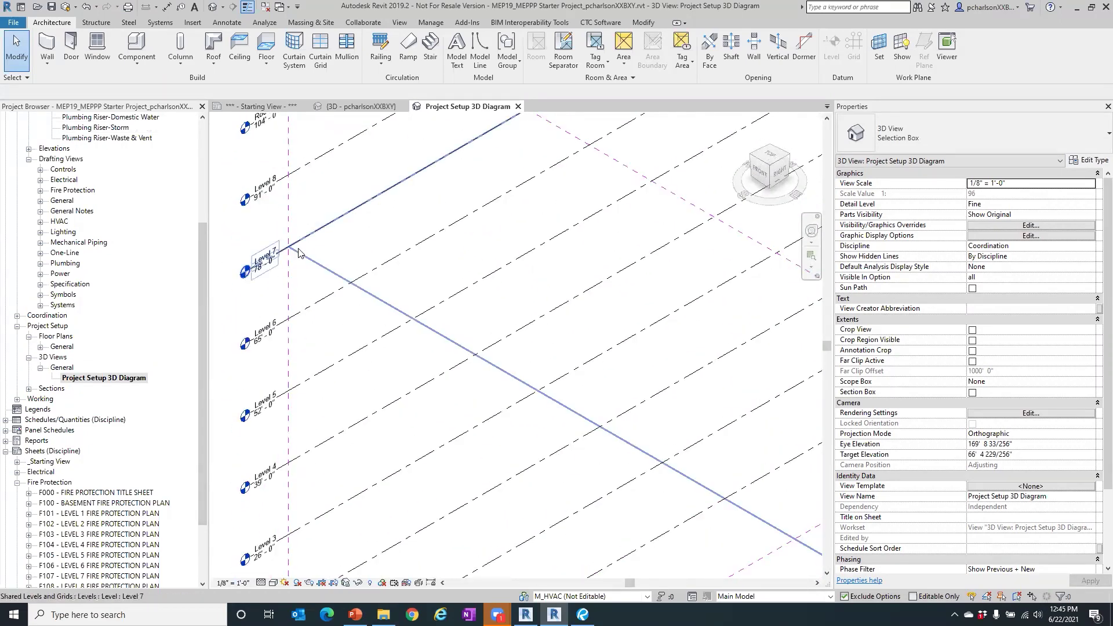
scroll(300, 261, "down", 3)
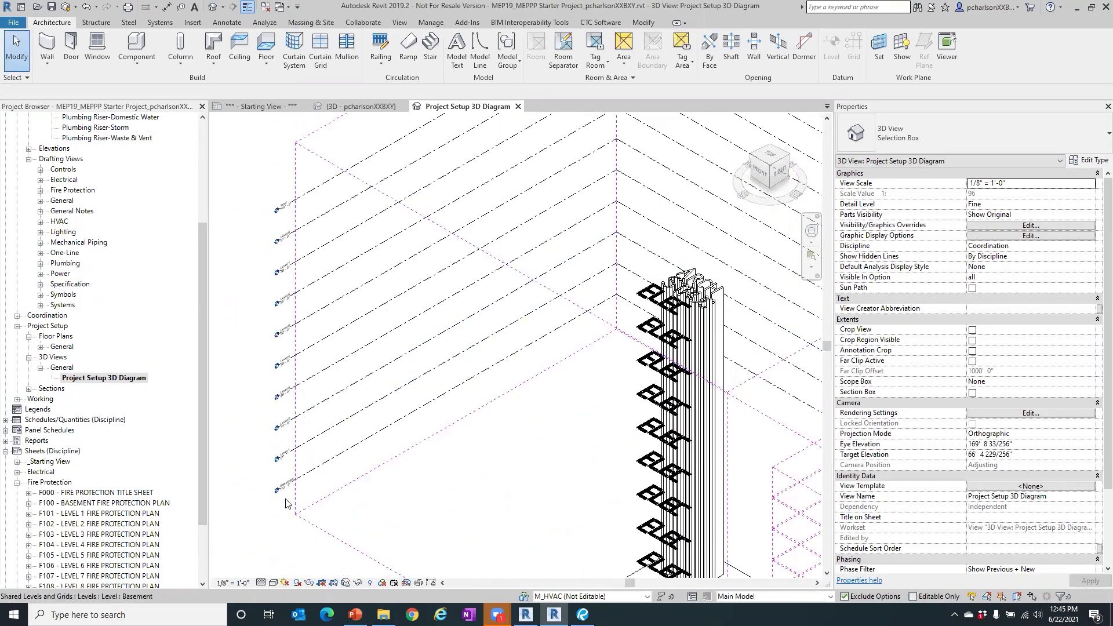
scroll(230, 265, "down", 2)
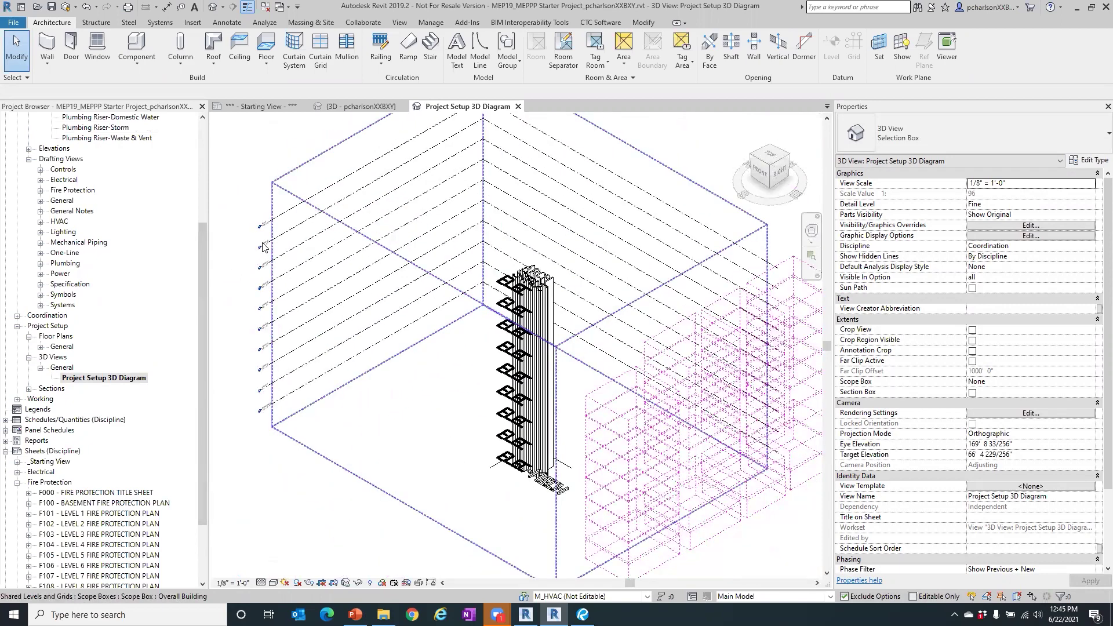
scroll(263, 247, "down", 2)
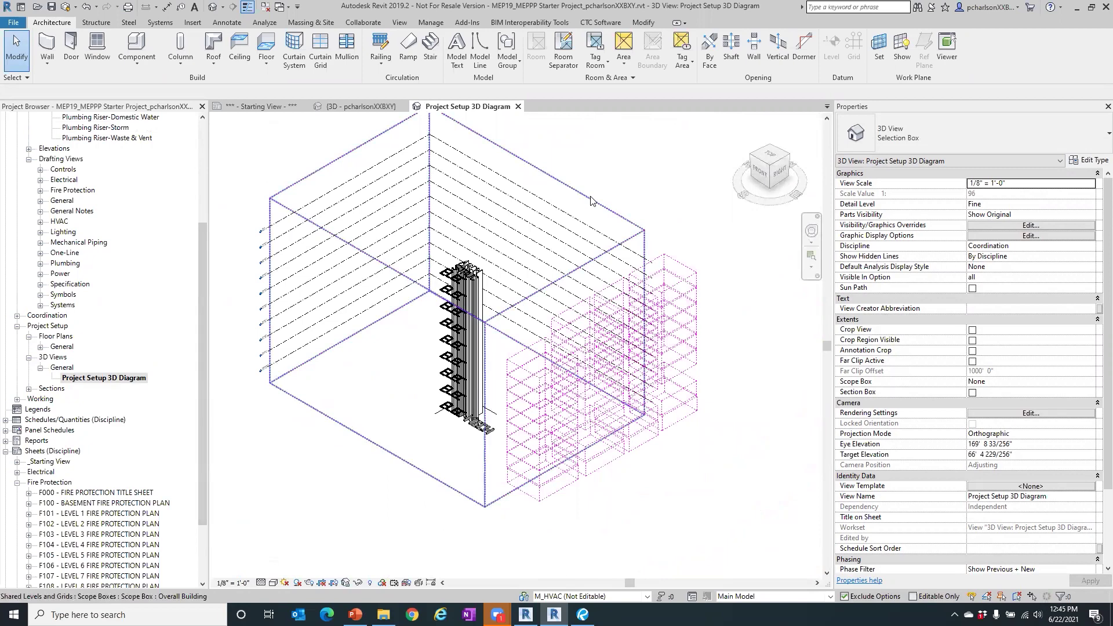
- Inspect the names and worksets of the Overall Building scope box and the Level 1 systems, power, HVAC and plumbing scope boxes, and clear the selection
left_click(610, 214)
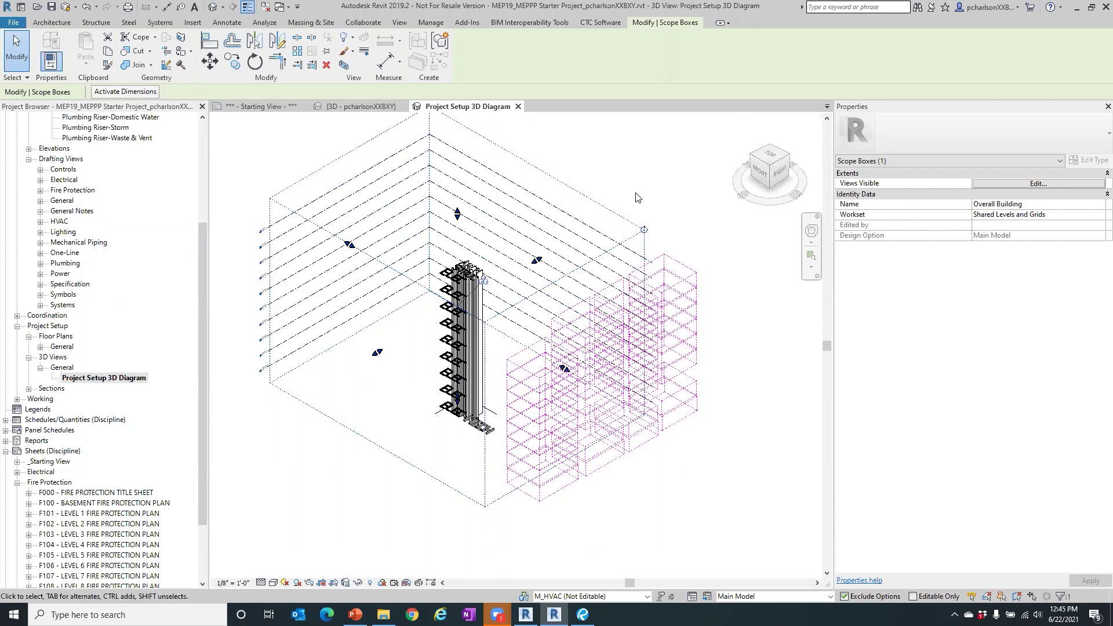
scroll(657, 428, "up", 4)
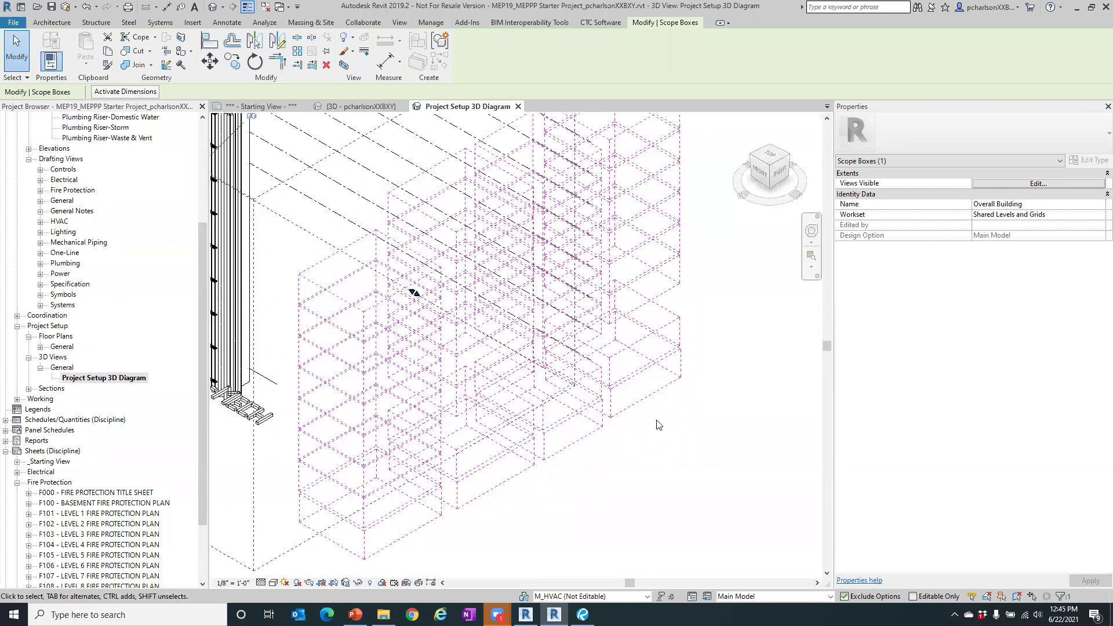
left_click(653, 400)
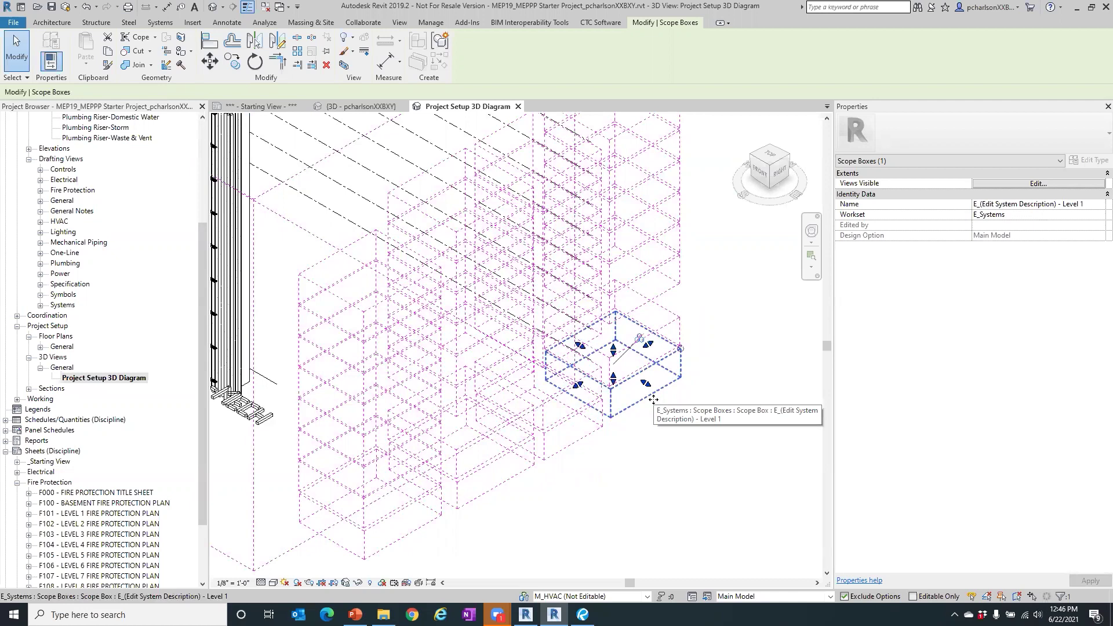
left_click(657, 434)
left_click(594, 443)
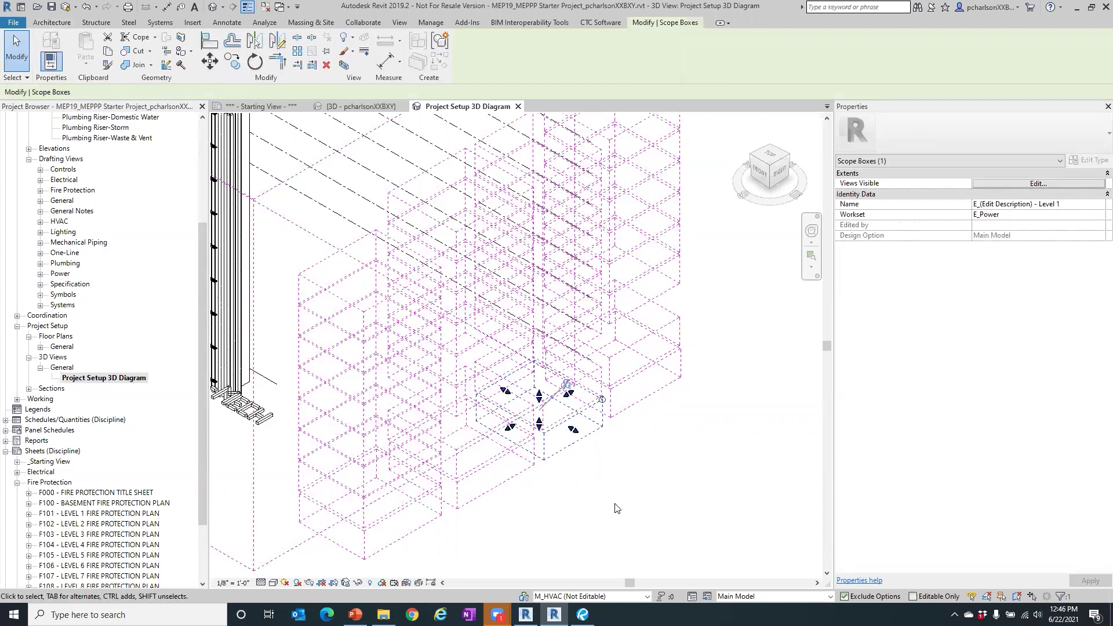
left_click(513, 488)
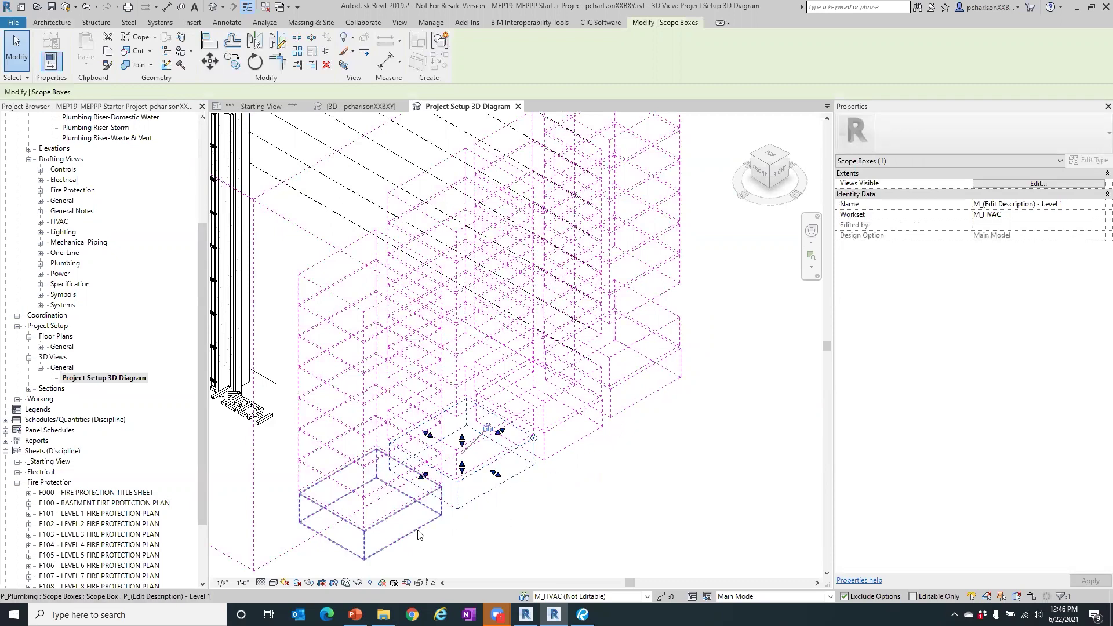
left_click(419, 534)
middle_click_drag(420, 534, 528, 503, "shift")
left_click(530, 503)
left_click(504, 486)
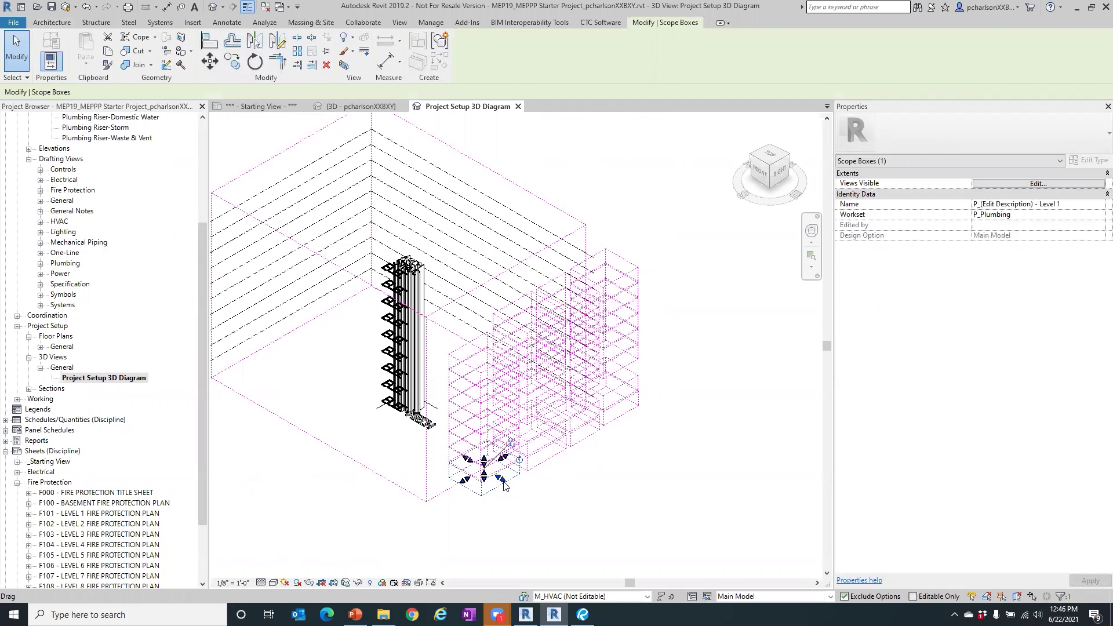
left_click_drag(504, 486, 502, 485)
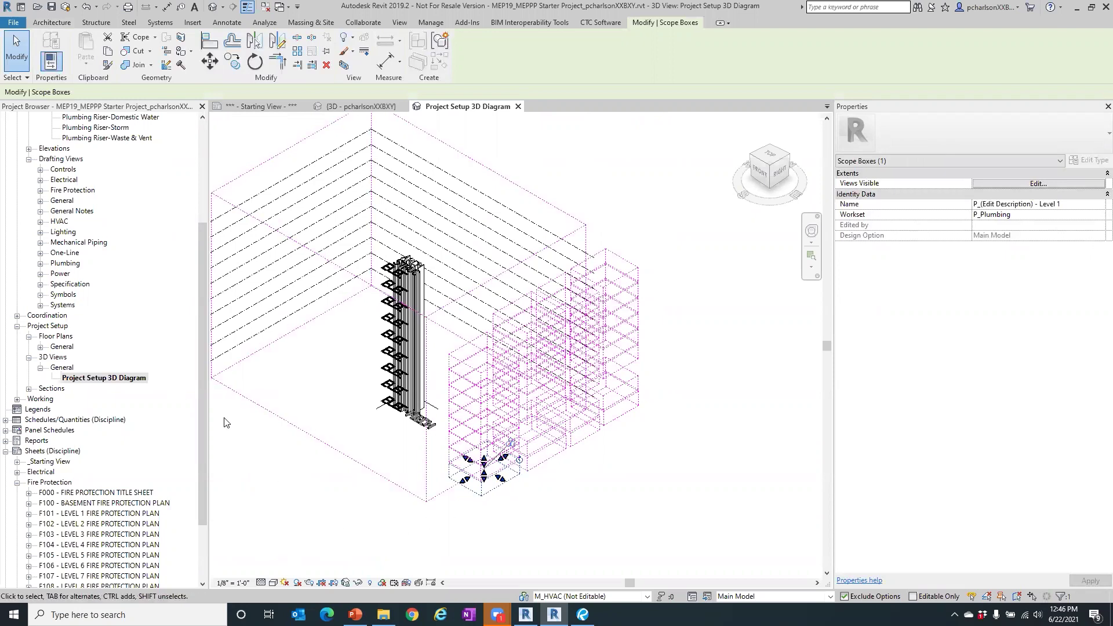
left_click(256, 445)
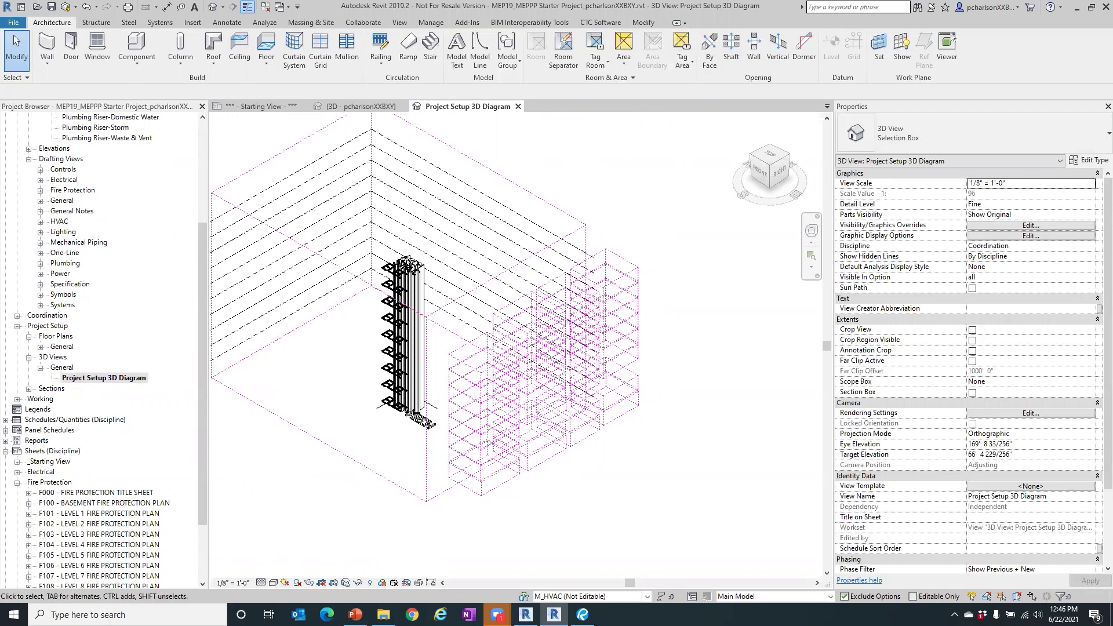
- Review the view organization schemes for the Project Browser, including View Classification - All Disciplines and Electrical, and leave without applying a change
left_click_drag(203, 229, 182, 110)
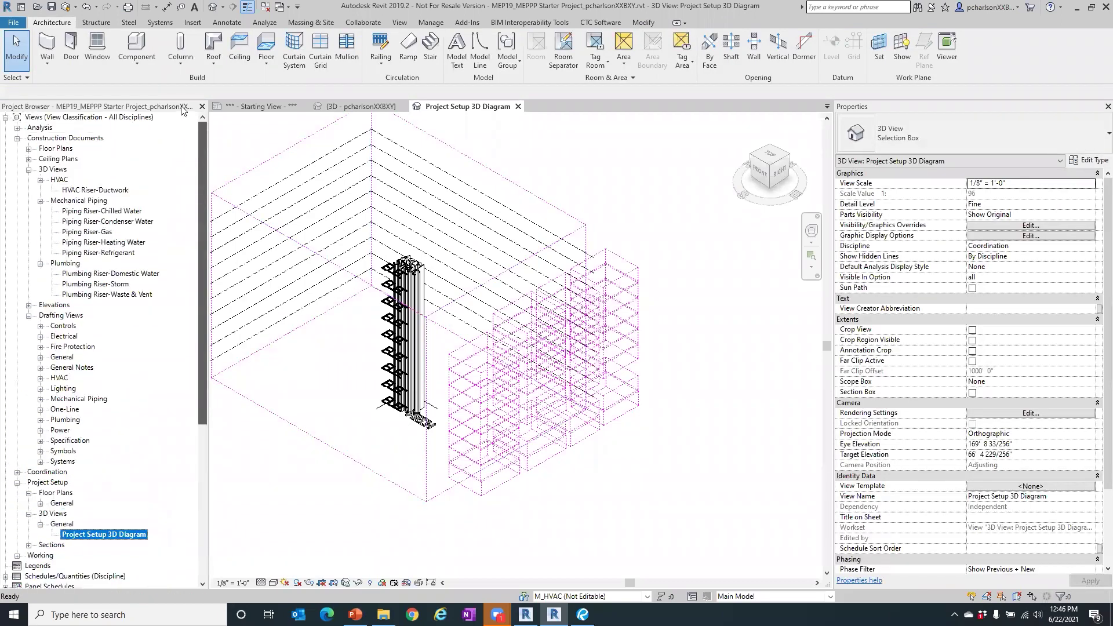
left_click(77, 118)
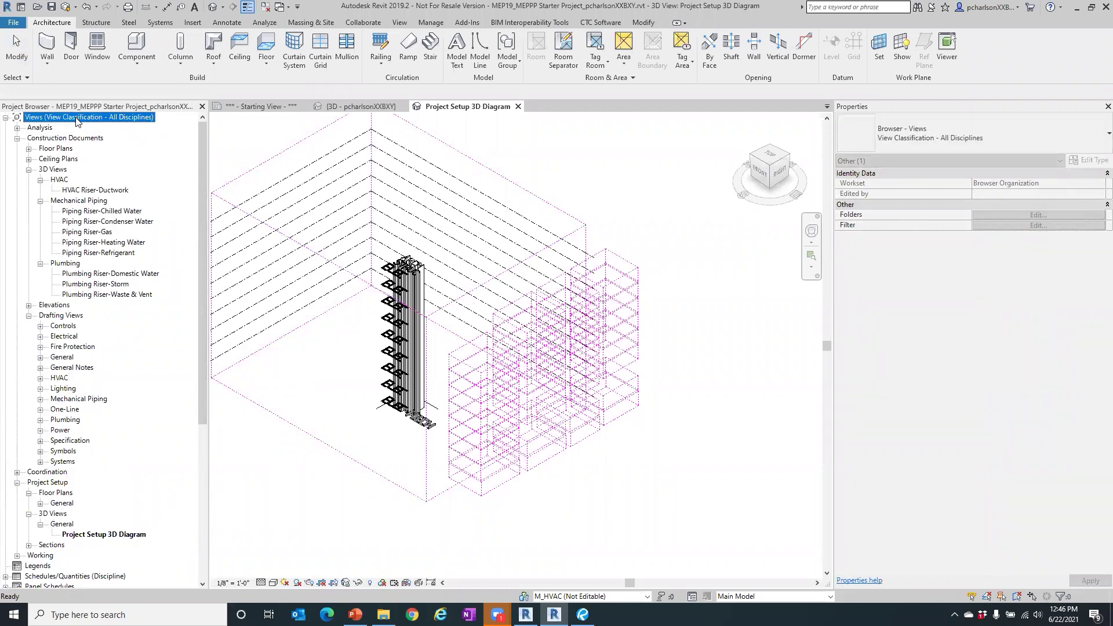
right_click(77, 119)
left_click(157, 126)
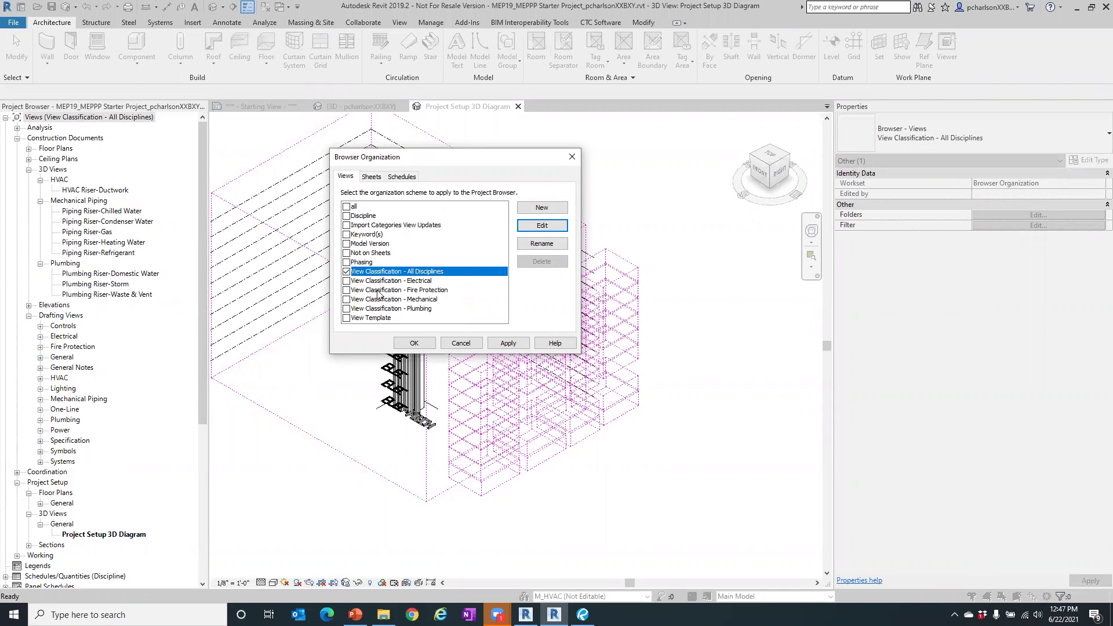
left_click(346, 281)
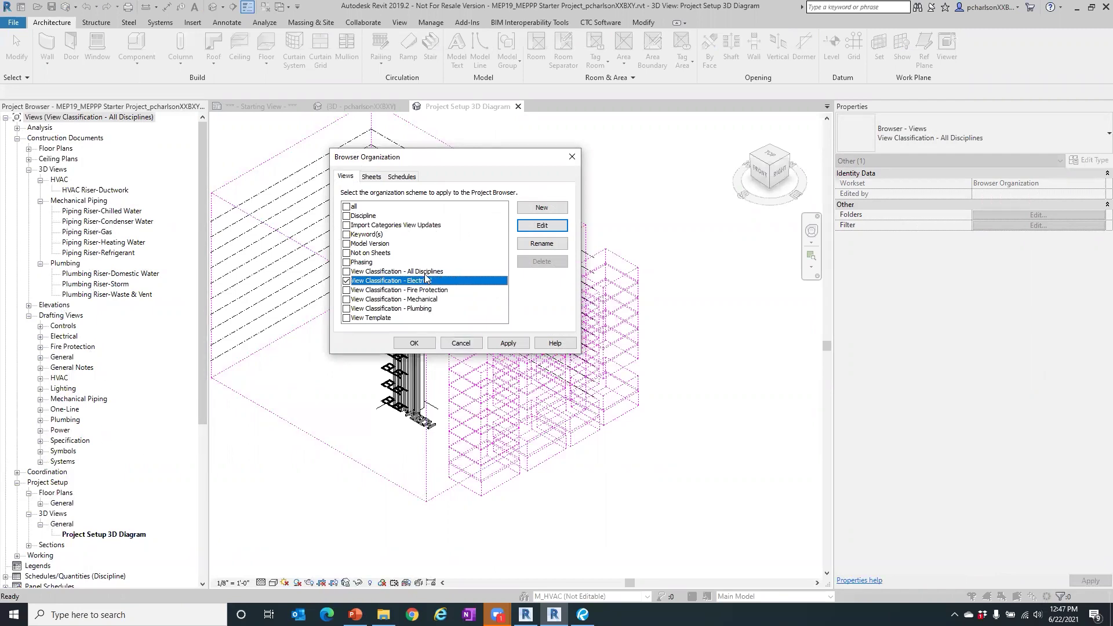
left_click(346, 271)
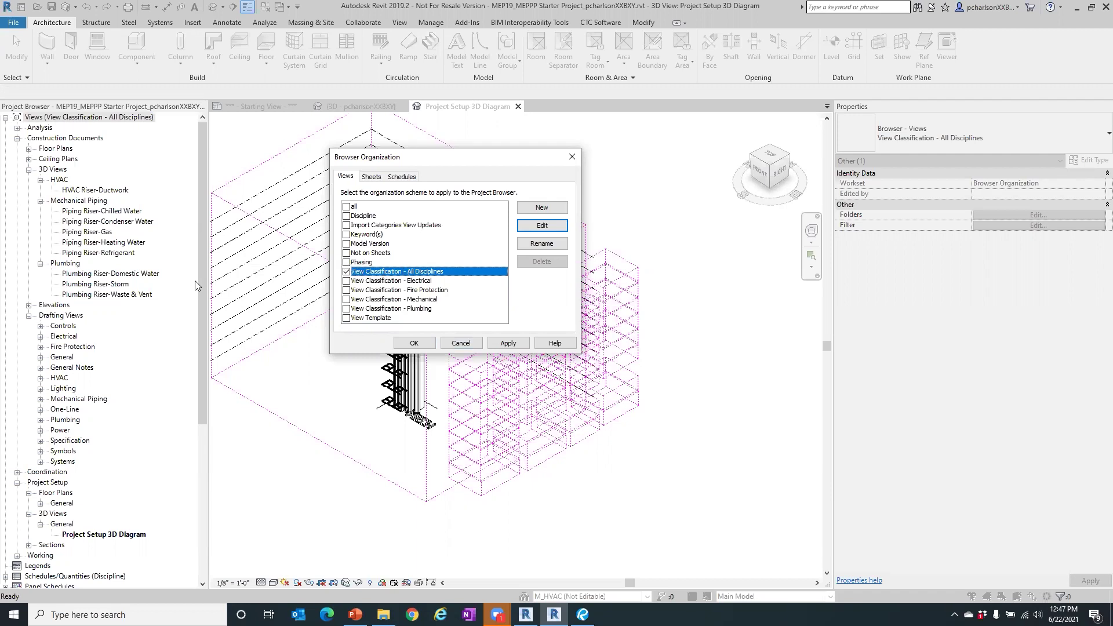
left_click(462, 342)
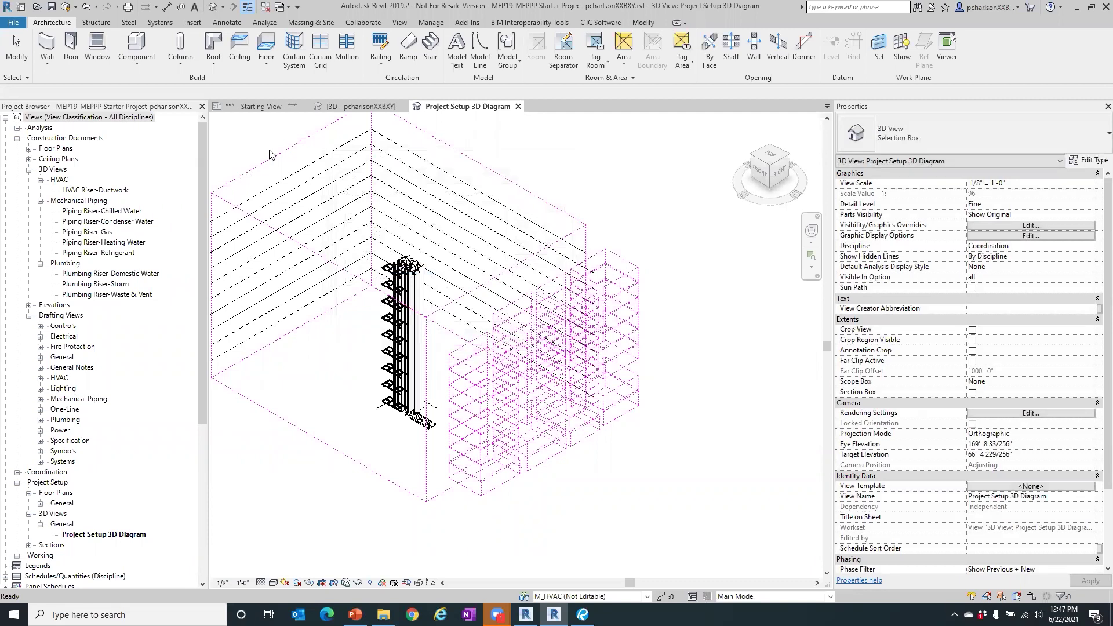
- Open the project's view filters and examine the rule-based filter list from the electrical (E_) to the plumbing (P_) filters
left_click(400, 25)
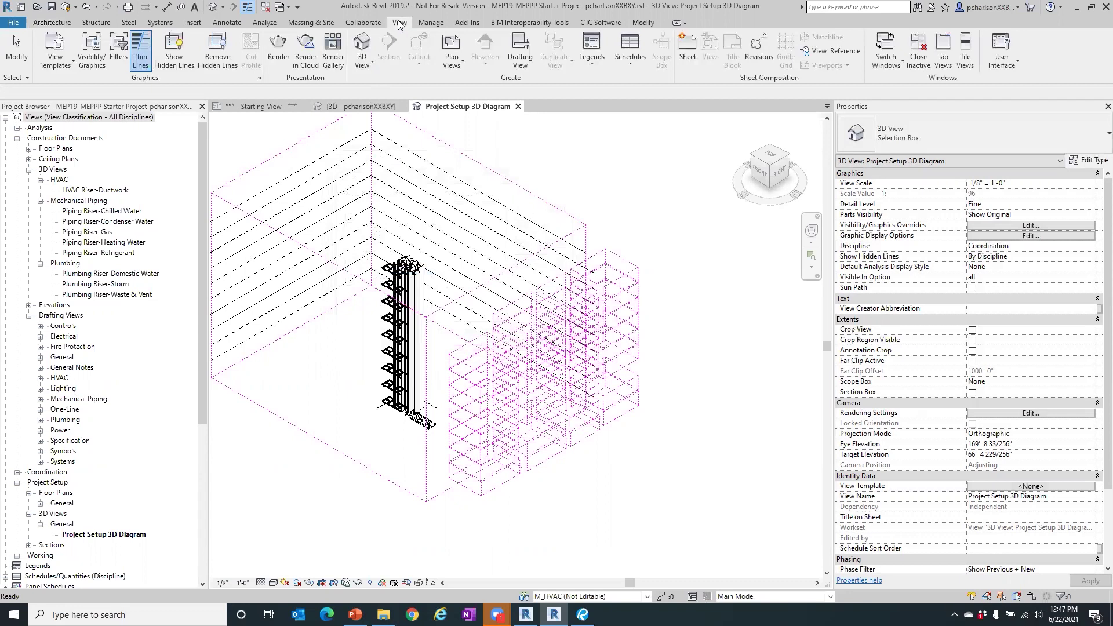
left_click(121, 53)
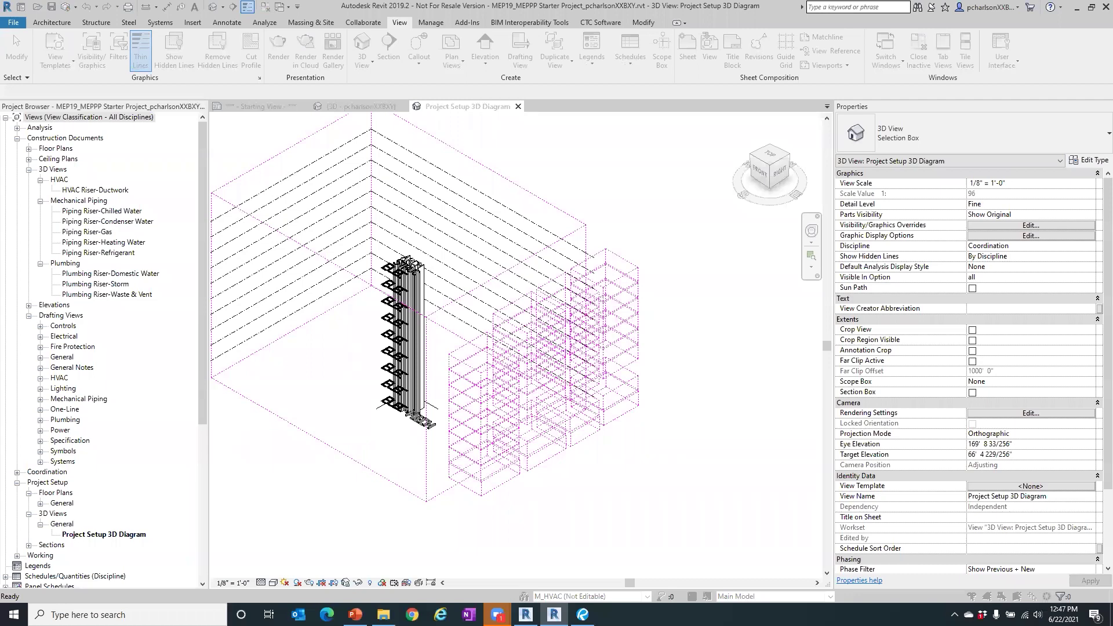
scroll(420, 359, "up", 5)
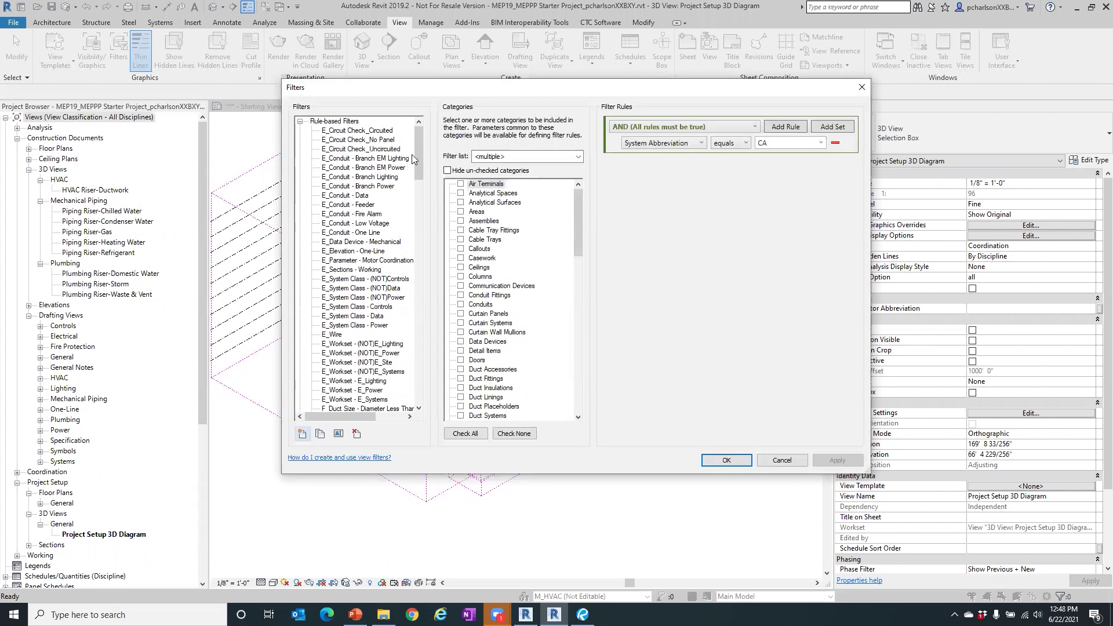
scroll(415, 141, "down", 2)
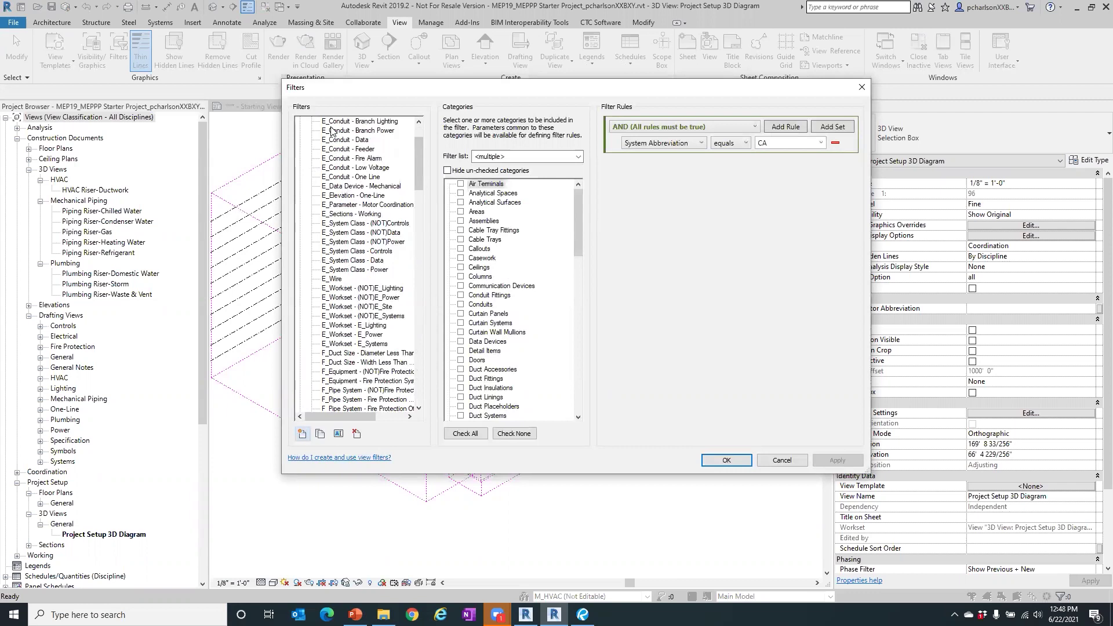
scroll(349, 259, "down", 2)
scroll(348, 259, "down", 2)
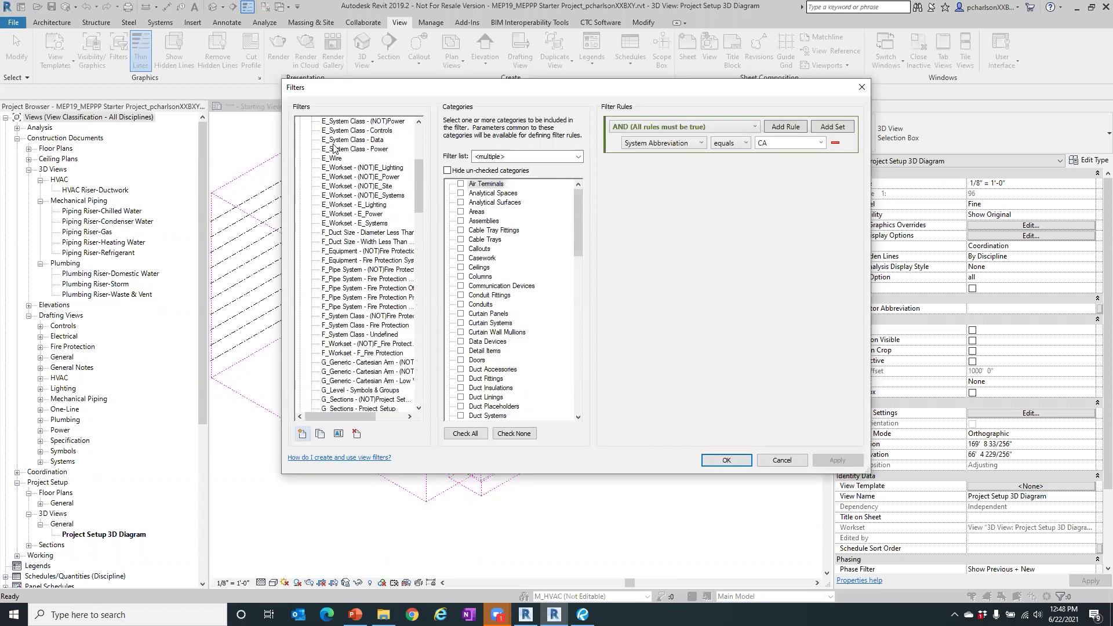
scroll(343, 217, "down", 4)
scroll(355, 233, "down", 2)
scroll(337, 256, "down", 5)
left_click_drag(418, 277, 414, 369)
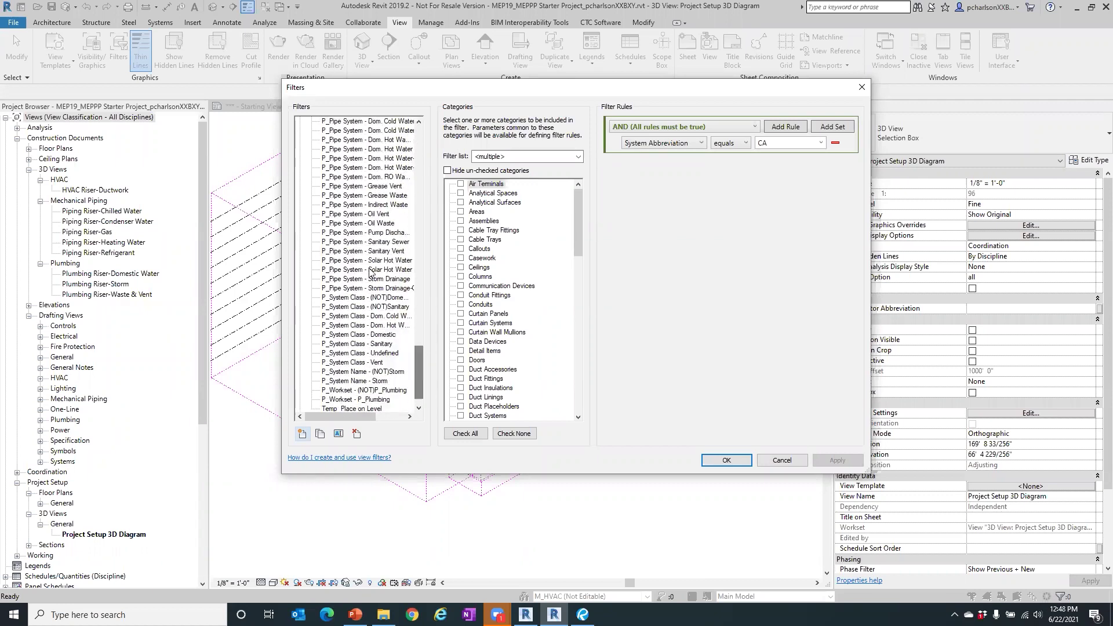
- Inspect the filter rules of the P_Pipe System compressed air, domestic cold water, hot water and RO water filters, and close without changes
scroll(374, 208, "up", 4)
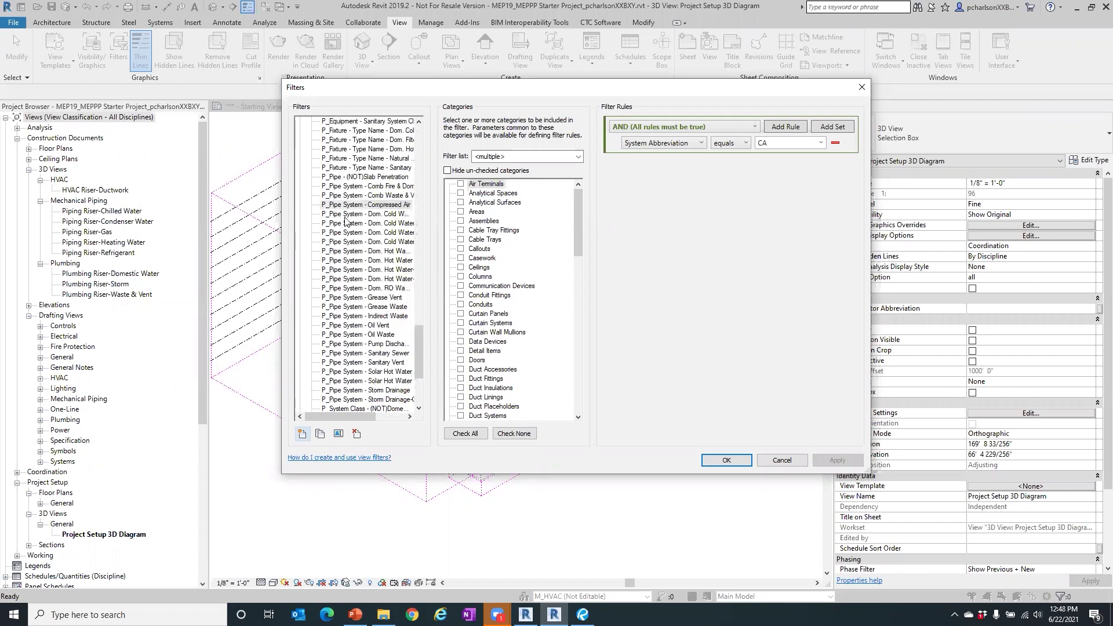
left_click(356, 207)
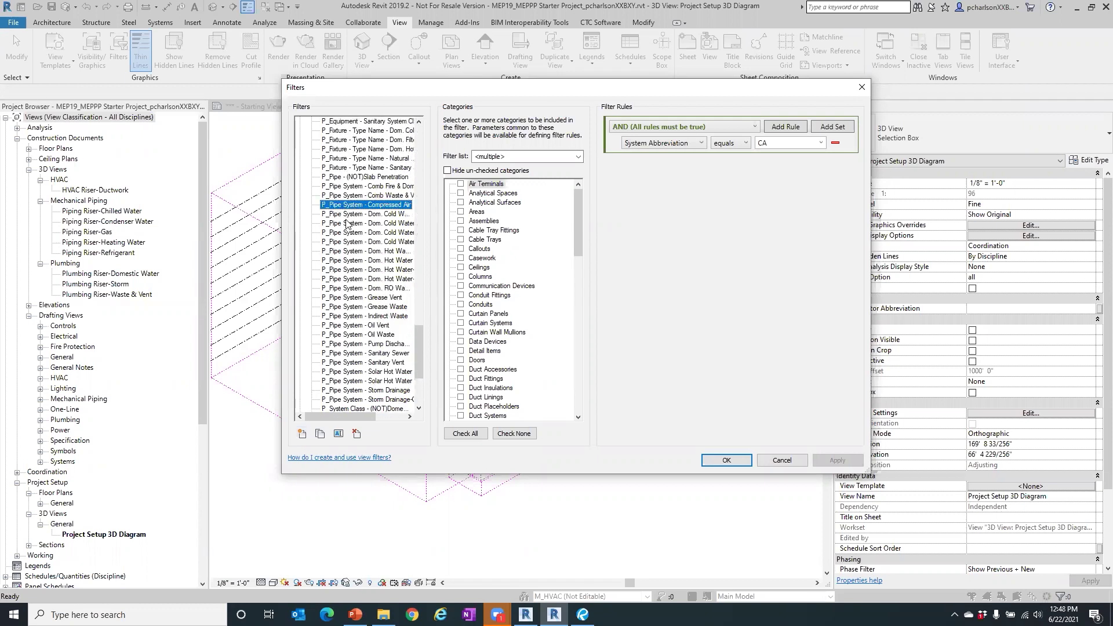
left_click(348, 224)
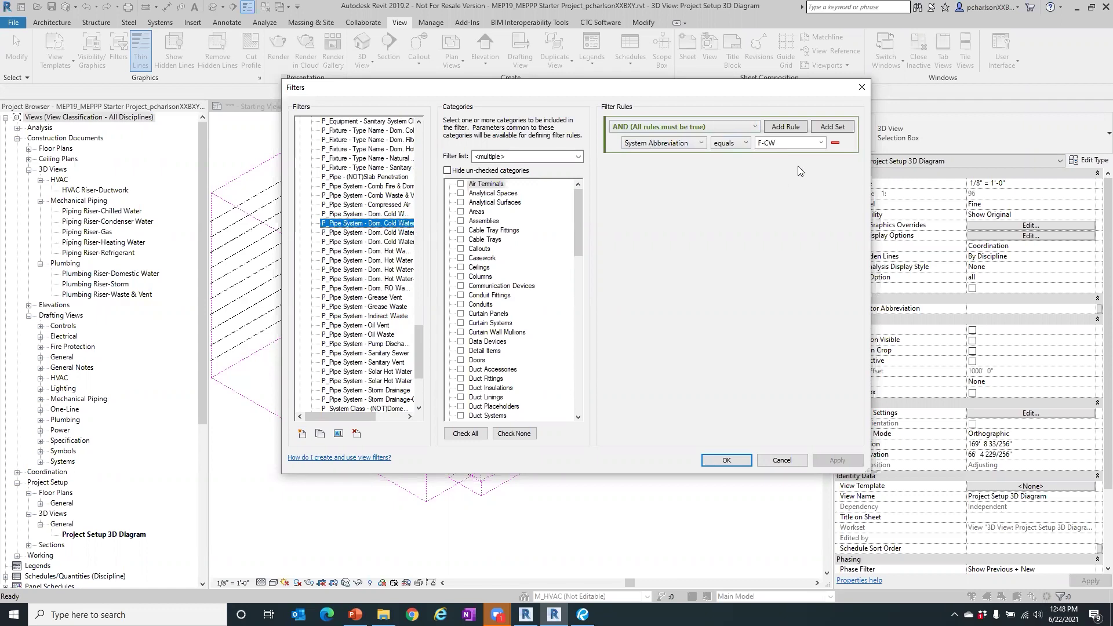
left_click(386, 241)
left_click(383, 260)
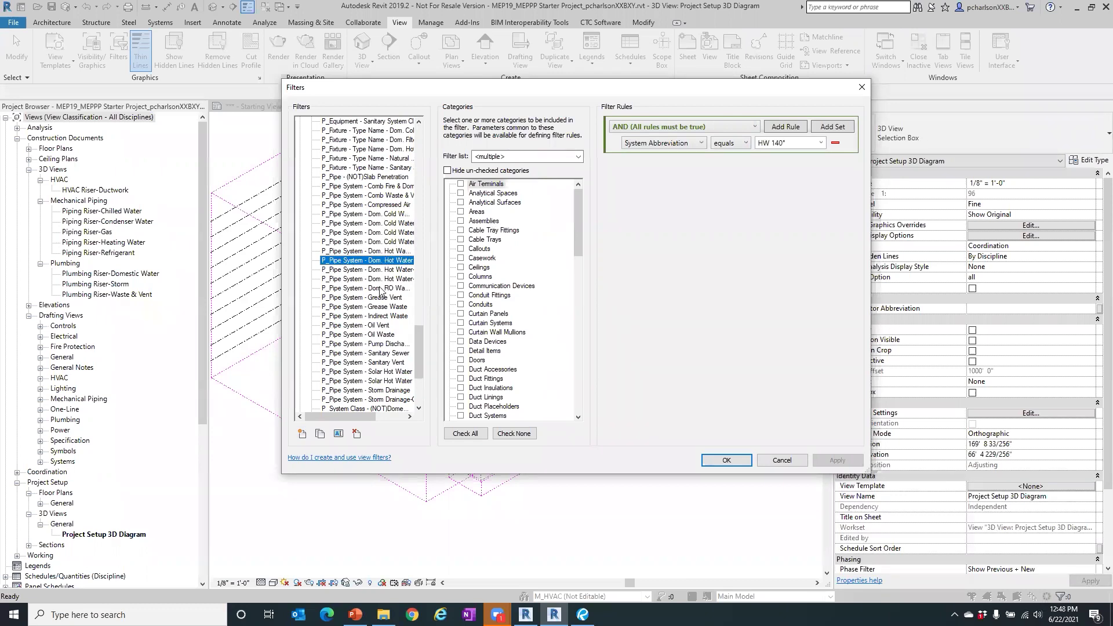
left_click(381, 289)
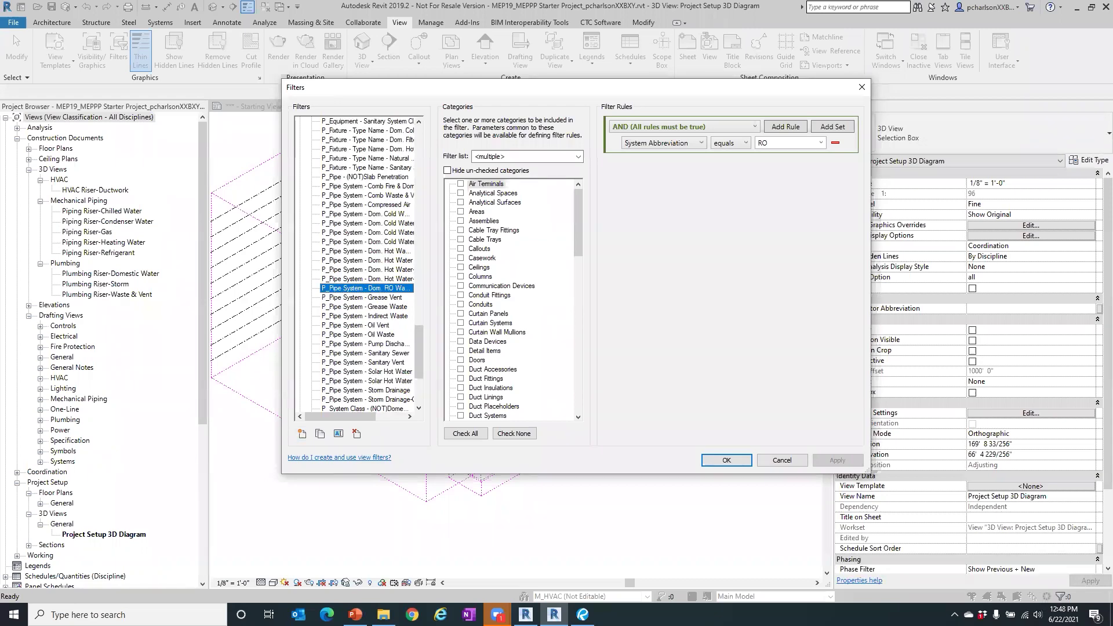
left_click(775, 460)
- Expand Schedules/Quantities in the Project Browser, collapse its Electrical group and expand its Mechanical group to view the schedule categories
left_click(201, 145)
left_click_drag(202, 145, 202, 299)
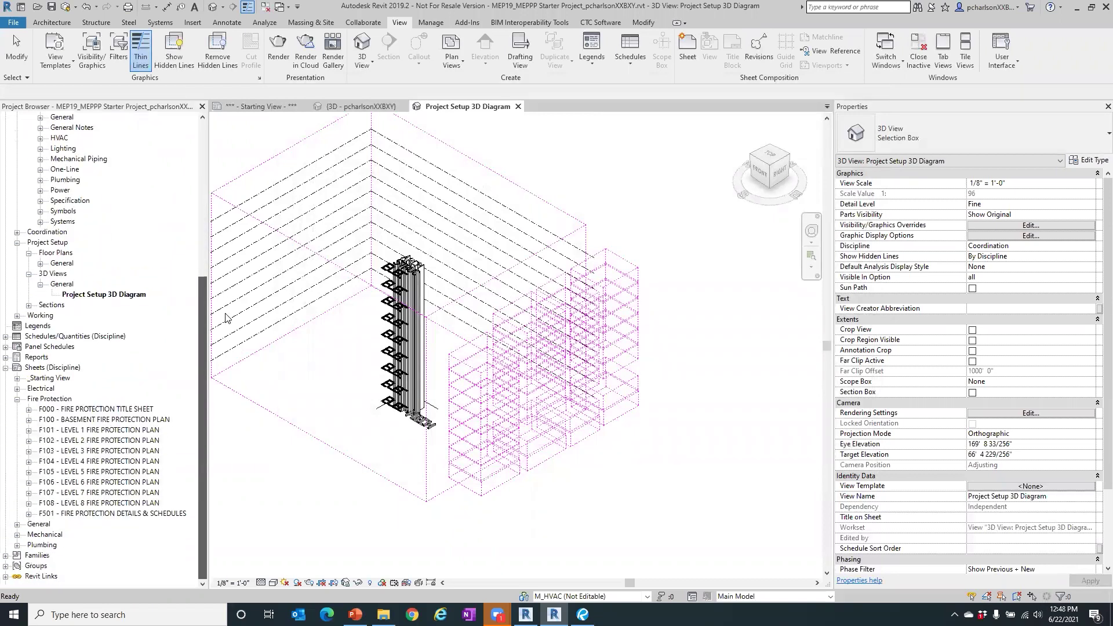
left_click(5, 337)
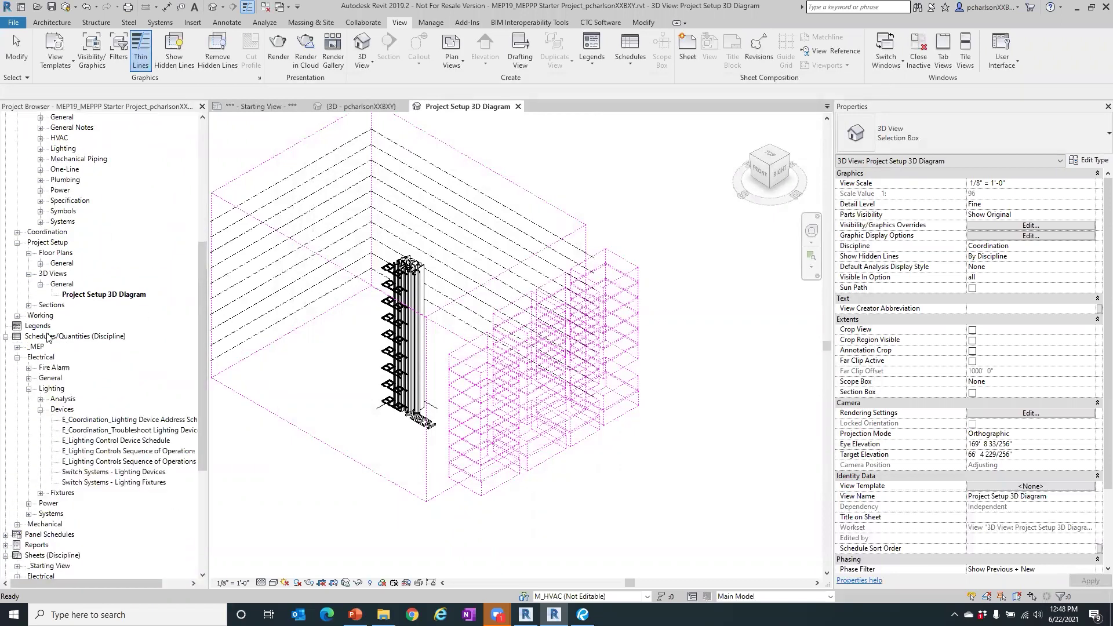
scroll(29, 362, "down", 1)
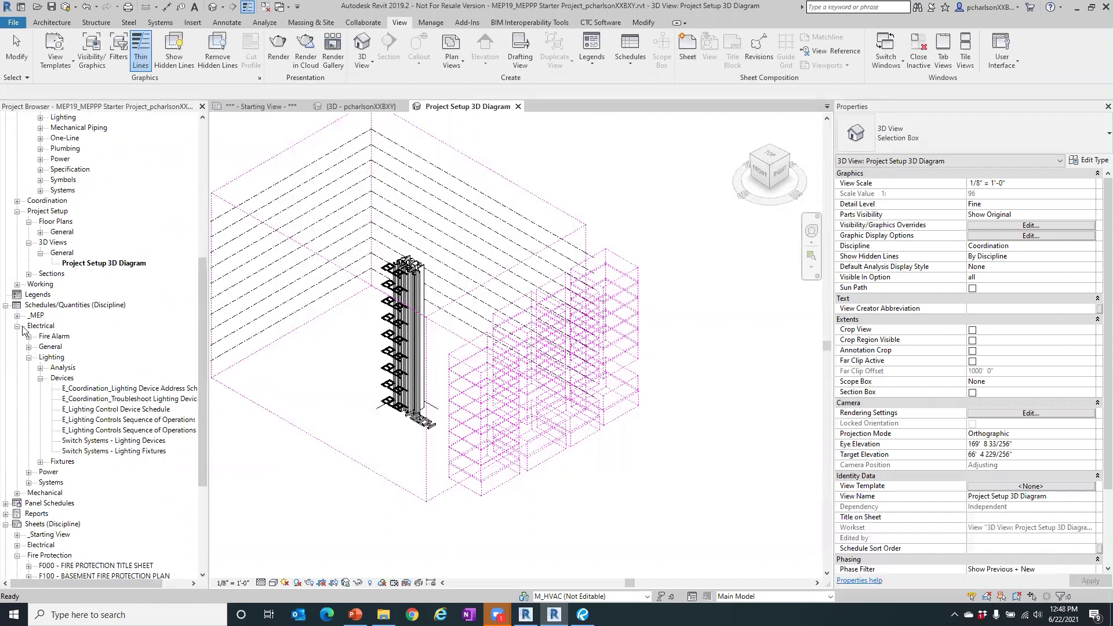
left_click(18, 327)
left_click(17, 336)
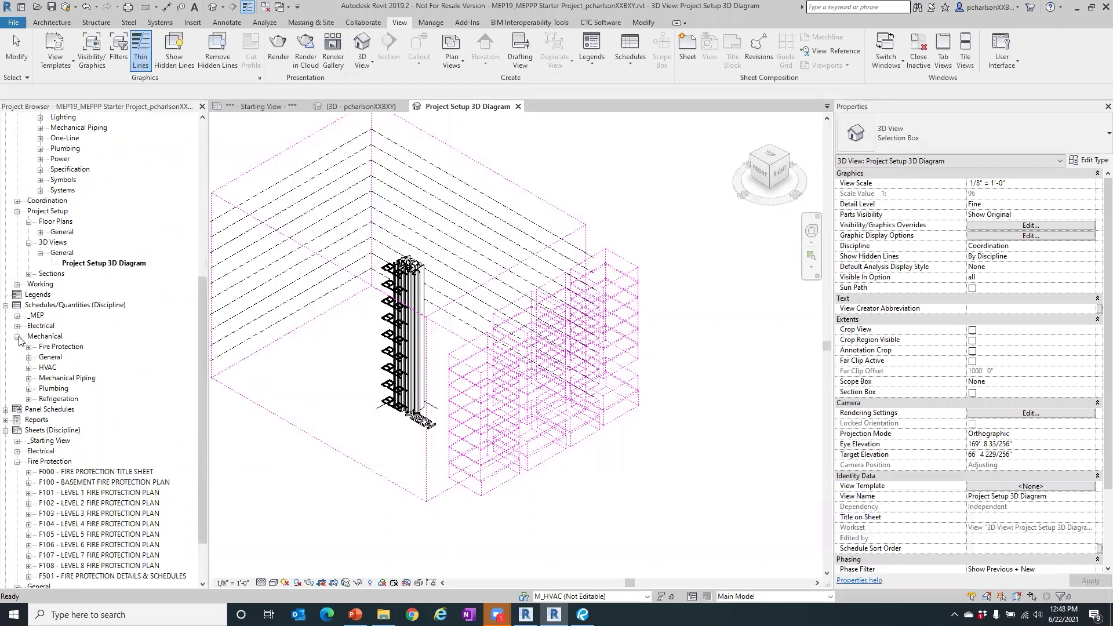
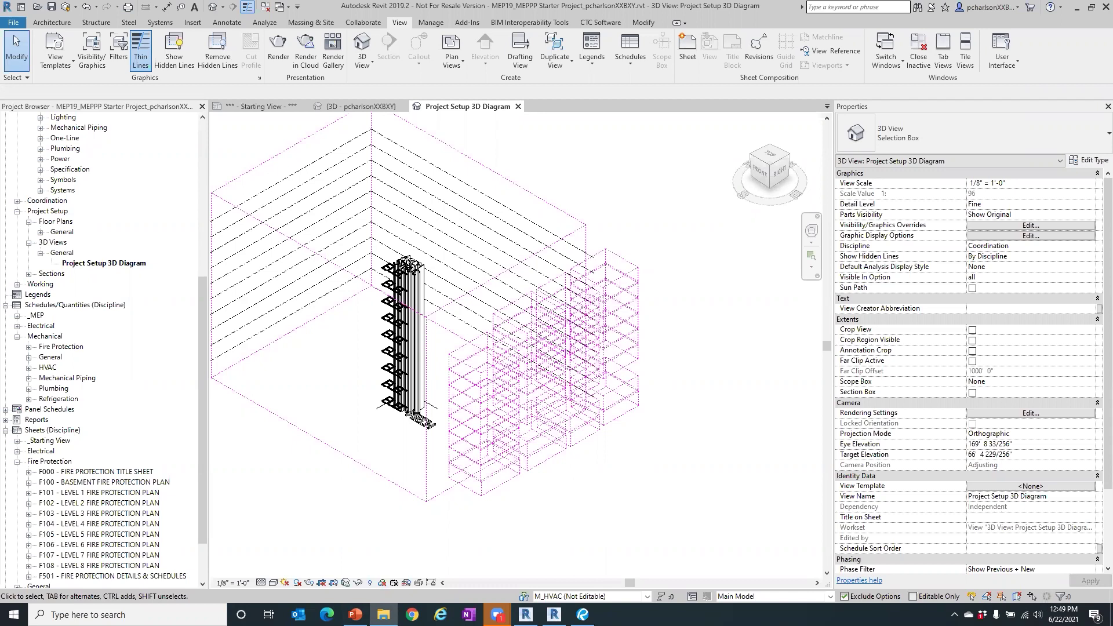
- Open MEP19_MEPP Starter Project Setup Instructions.xlsx from the MEPPP Users Manual folder in Excel and skim the whole process list
double_click(335, 287)
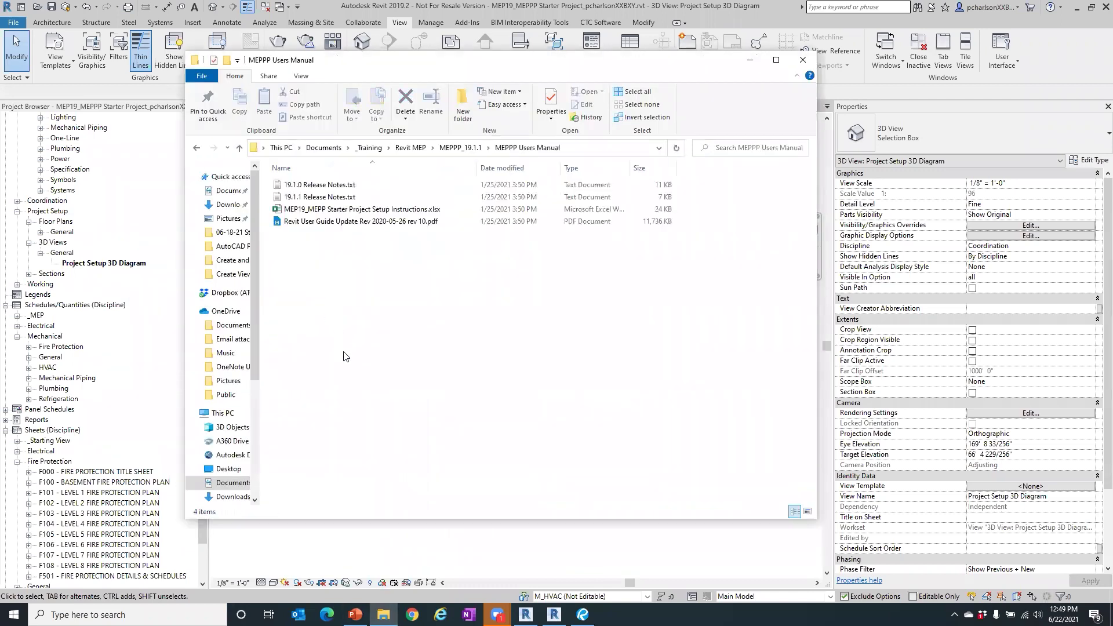
double_click(356, 209)
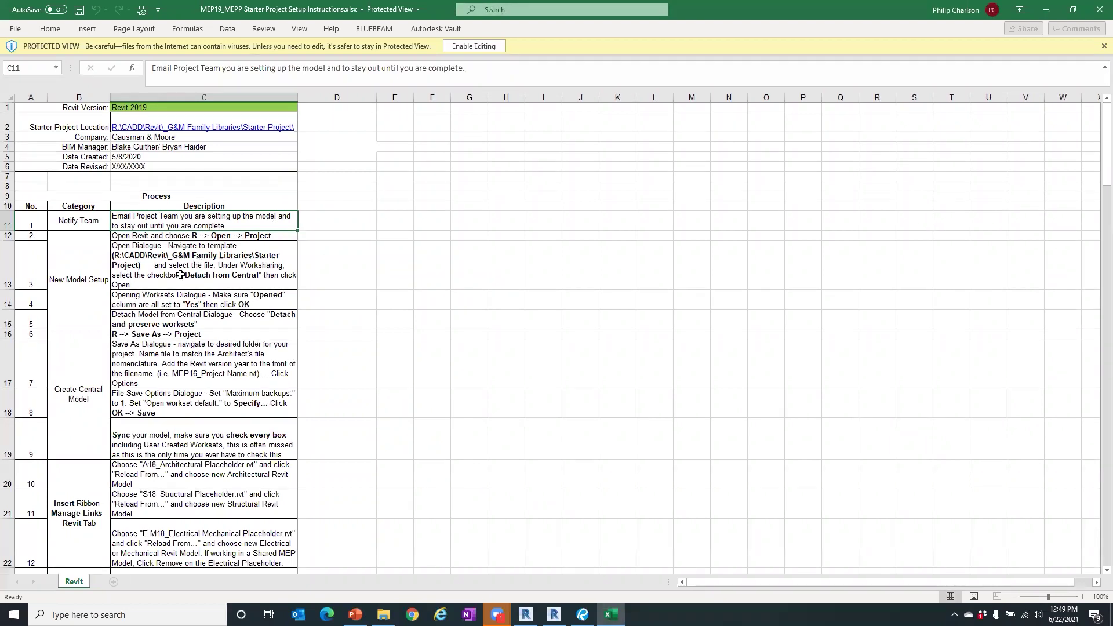
scroll(181, 274, "down", 1)
scroll(180, 274, "down", 1)
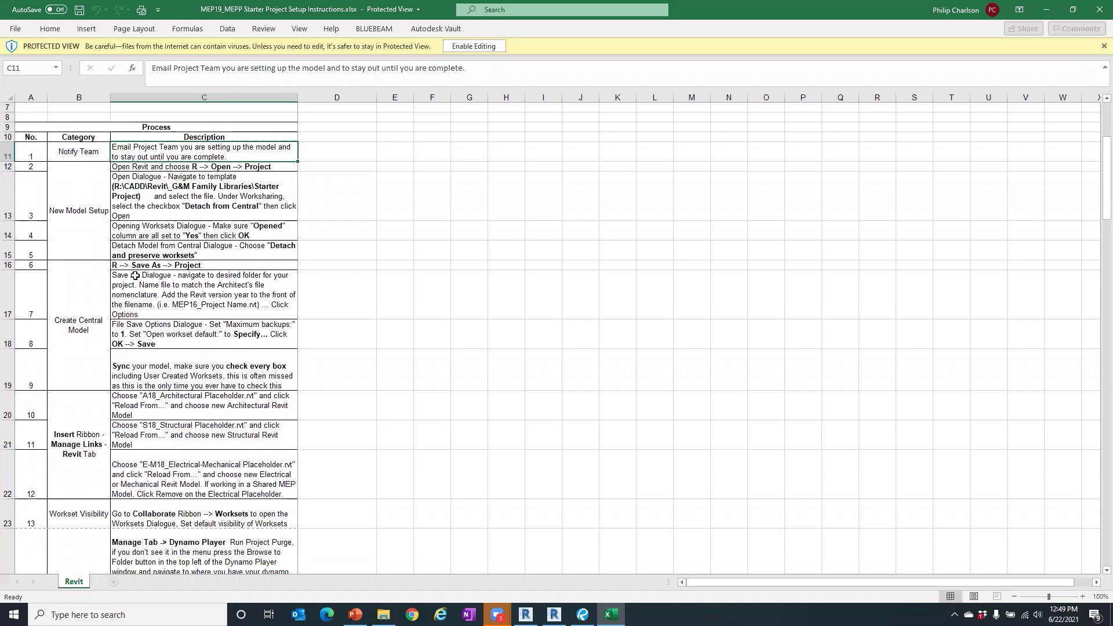
scroll(144, 448, "down", 4)
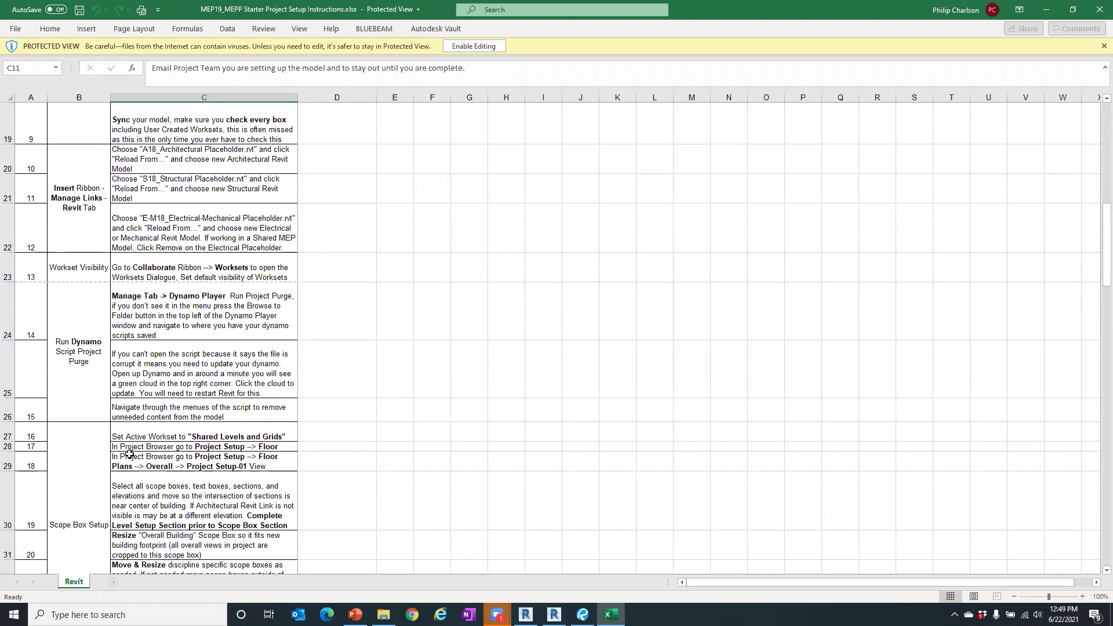
scroll(129, 452, "down", 11)
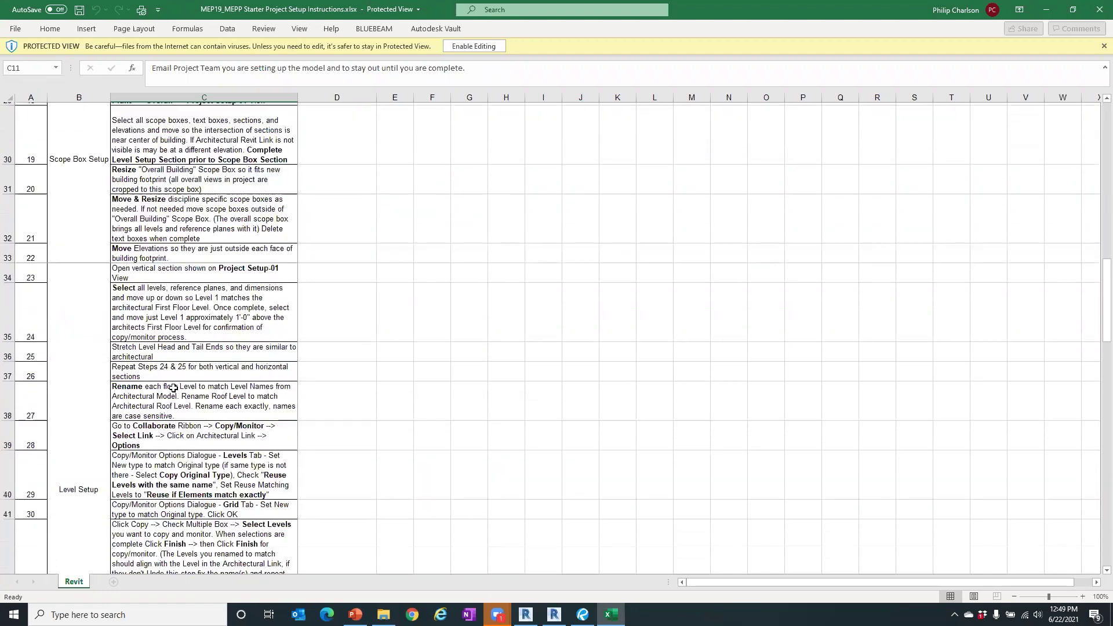
scroll(173, 387, "down", 11)
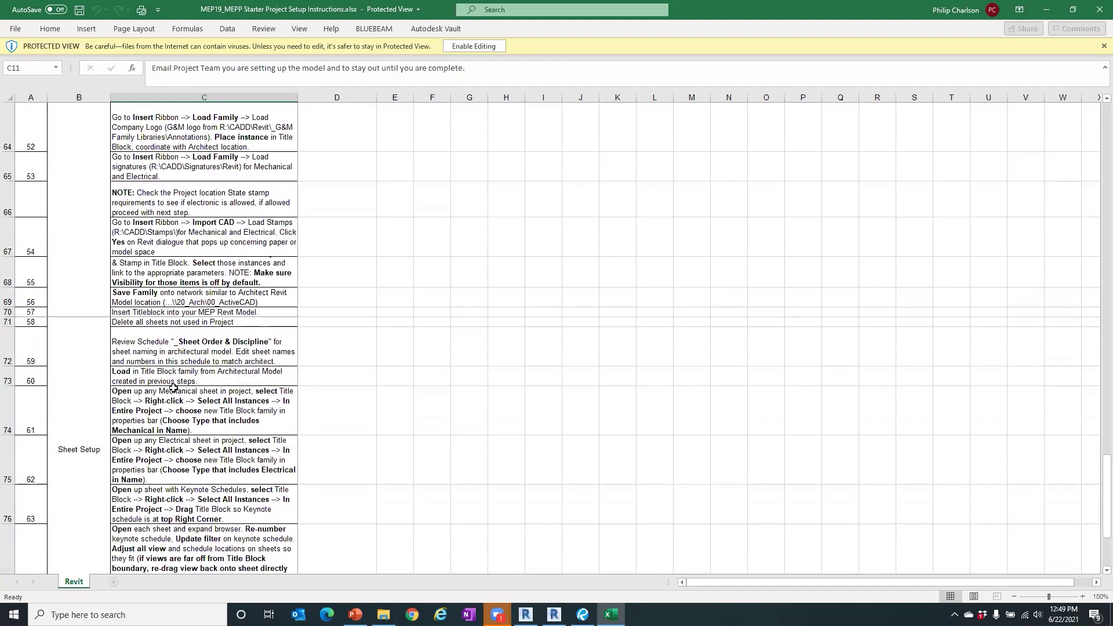
scroll(174, 387, "up", 6)
scroll(172, 388, "down", 1)
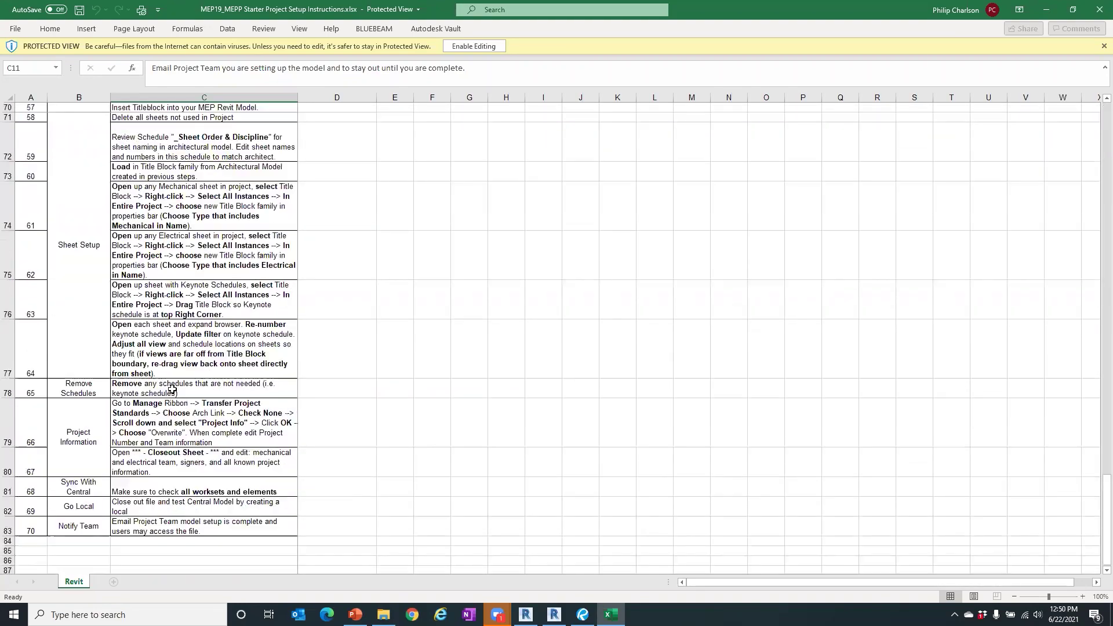
scroll(150, 501, "up", 20)
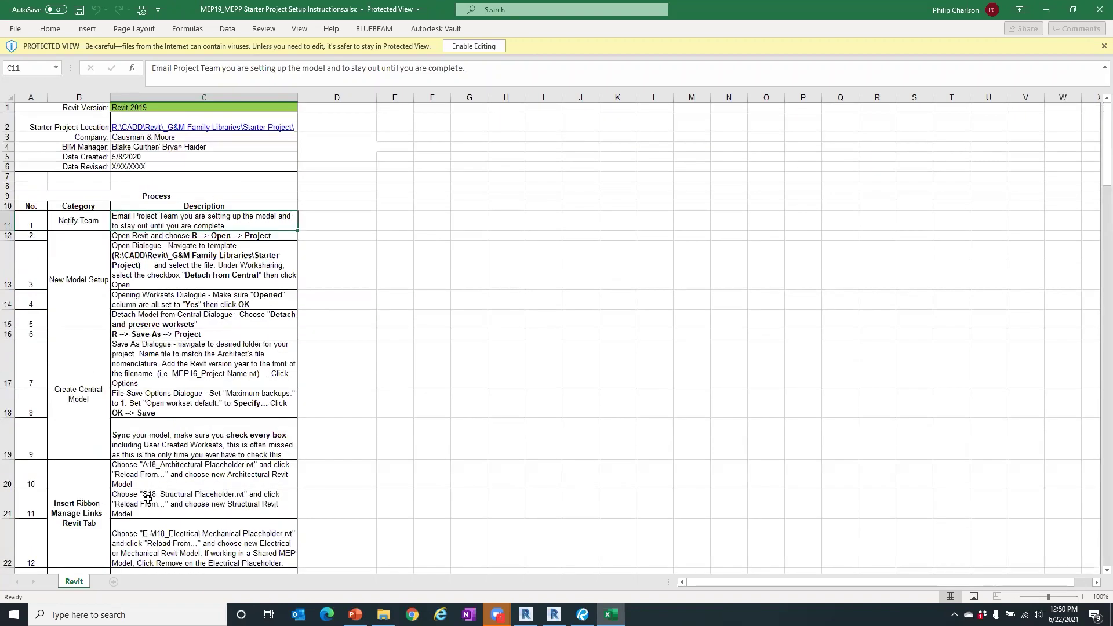
- Read the setup instructions from New Model Setup and Create Central Model through Manage Links, Workset Visibility, Dynamo purge and Scope Box Setup
scroll(140, 468, "down", 2)
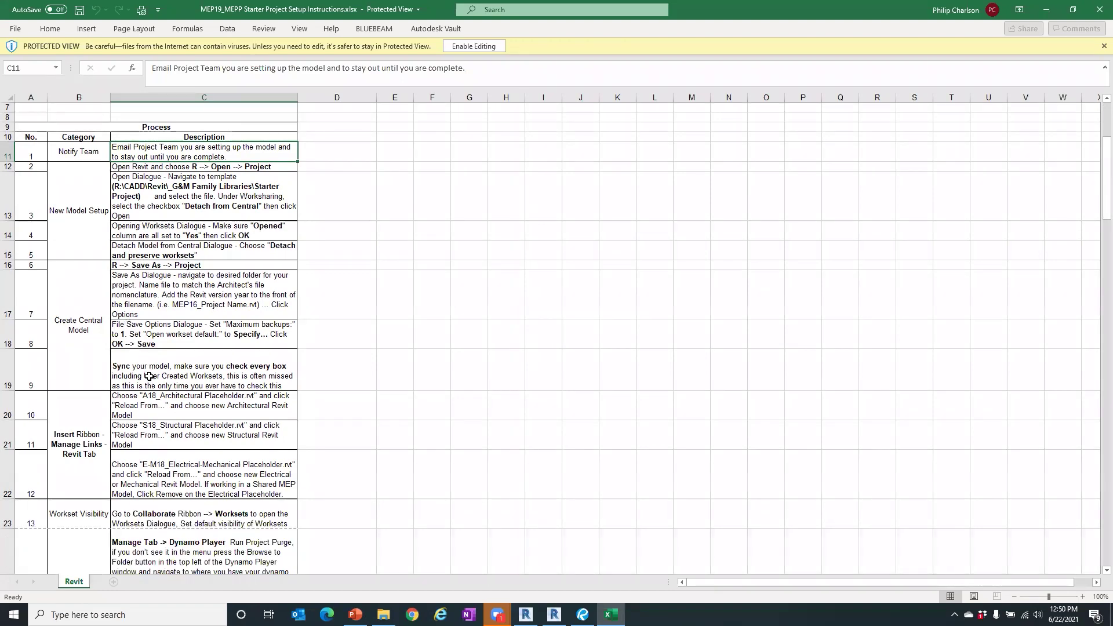
scroll(149, 376, "down", 2)
scroll(149, 377, "down", 4)
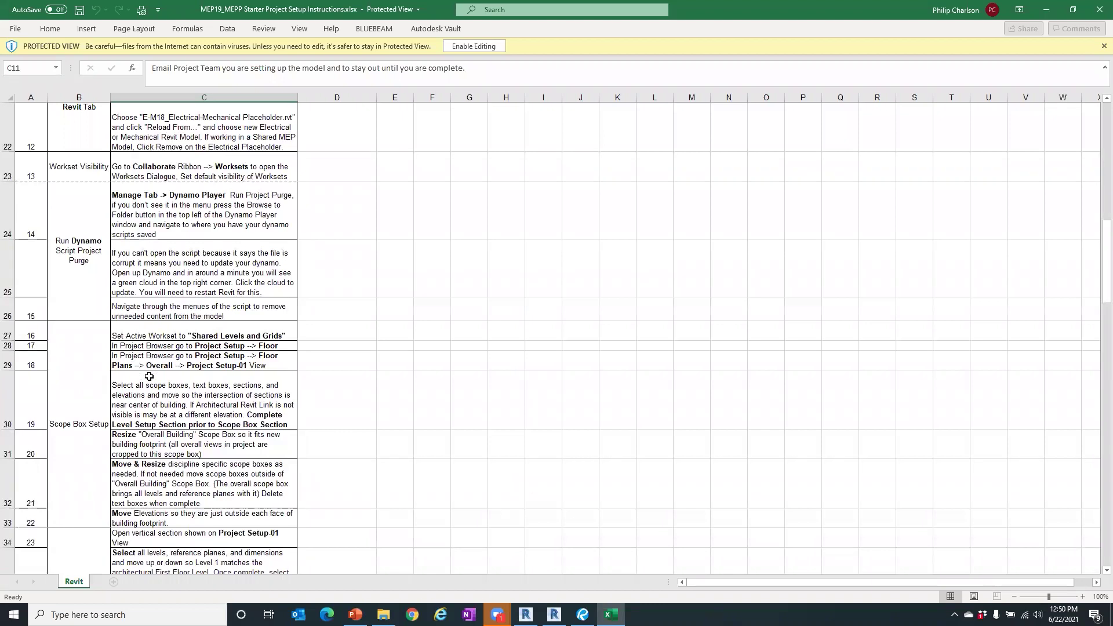
scroll(149, 376, "up", 10)
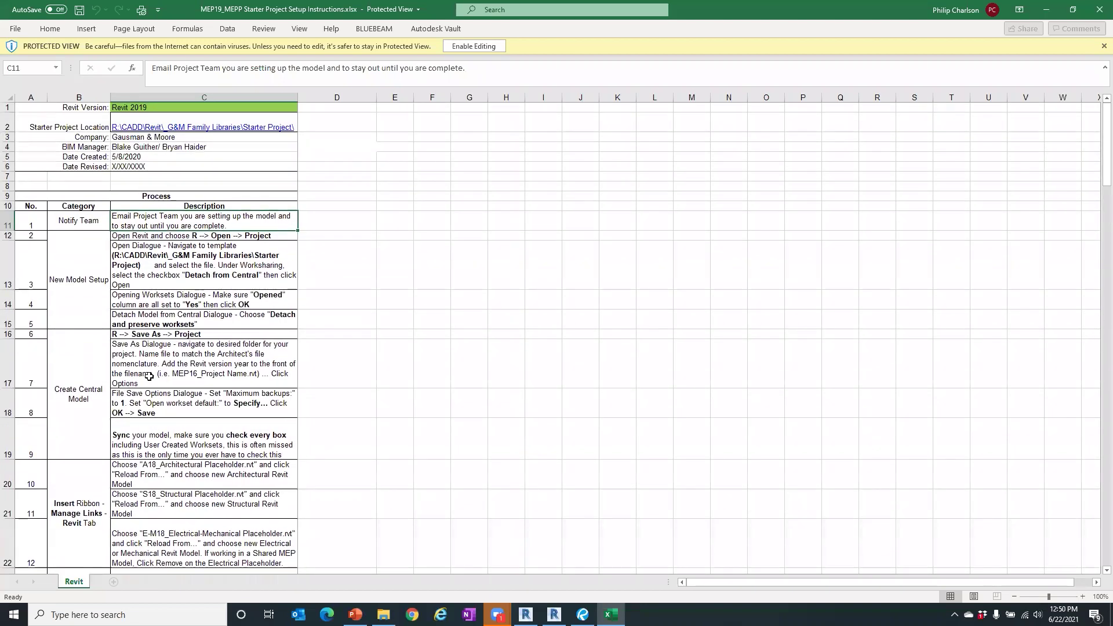
scroll(193, 296, "down", 2)
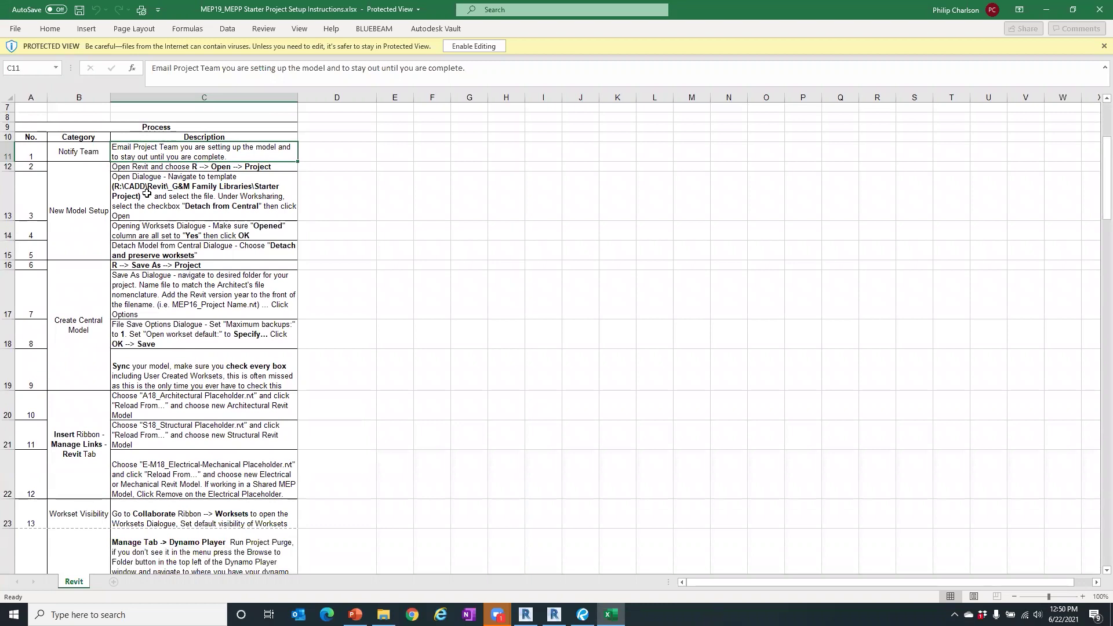
scroll(178, 299, "down", 1)
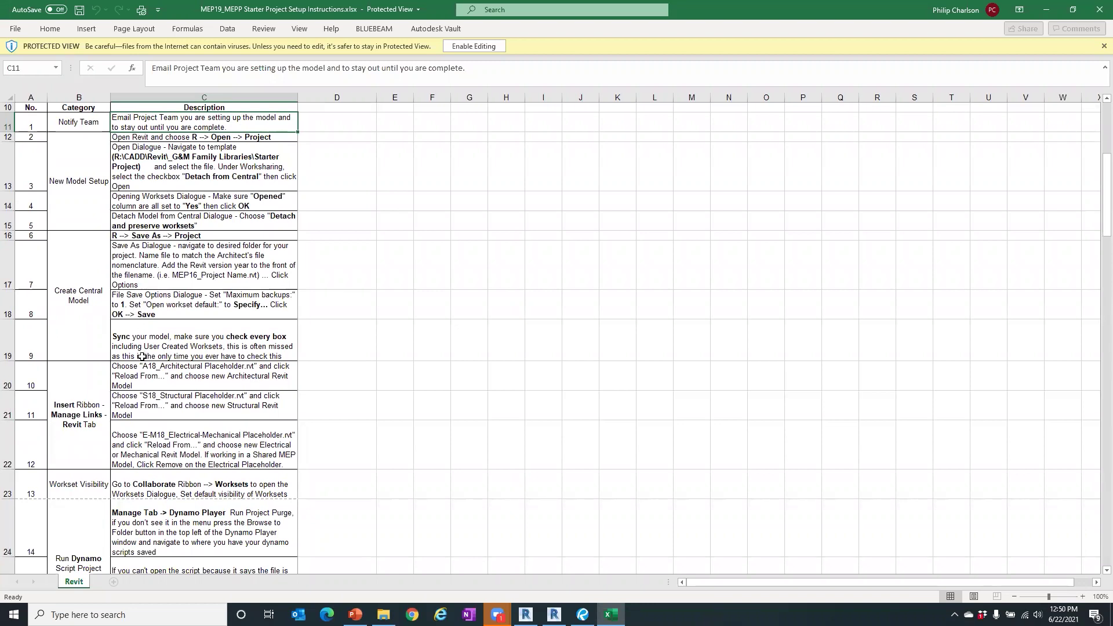
- Skim the remaining setup instructions from Scope Box Setup through Sheet Setup to the final Notify Team entry, and close the workbook
scroll(142, 356, "down", 1)
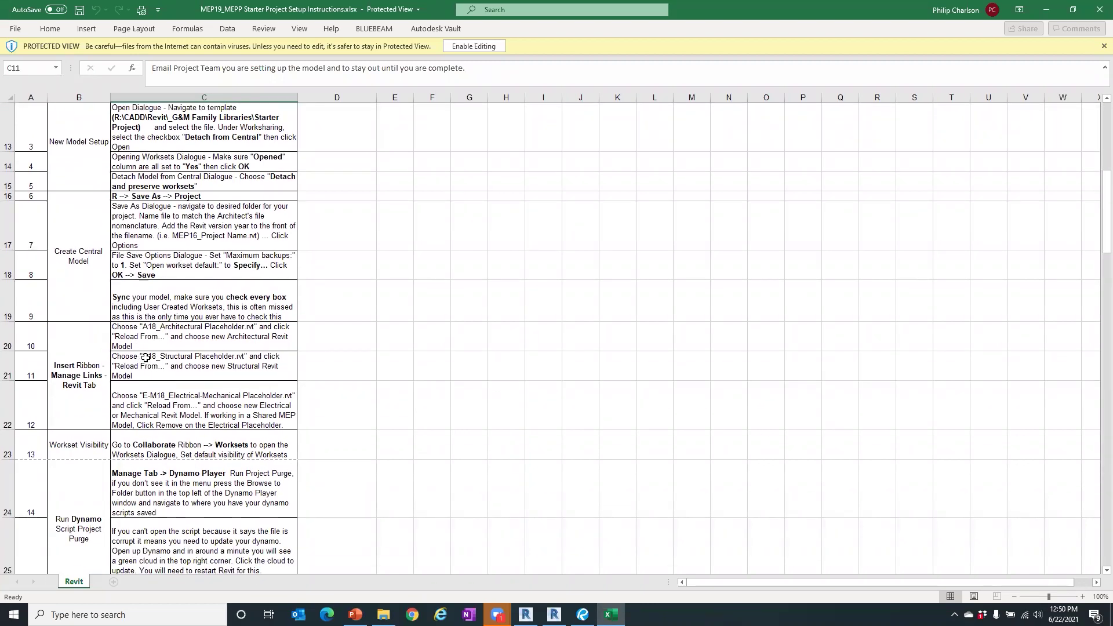
scroll(145, 357, "down", 4)
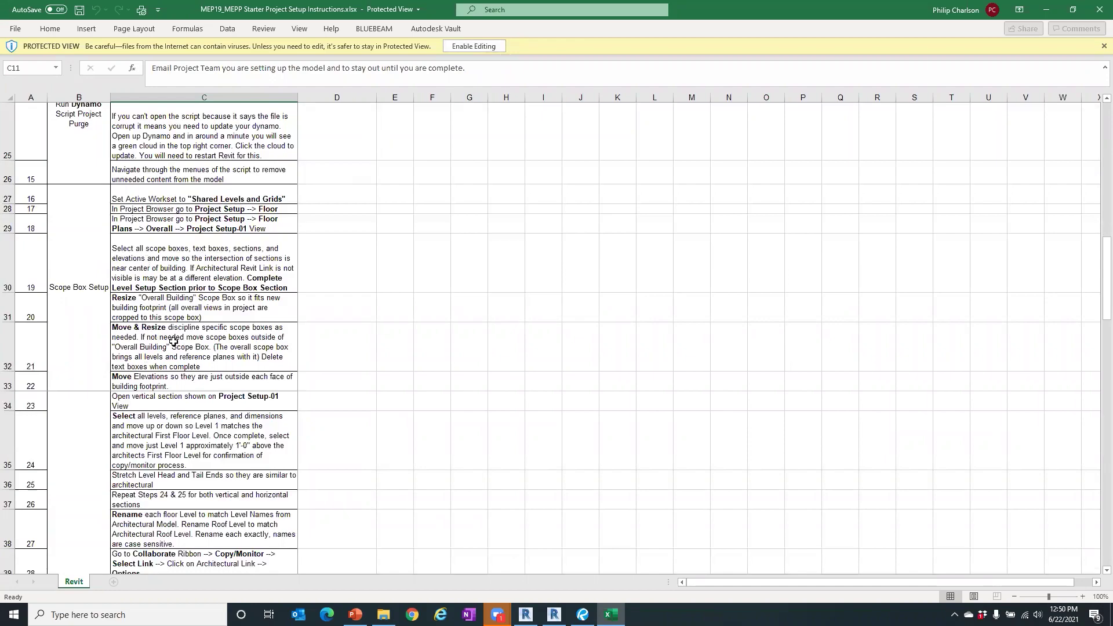
scroll(148, 468, "down", 9)
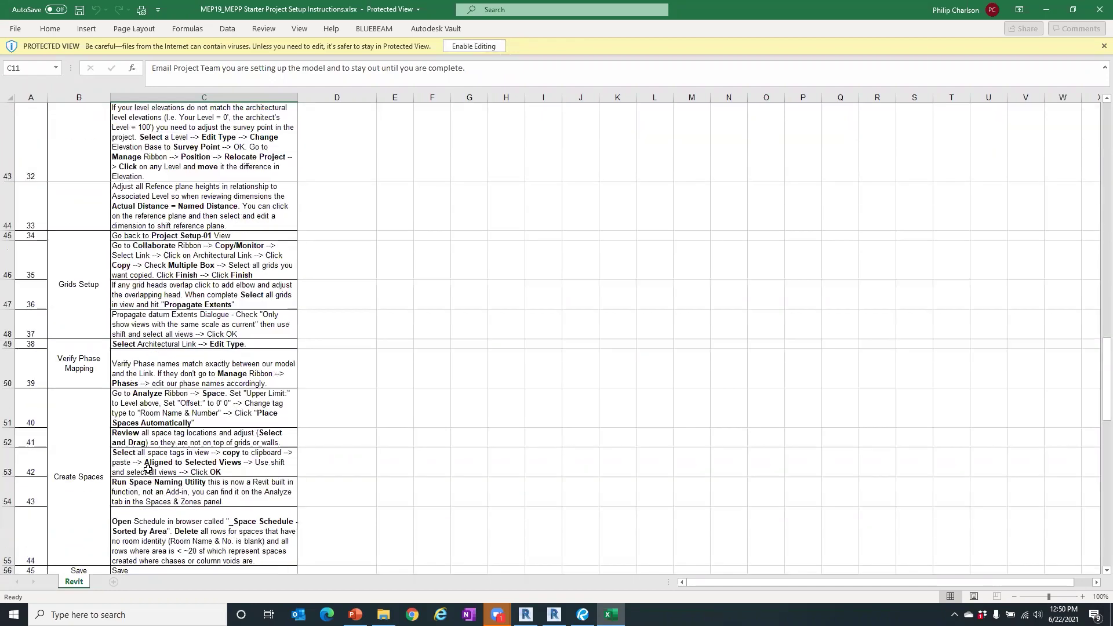
scroll(147, 470, "down", 3)
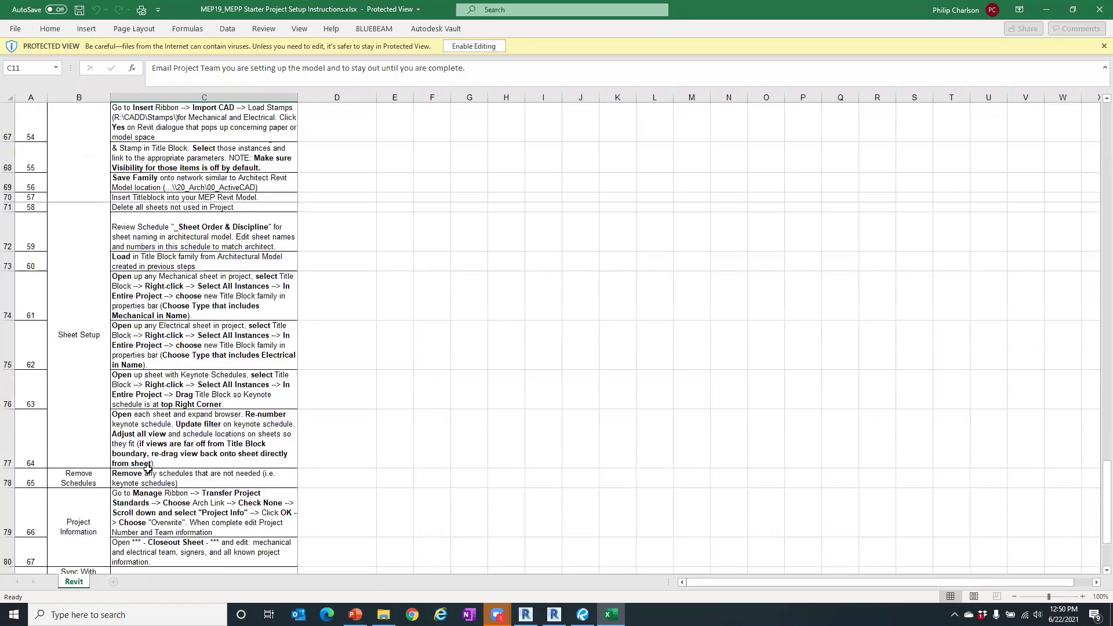
scroll(148, 469, "down", 2)
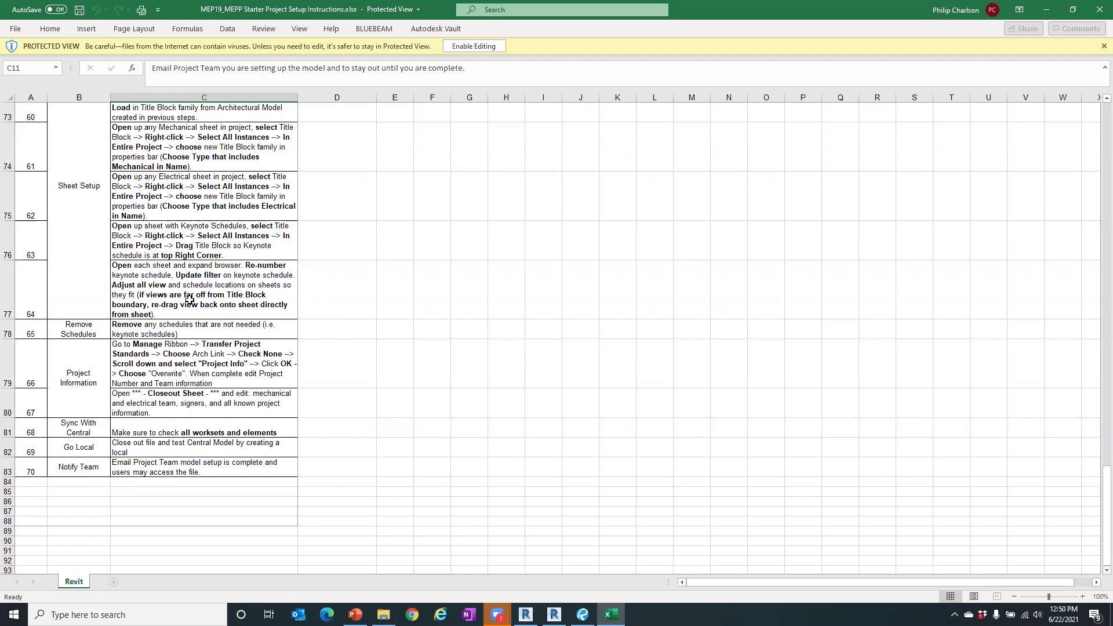
left_click(1100, 9)
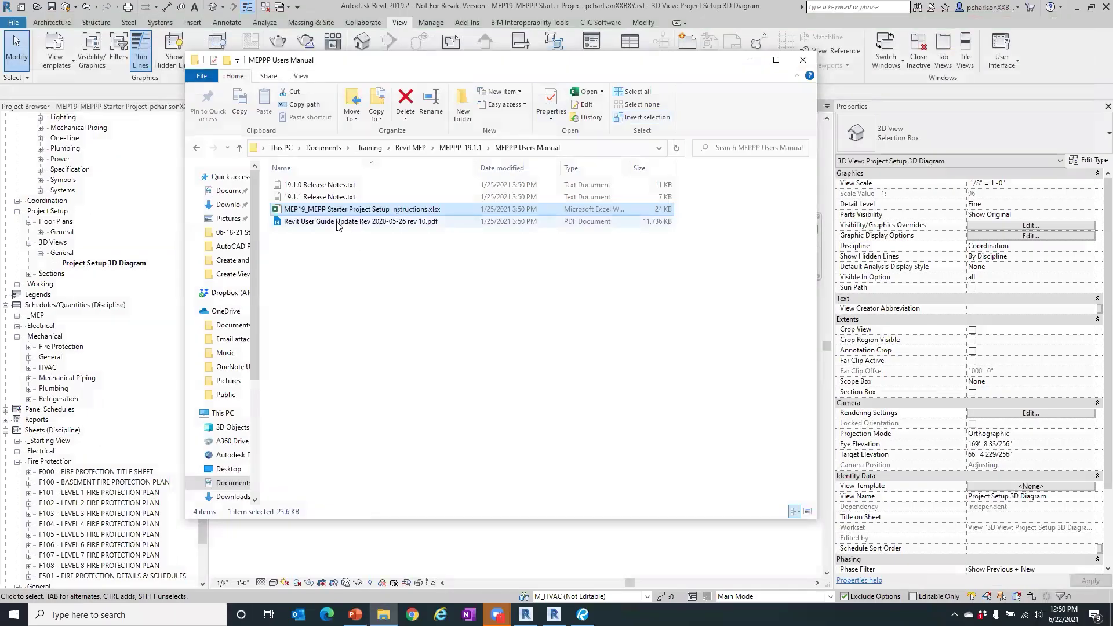
- Open Revit User Guide Update Rev 2020-05-26 rev 10.pdf from the MEPPP Users Manual folder and view its cover and copyright pages
double_click(338, 221)
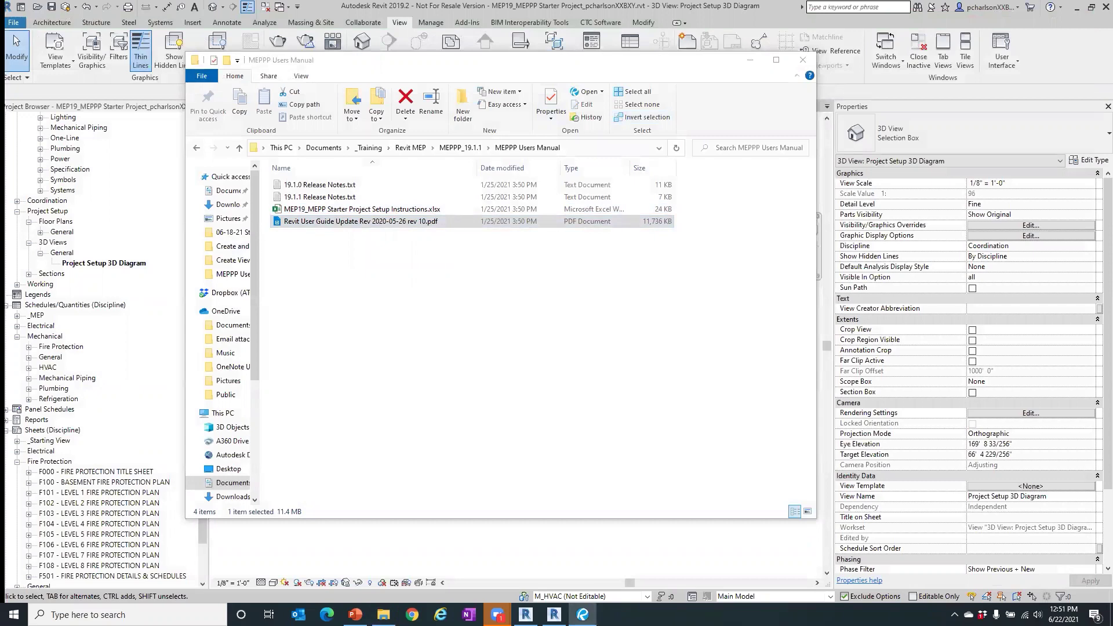
scroll(276, 86, "up", 6)
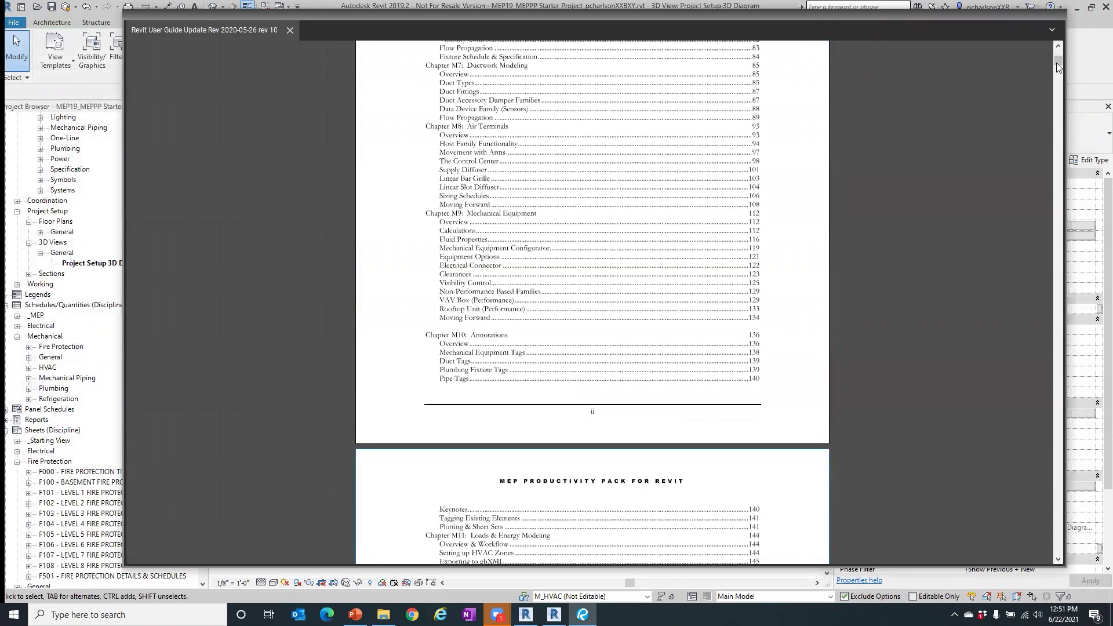
left_click_drag(1056, 66, 1060, 42)
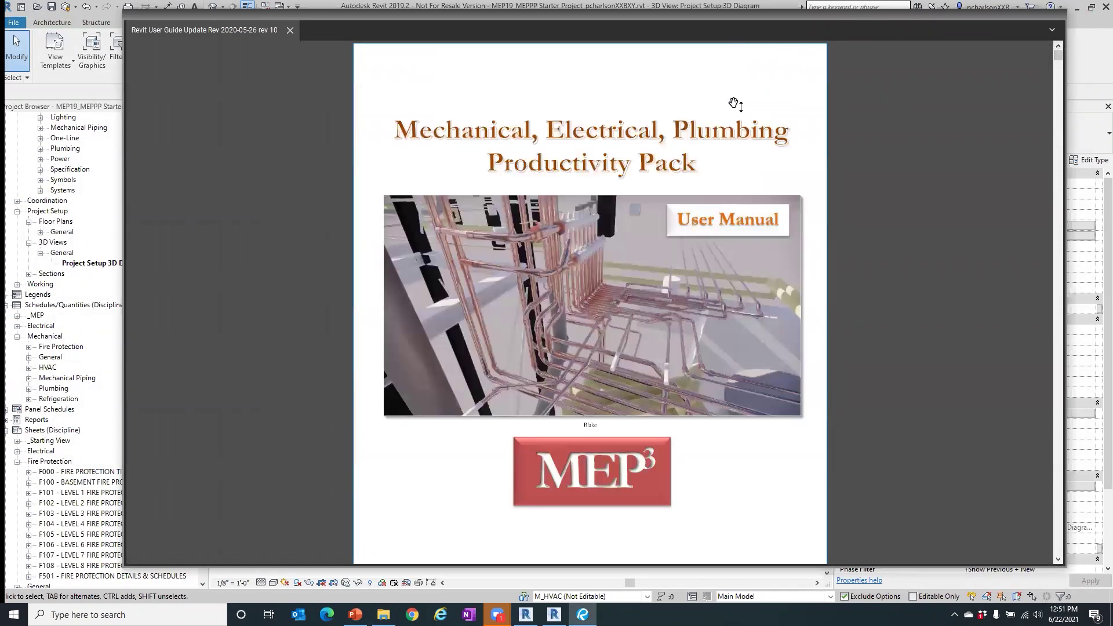
scroll(734, 105, "down", 5)
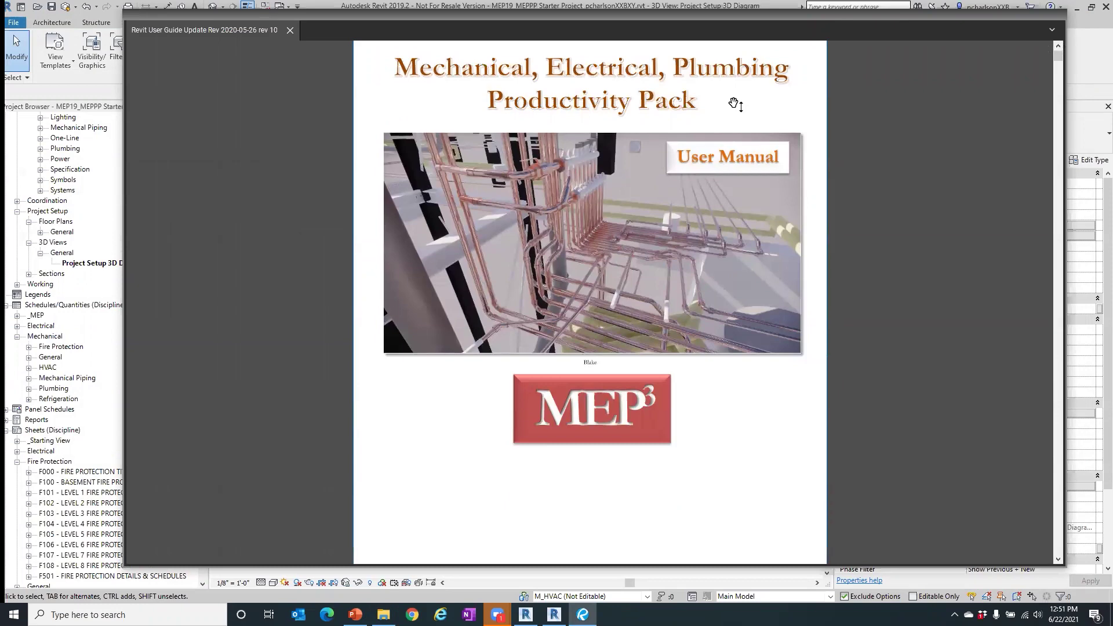
scroll(734, 104, "down", 1)
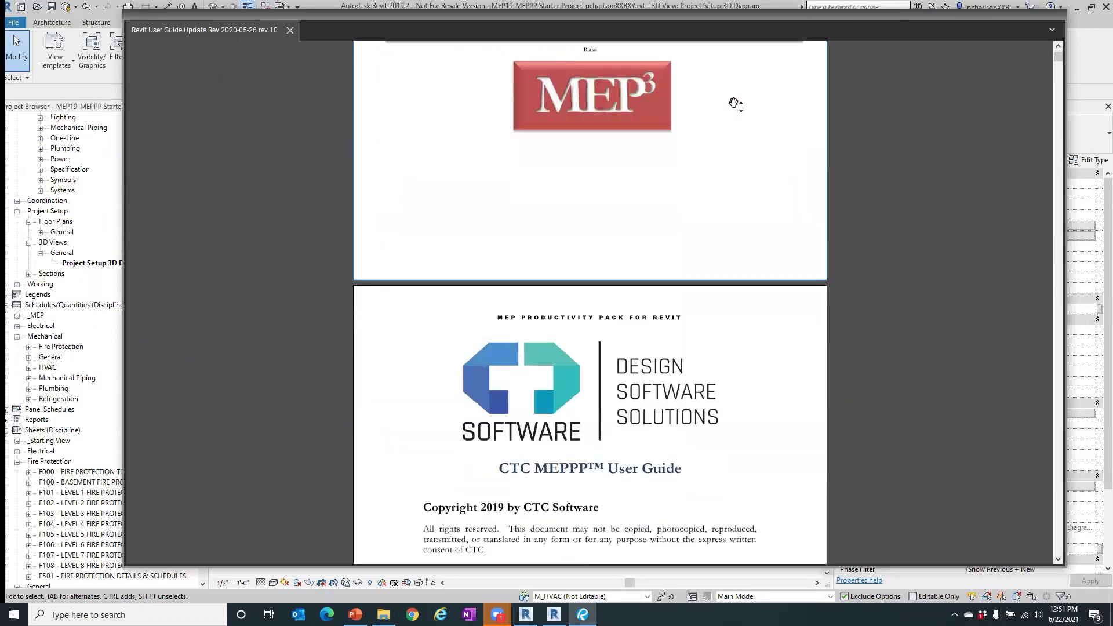
scroll(734, 104, "down", 4)
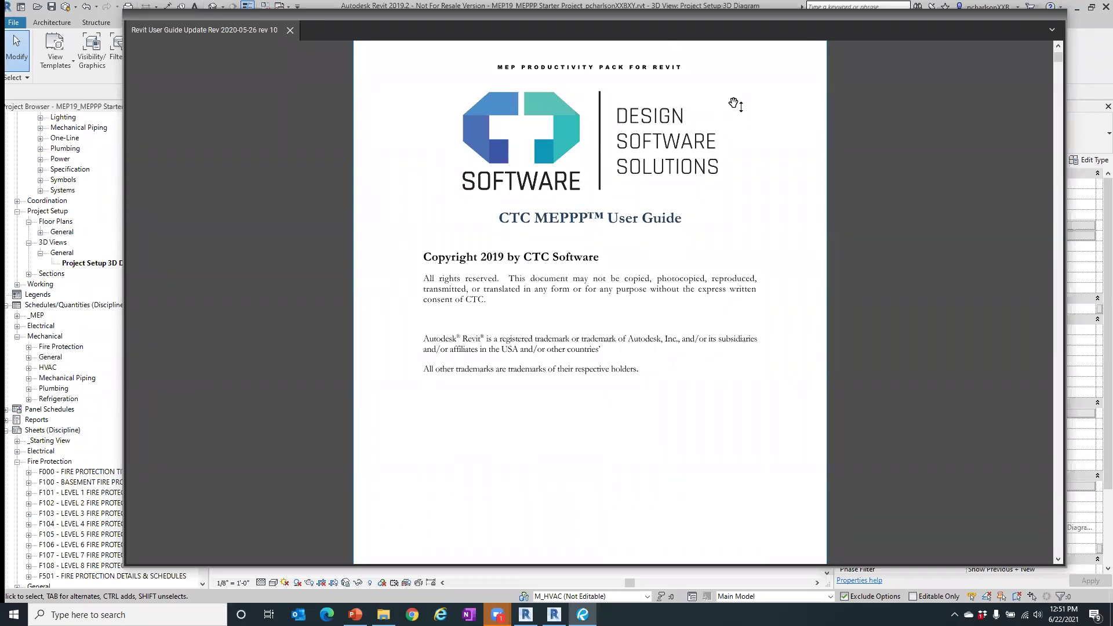
- Skim the user guide's table of contents and continue into the Chapter 1: Introduction text
scroll(734, 105, "down", 18)
scroll(734, 103, "down", 7)
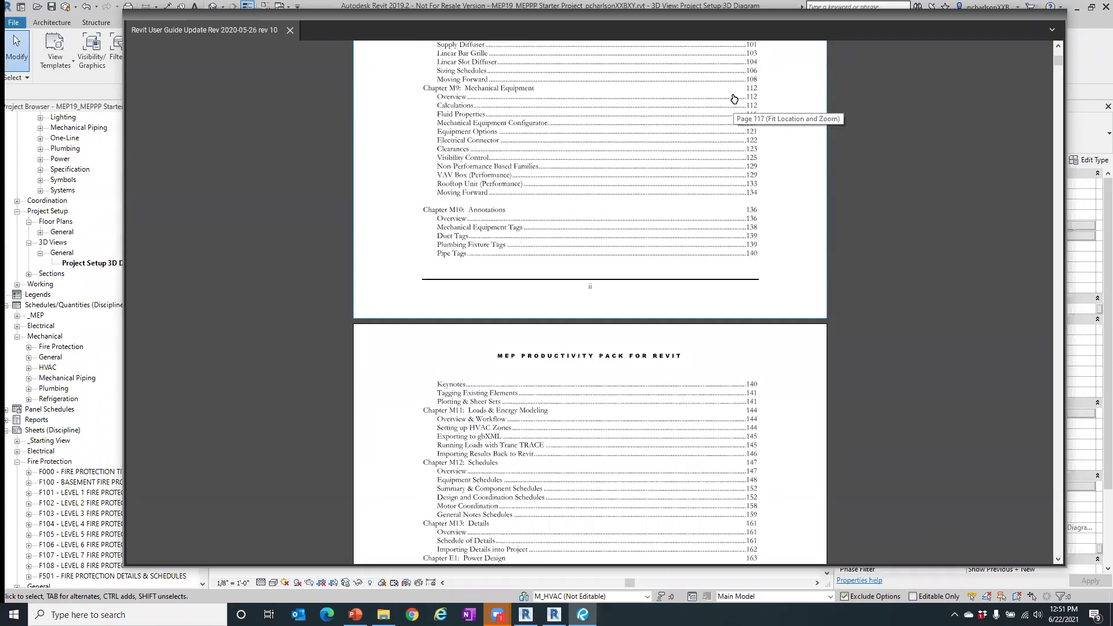
scroll(734, 99, "down", 3)
scroll(734, 95, "down", 8)
scroll(735, 96, "down", 14)
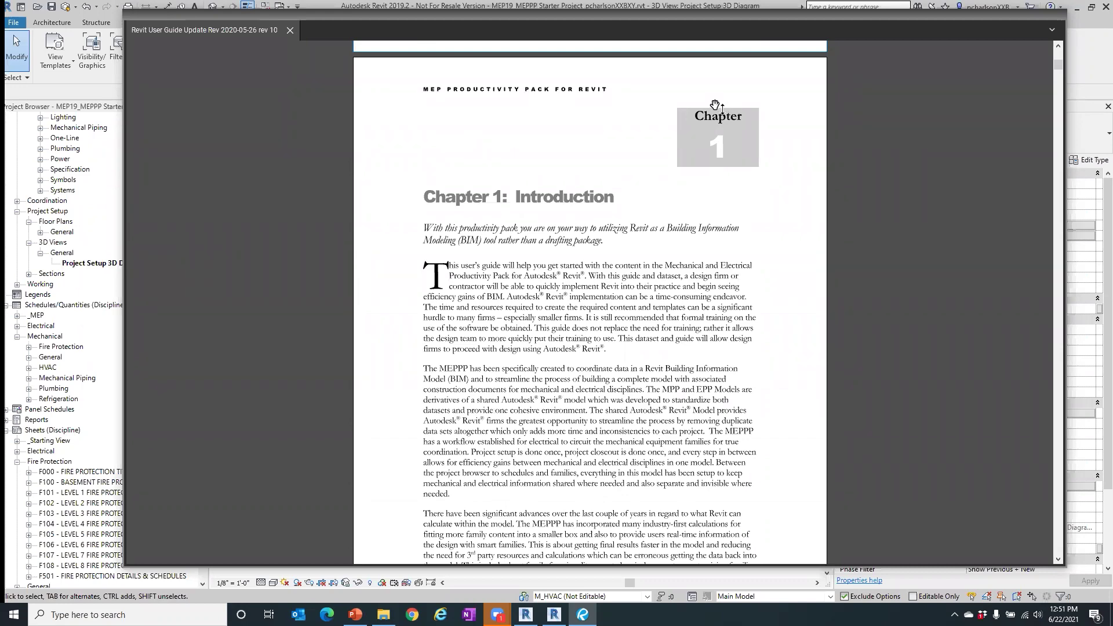
scroll(718, 107, "down", 1)
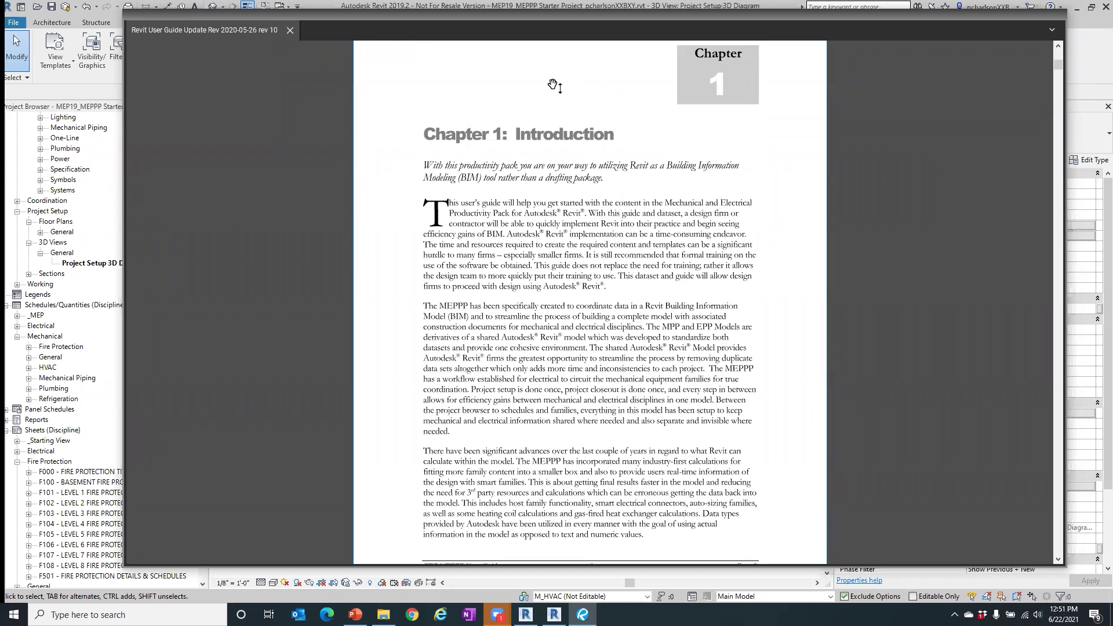
scroll(554, 85, "down", 7)
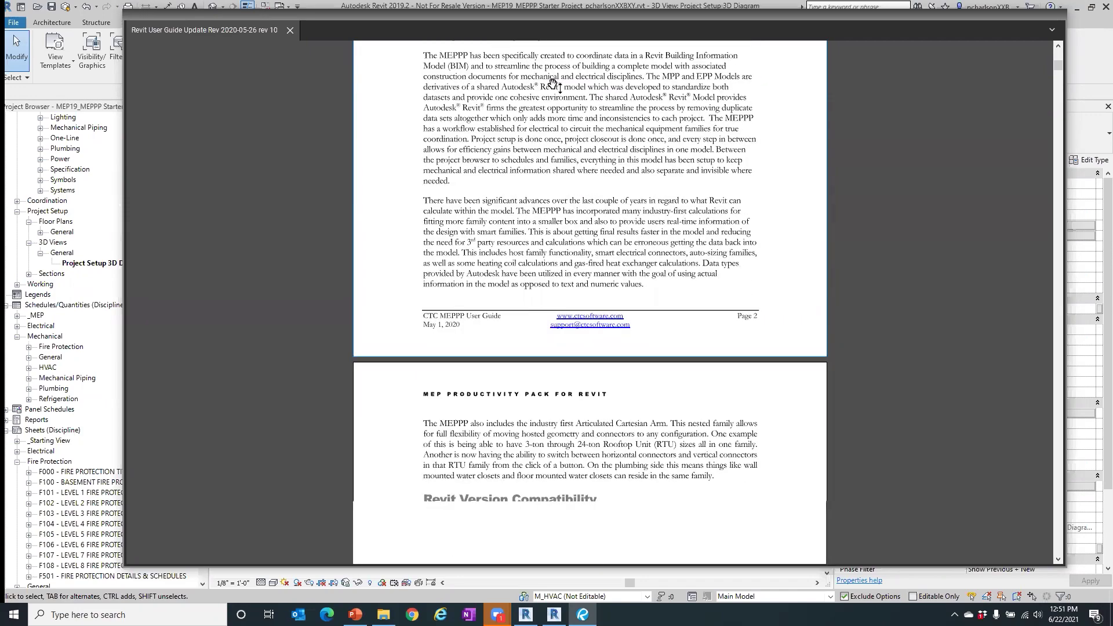
scroll(553, 85, "down", 2)
scroll(553, 85, "up", 12)
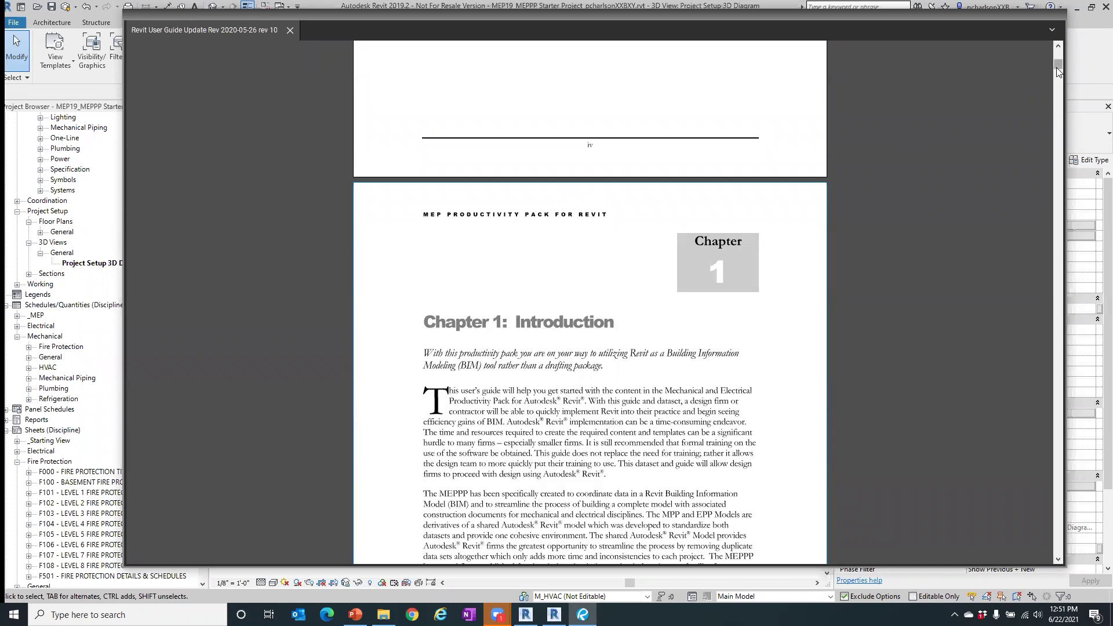
- Go back to the guide's front pages and review the table of contents from Chapter 1 through Appendix A
left_click_drag(1057, 67, 1059, 60)
scroll(893, 129, "down", 15)
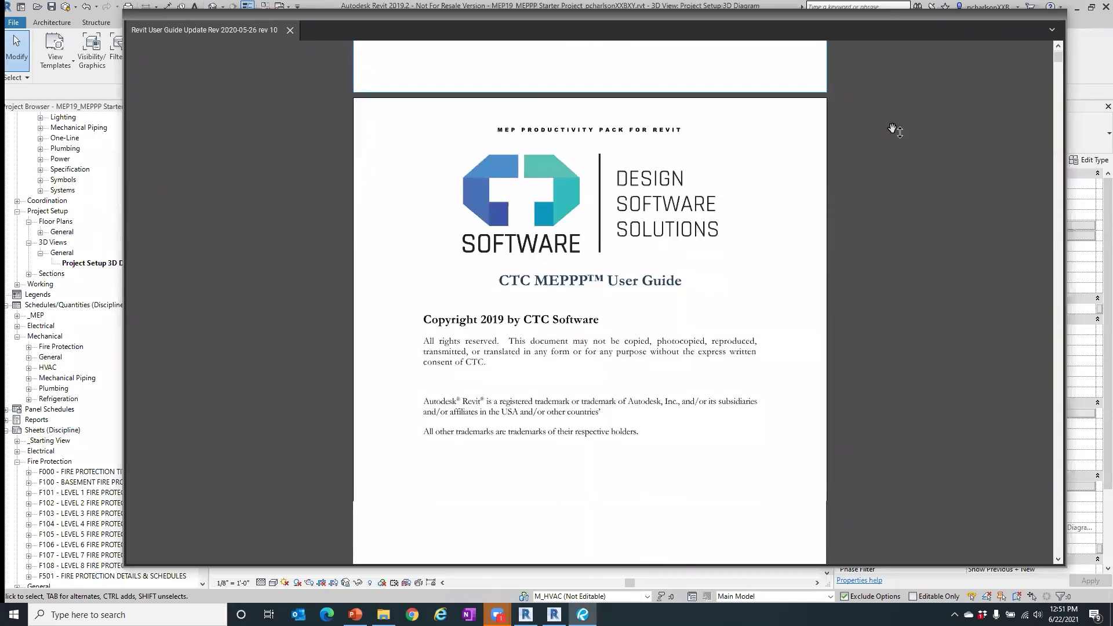
scroll(893, 128, "down", 2)
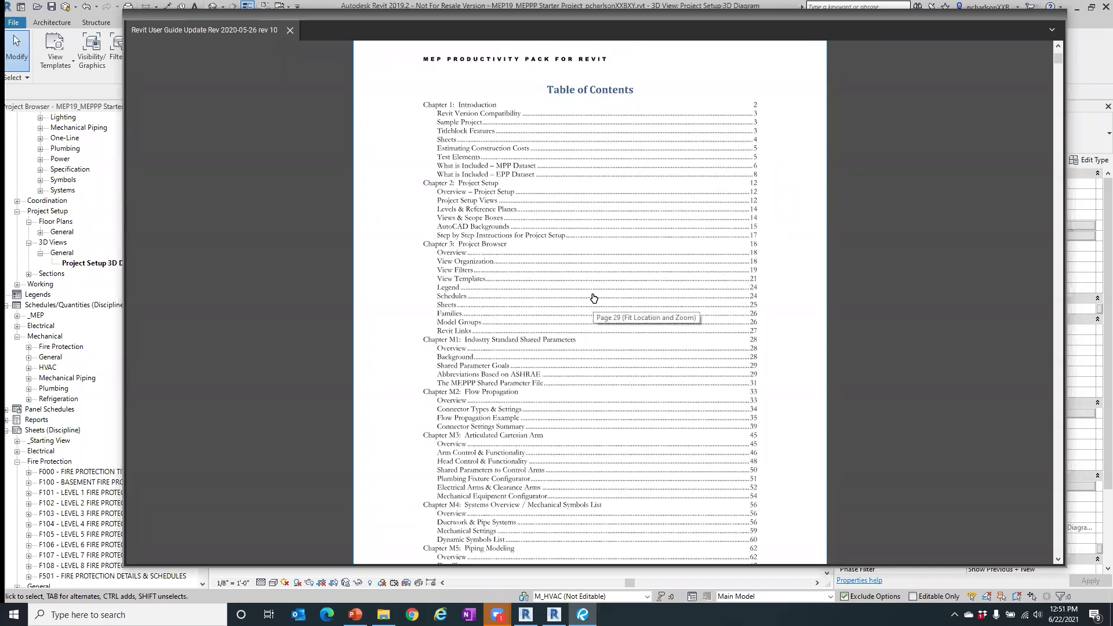
scroll(594, 298, "down", 20)
scroll(595, 292, "down", 15)
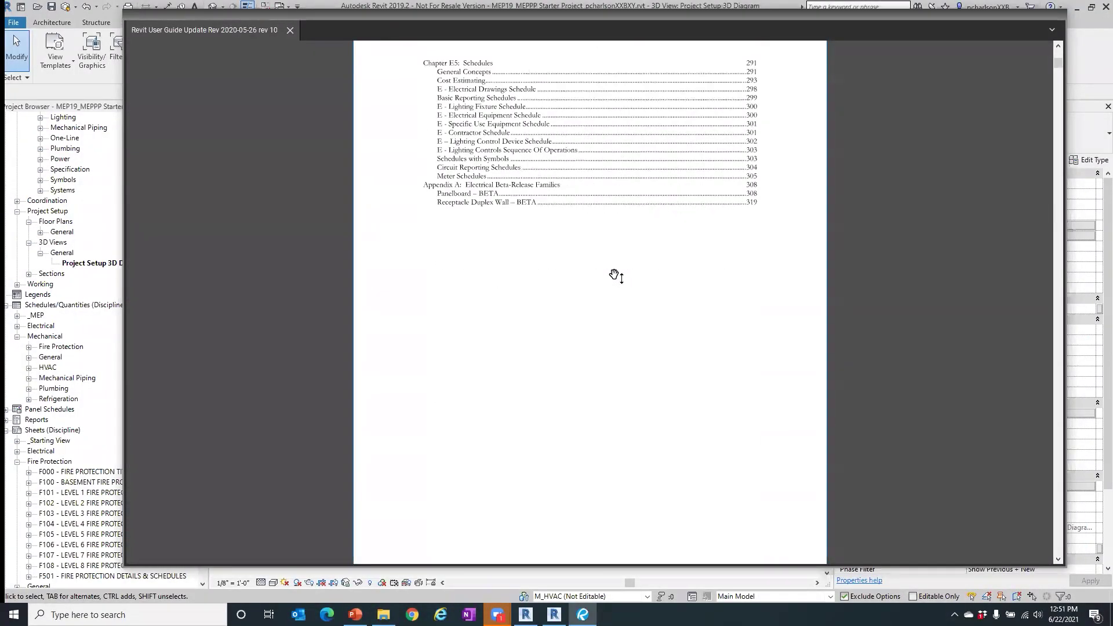
scroll(913, 161, "down", 10)
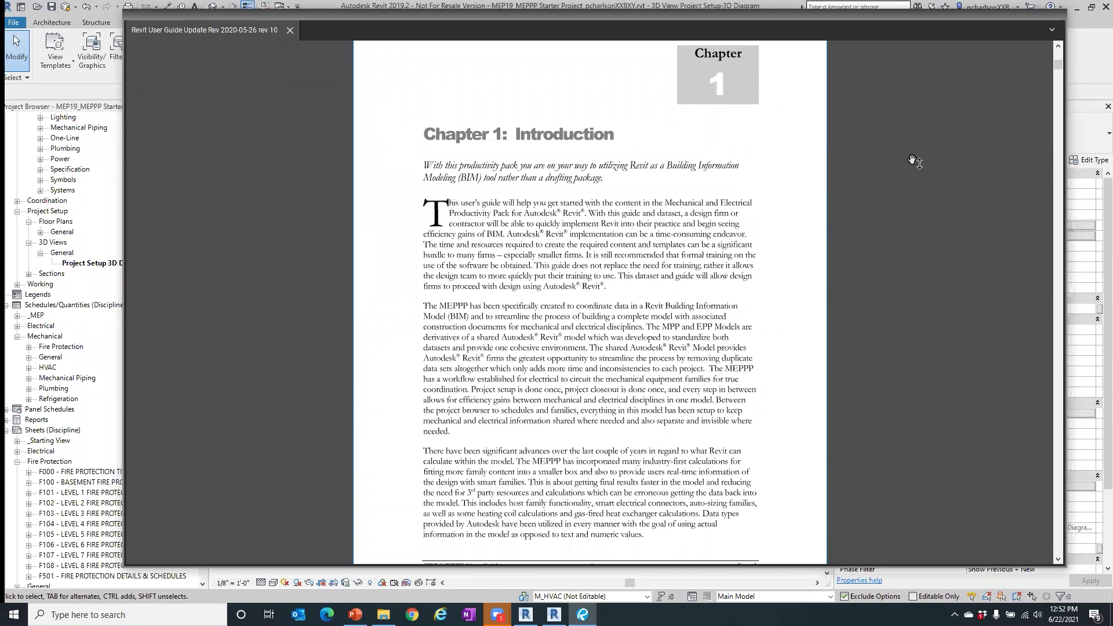
- Read the Chapter 1 sections on Revit Version Compatibility, Sample Project and Titleblock Features, including the titleblock sizes provided
scroll(913, 162, "down", 3)
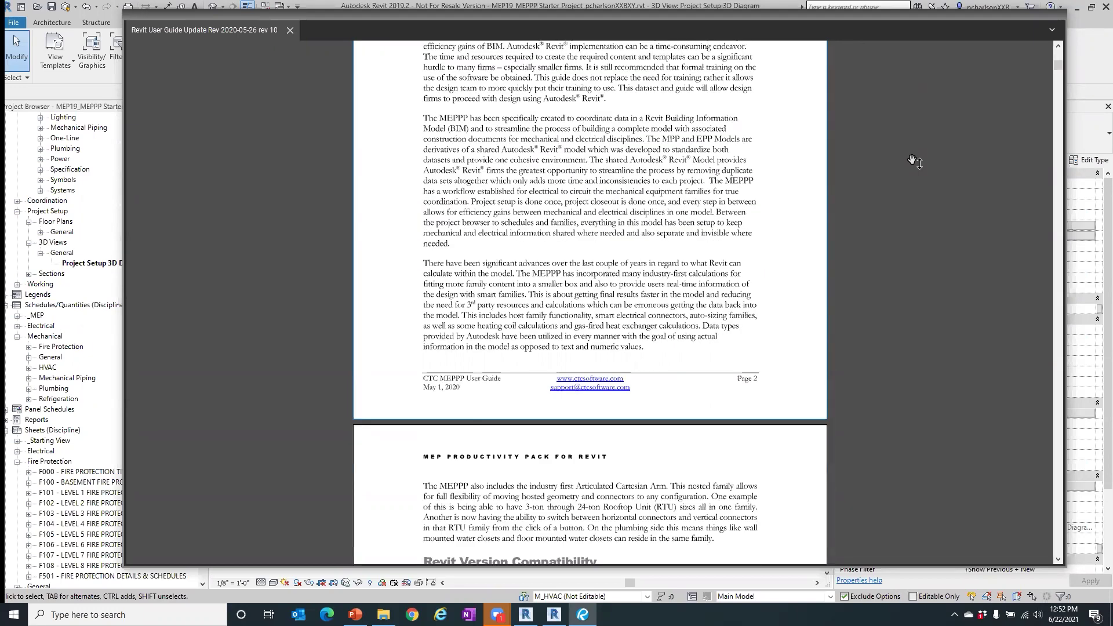
scroll(912, 162, "down", 6)
scroll(913, 161, "down", 2)
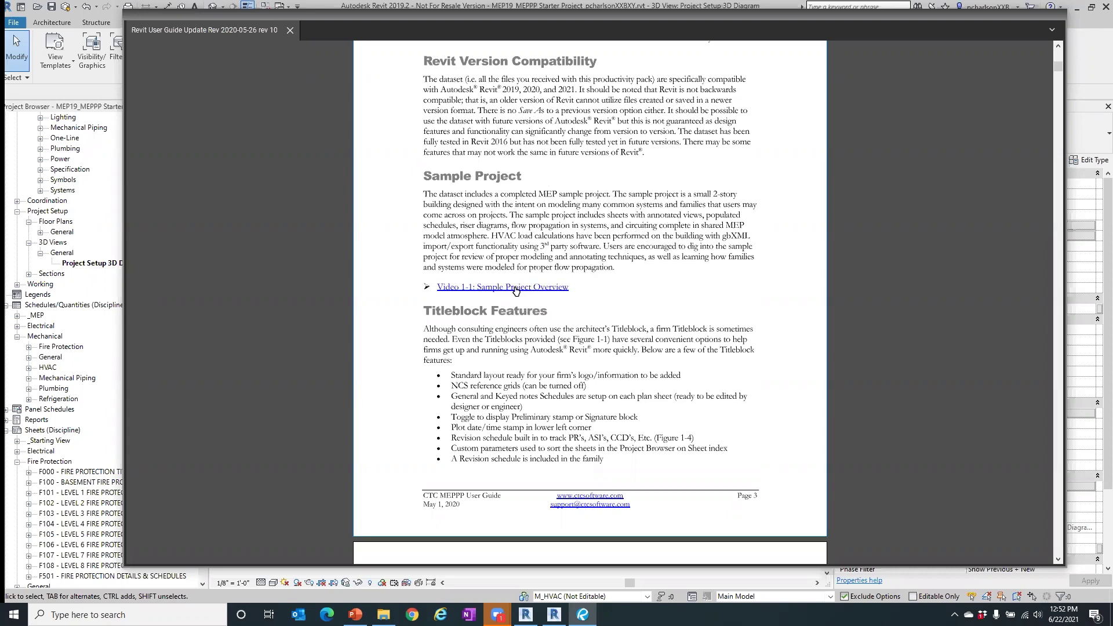
scroll(655, 273, "down", 3)
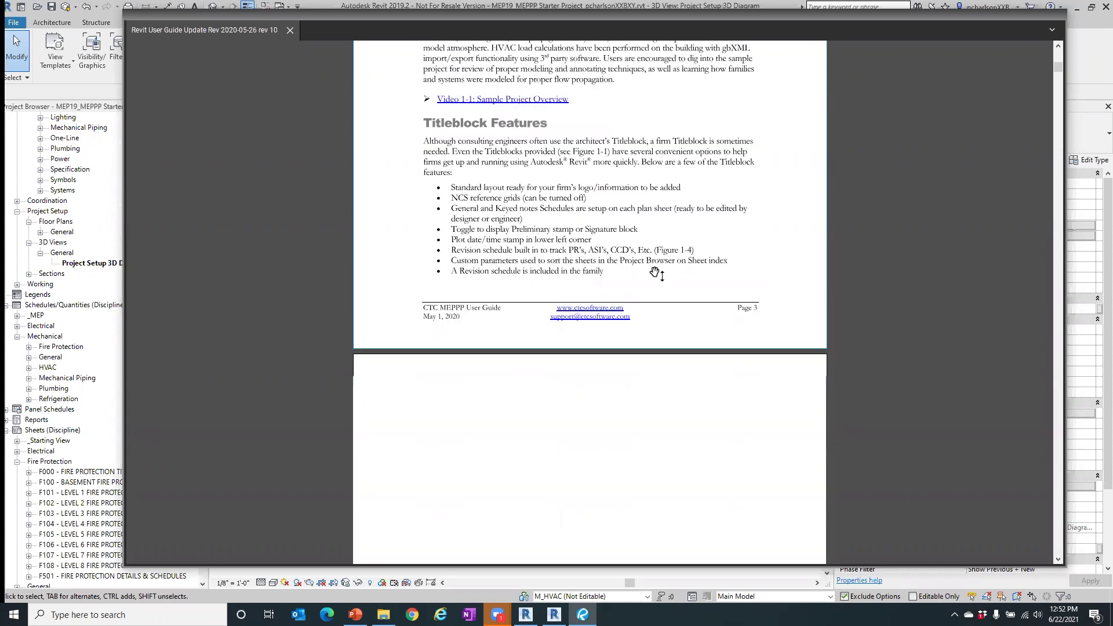
scroll(656, 273, "down", 1)
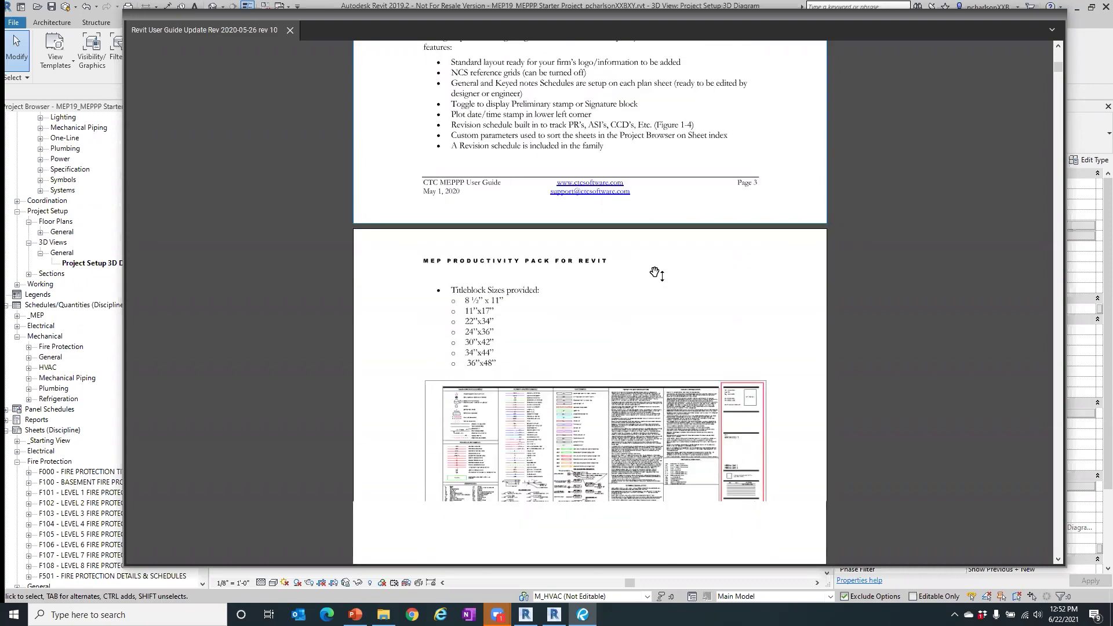
- Review the guide's Sheets section and the Test Elements figures with their tagged equipment
scroll(566, 226, "down", 19)
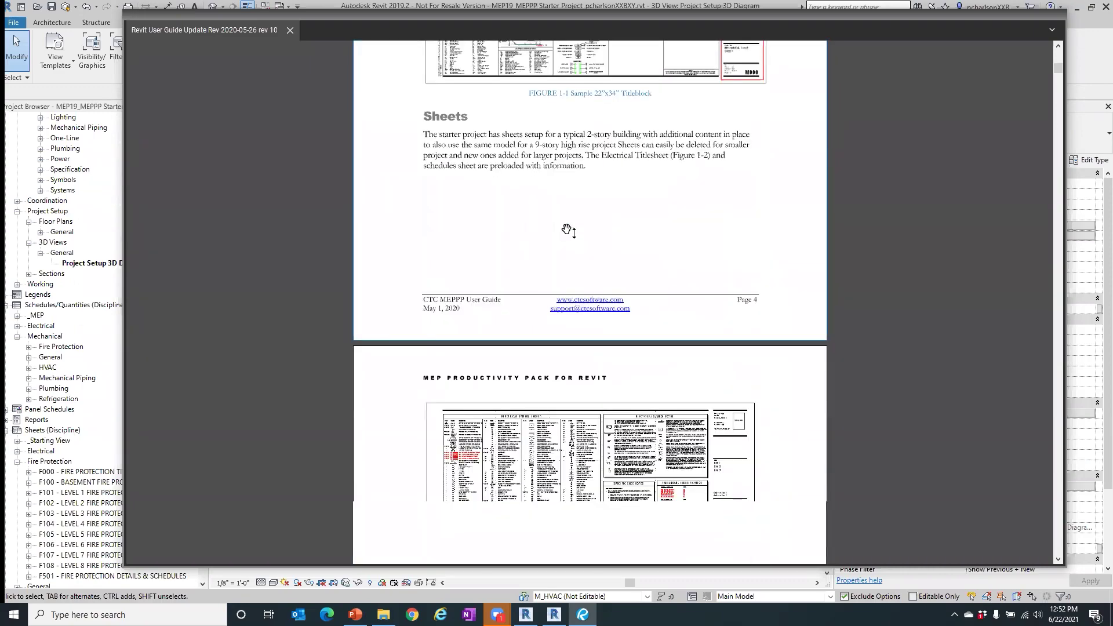
scroll(571, 230, "down", 12)
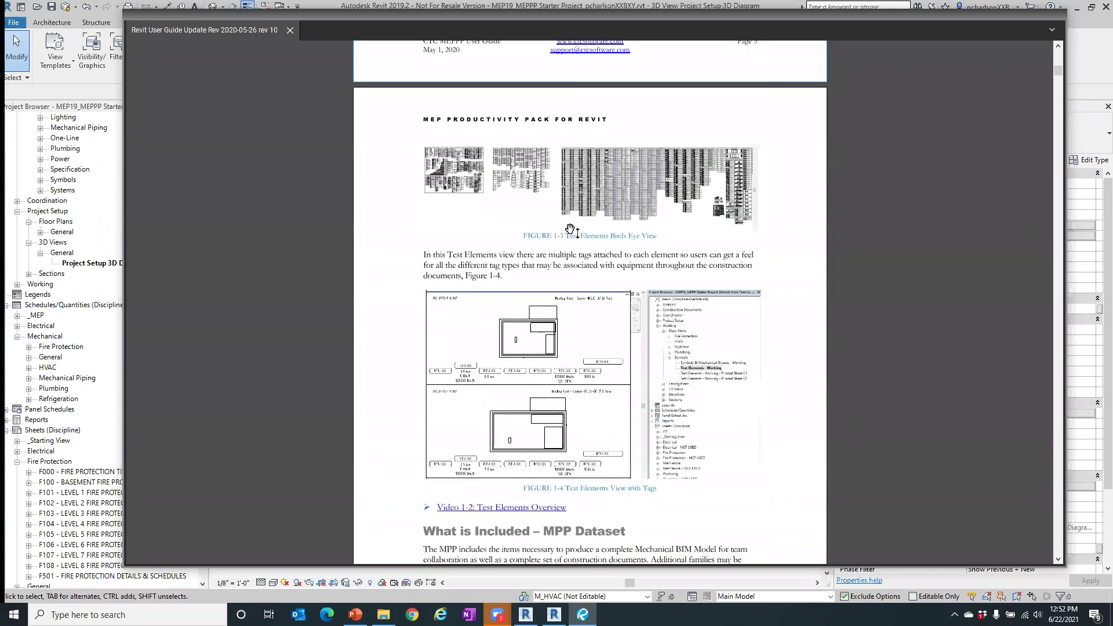
scroll(571, 229, "up", 3)
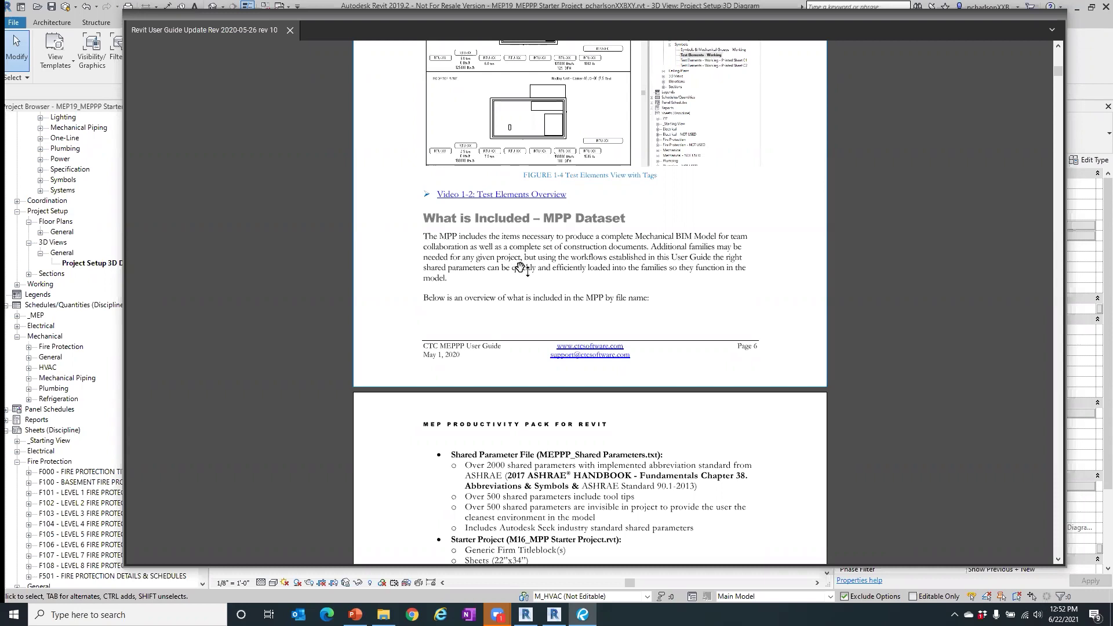
- Read the What is Included lists for the MPP and EPP datasets, continuing to the panelboard schedule example
scroll(521, 268, "down", 4)
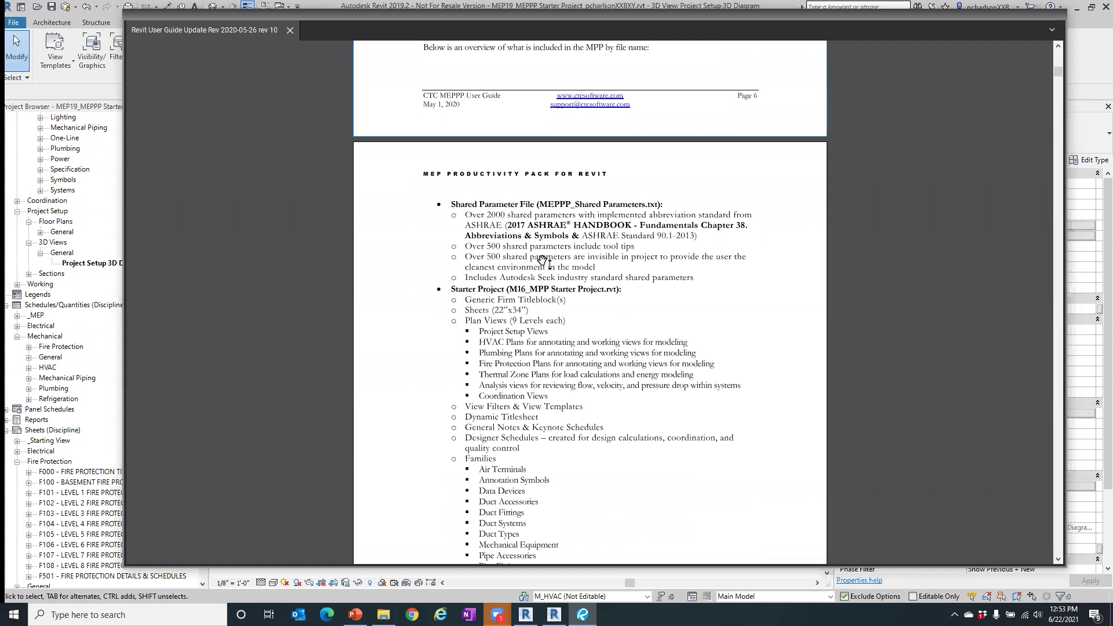
scroll(544, 261, "down", 3)
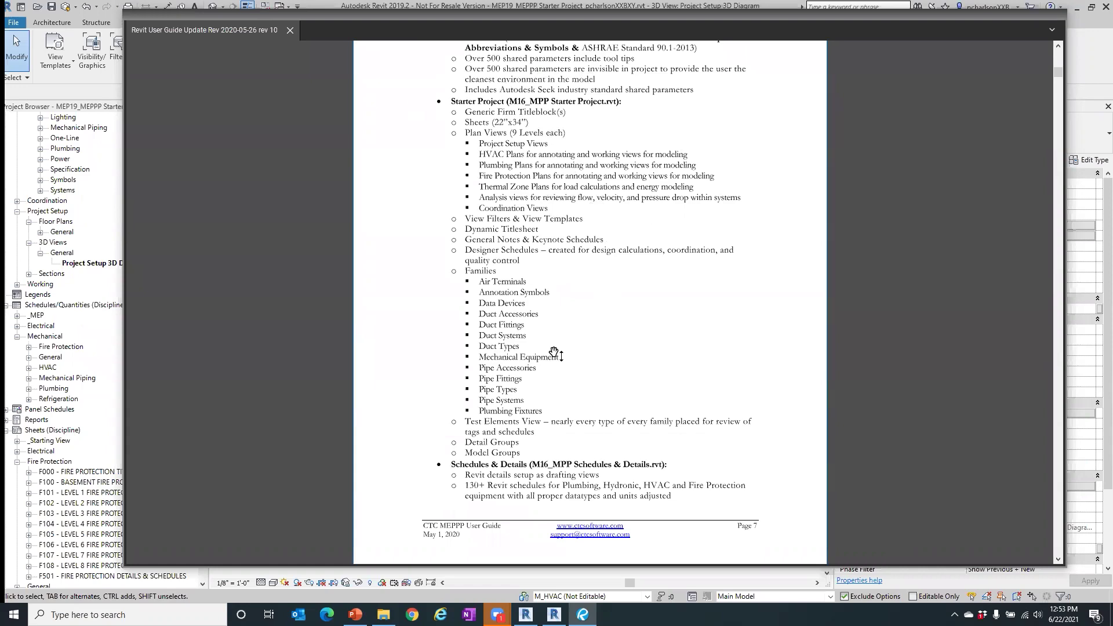
scroll(555, 353, "down", 14)
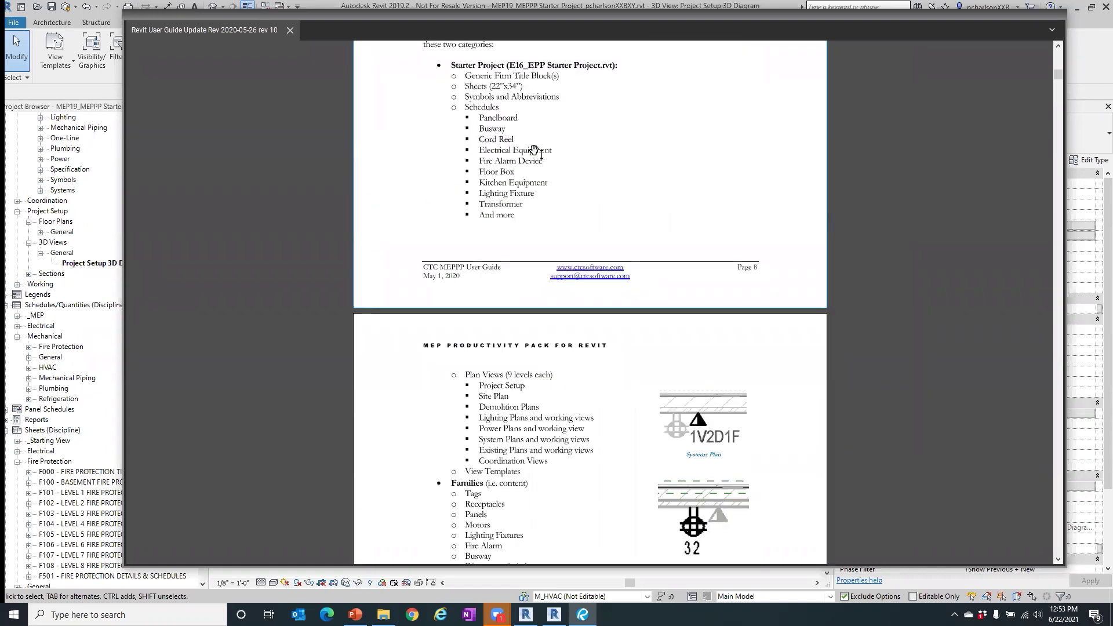
scroll(535, 150, "up", 5)
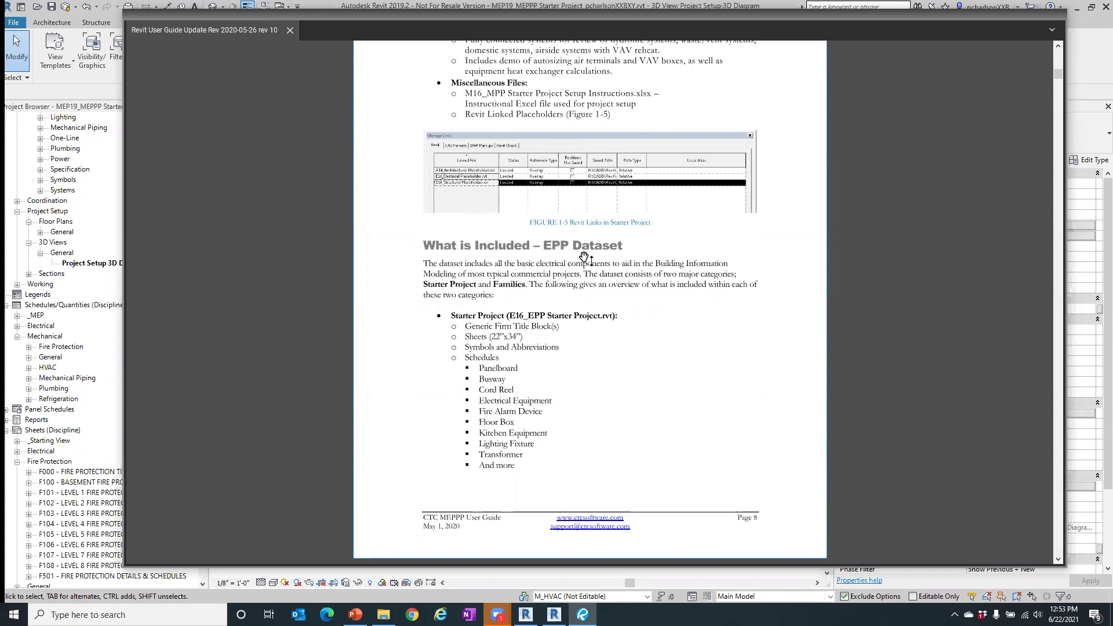
scroll(712, 253, "down", 3)
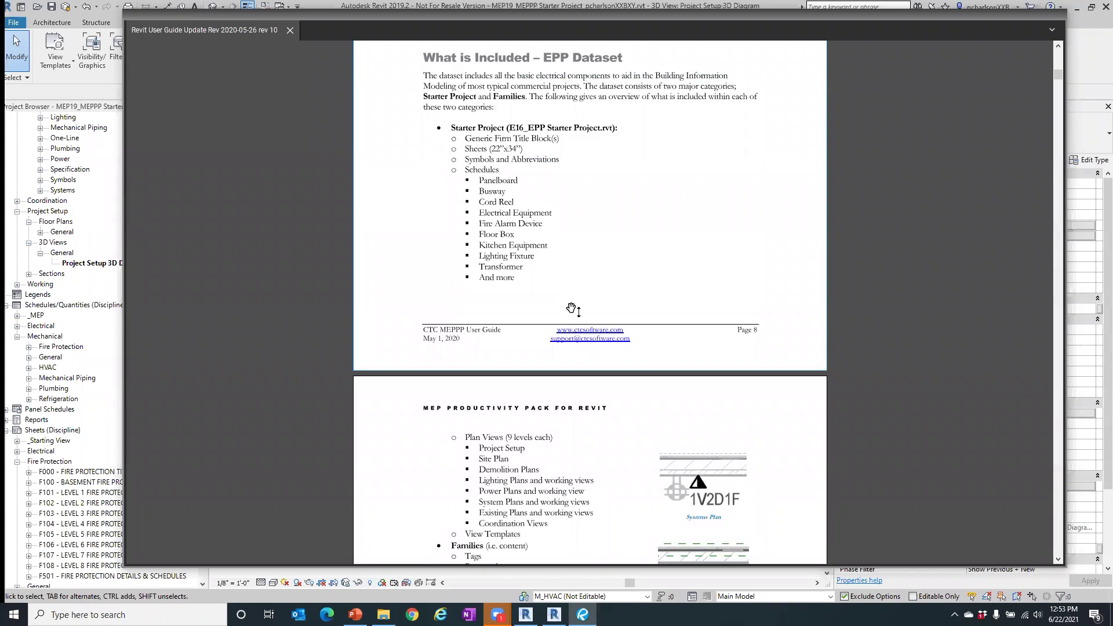
scroll(572, 310, "down", 7)
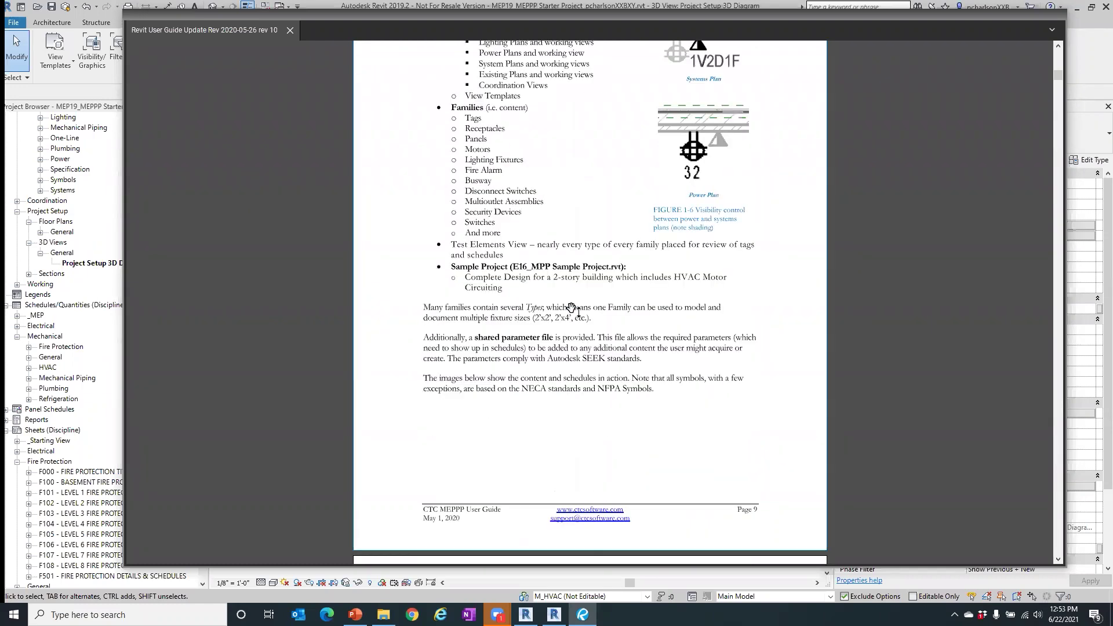
scroll(572, 309, "down", 12)
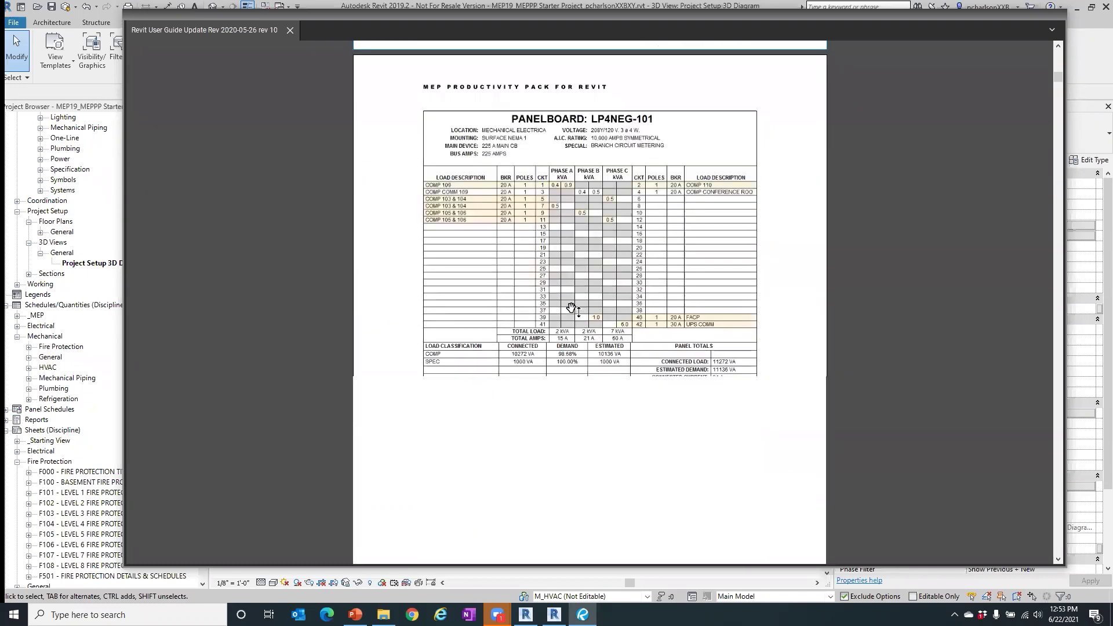
- Skip ahead in the guide to the Dynamic Symbols List section and review the Mechanical Equipment Symbology figure
scroll(573, 309, "down", 20)
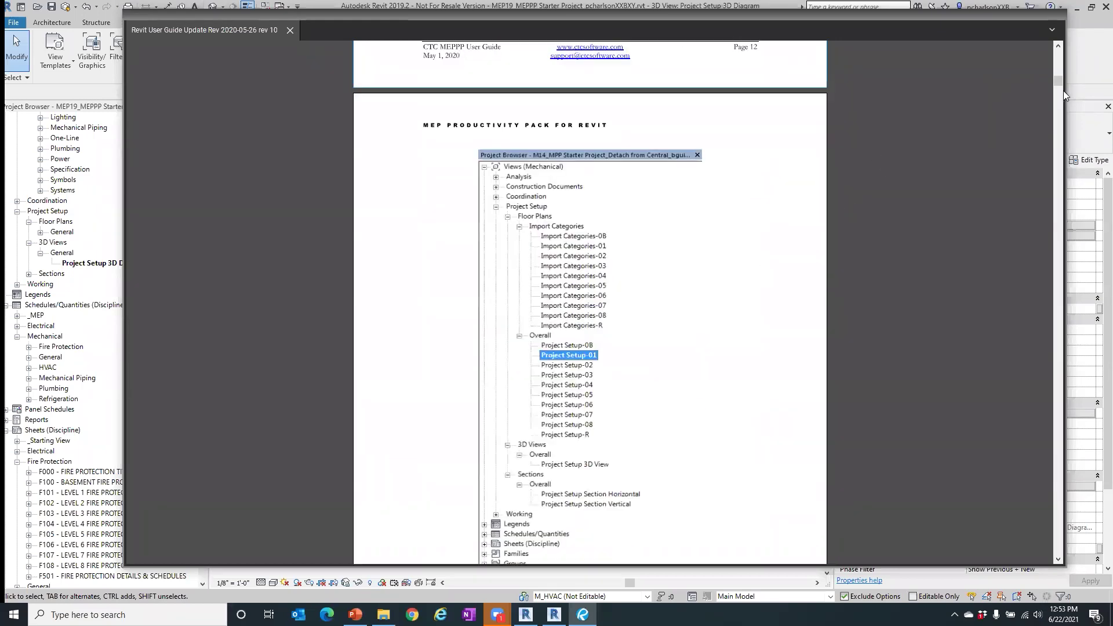
left_click_drag(1059, 80, 1056, 153)
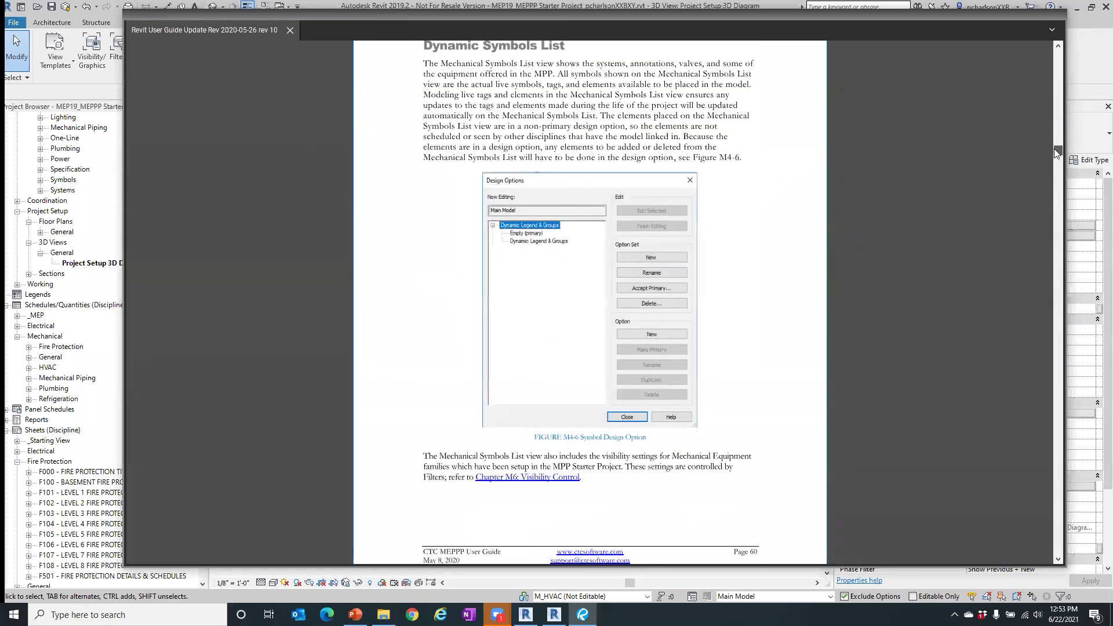
scroll(922, 172, "up", 1)
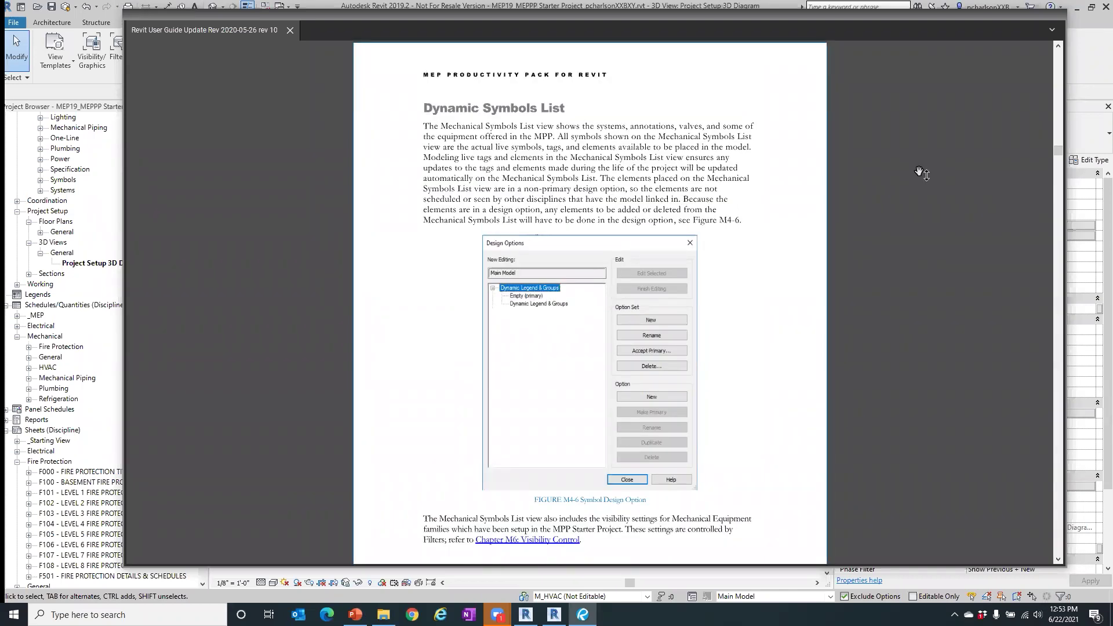
scroll(923, 173, "down", 10)
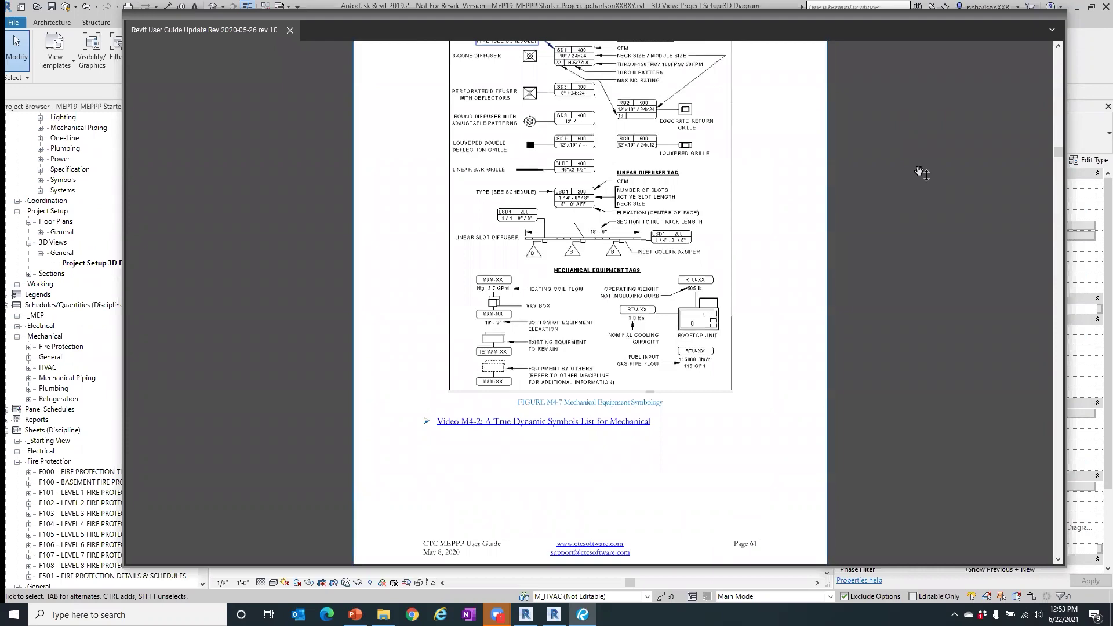
- Read Chapter M5: Piping Modeling on pipe types, fittings, accessory families, flow propagation and fixture unit loads
scroll(922, 172, "down", 8)
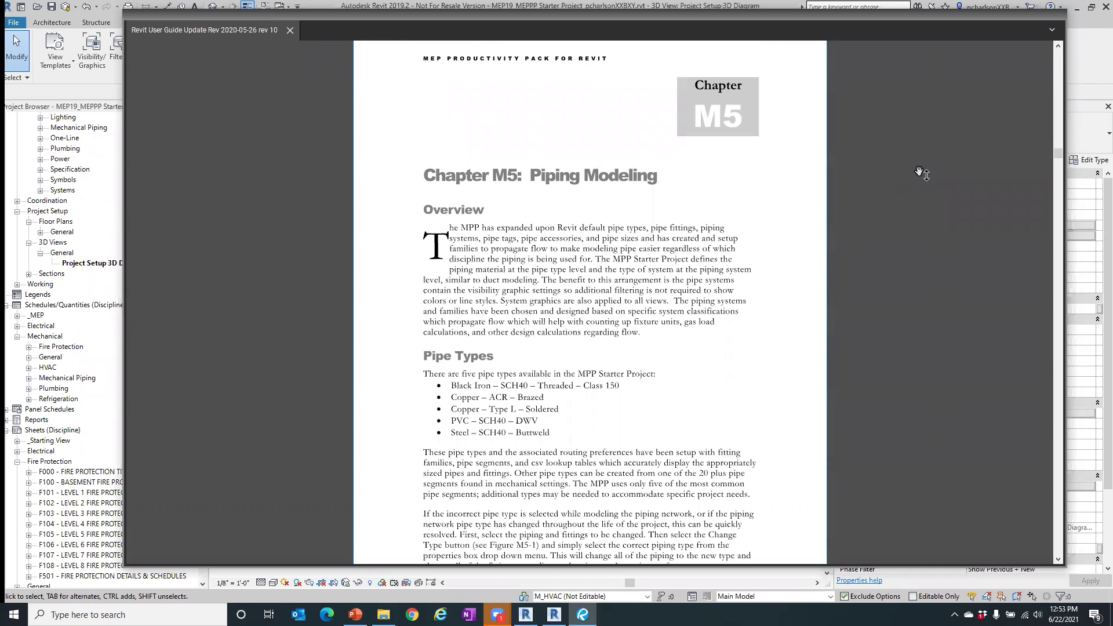
scroll(922, 172, "down", 4)
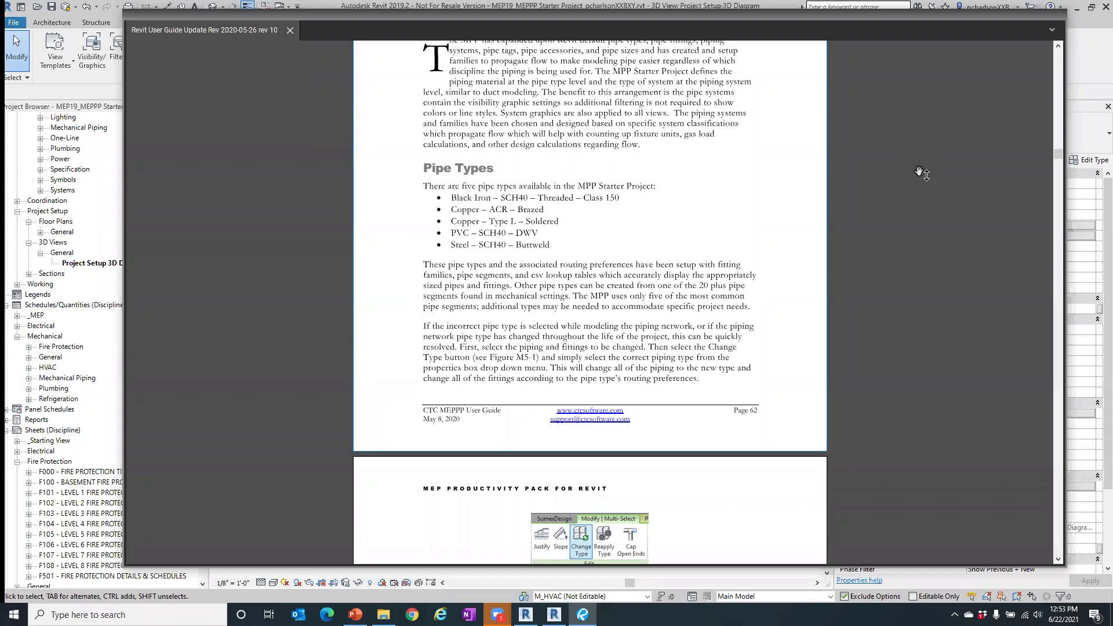
scroll(920, 172, "down", 8)
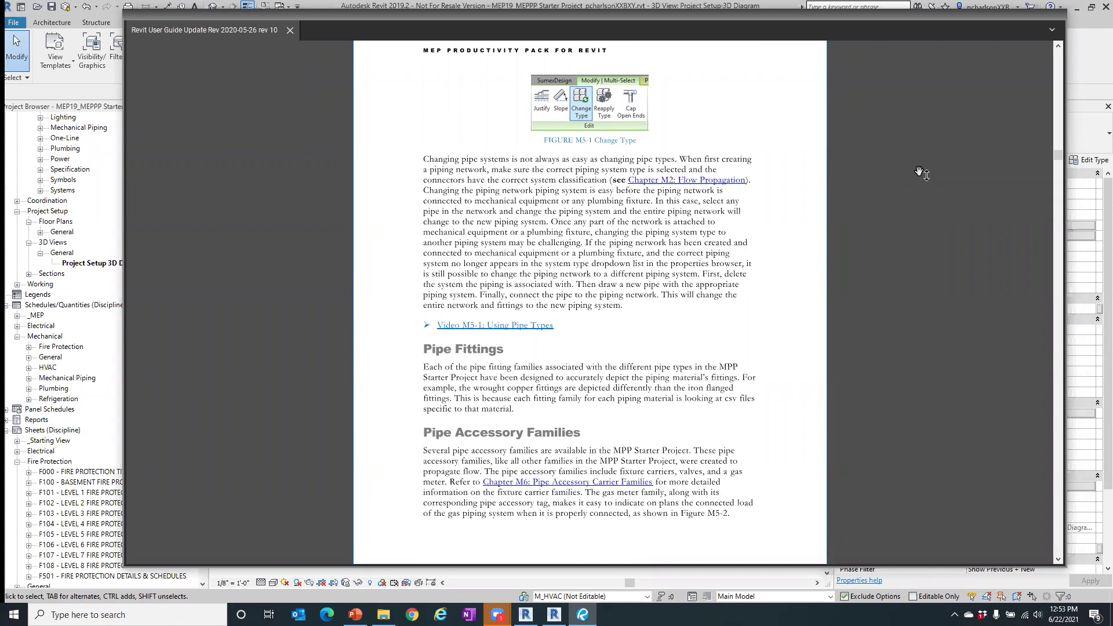
scroll(920, 172, "down", 8)
scroll(921, 172, "down", 17)
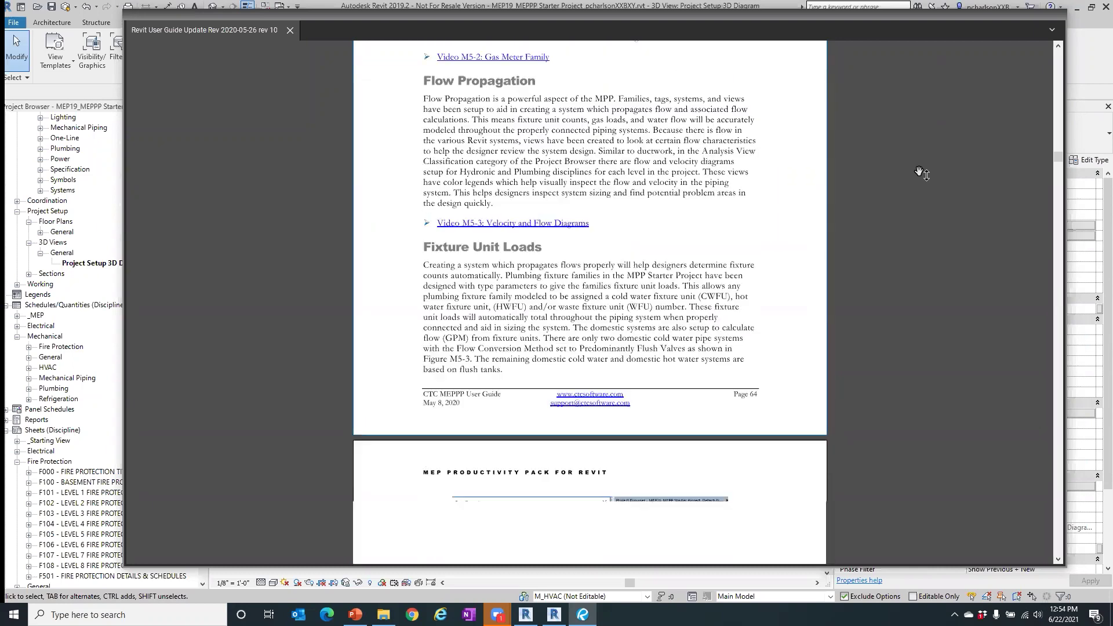
scroll(920, 172, "down", 1)
scroll(921, 172, "up", 1)
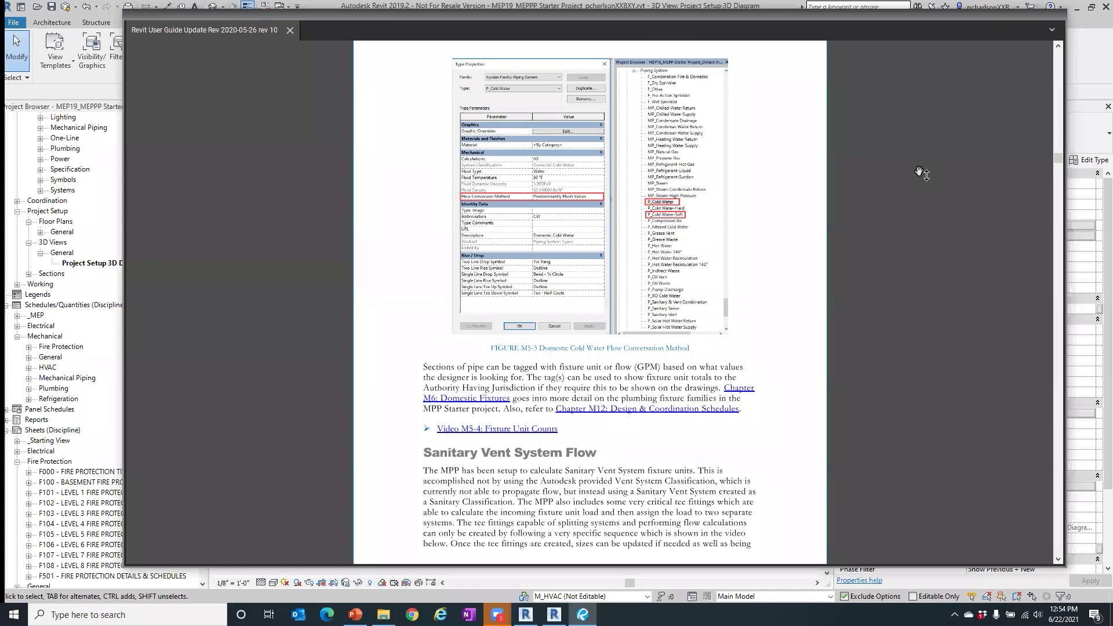
- Read the Chapter M5 sections on vent takeoff tees, gas piping flow and storm piping flow, continuing to Riser Diagrams
scroll(920, 172, "down", 10)
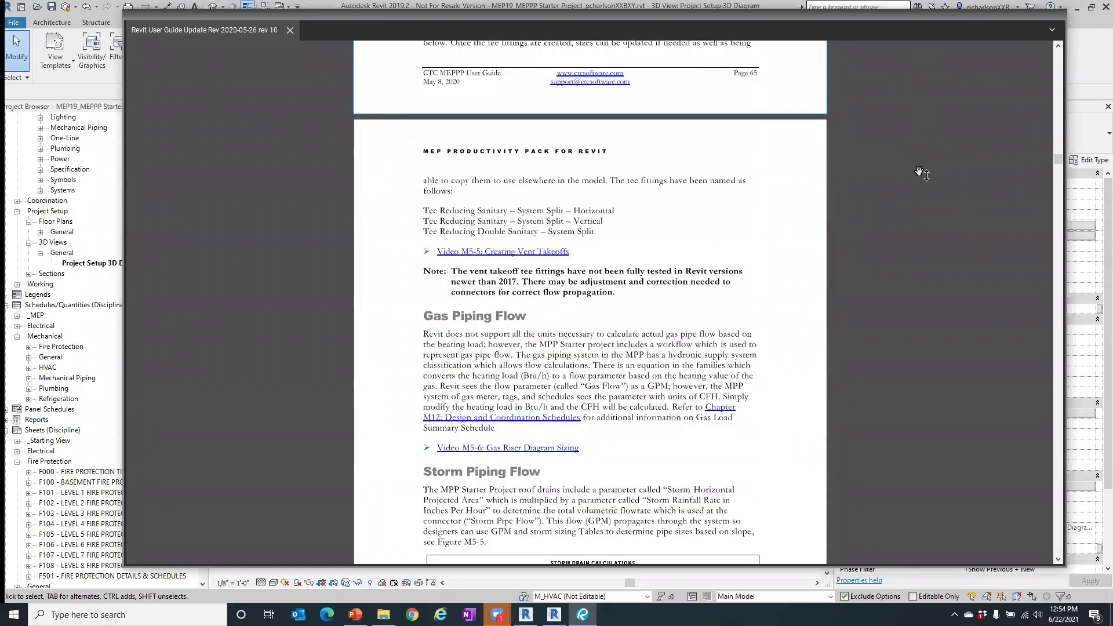
scroll(920, 173, "down", 1)
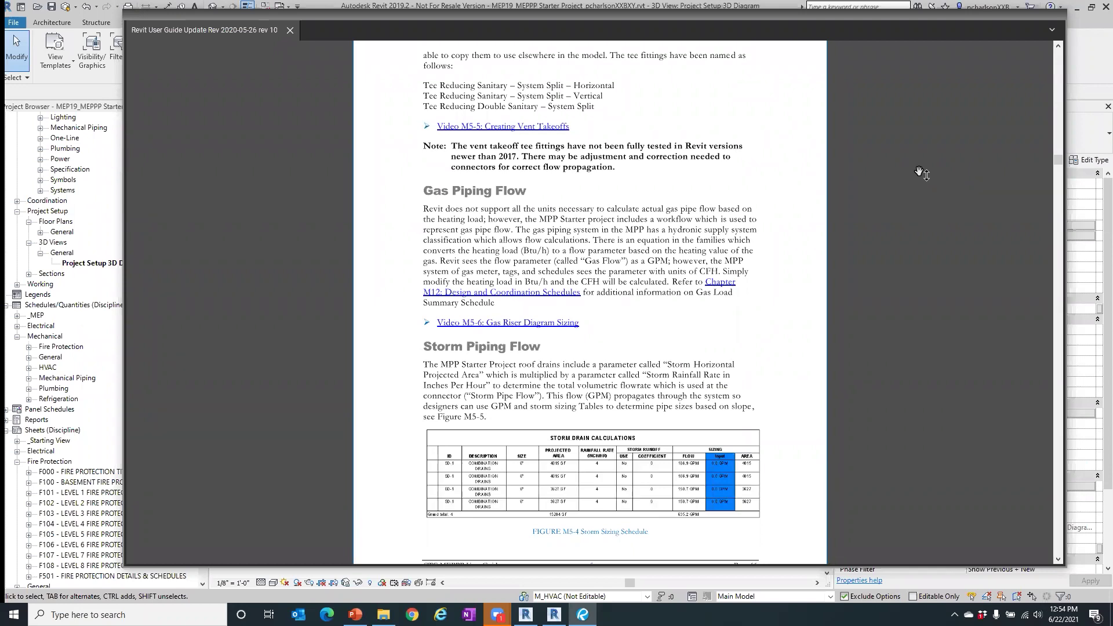
scroll(921, 173, "down", 7)
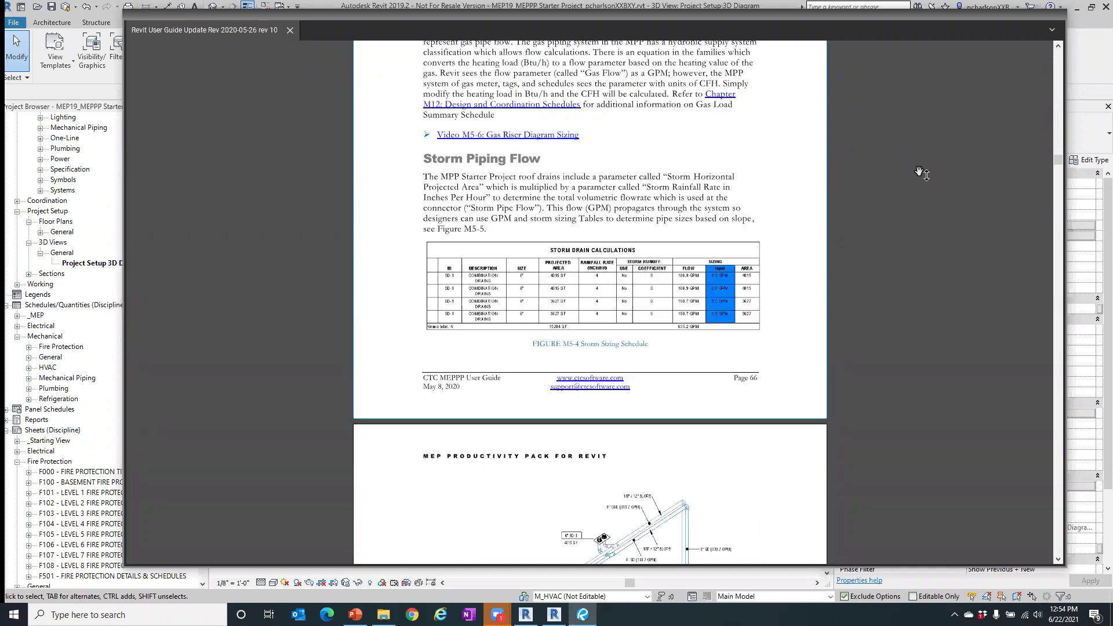
scroll(920, 173, "down", 3)
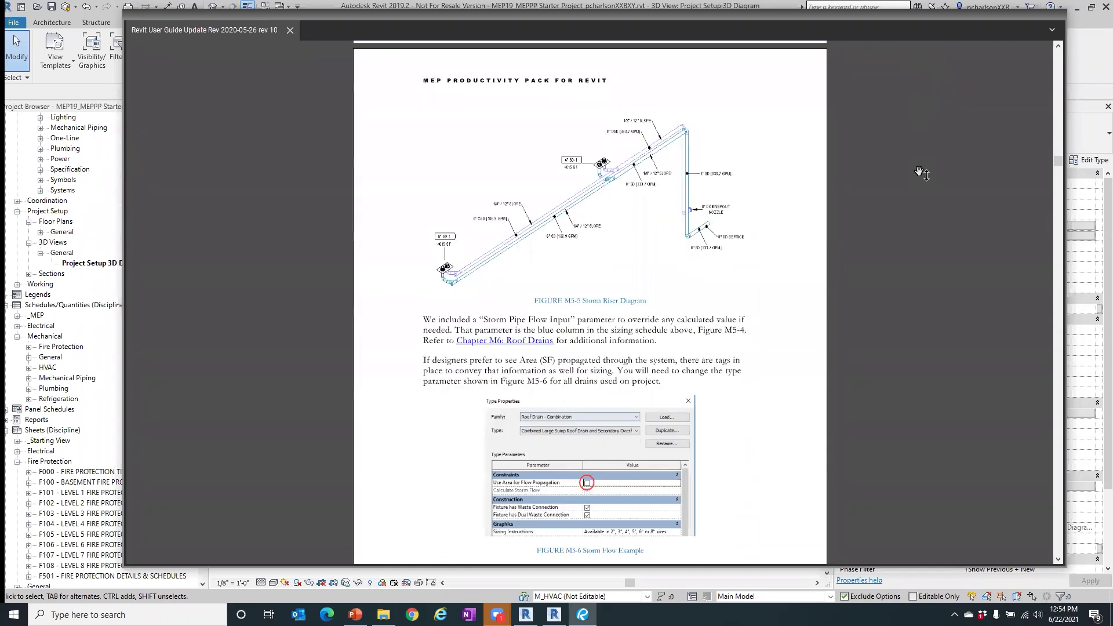
scroll(920, 173, "down", 5)
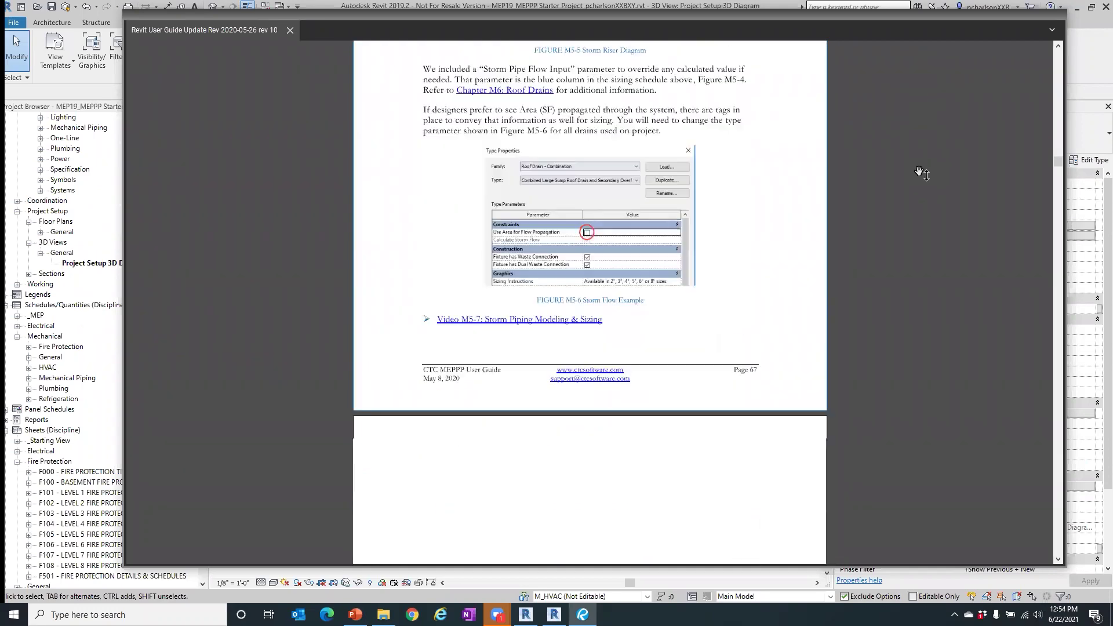
scroll(921, 173, "down", 4)
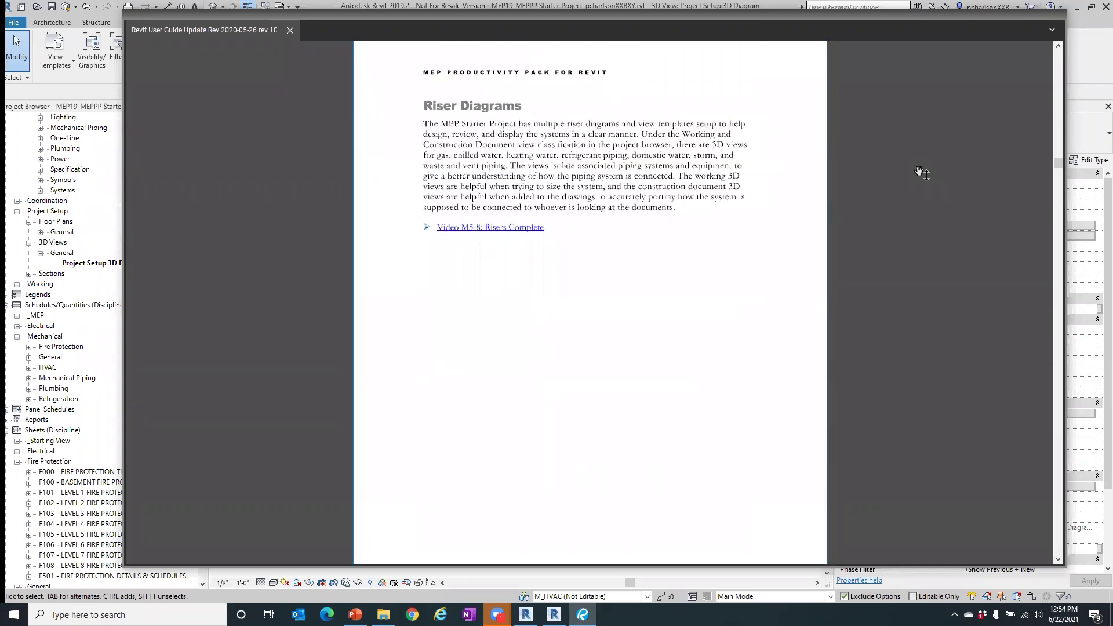
- Read Chapter M6: Plumbing Fixtures from the Overview through Floor Fixtures, and return to the Project Setup 3D Diagram in Revit
scroll(920, 173, "down", 3)
scroll(921, 173, "down", 7)
scroll(920, 173, "down", 2)
scroll(920, 173, "up", 1)
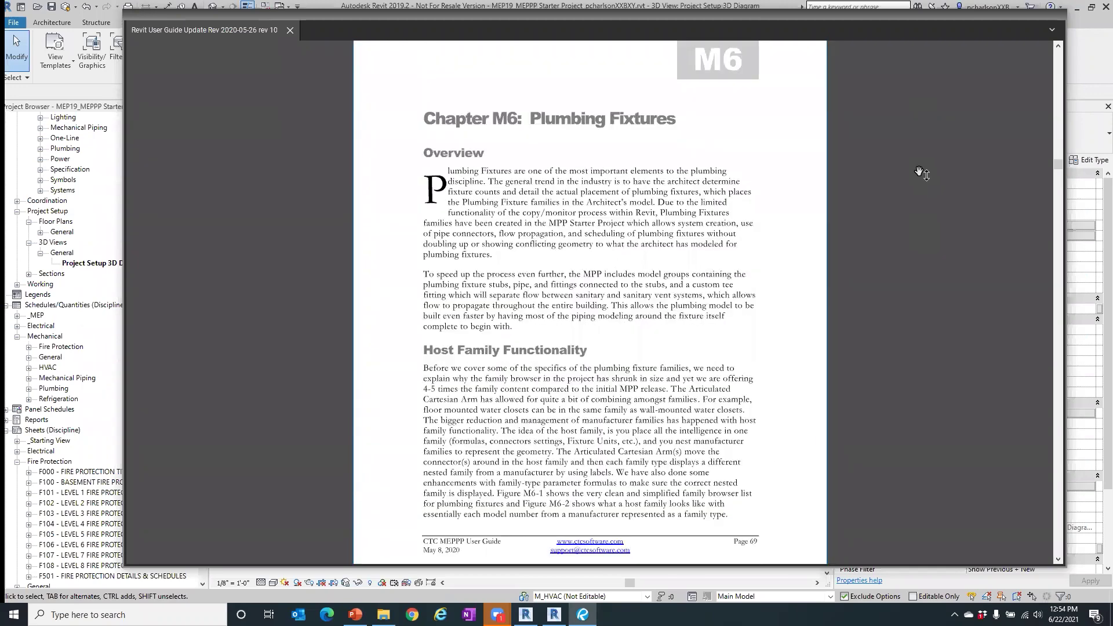
scroll(920, 173, "down", 6)
scroll(921, 173, "down", 3)
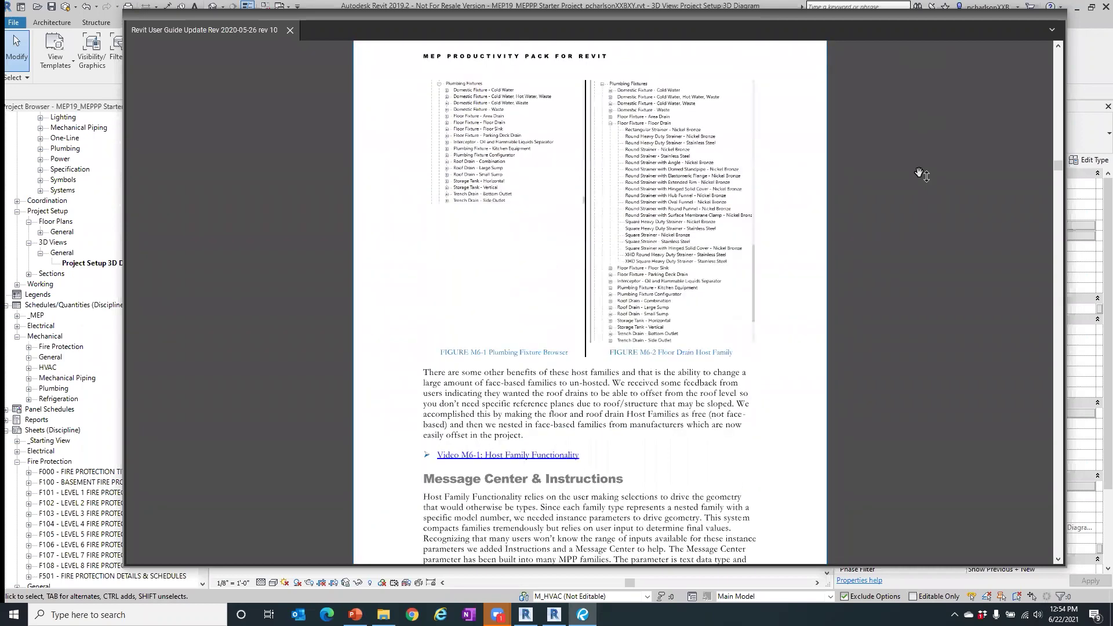
scroll(920, 173, "down", 8)
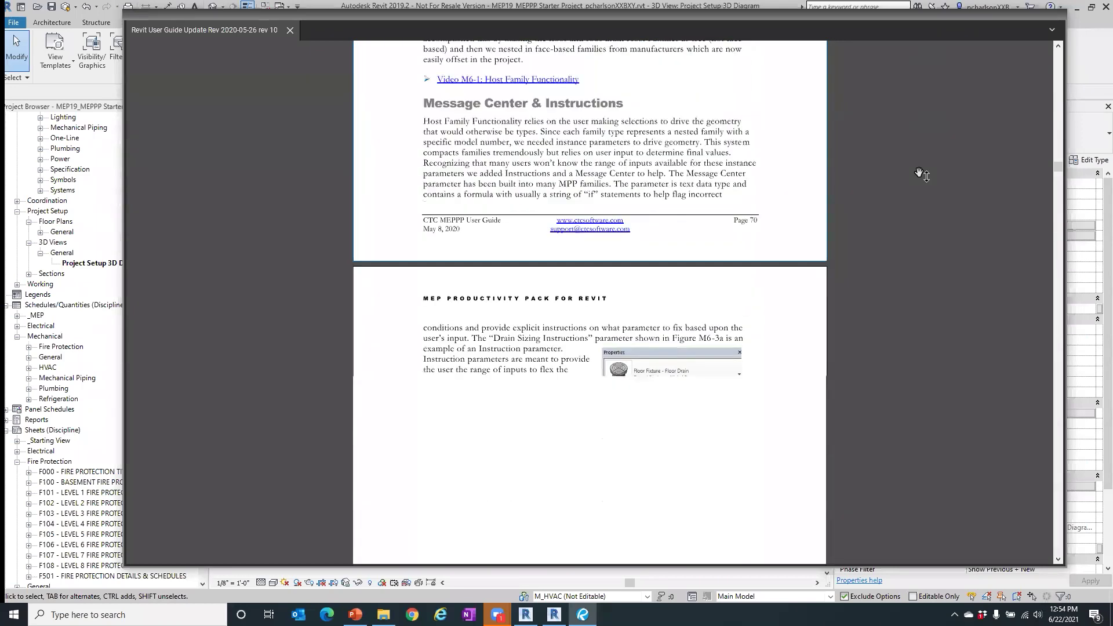
scroll(920, 173, "down", 8)
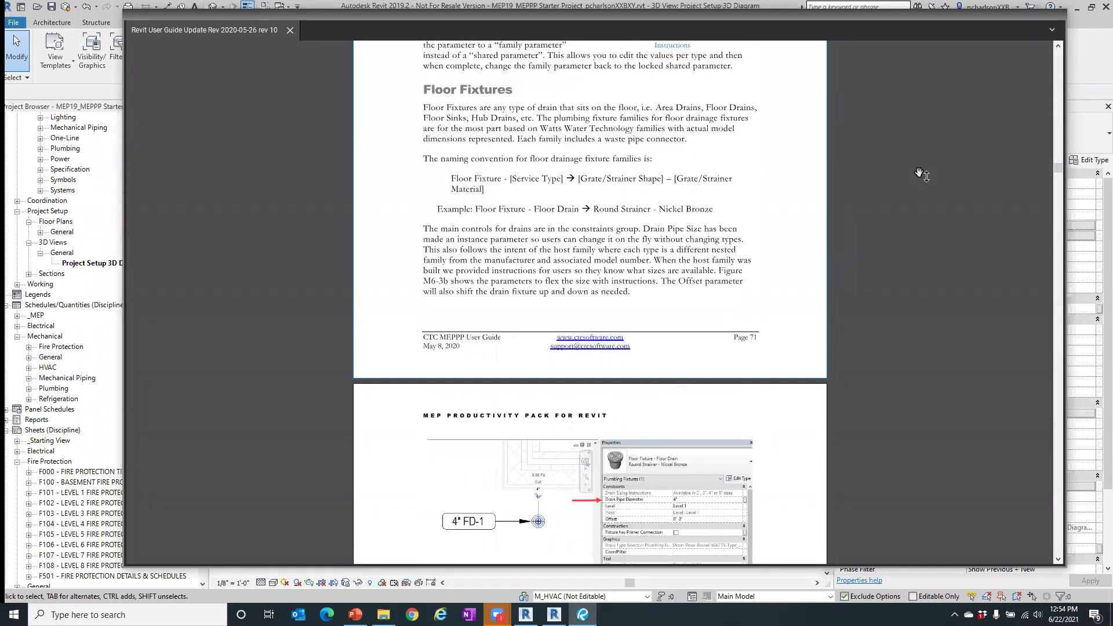
left_click(737, 6)
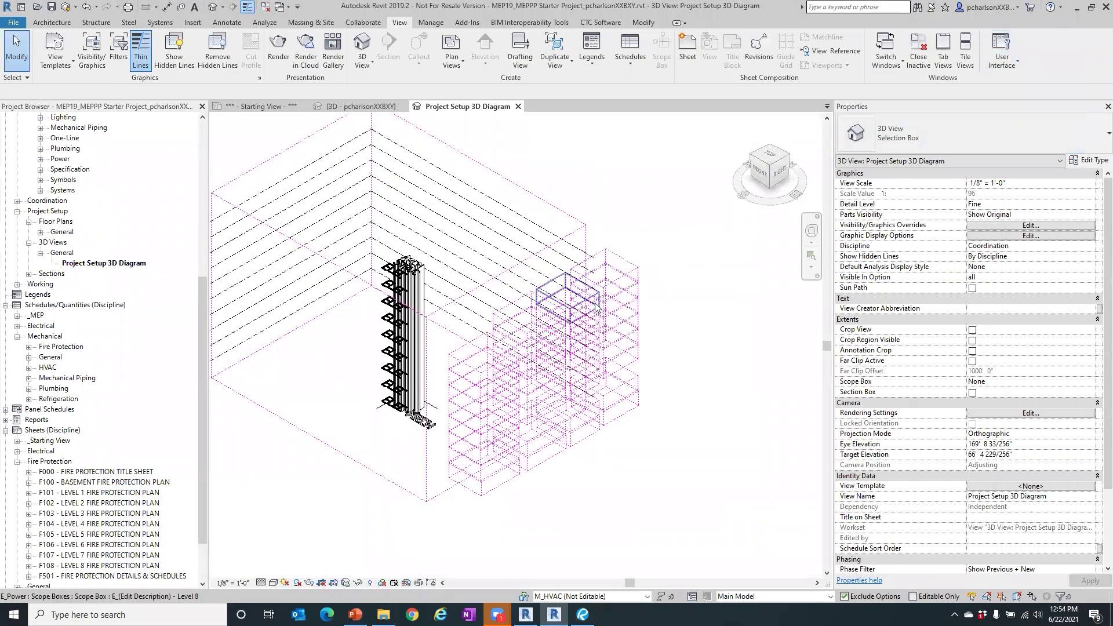